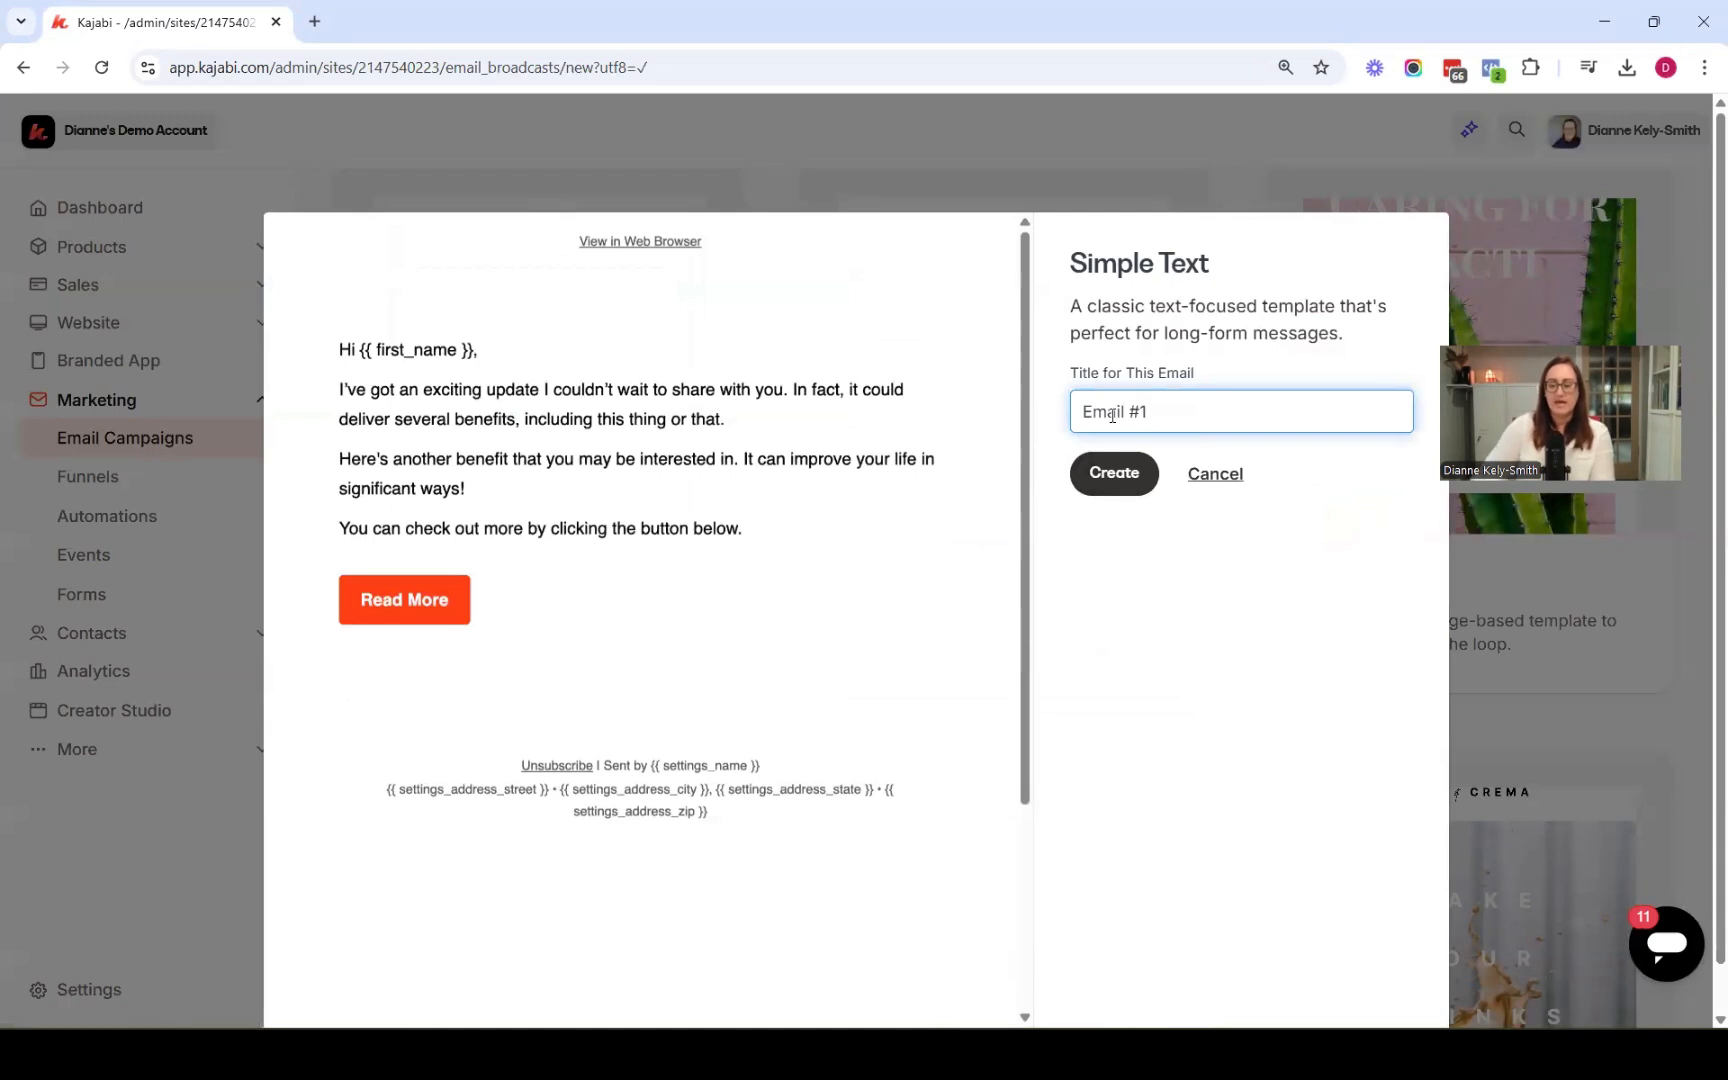
# Create the Simple Text broadcast titled Email #1 and choose All Contacts as its recipients
pyautogui.press('Return')
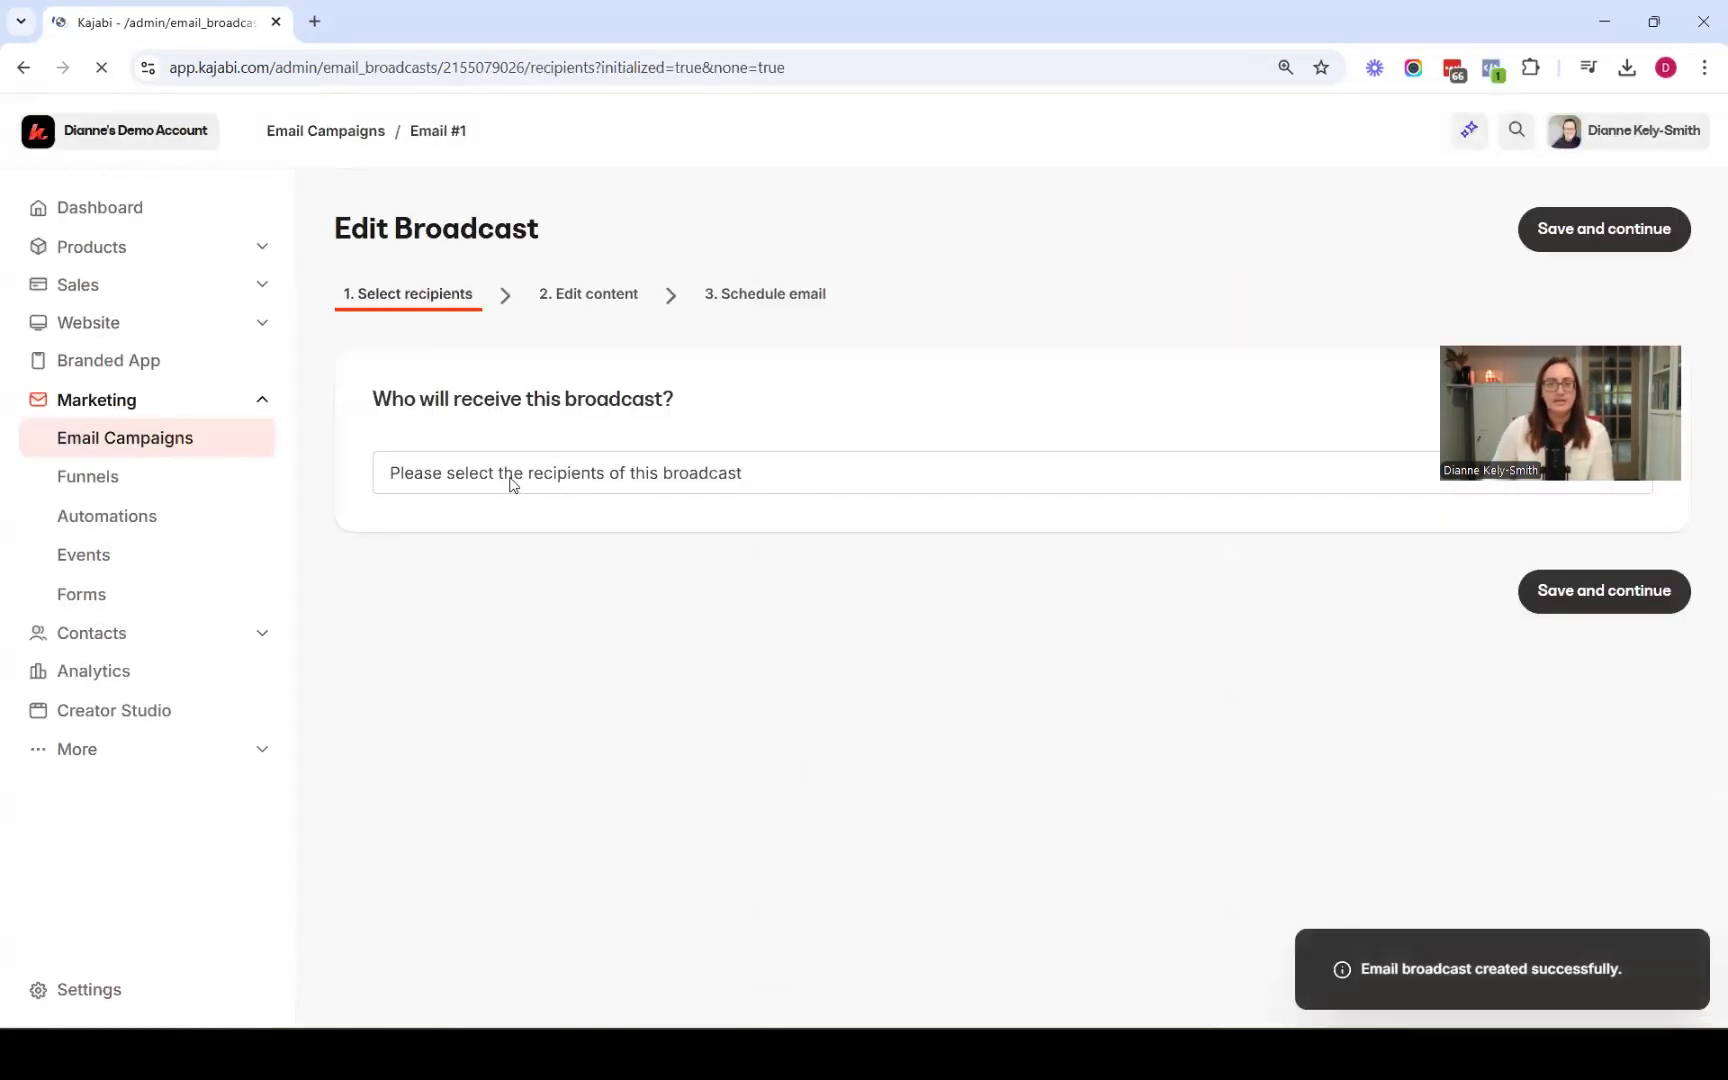
pyautogui.click(507, 478)
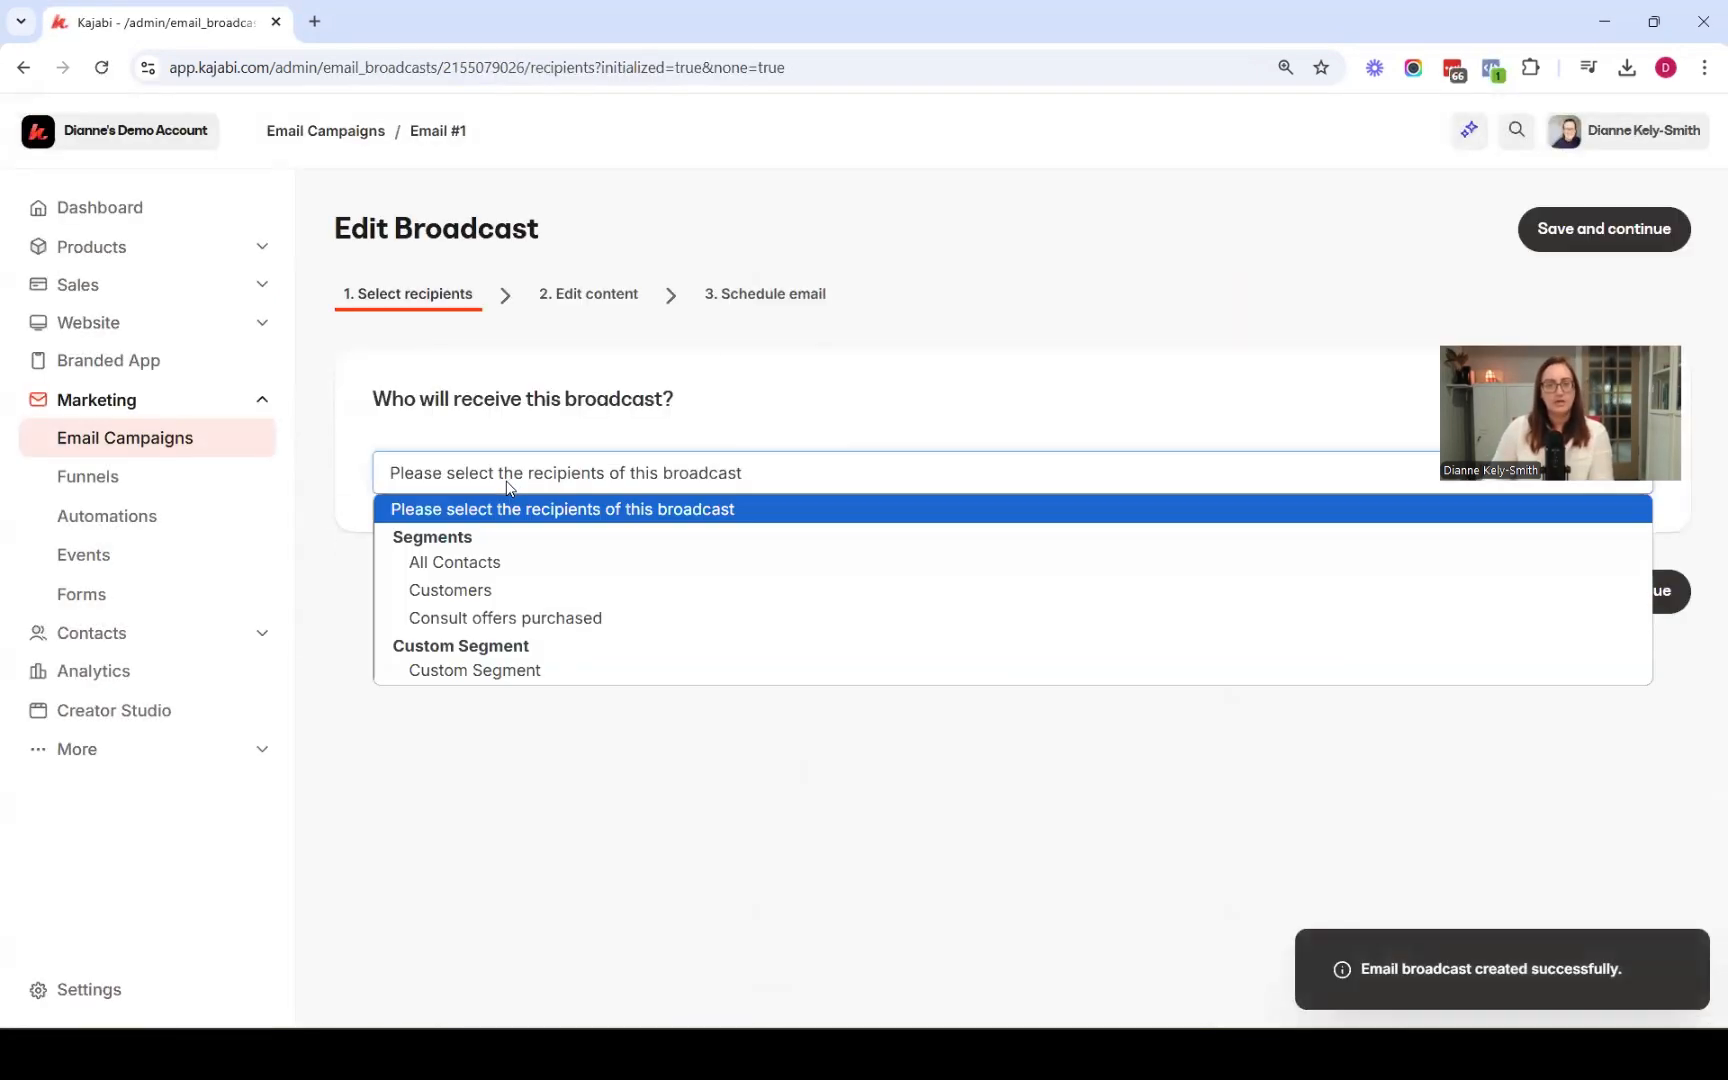
pyautogui.click(498, 566)
pyautogui.click(1590, 590)
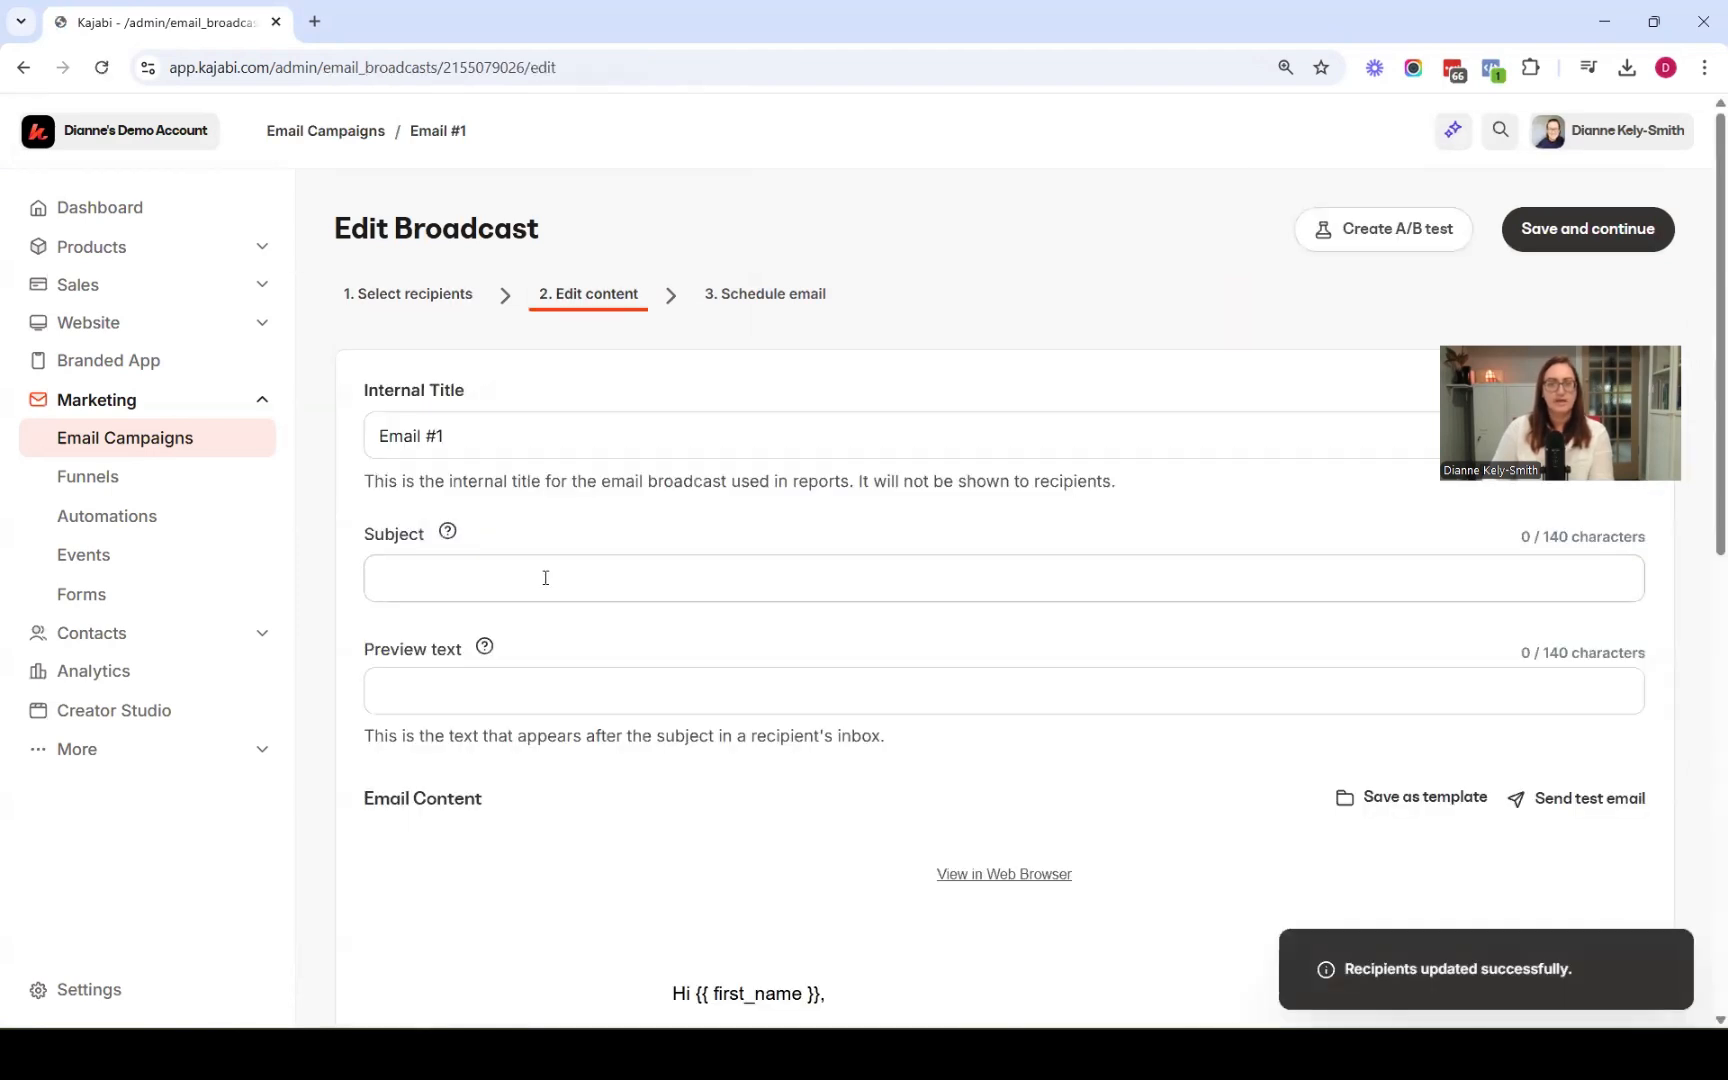
# Set the broadcast's subject line to Email #1
pyautogui.click(545, 577)
pyautogui.write('Email #1')
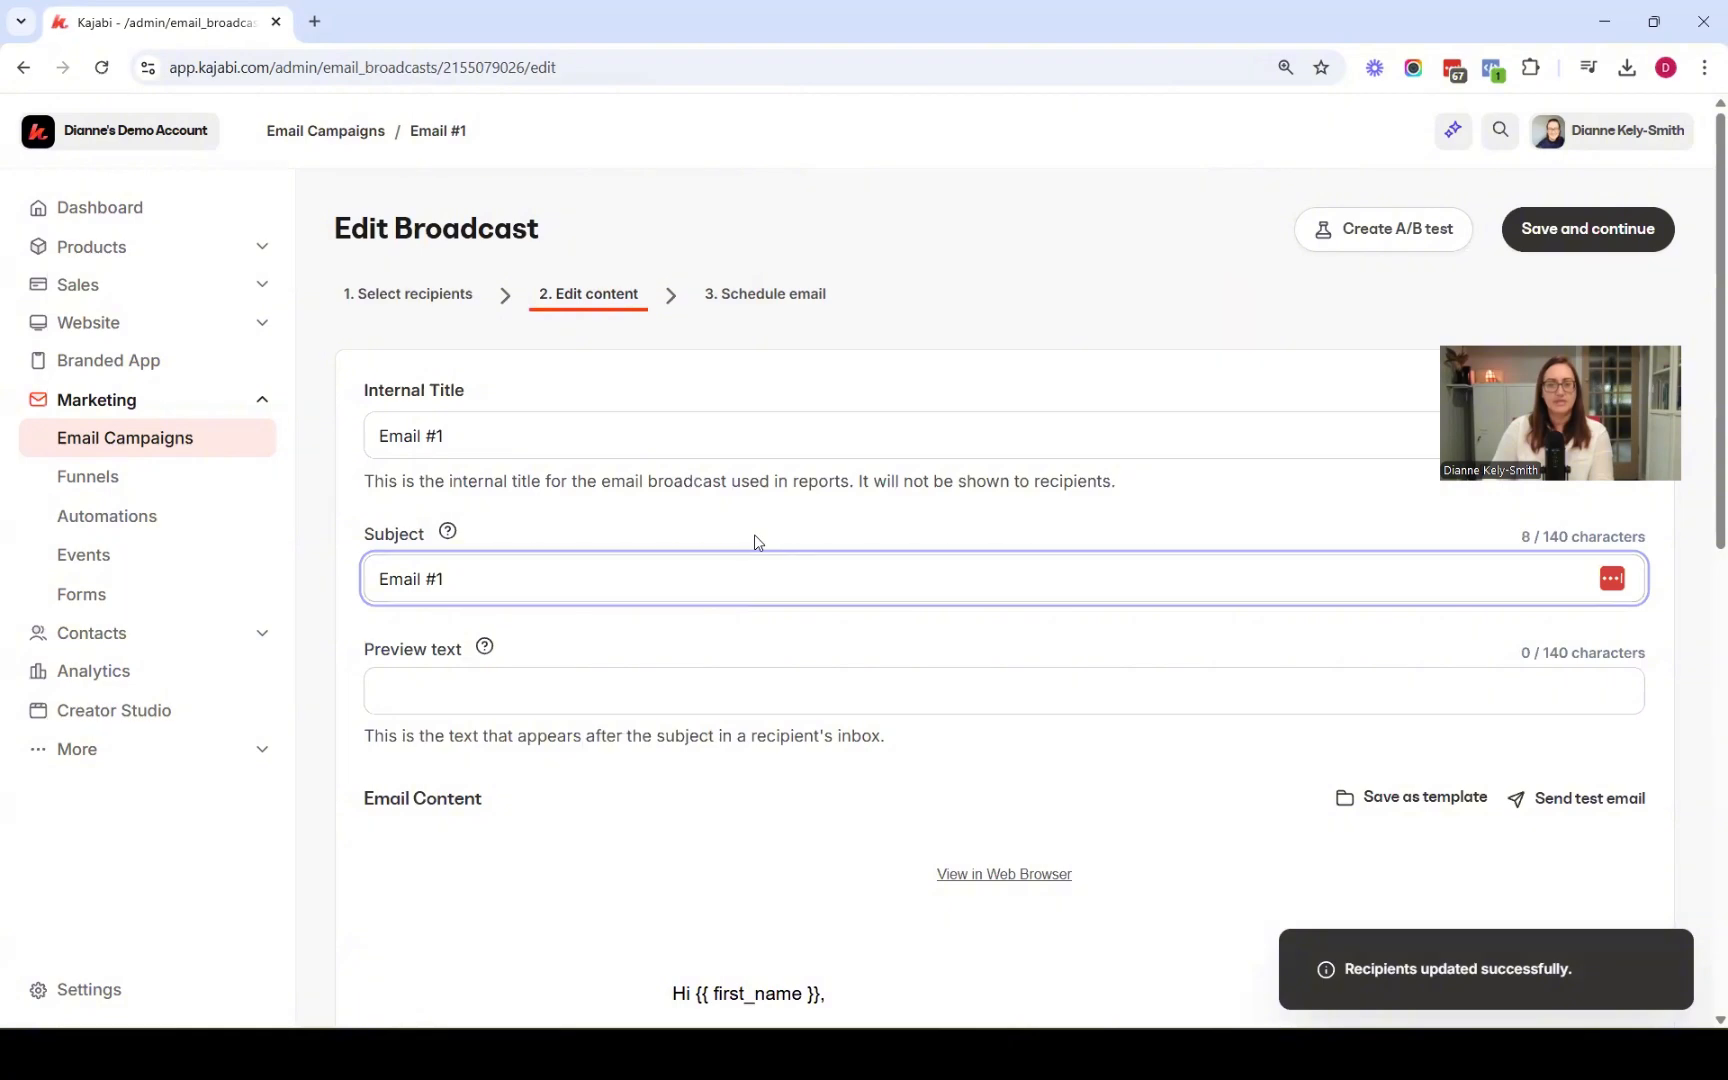
# Open the email content editor and add a Logo section
pyautogui.scroll(-5, 760, 545)
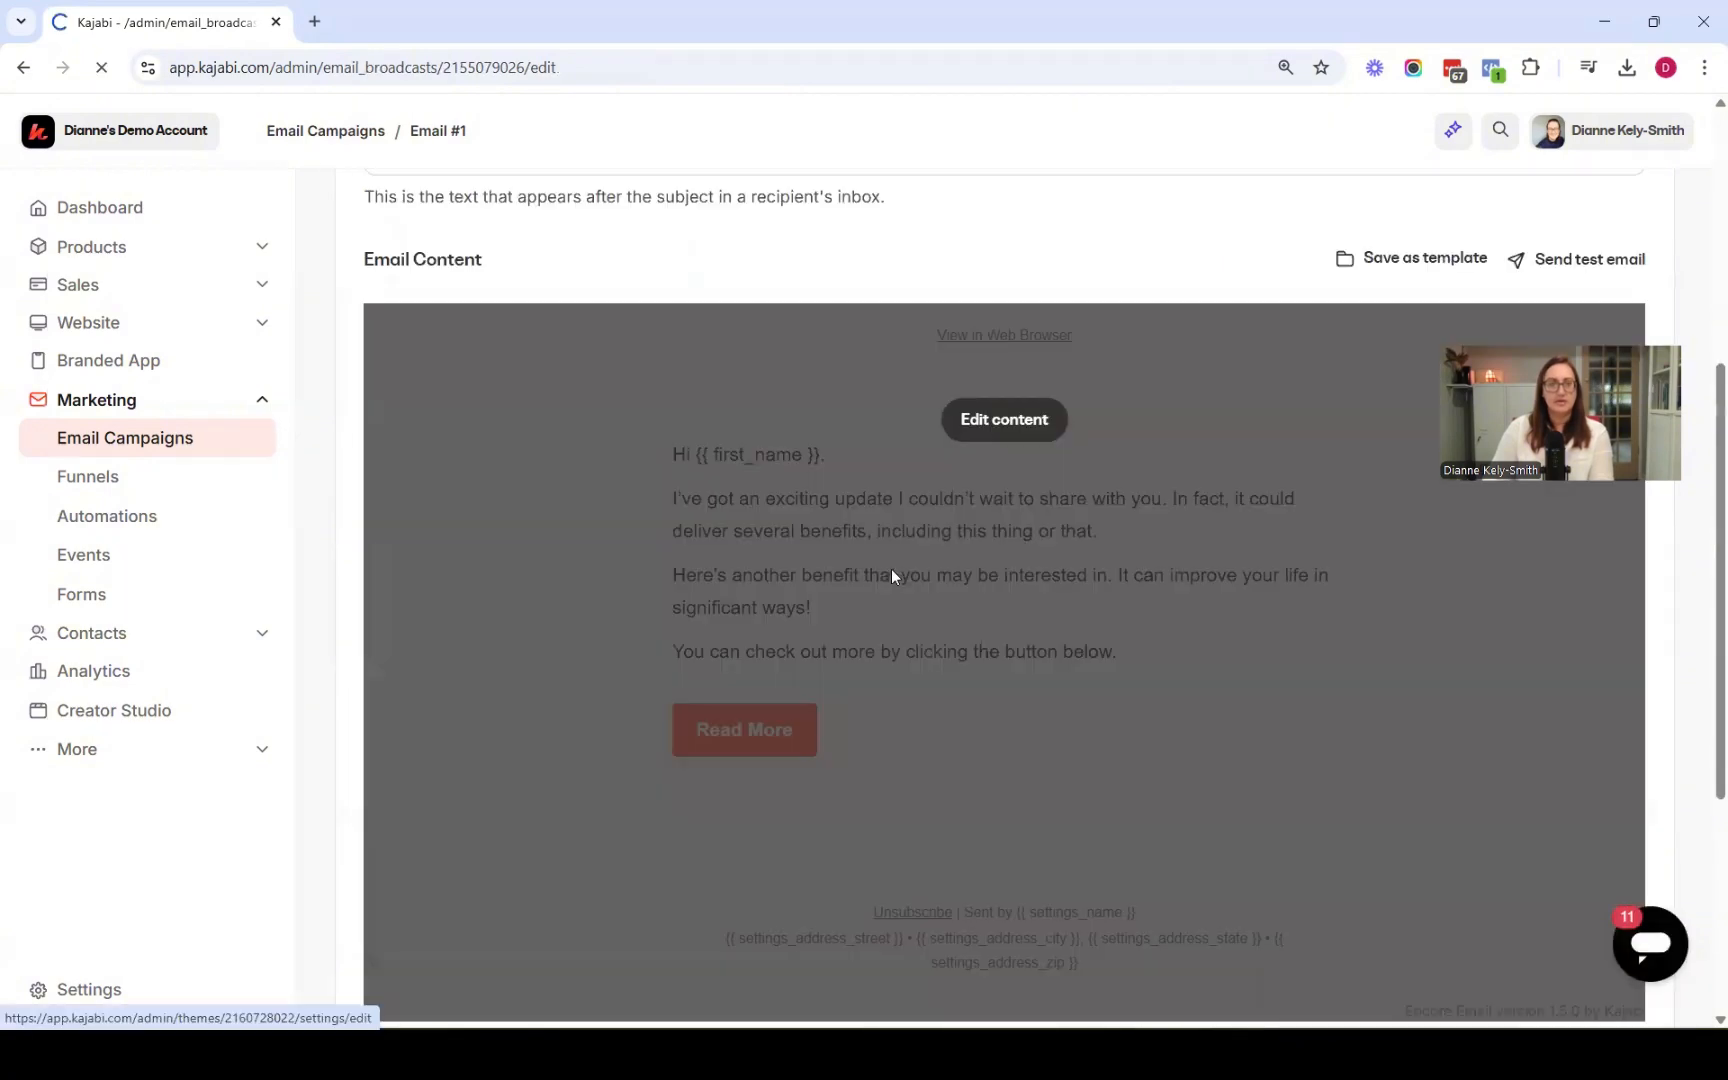
pyautogui.click(891, 576)
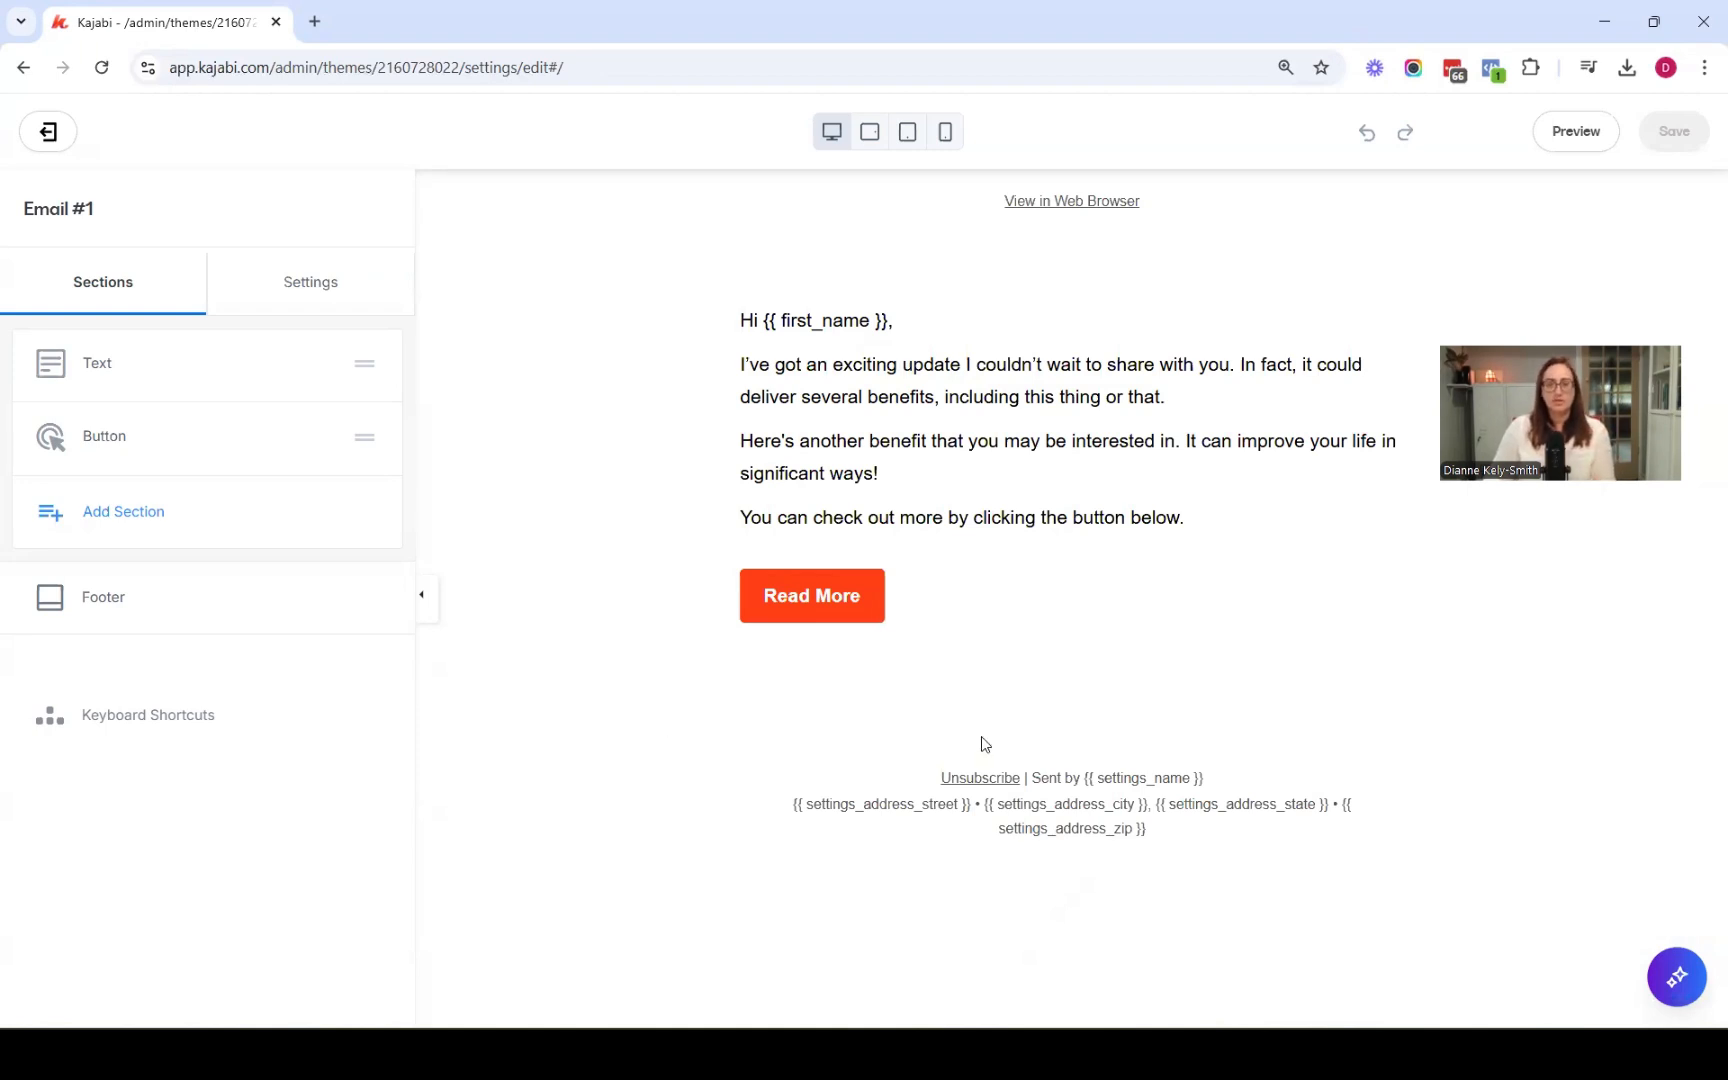
pyautogui.click(143, 529)
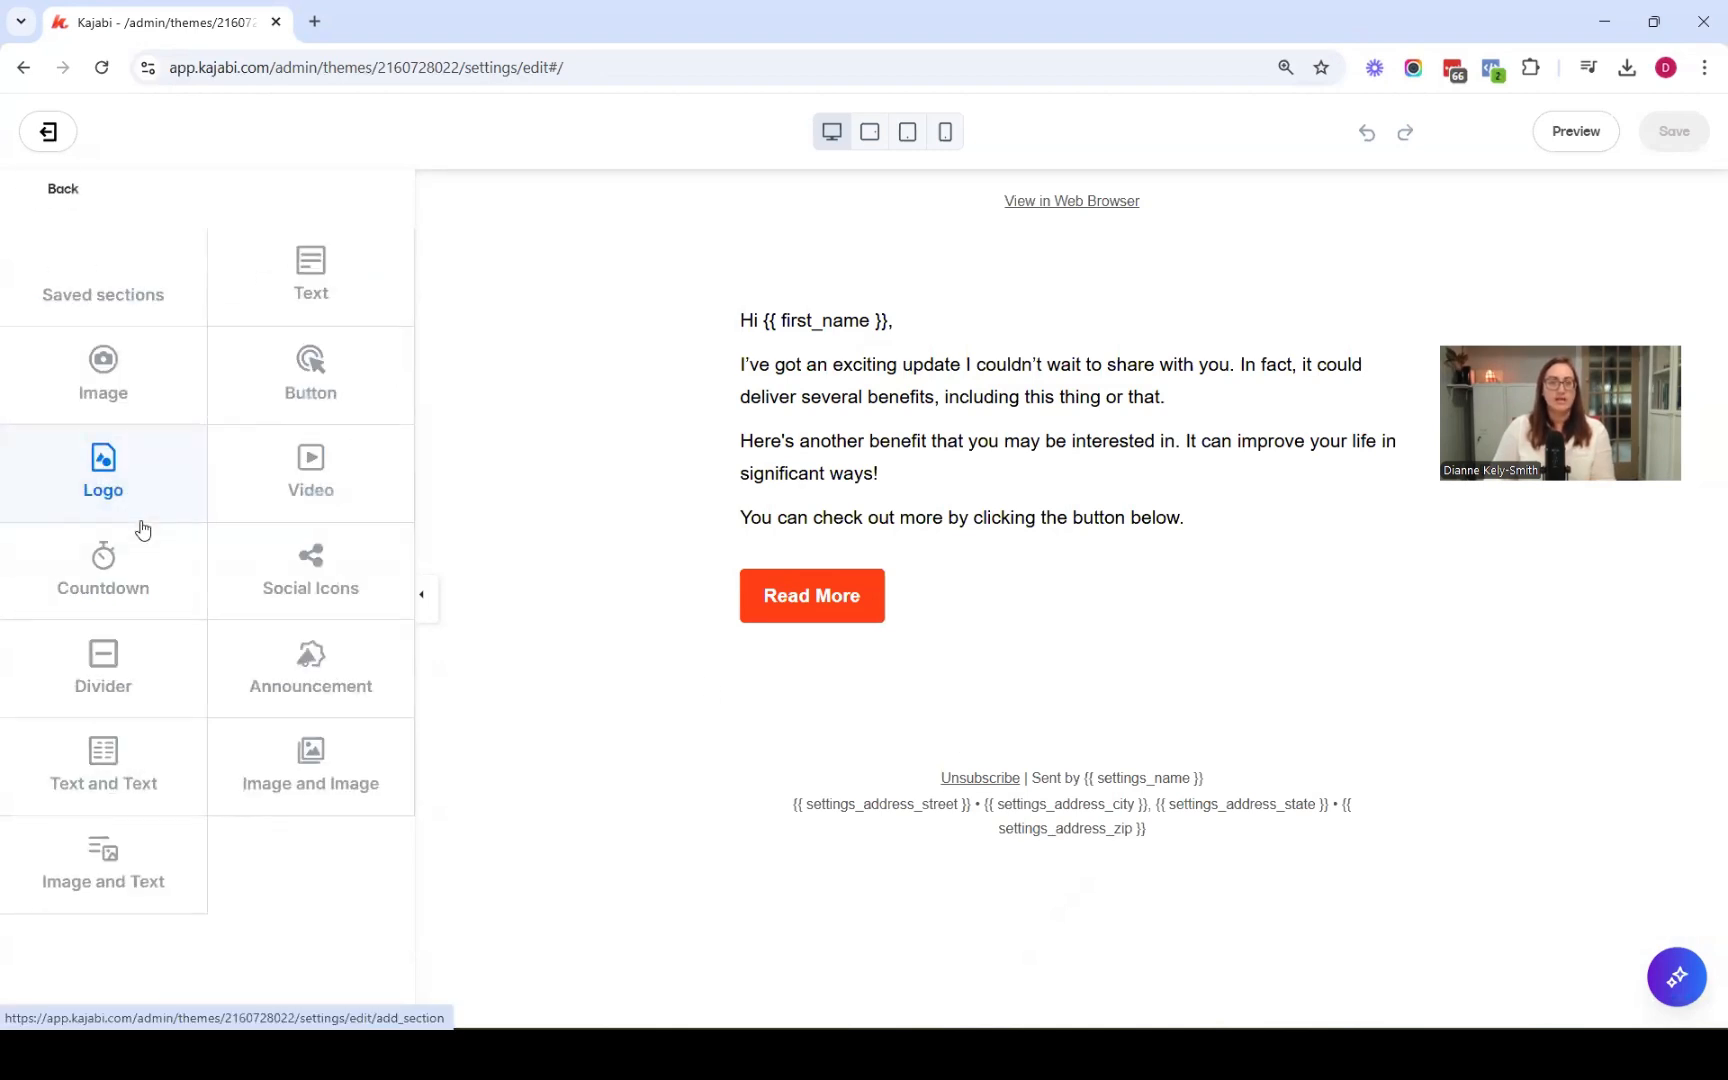
pyautogui.click(104, 458)
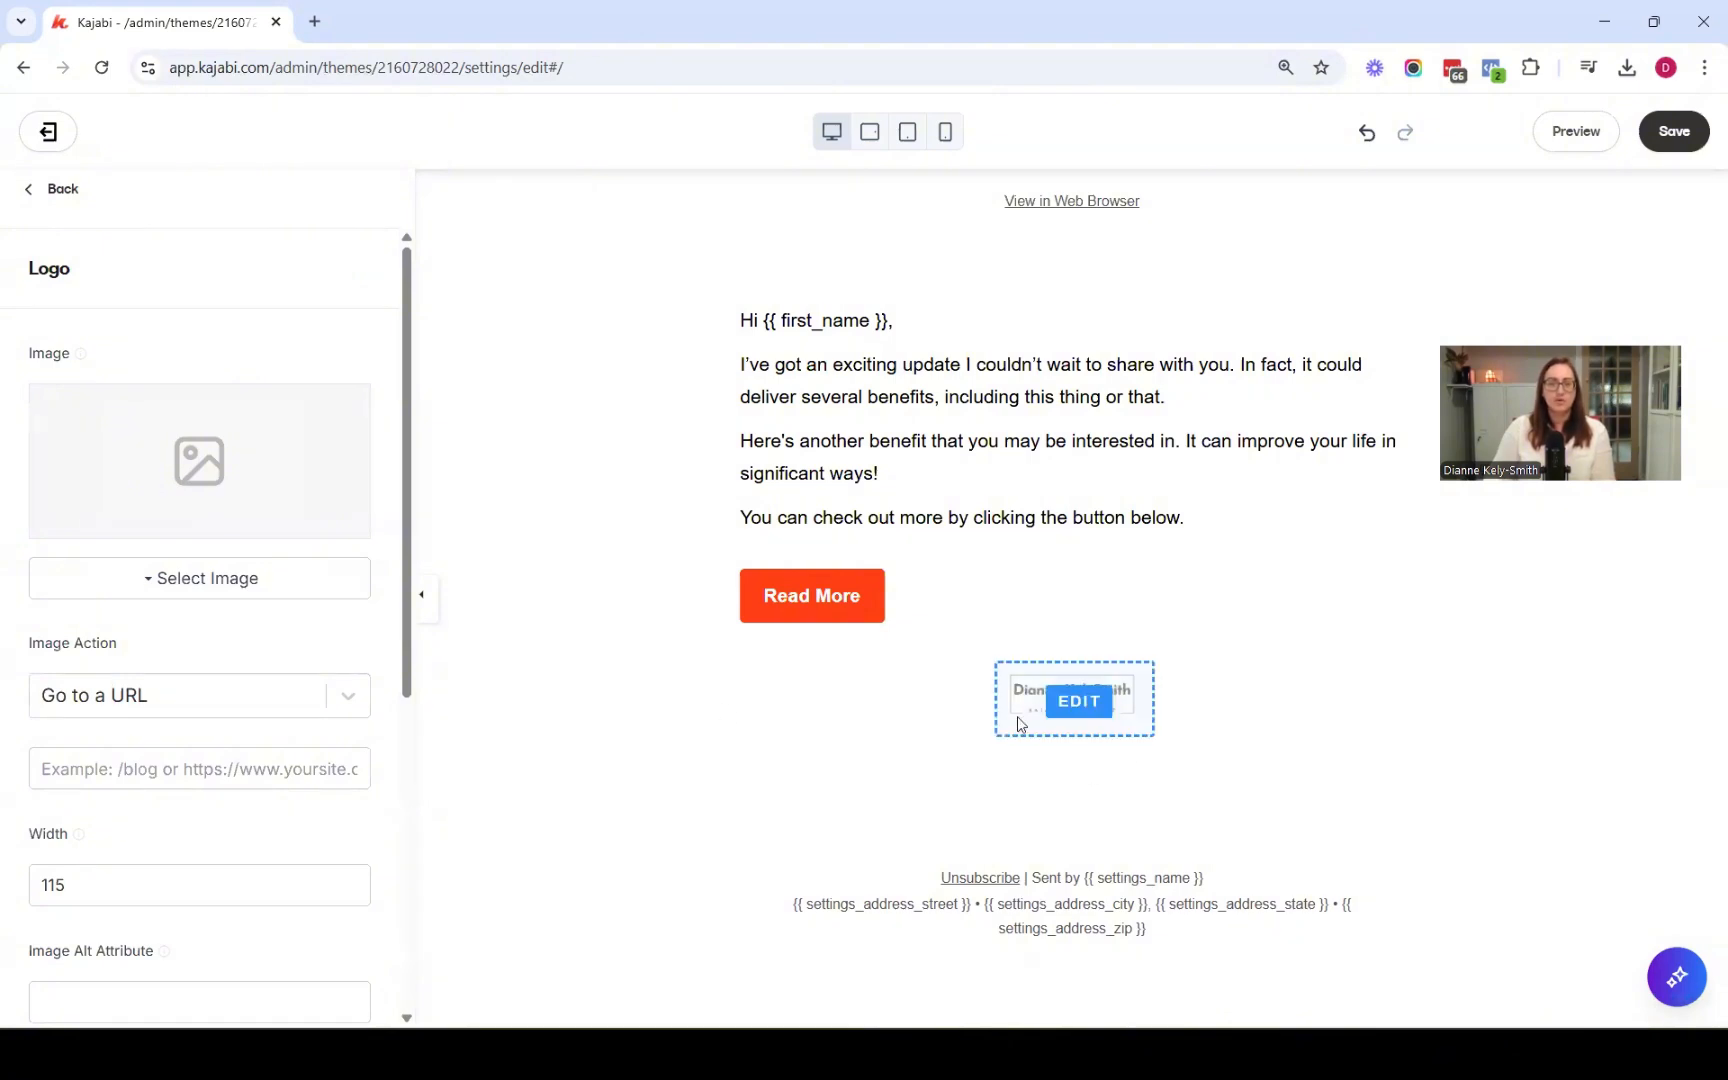
# Set the logo's width to 200 and save the email
pyautogui.scroll(-1, 259, 745)
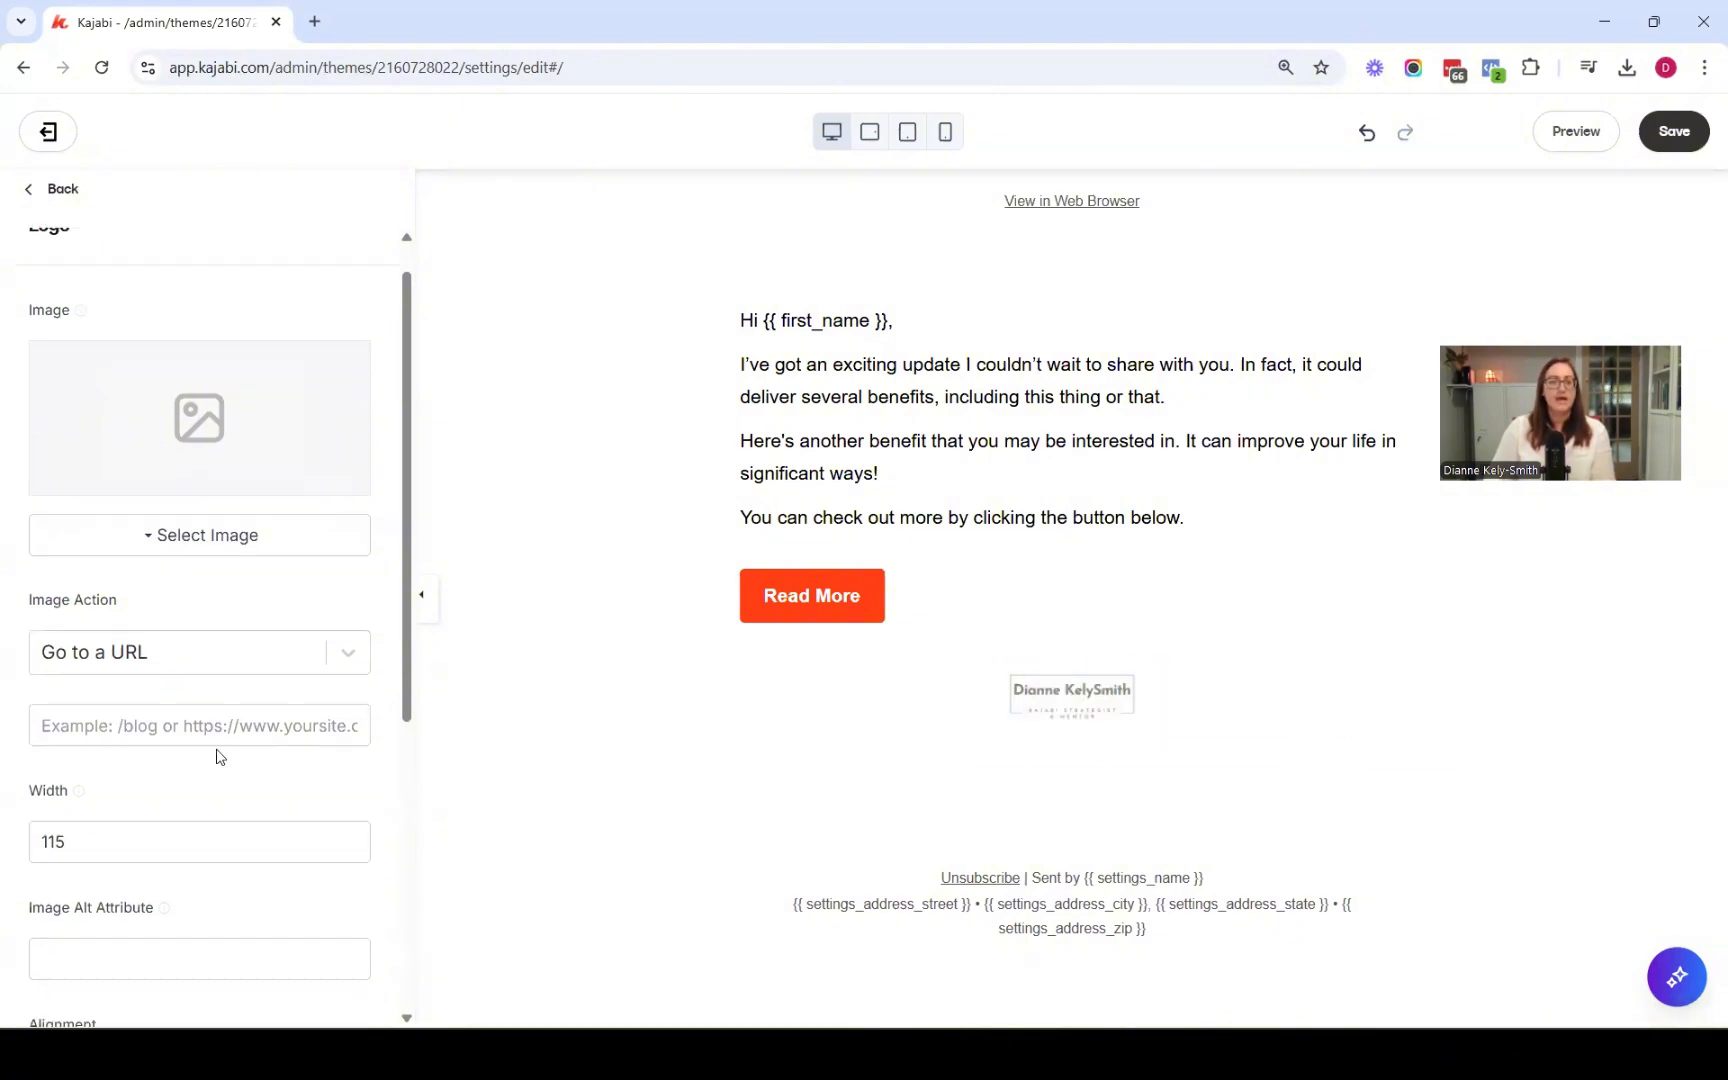
pyautogui.doubleClick(137, 776)
pyautogui.write('200')
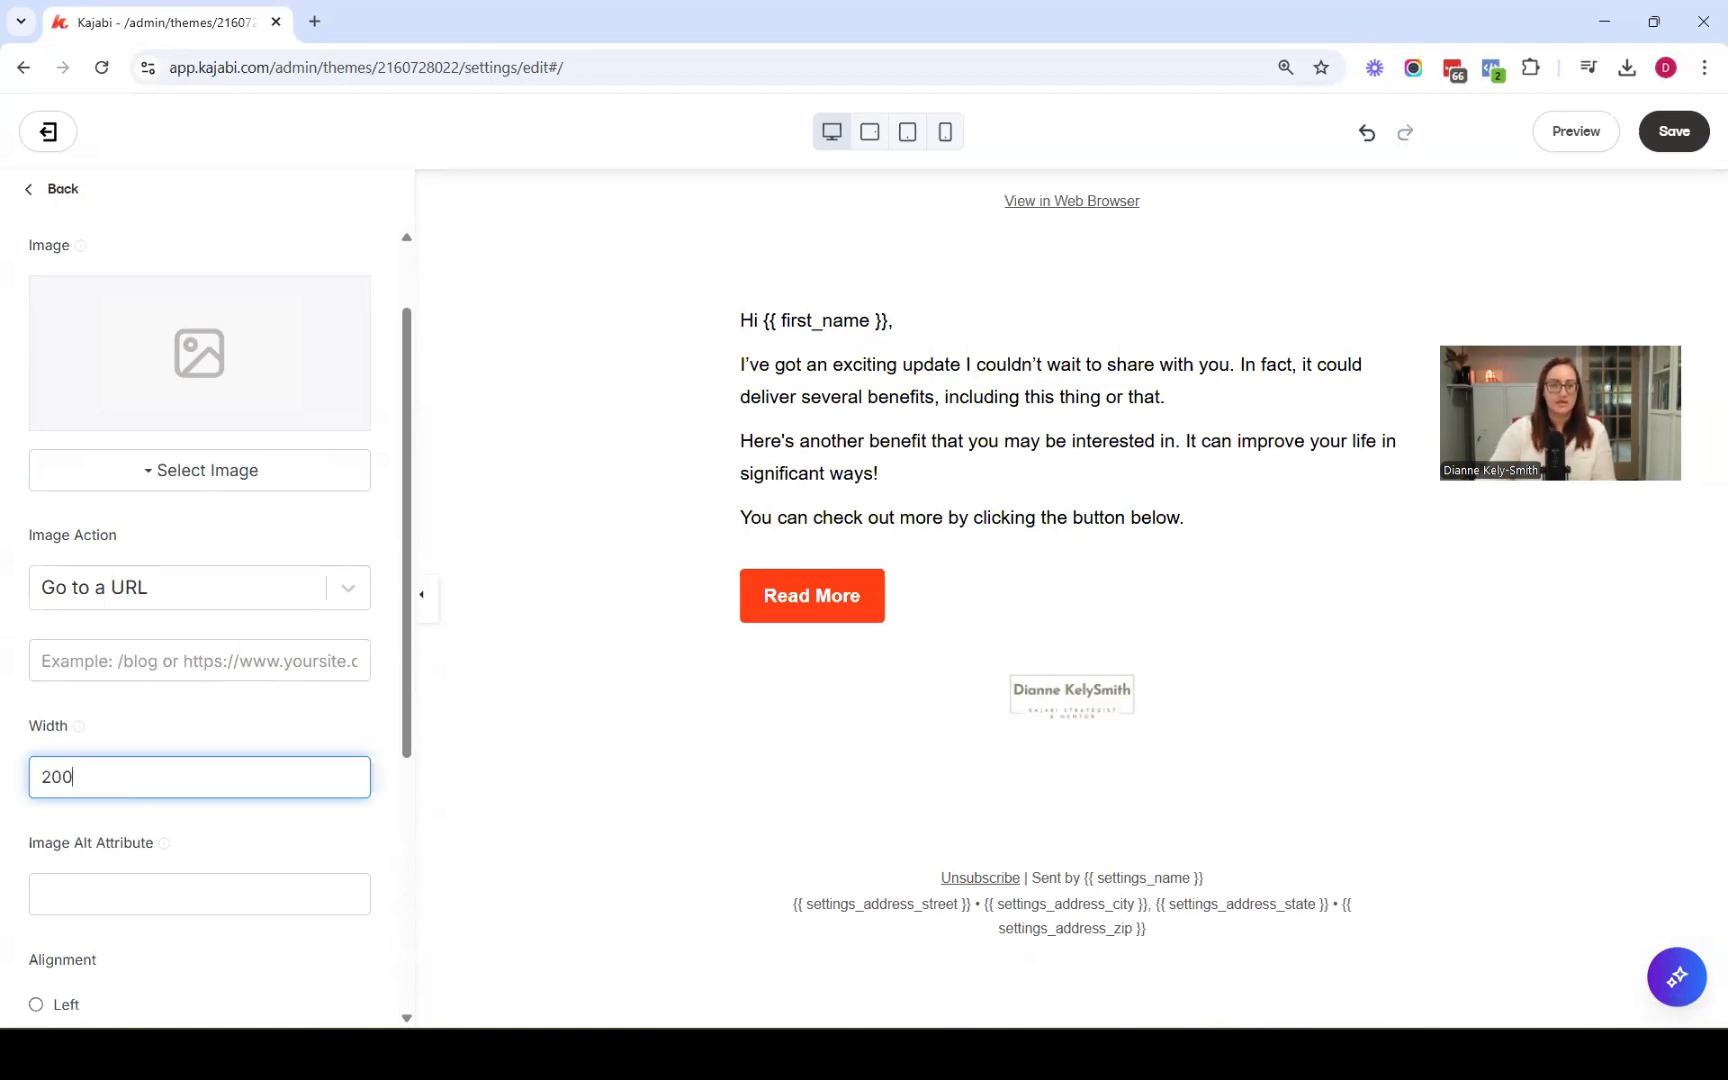
pyautogui.scroll(-2, 140, 786)
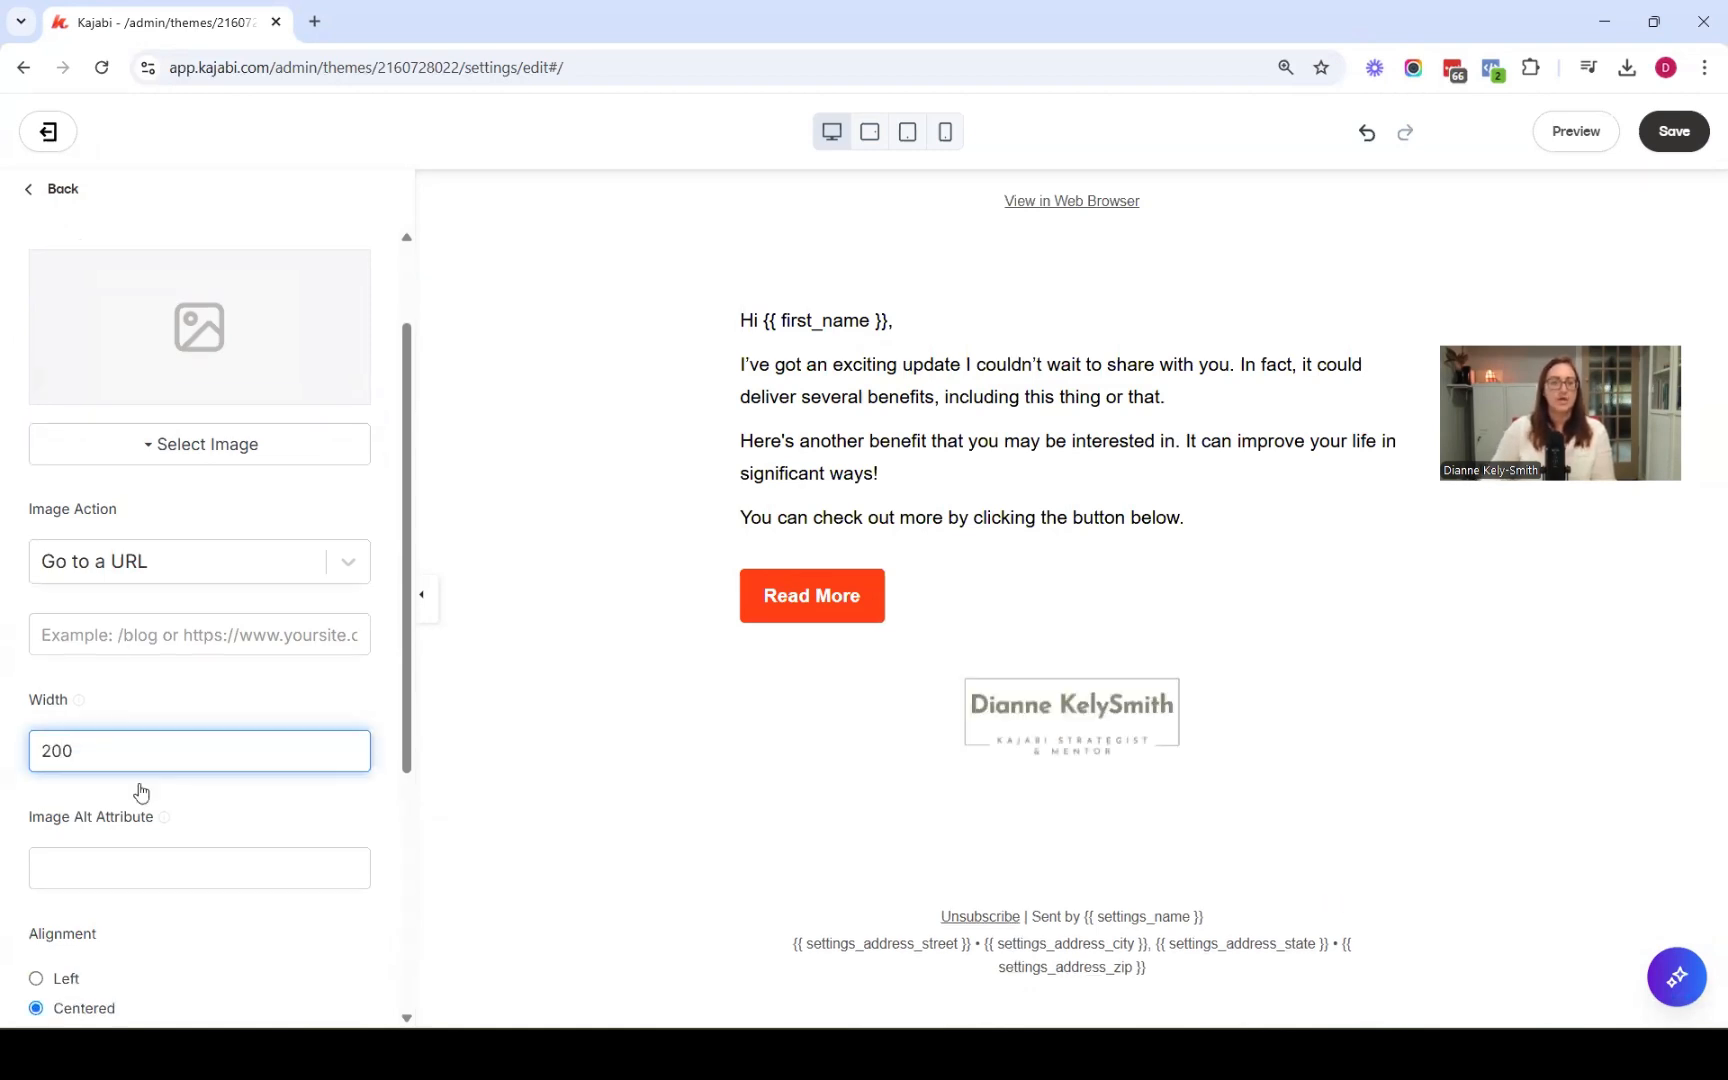
pyautogui.click(99, 689)
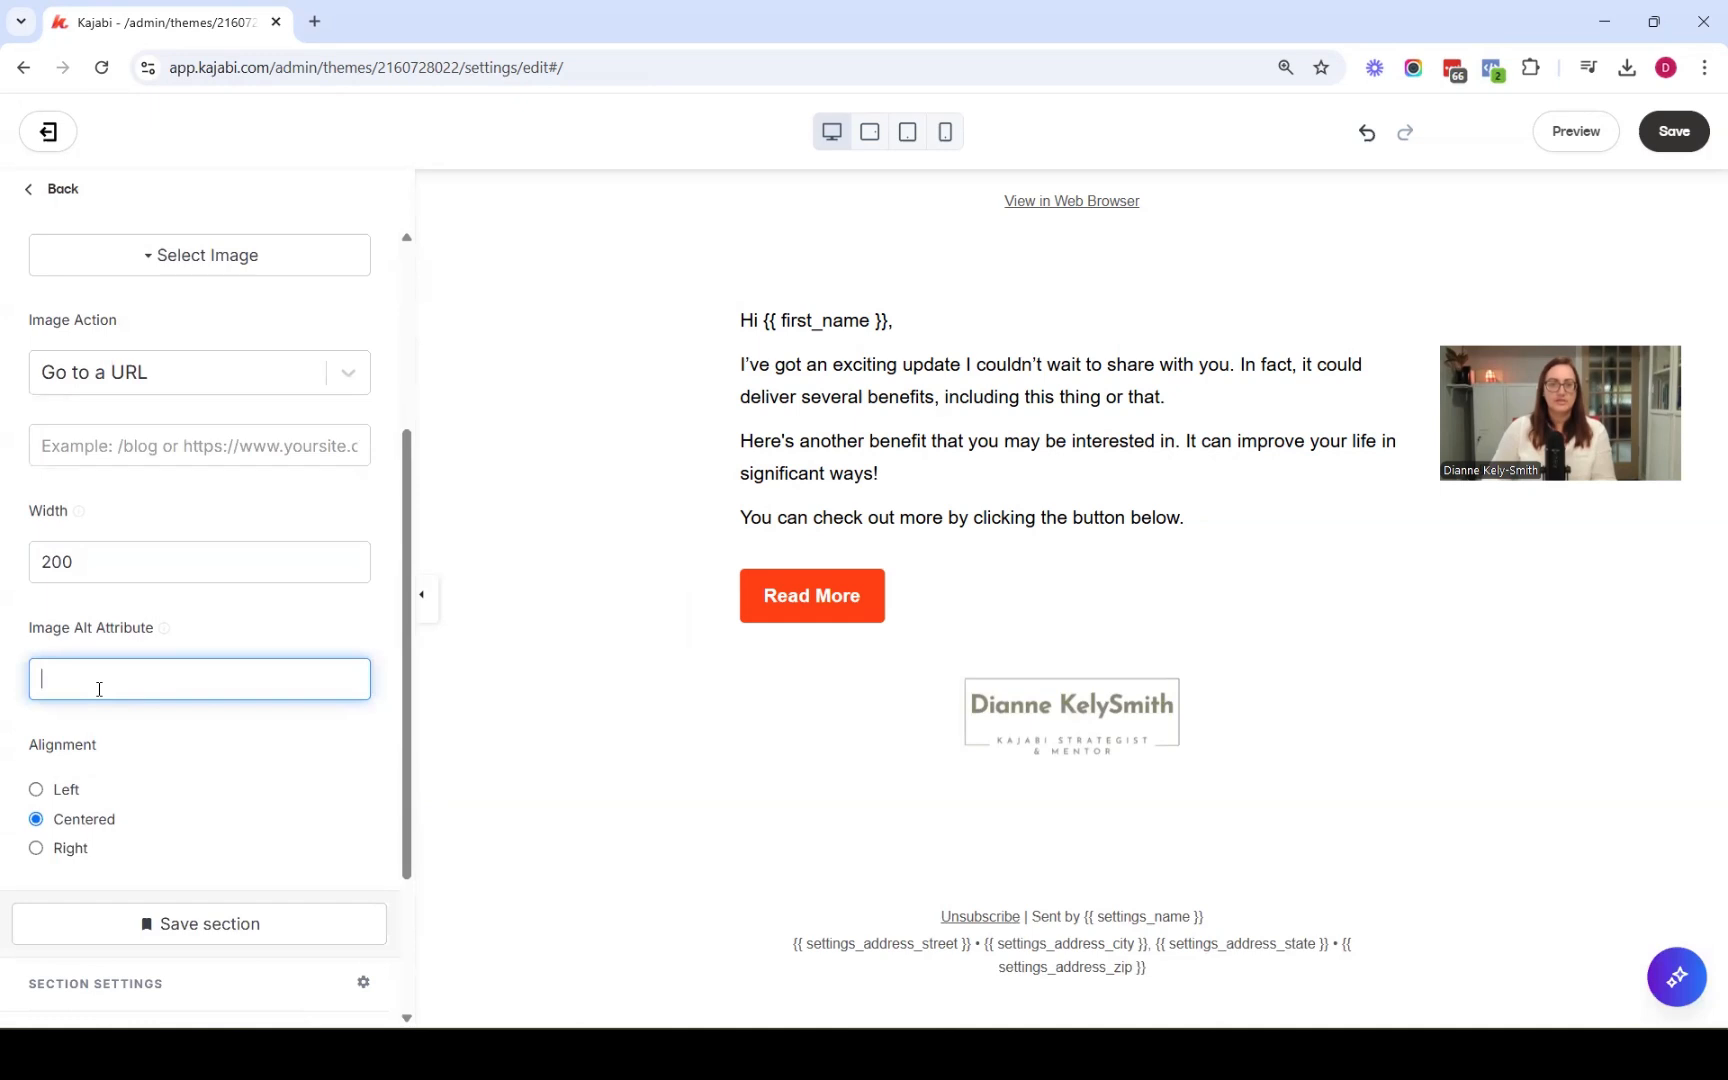
pyautogui.scroll(-2, 99, 689)
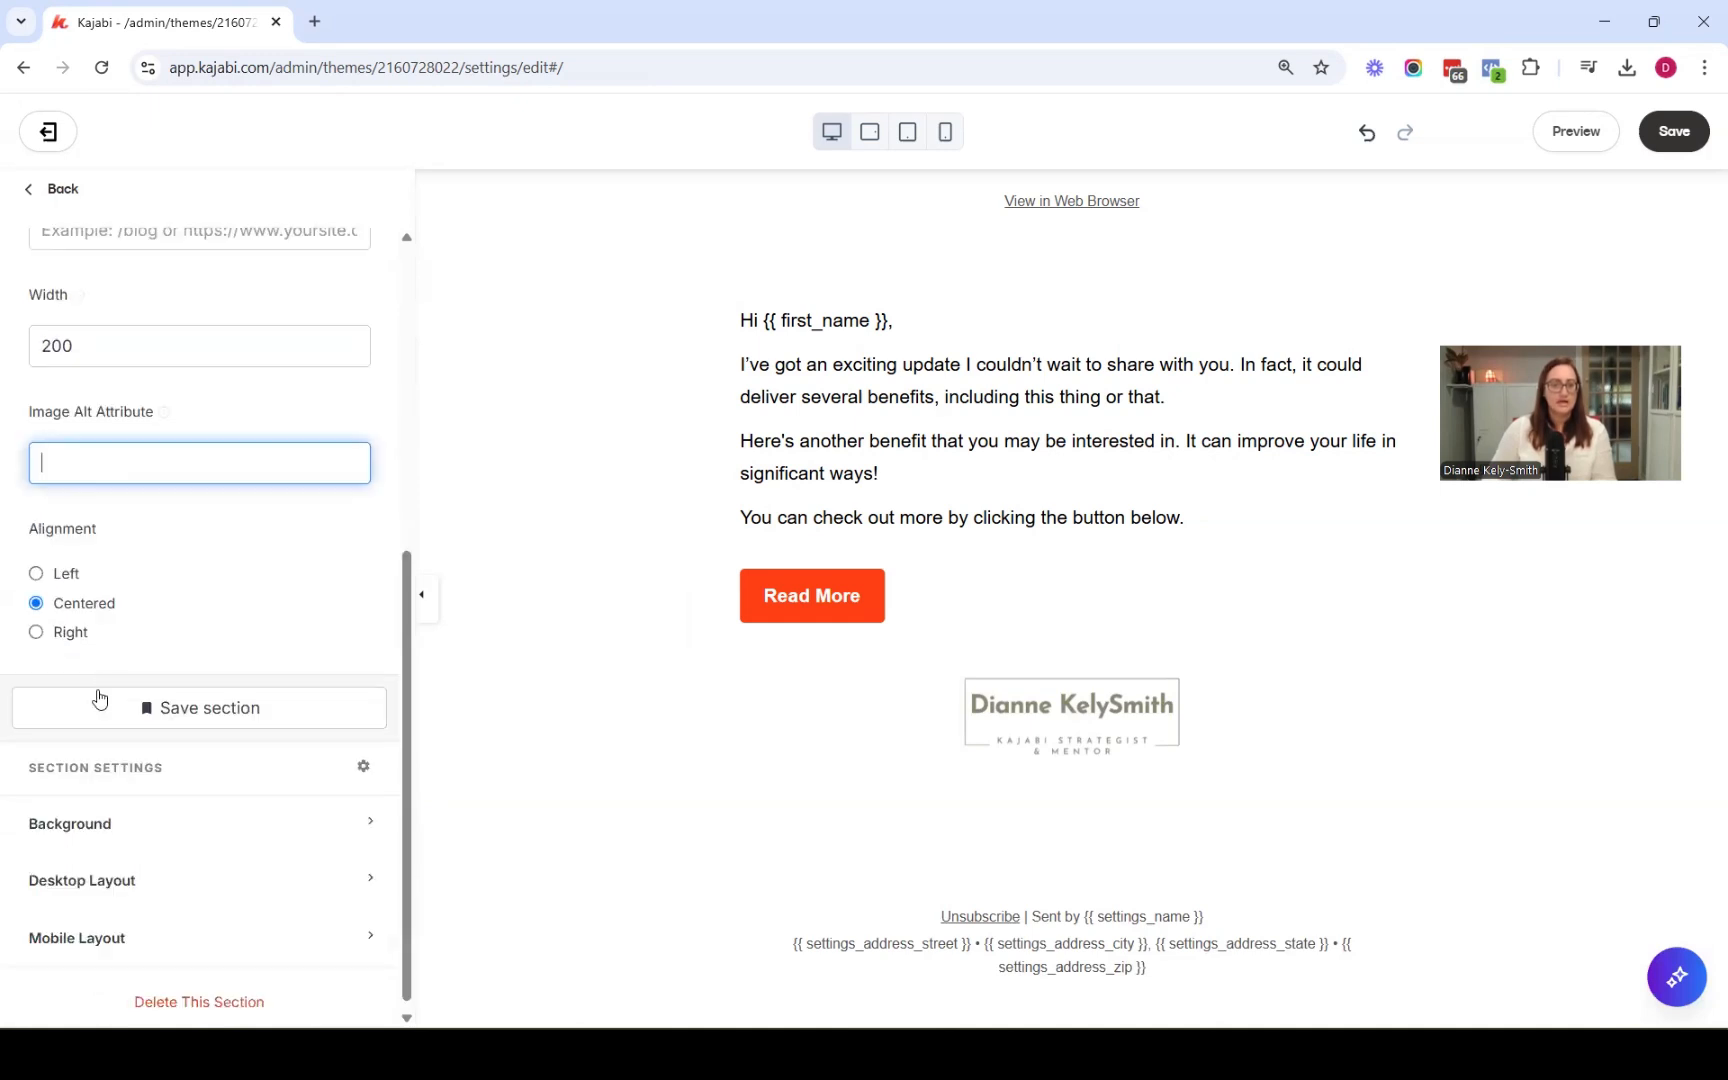
pyautogui.click(1671, 148)
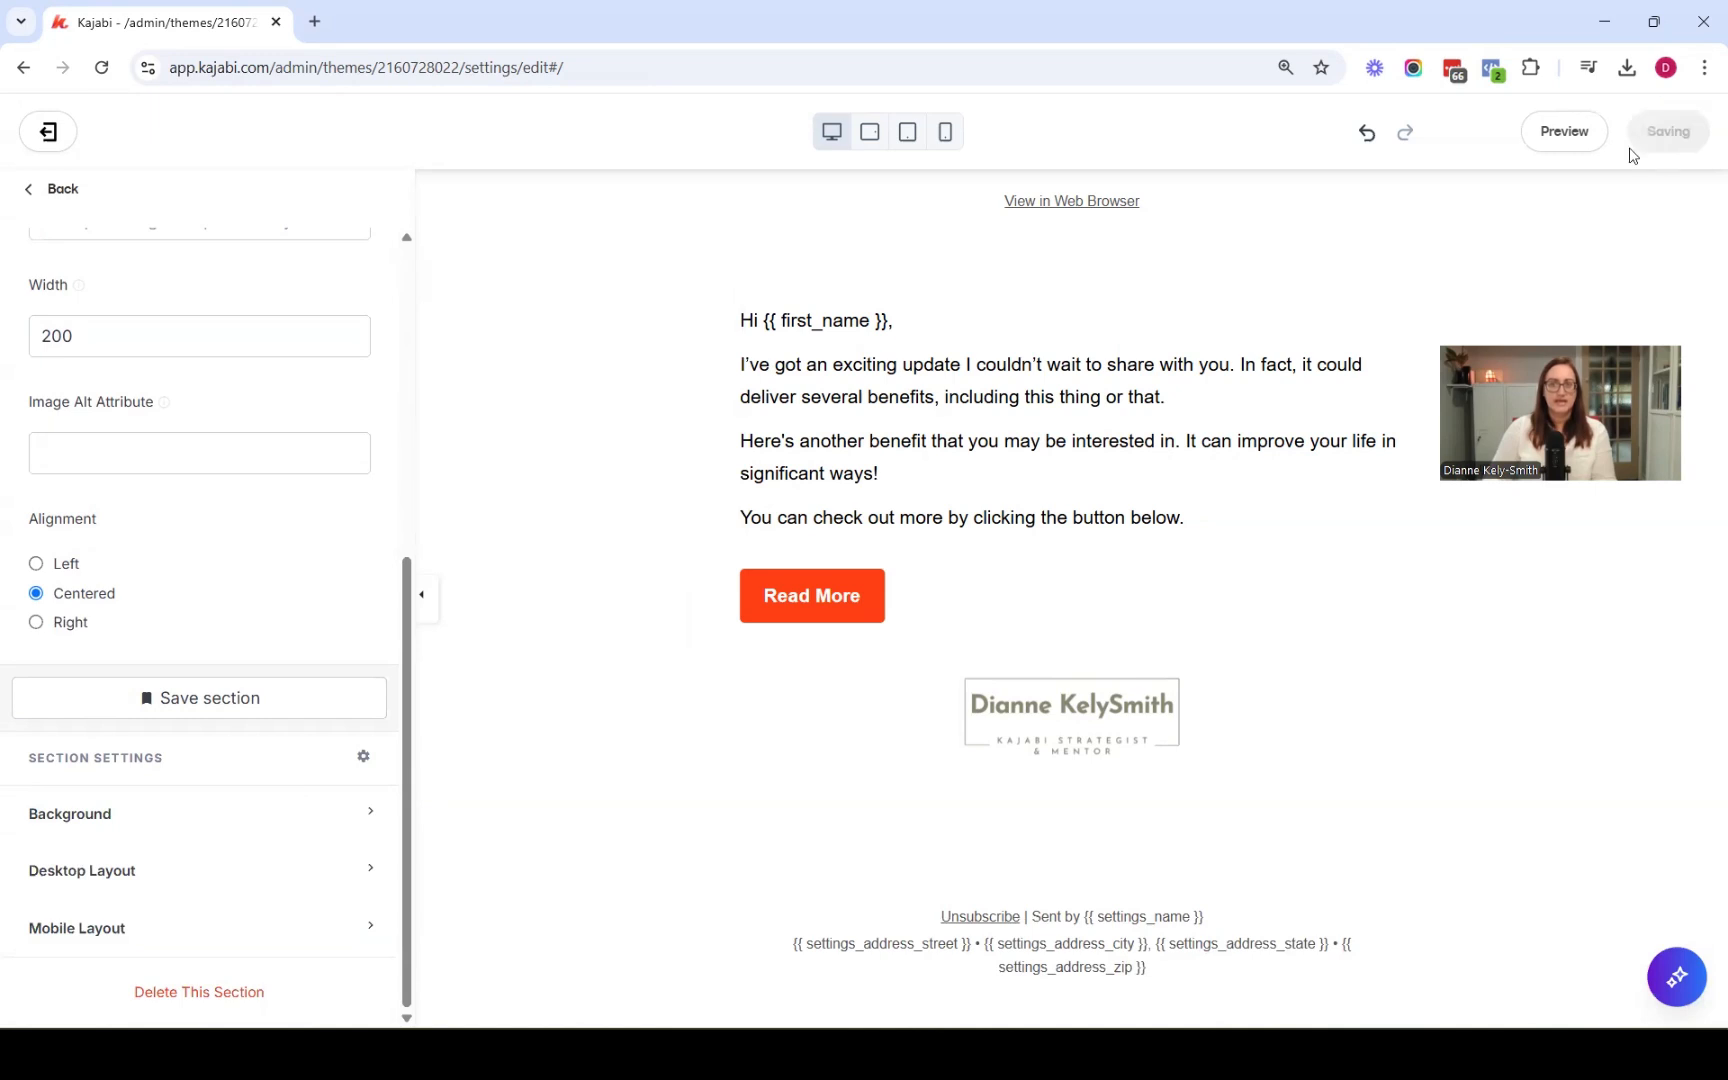
# Move the Logo section to the top of the email's section list
pyautogui.click(58, 200)
pyautogui.moveTo(362, 510); pyautogui.dragTo(342, 367)
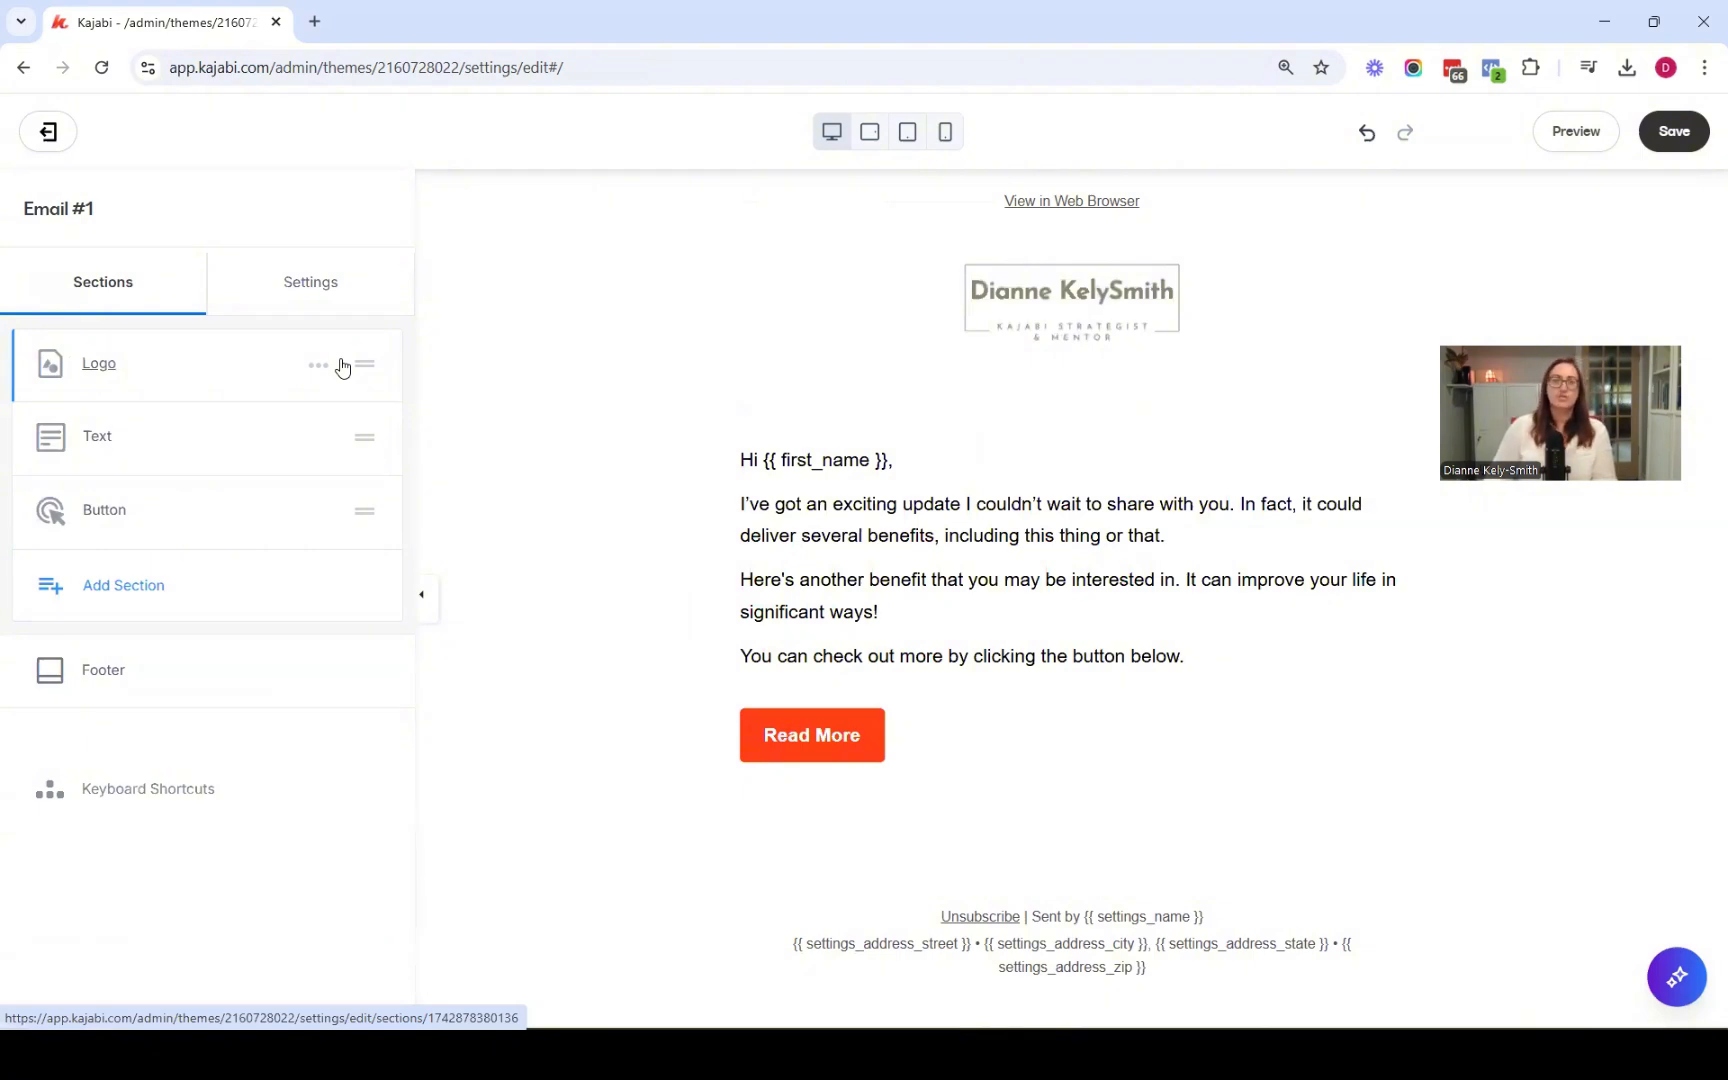
# Add an Image section and upload Email banner.jpg as its image
pyautogui.click(155, 597)
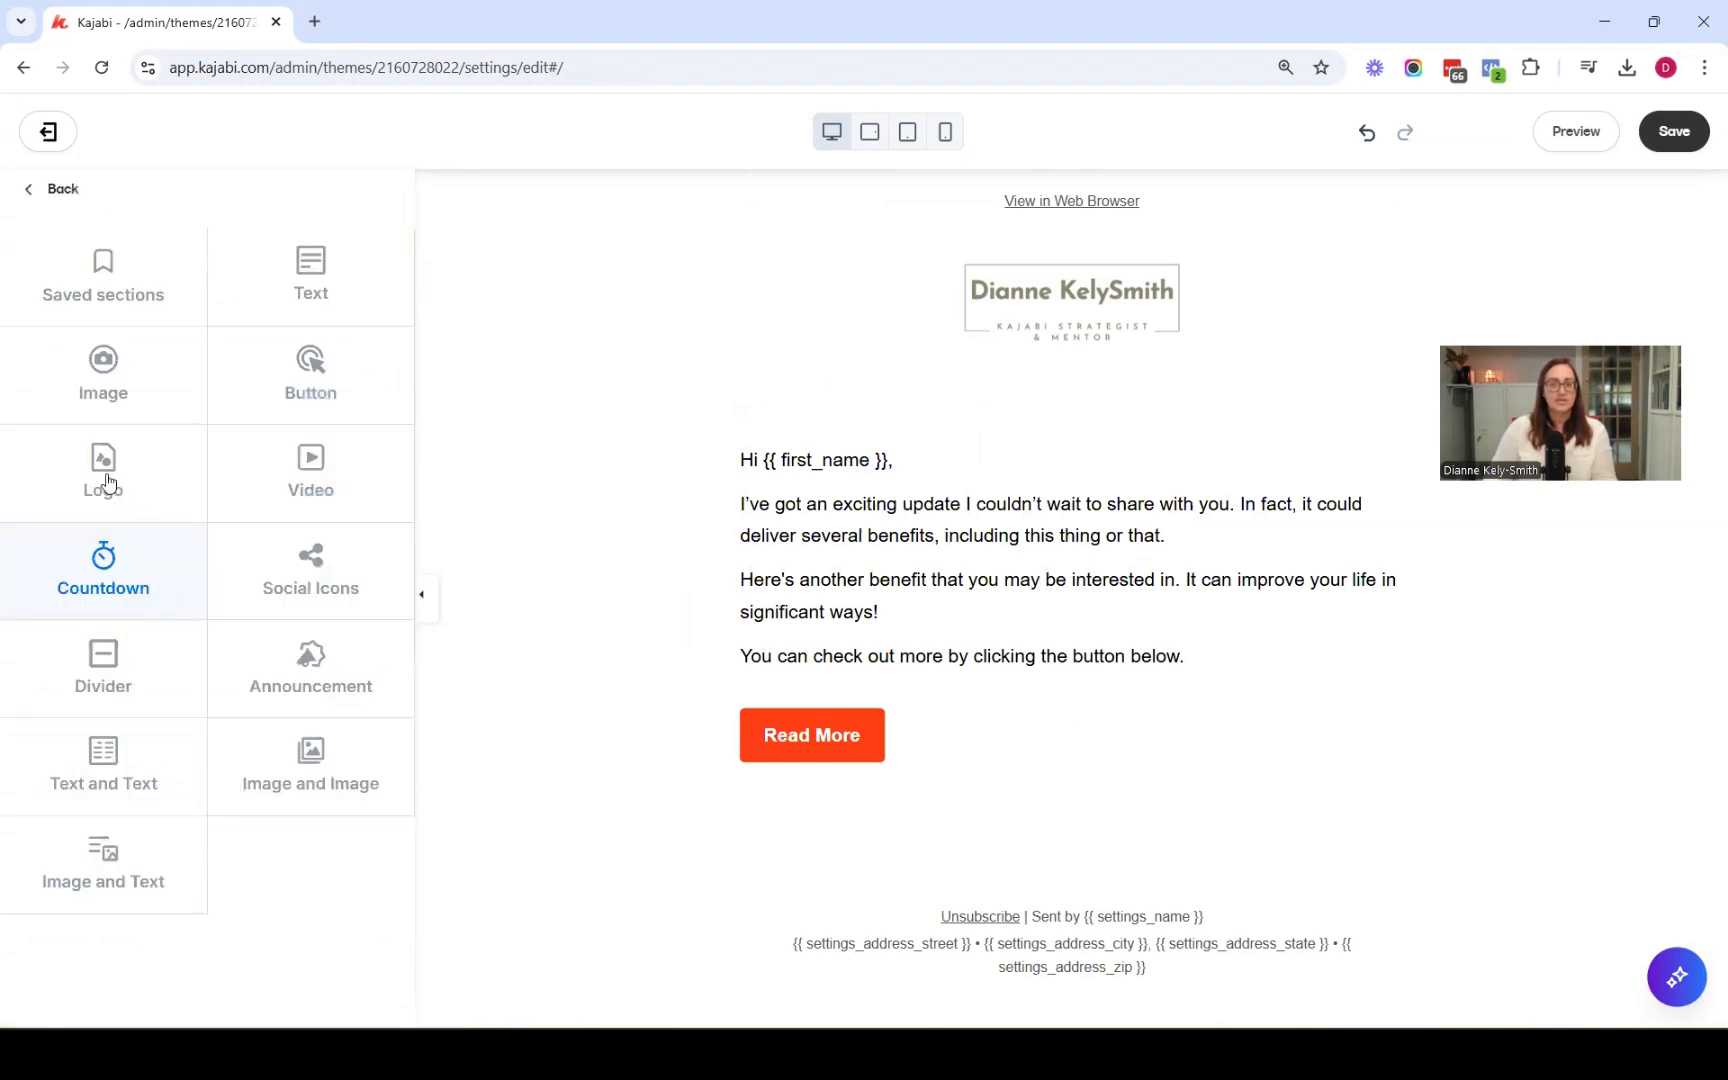
pyautogui.click(146, 389)
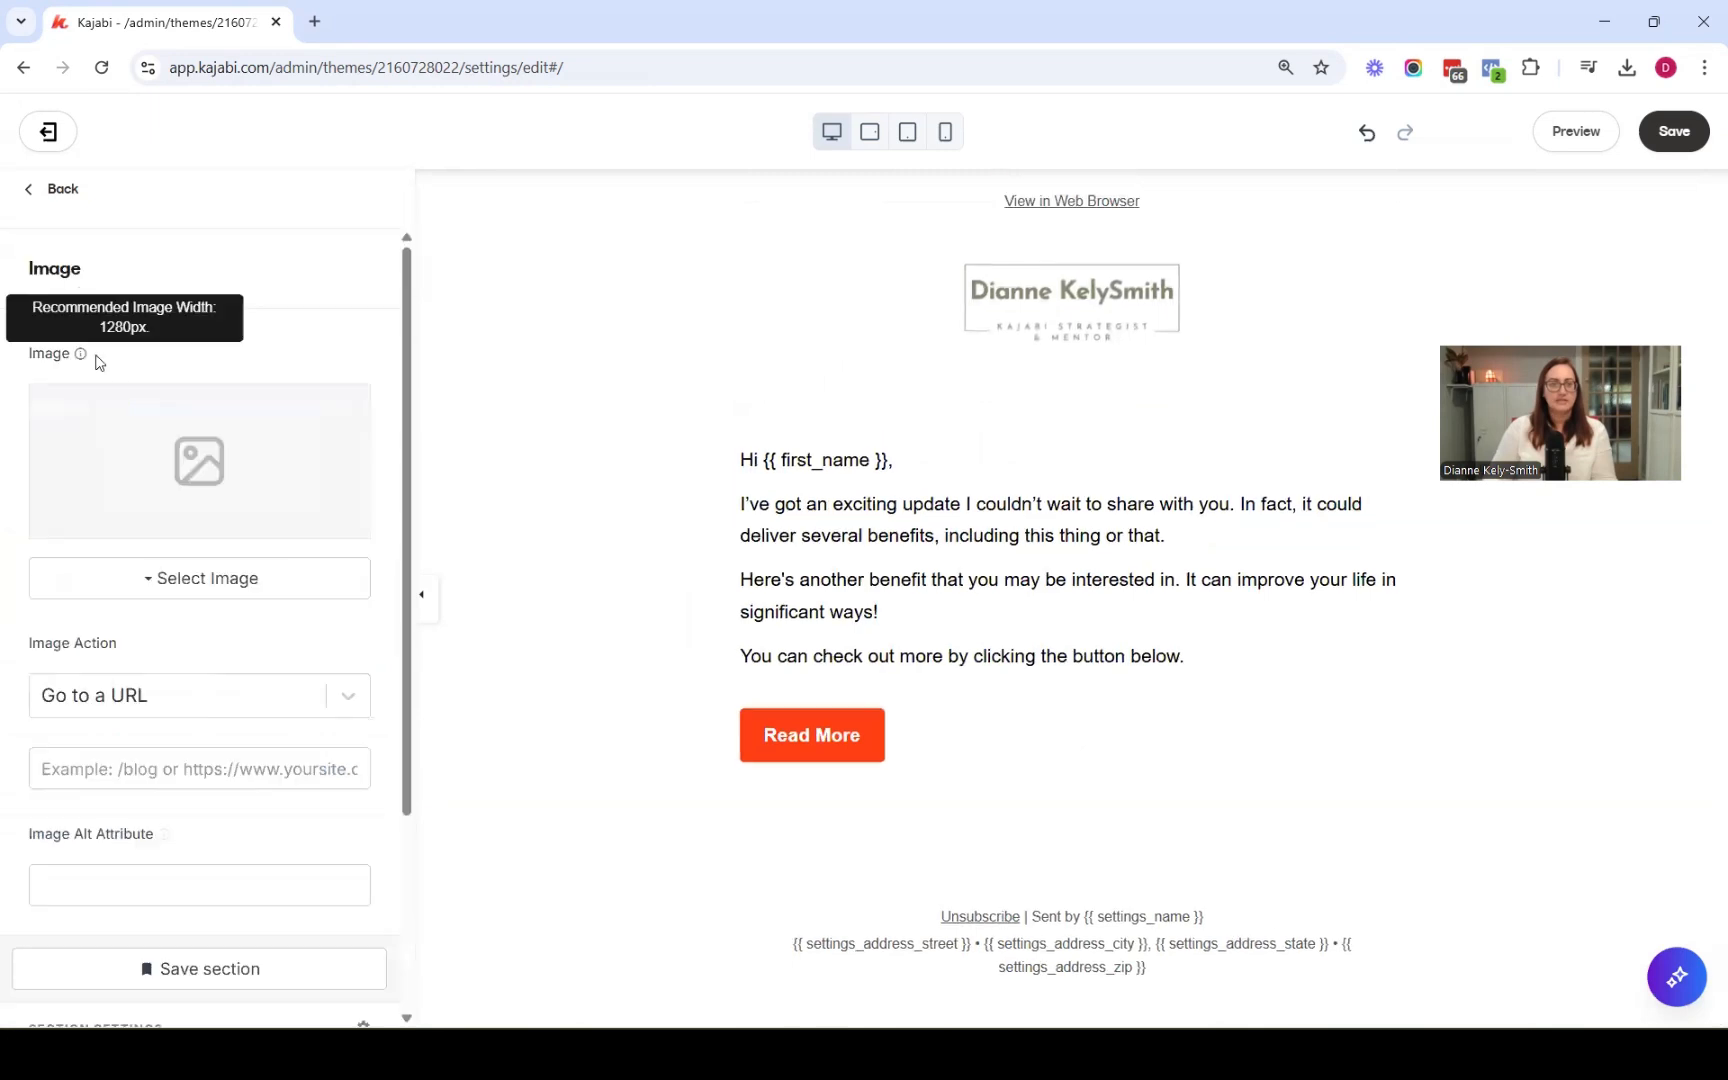
pyautogui.click(160, 588)
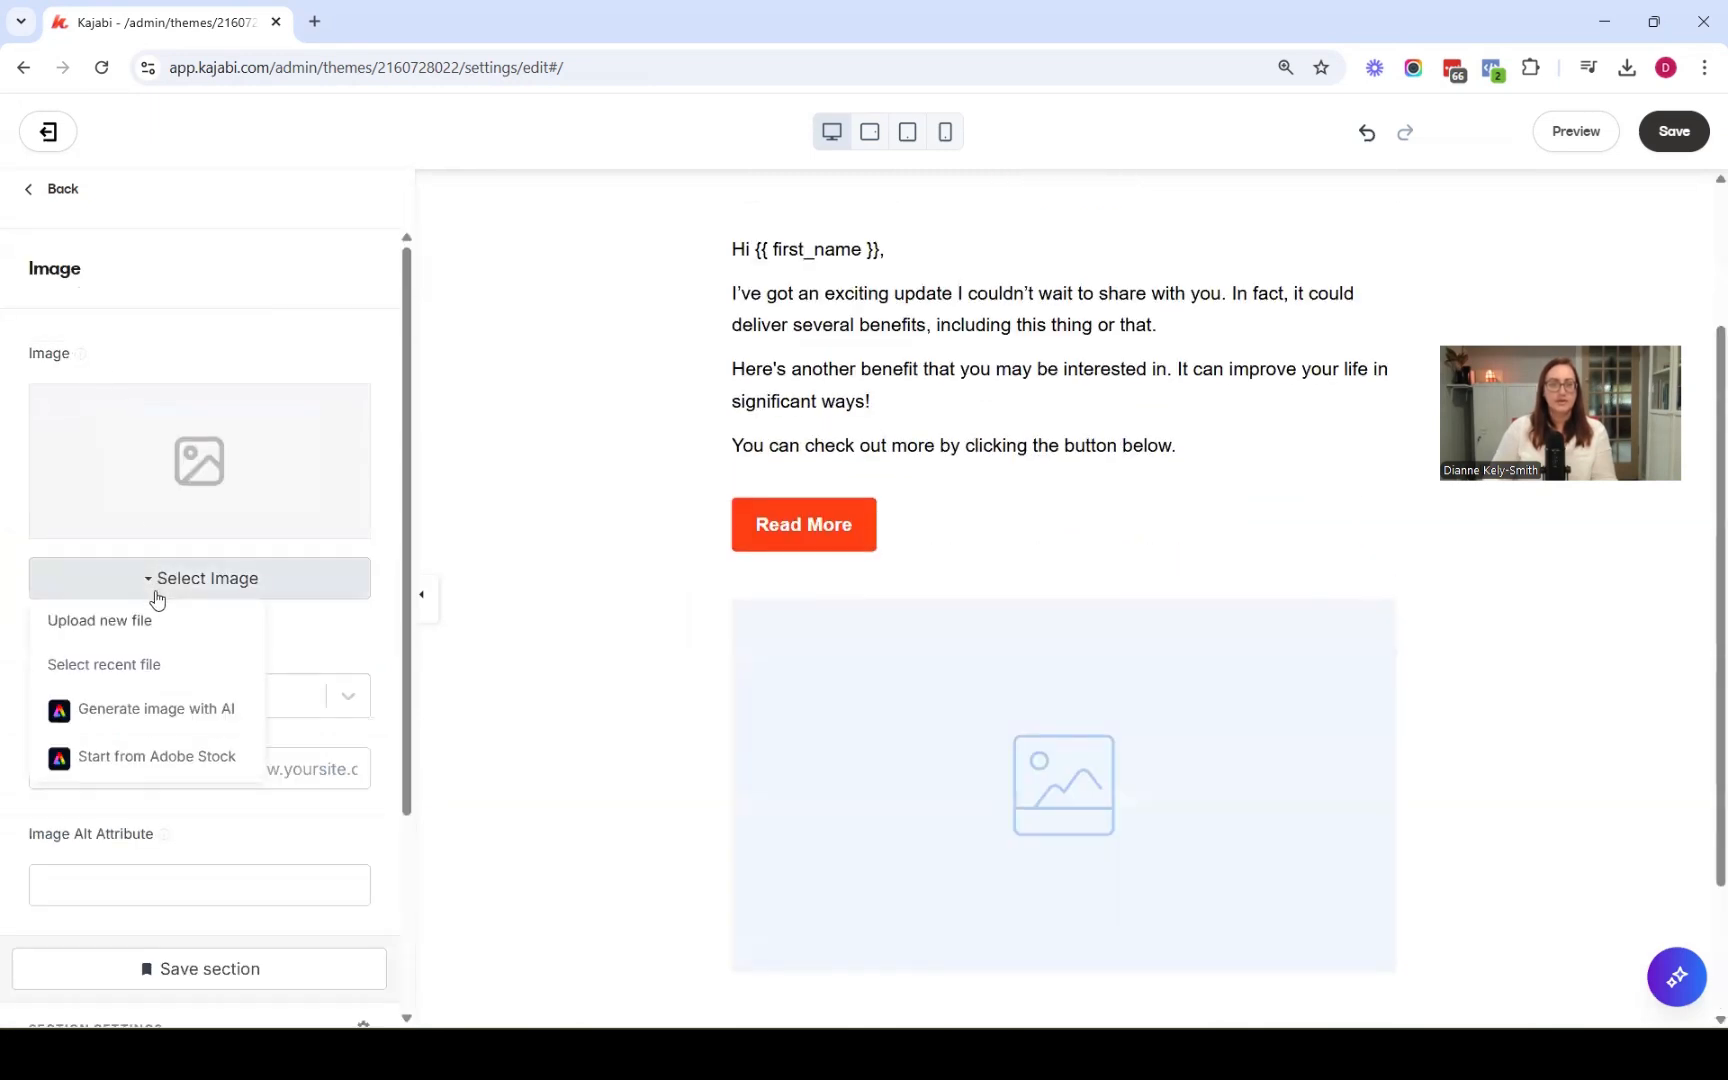
pyautogui.click(143, 623)
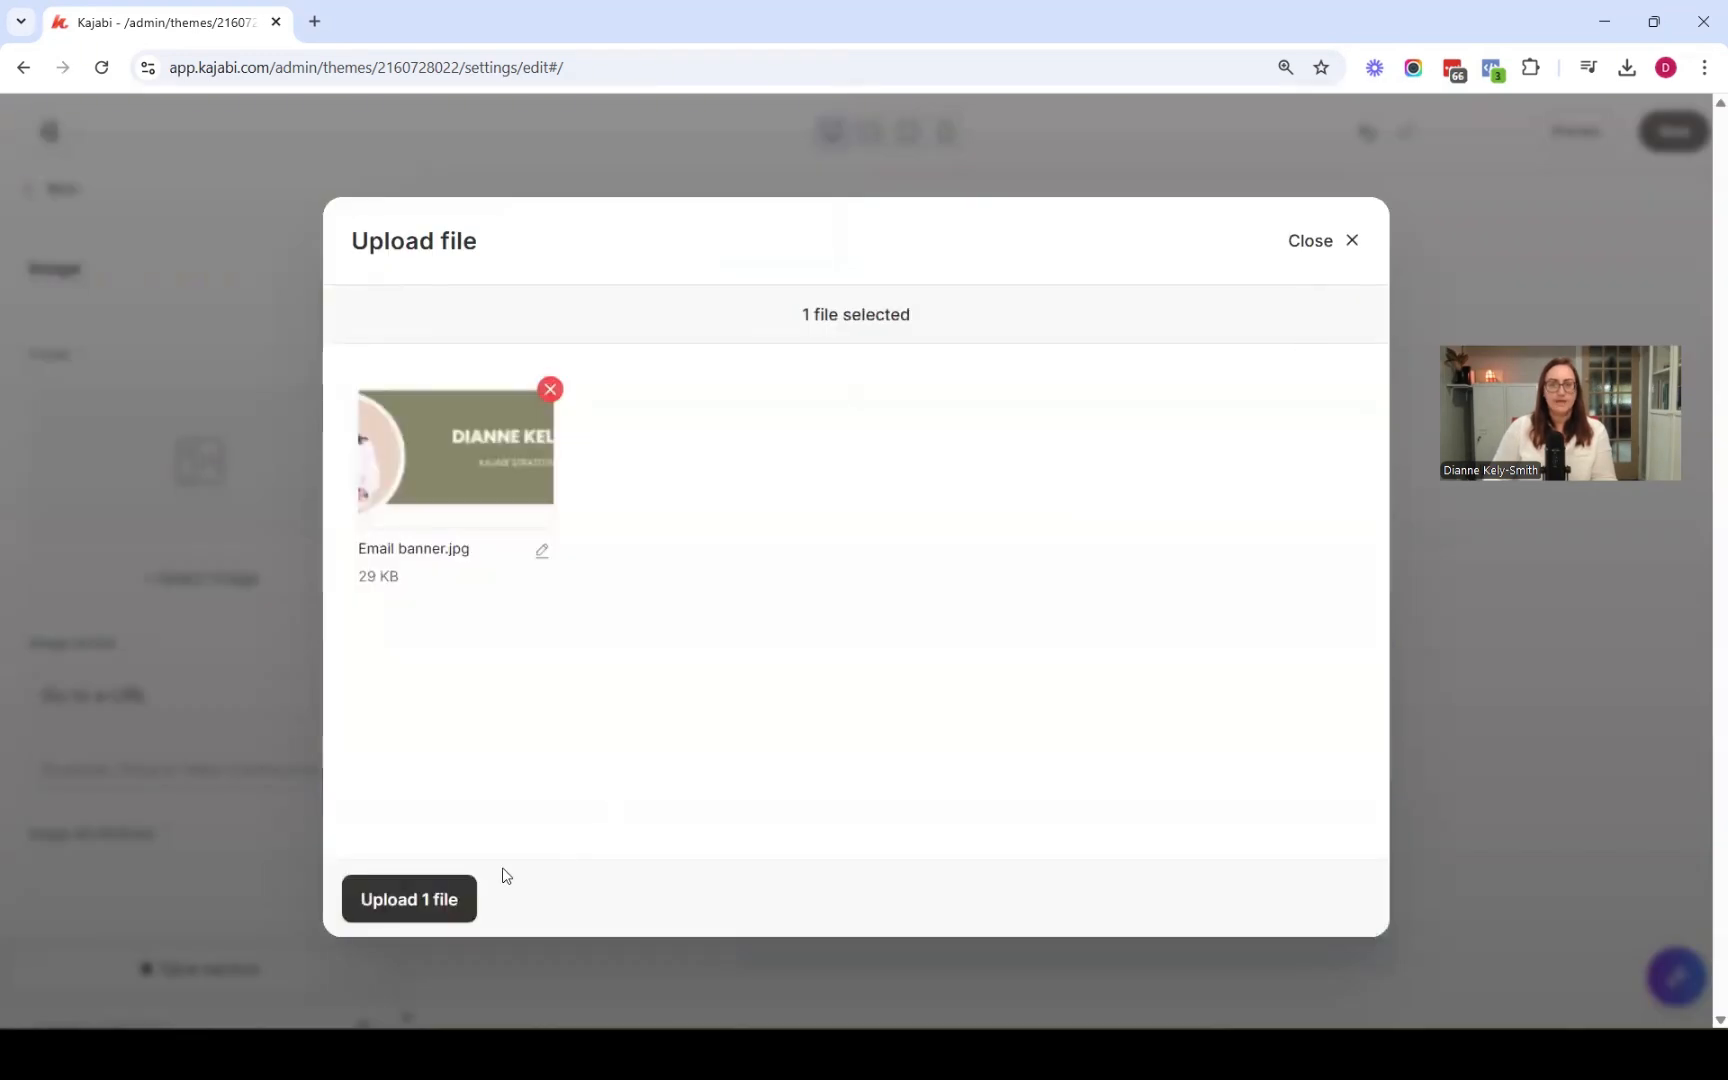
pyautogui.click(449, 899)
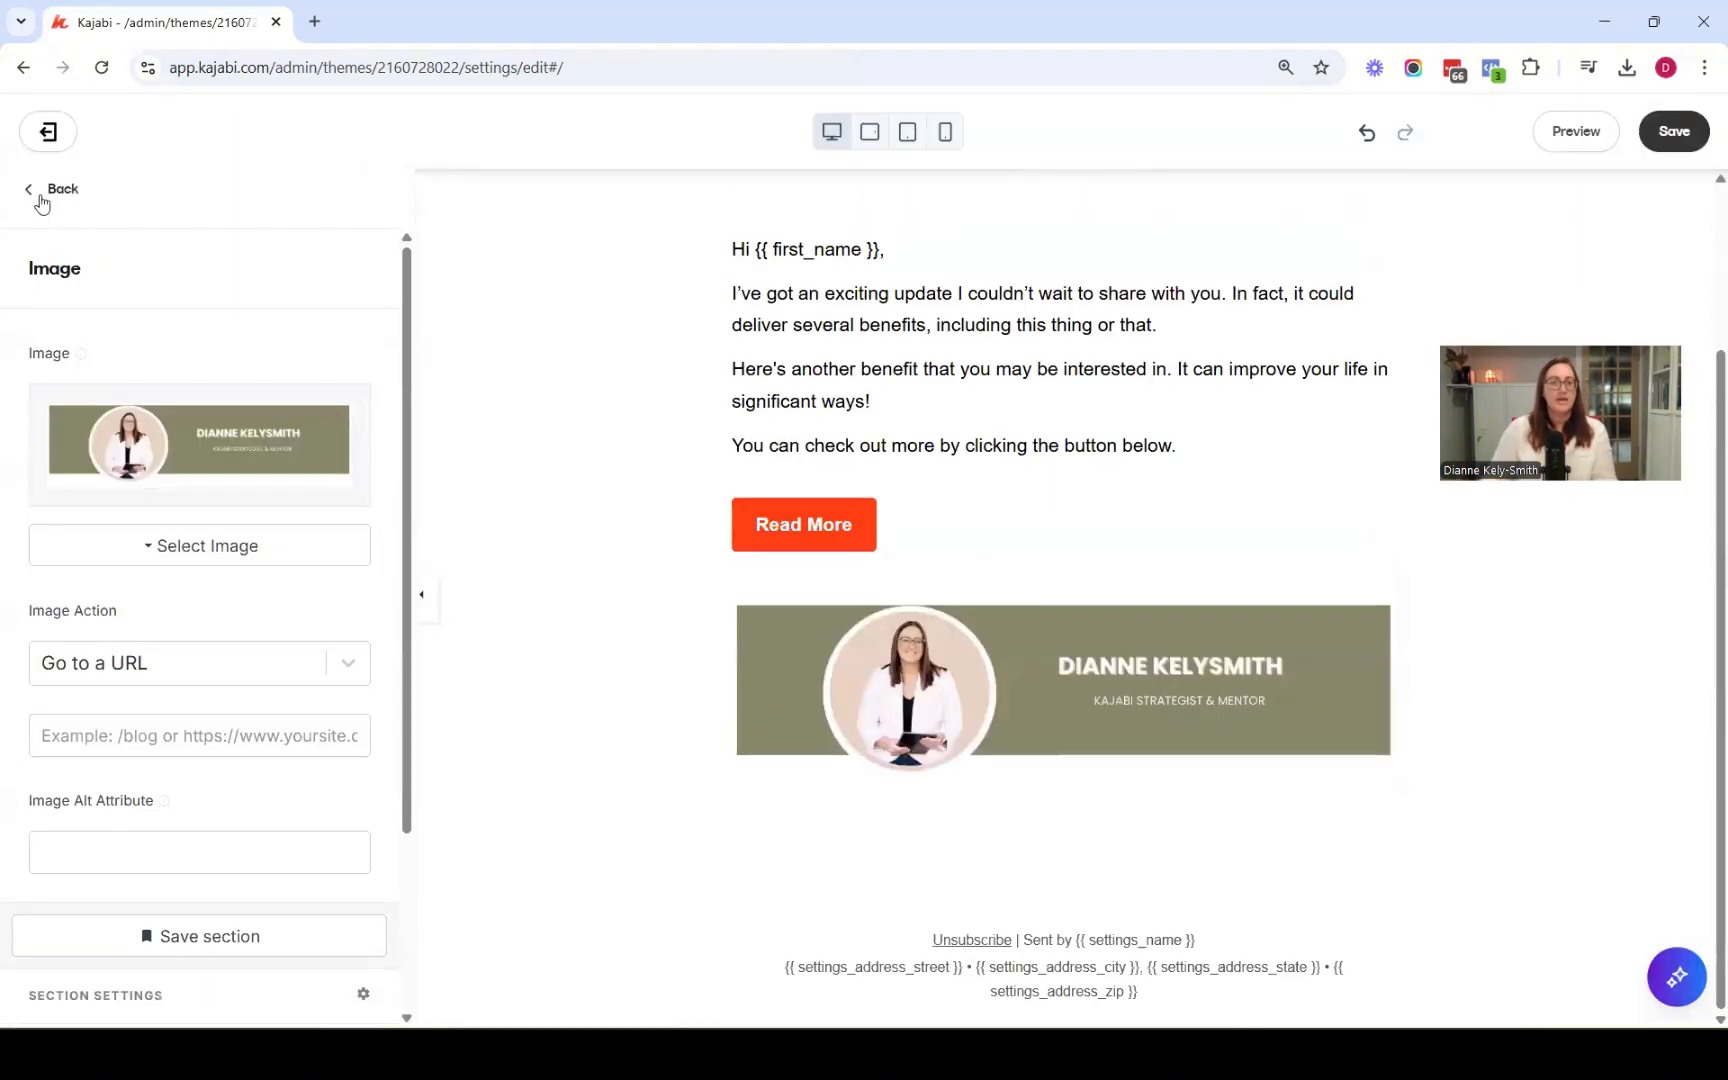
# Move the Image section up to sit directly below the logo
pyautogui.click(43, 196)
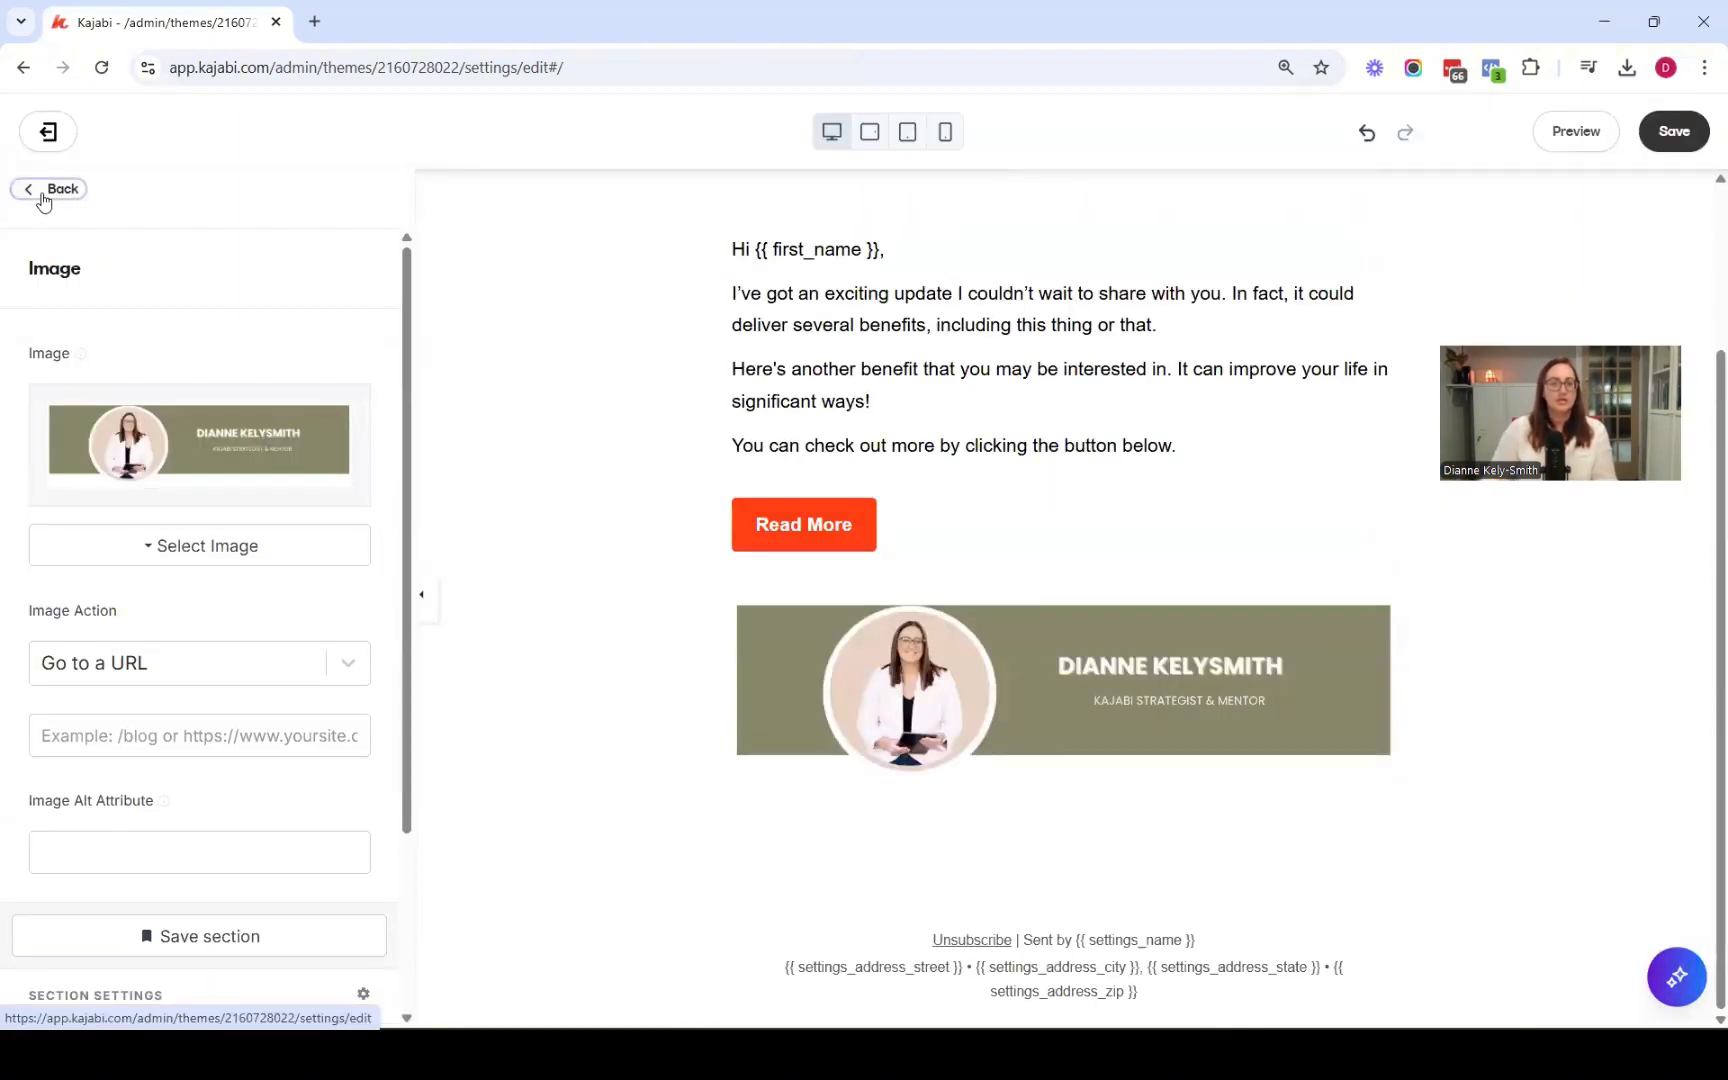
pyautogui.moveTo(365, 587); pyautogui.dragTo(343, 451)
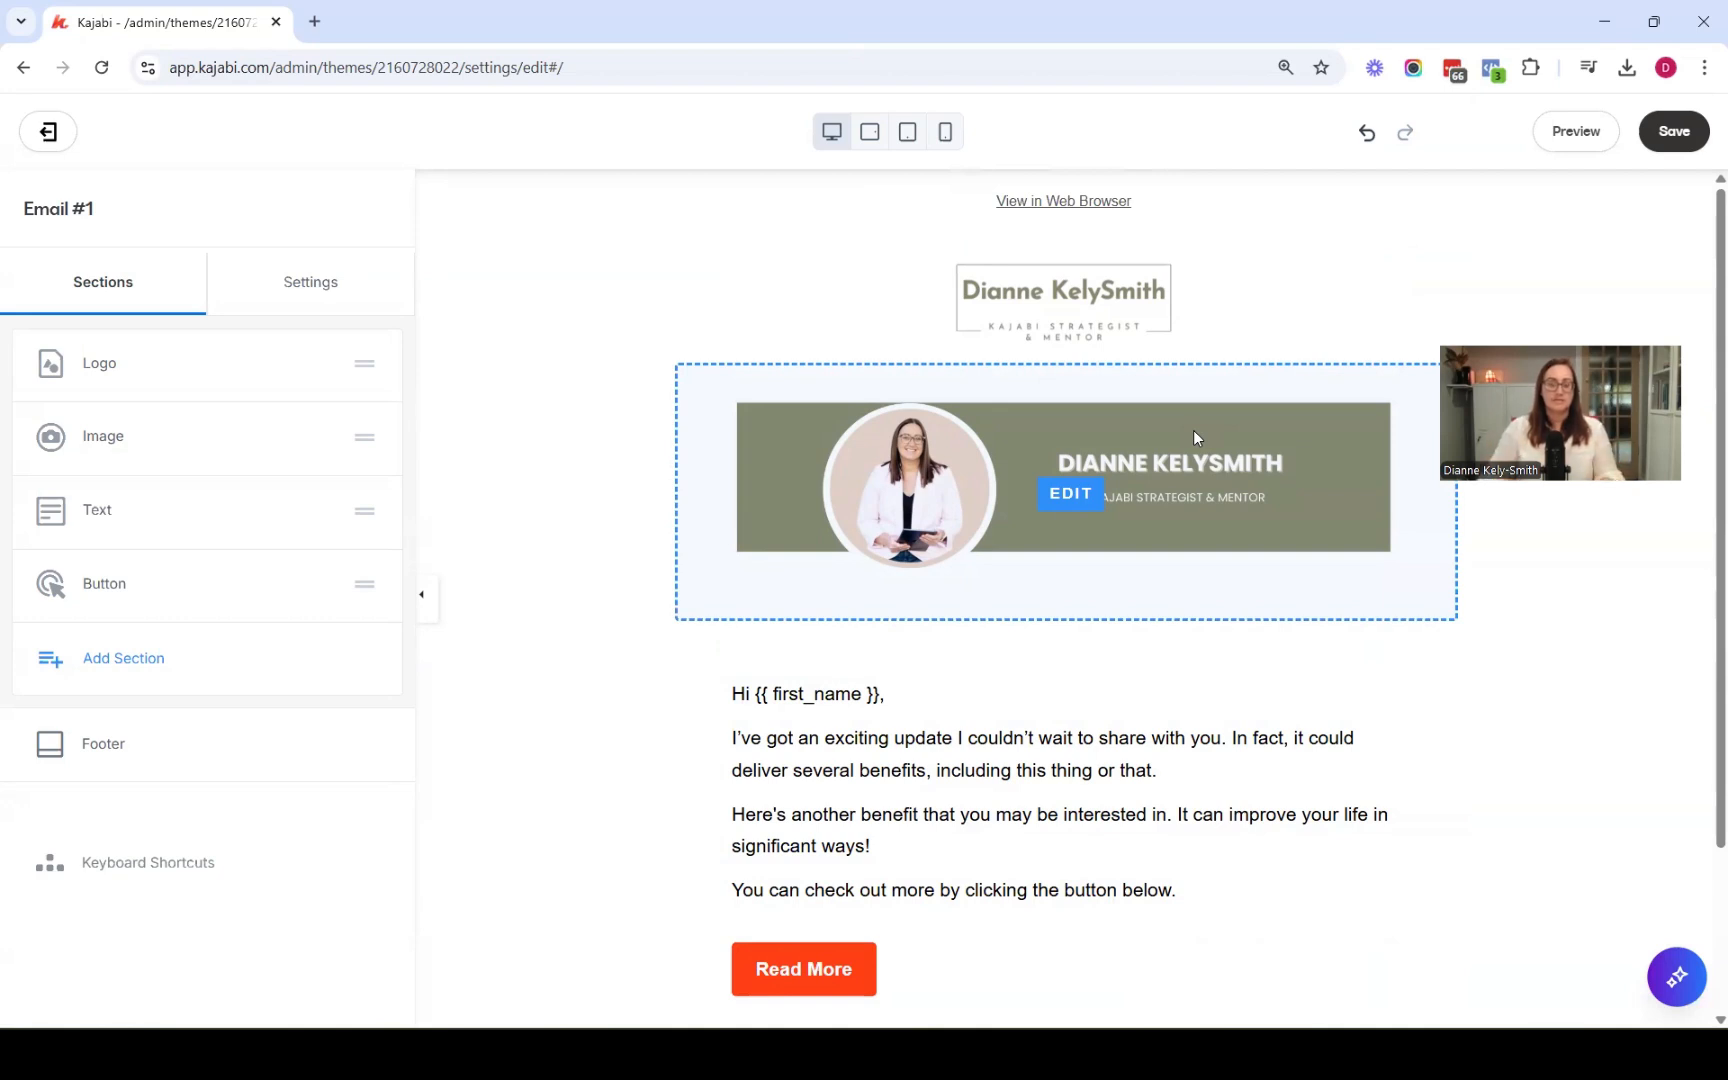
# Add a Text section and replace its placeholder text with the pasted signature details
pyautogui.click(133, 668)
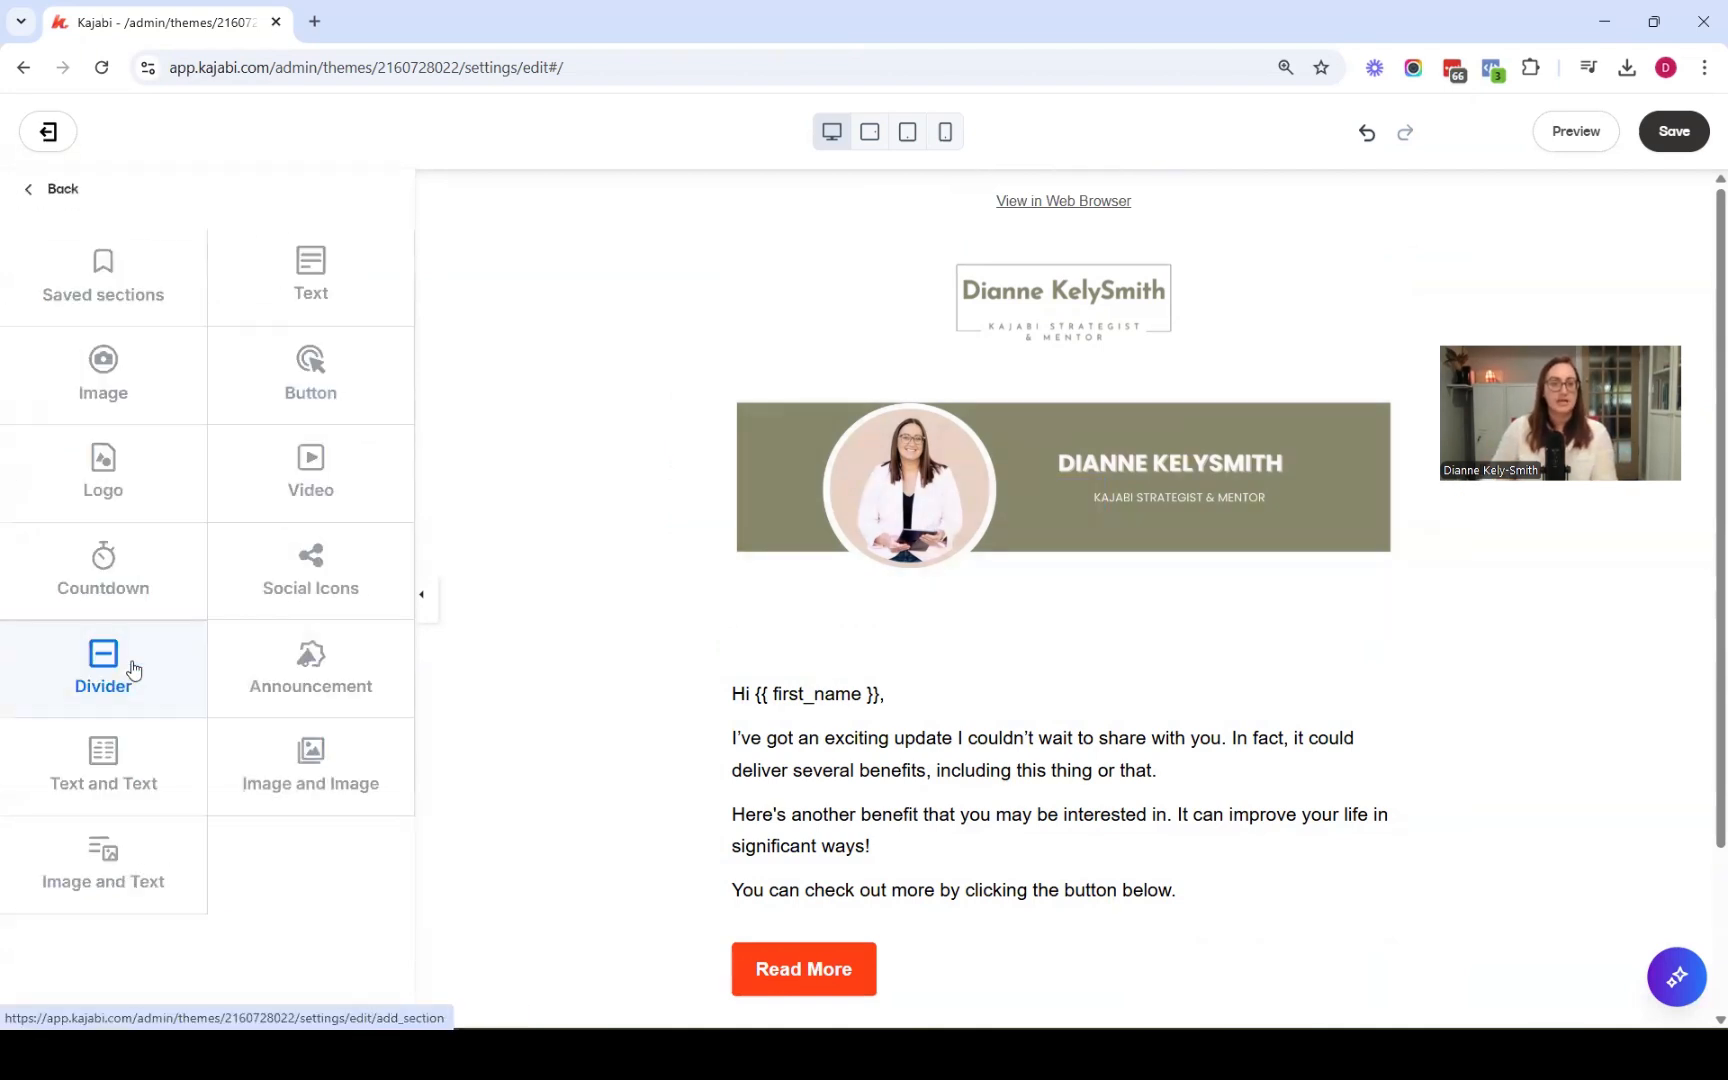
pyautogui.click(315, 270)
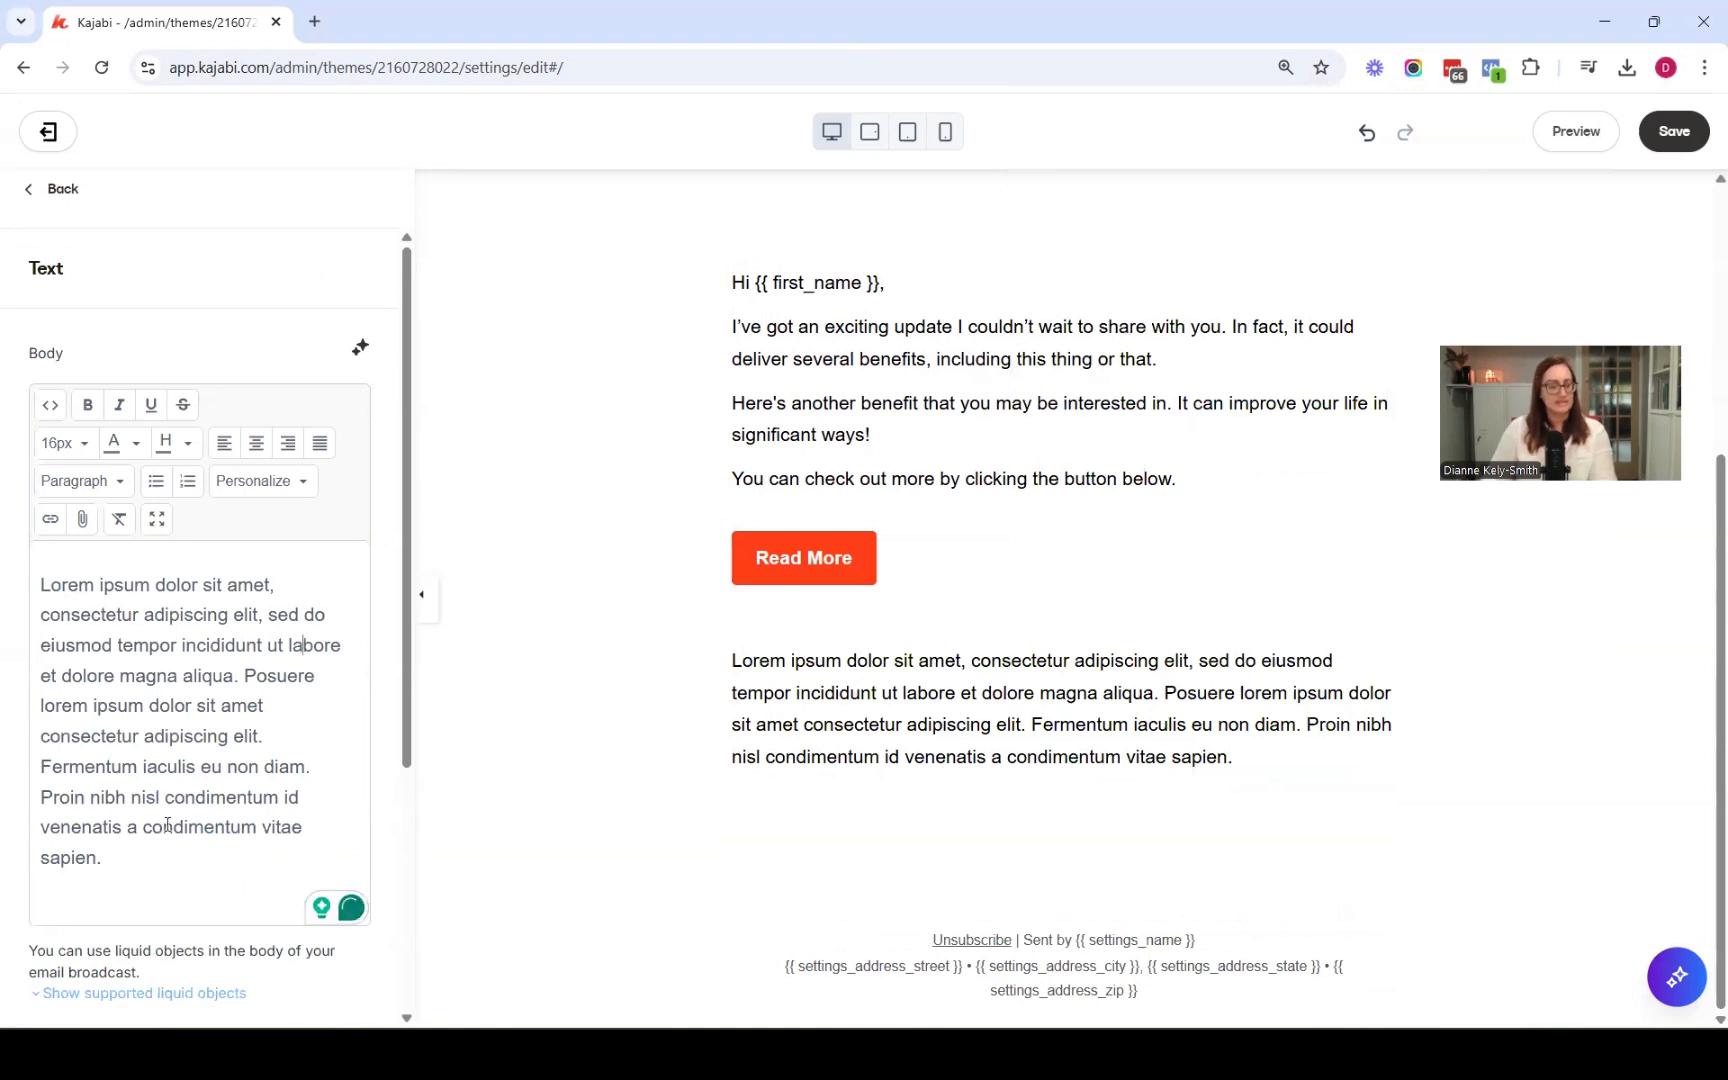
pyautogui.hotkey('ctrl', 'a')
pyautogui.hotkey('ctrl', 'v')
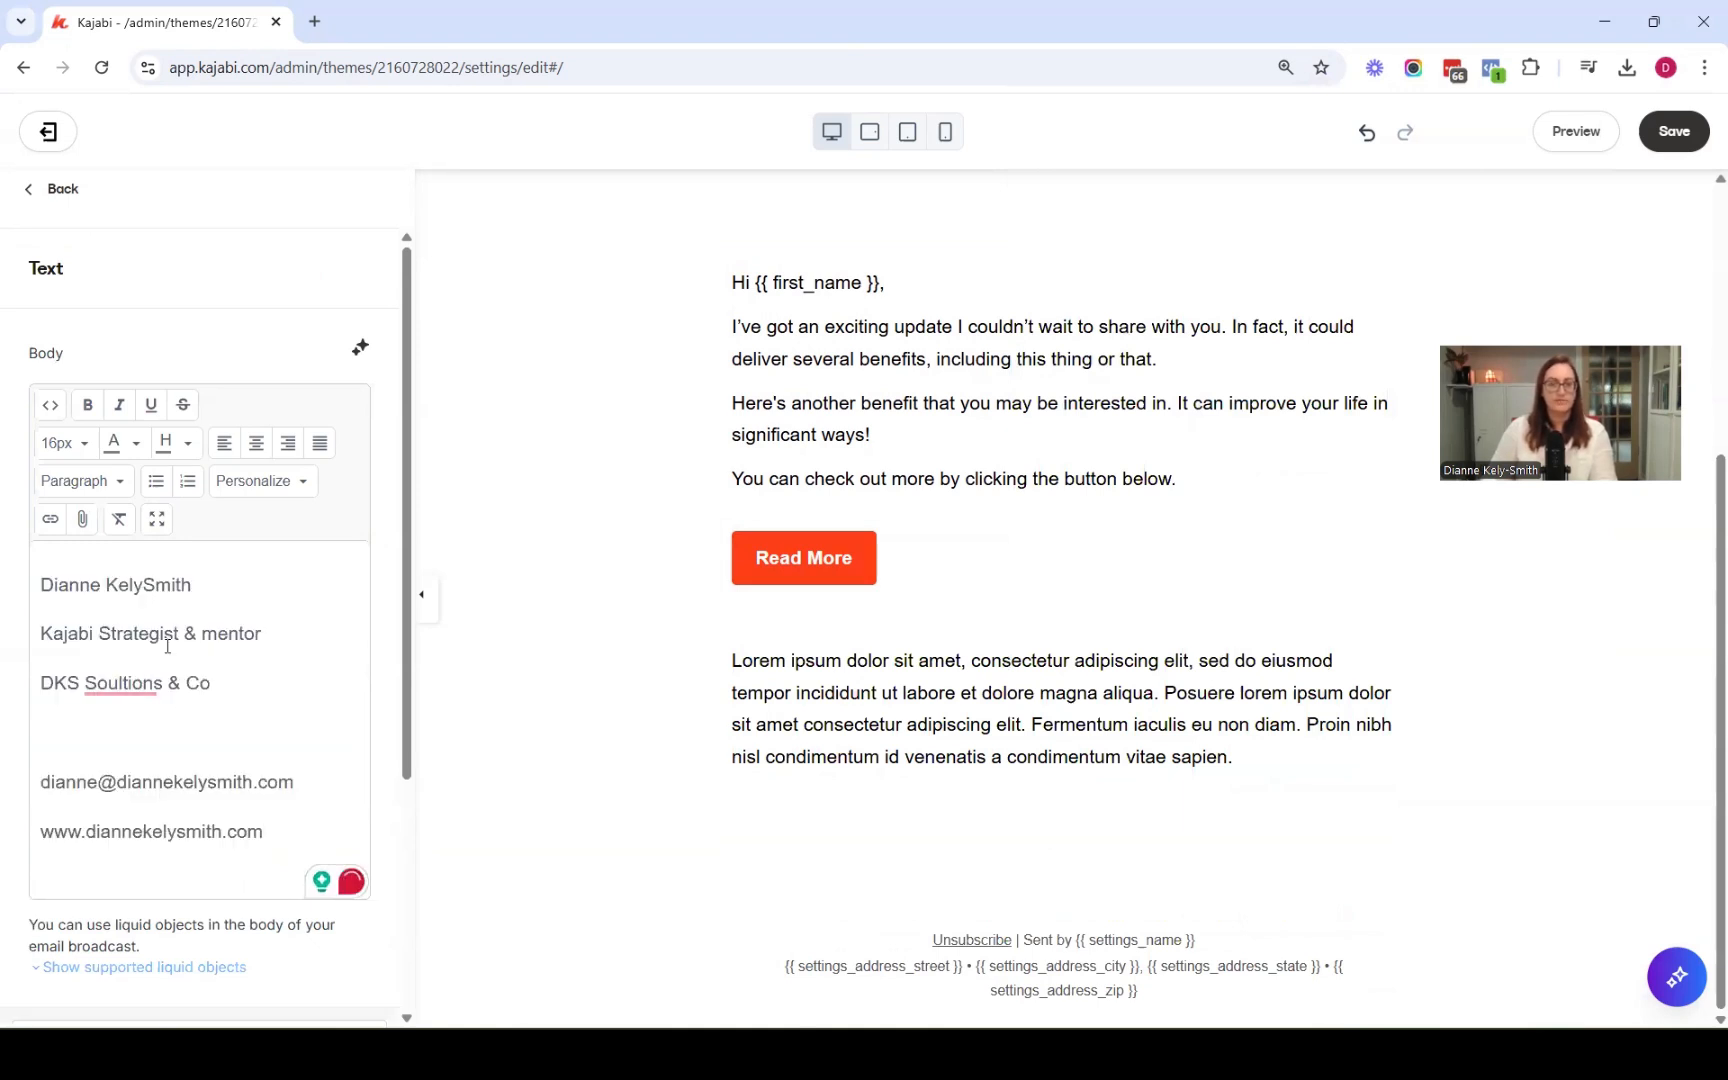
# Remove the blank lines between the signature's name, title, company, e-mail and website lines
pyautogui.click(213, 585)
pyautogui.press('Delete')
pyautogui.hotkey('shift', 'Return')
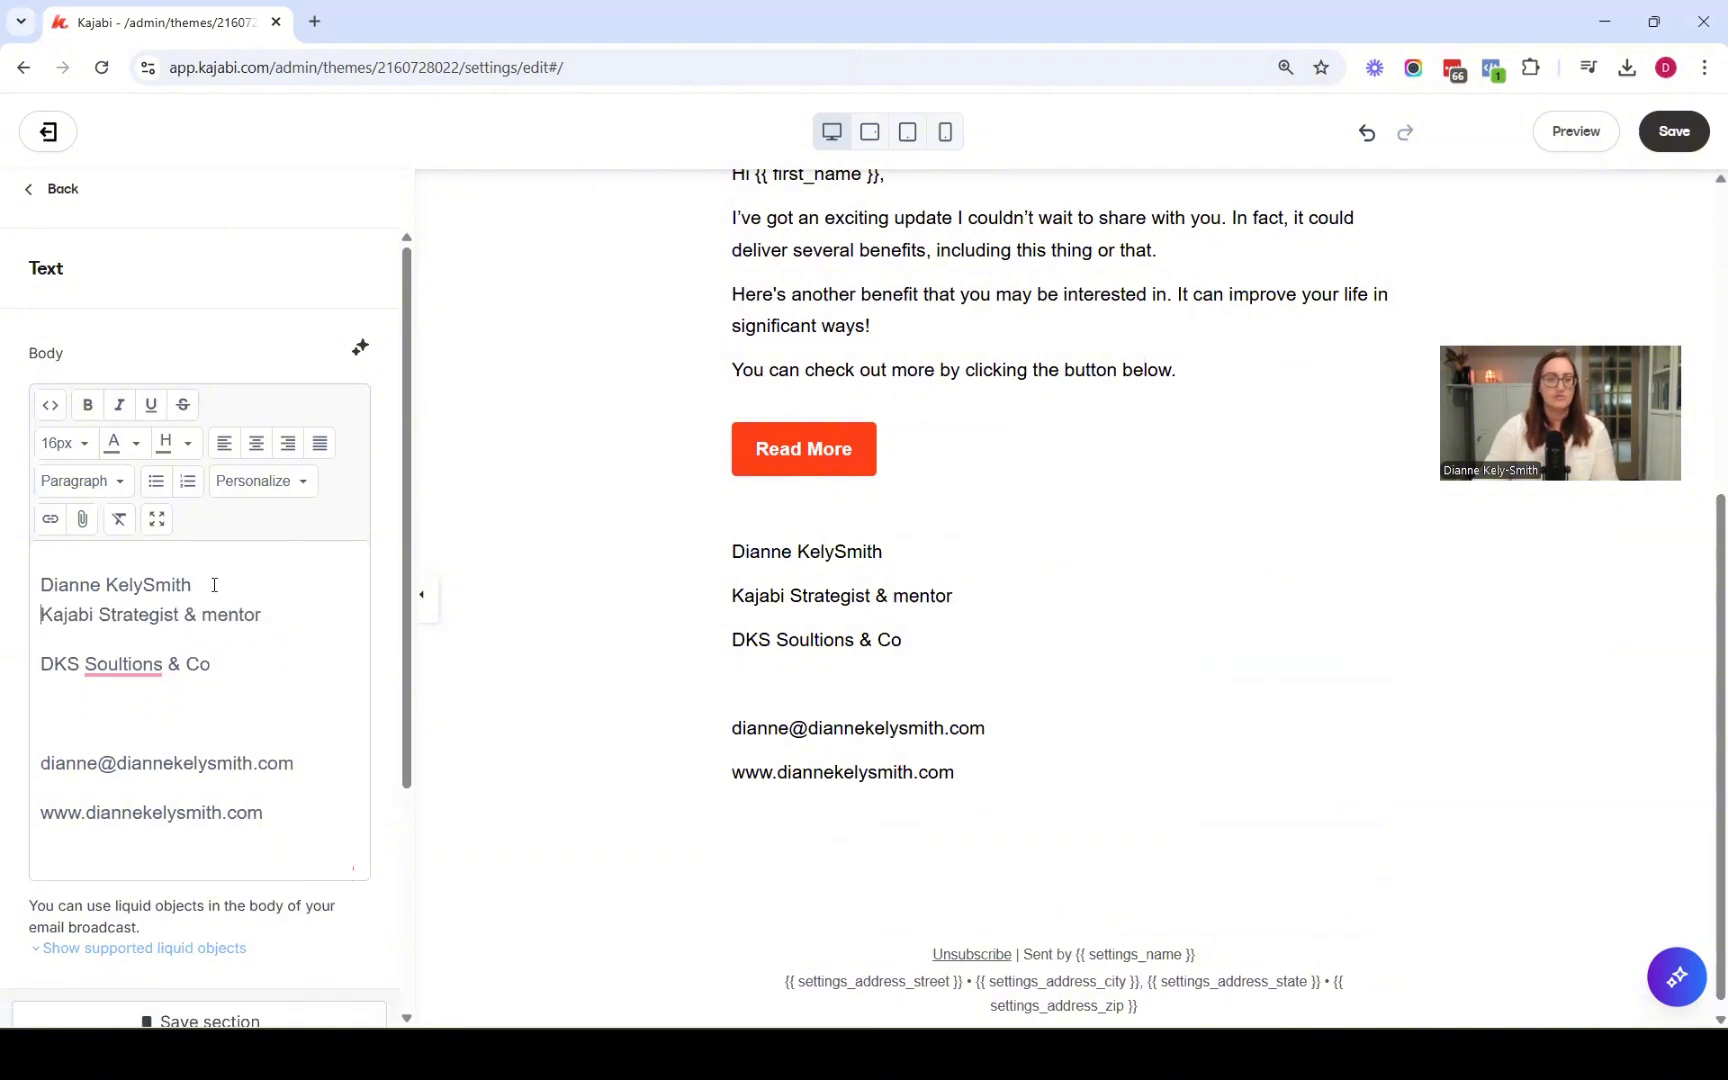
pyautogui.press('End')
pyautogui.press('Delete')
pyautogui.hotkey('shift', 'Return')
pyautogui.press('End')
pyautogui.press('Delete')
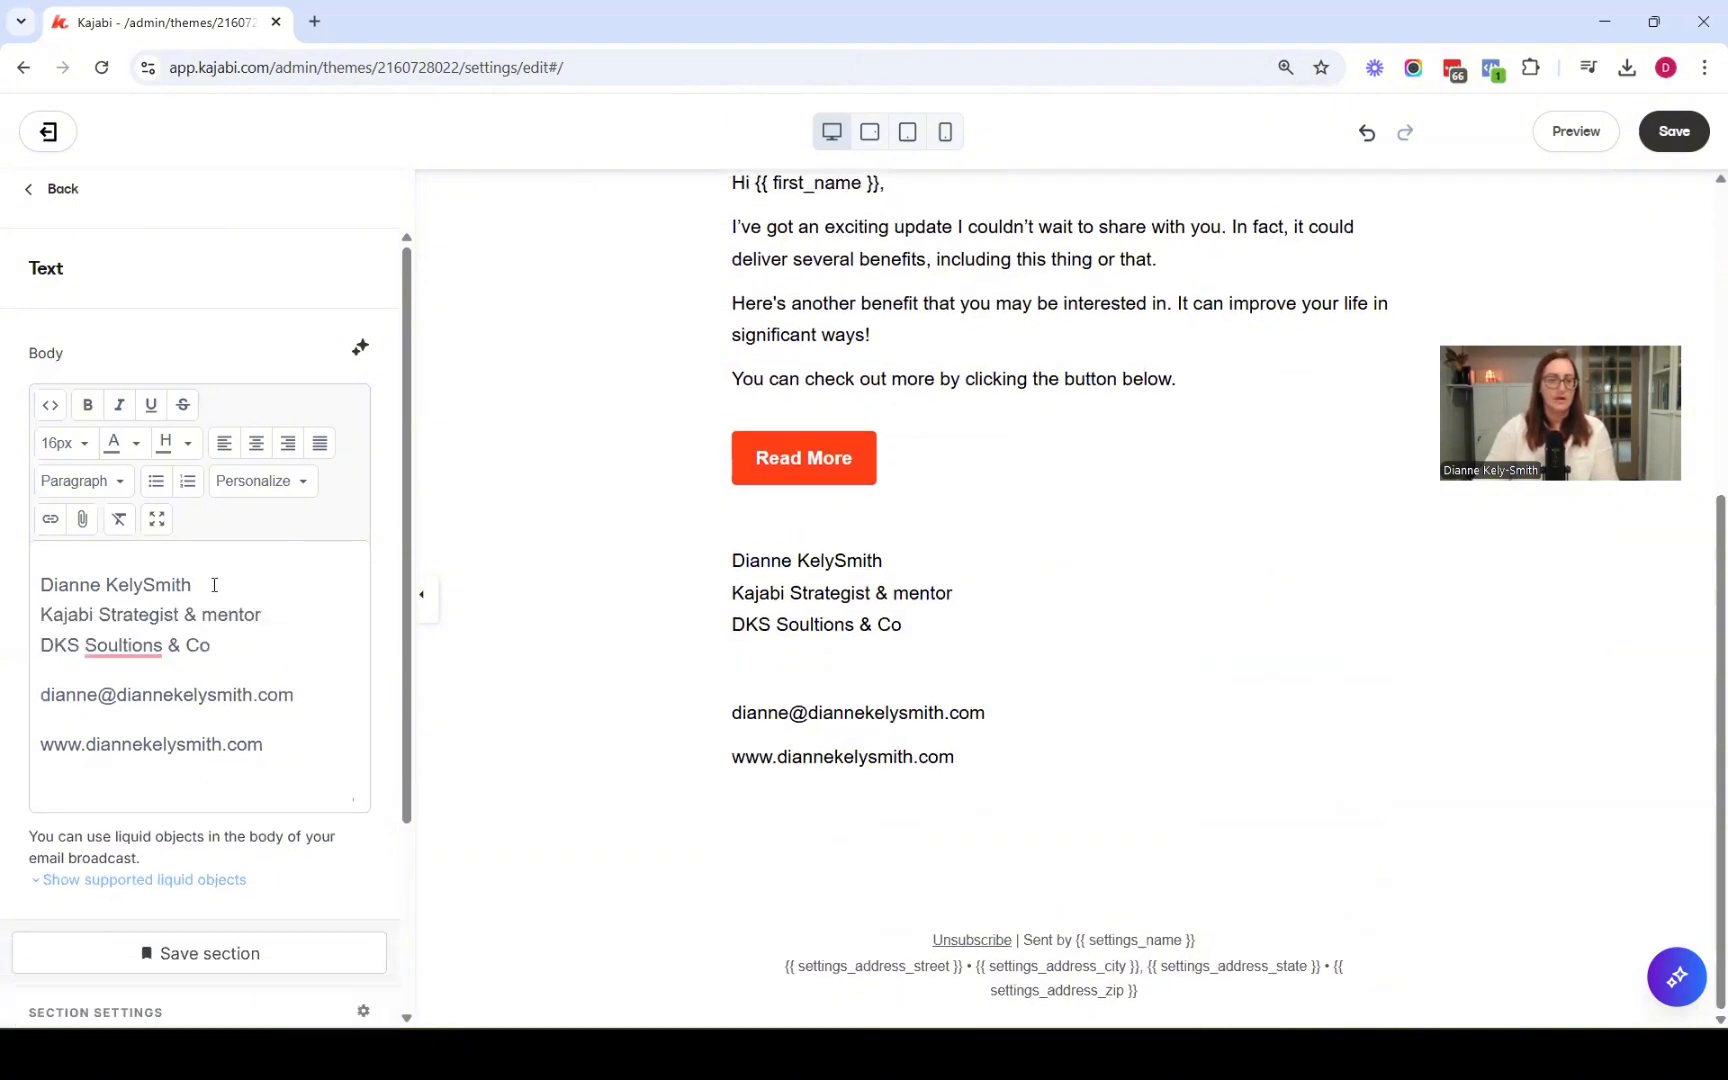
pyautogui.press('Delete')
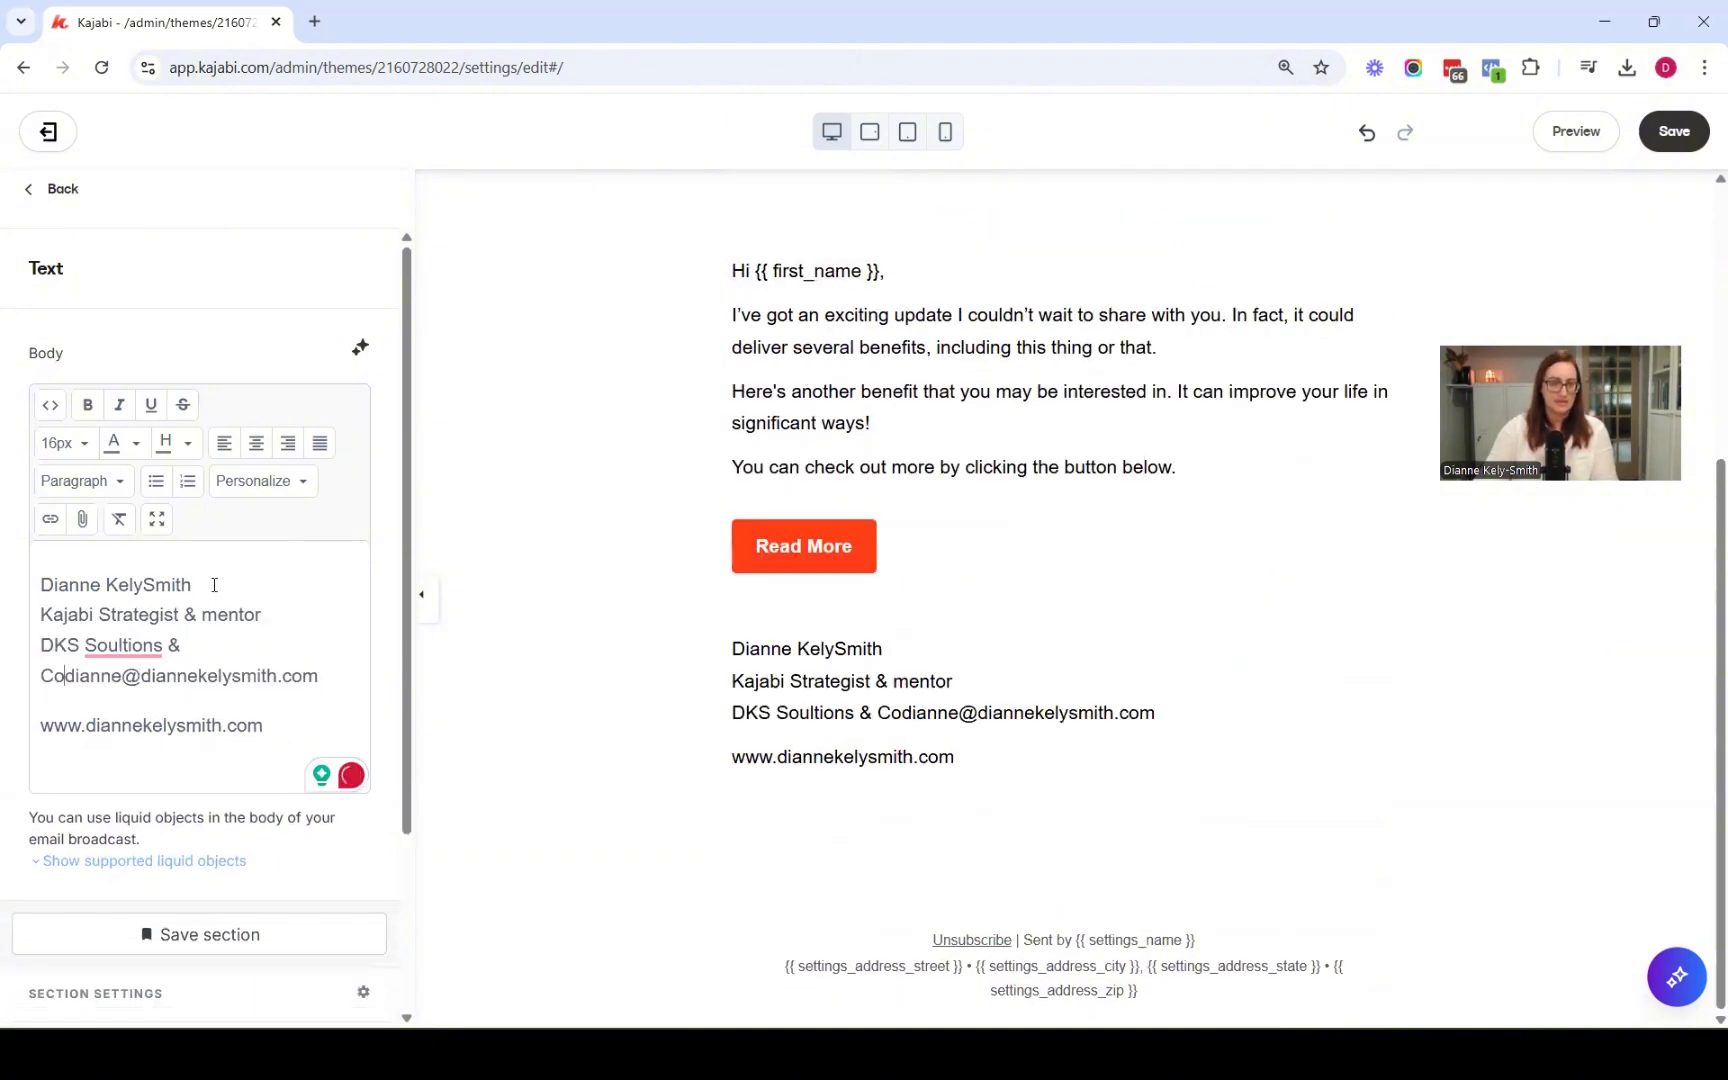
pyautogui.hotkey('shift', 'Return')
pyautogui.press('End')
pyautogui.press('Delete')
pyautogui.hotkey('shift', 'Return')
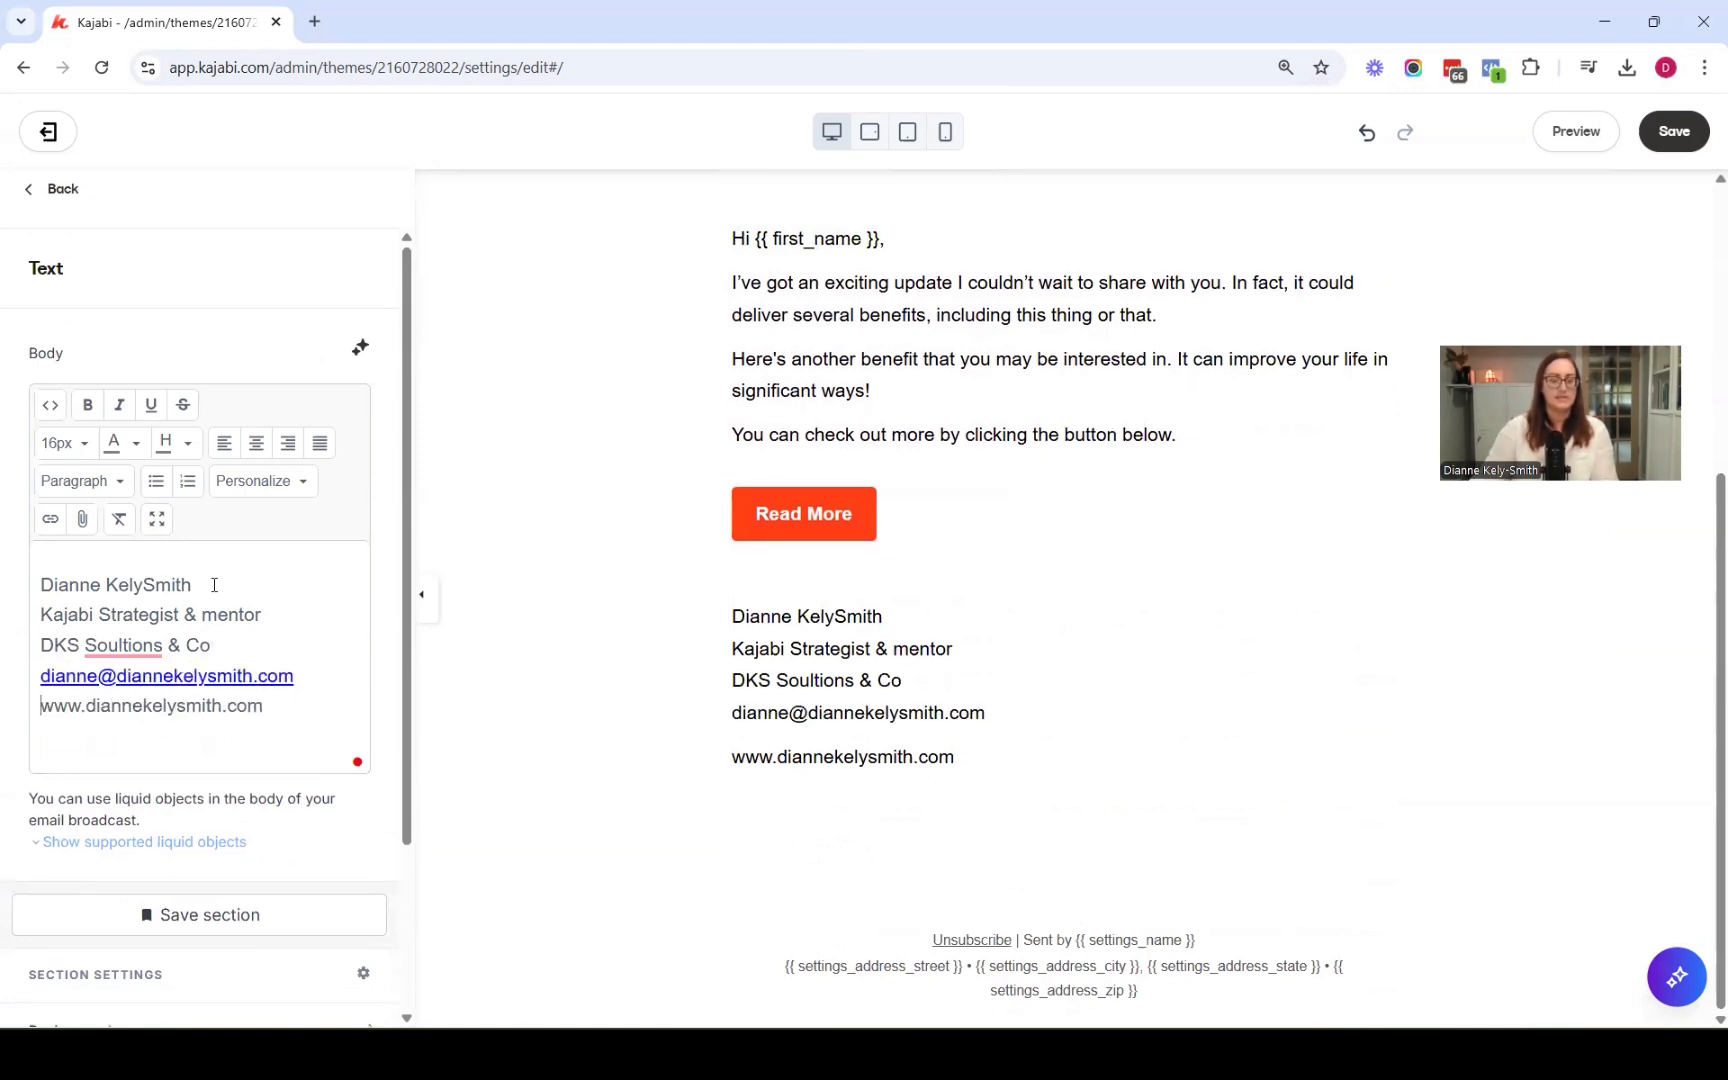
pyautogui.hotkey('ctrl', 'z')
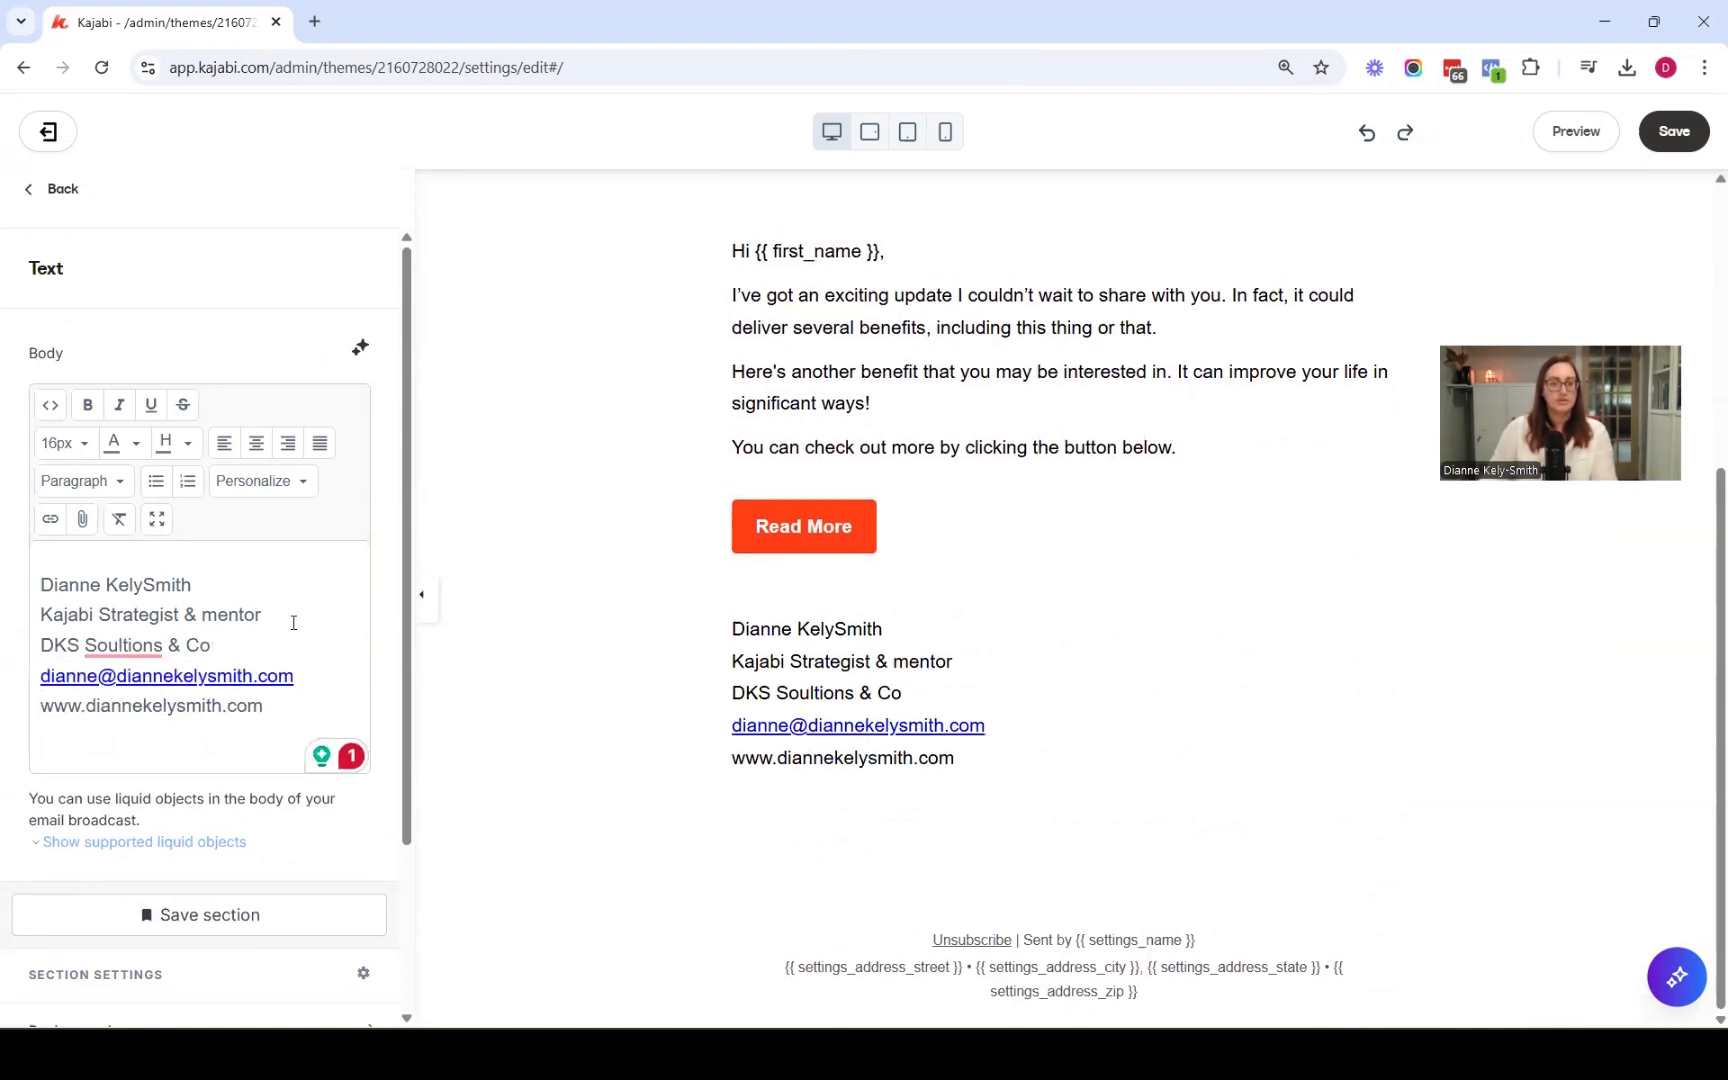
# Select the signature's website line and insert a link with the website address as its URL
pyautogui.click(272, 707)
pyautogui.moveTo(222, 707); pyautogui.dragTo(30, 710)
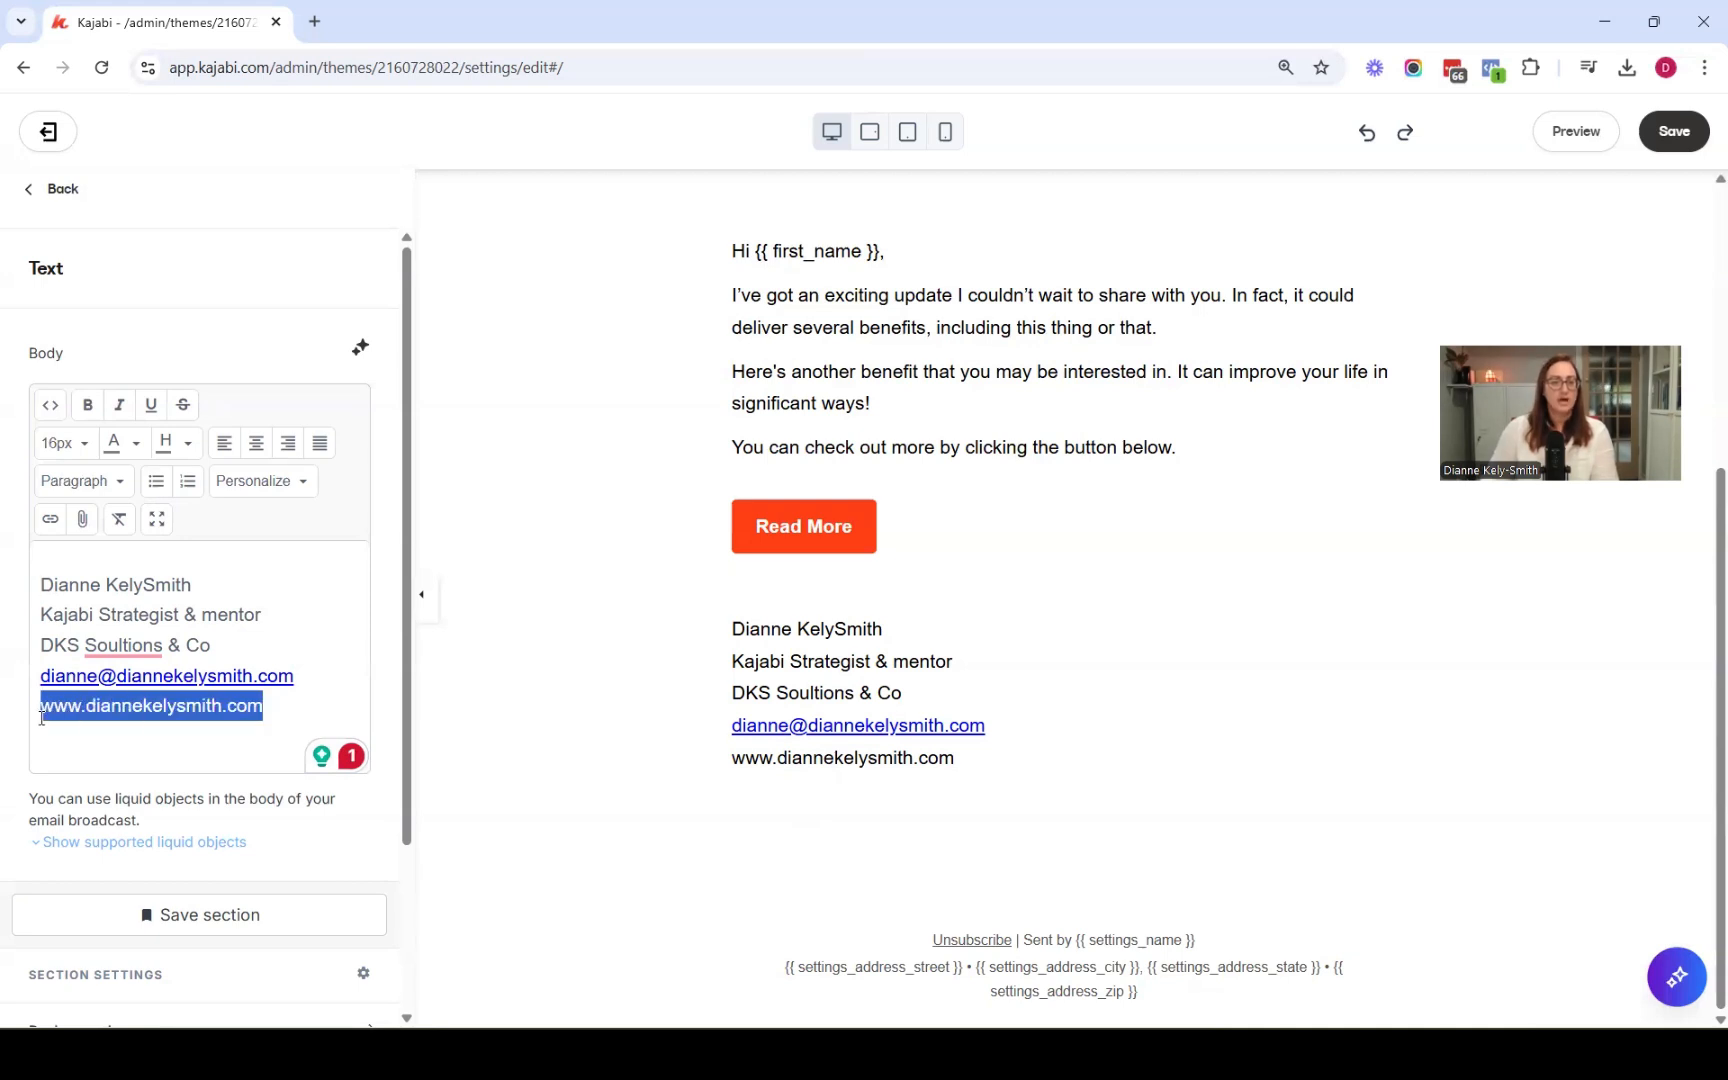
pyautogui.click(49, 520)
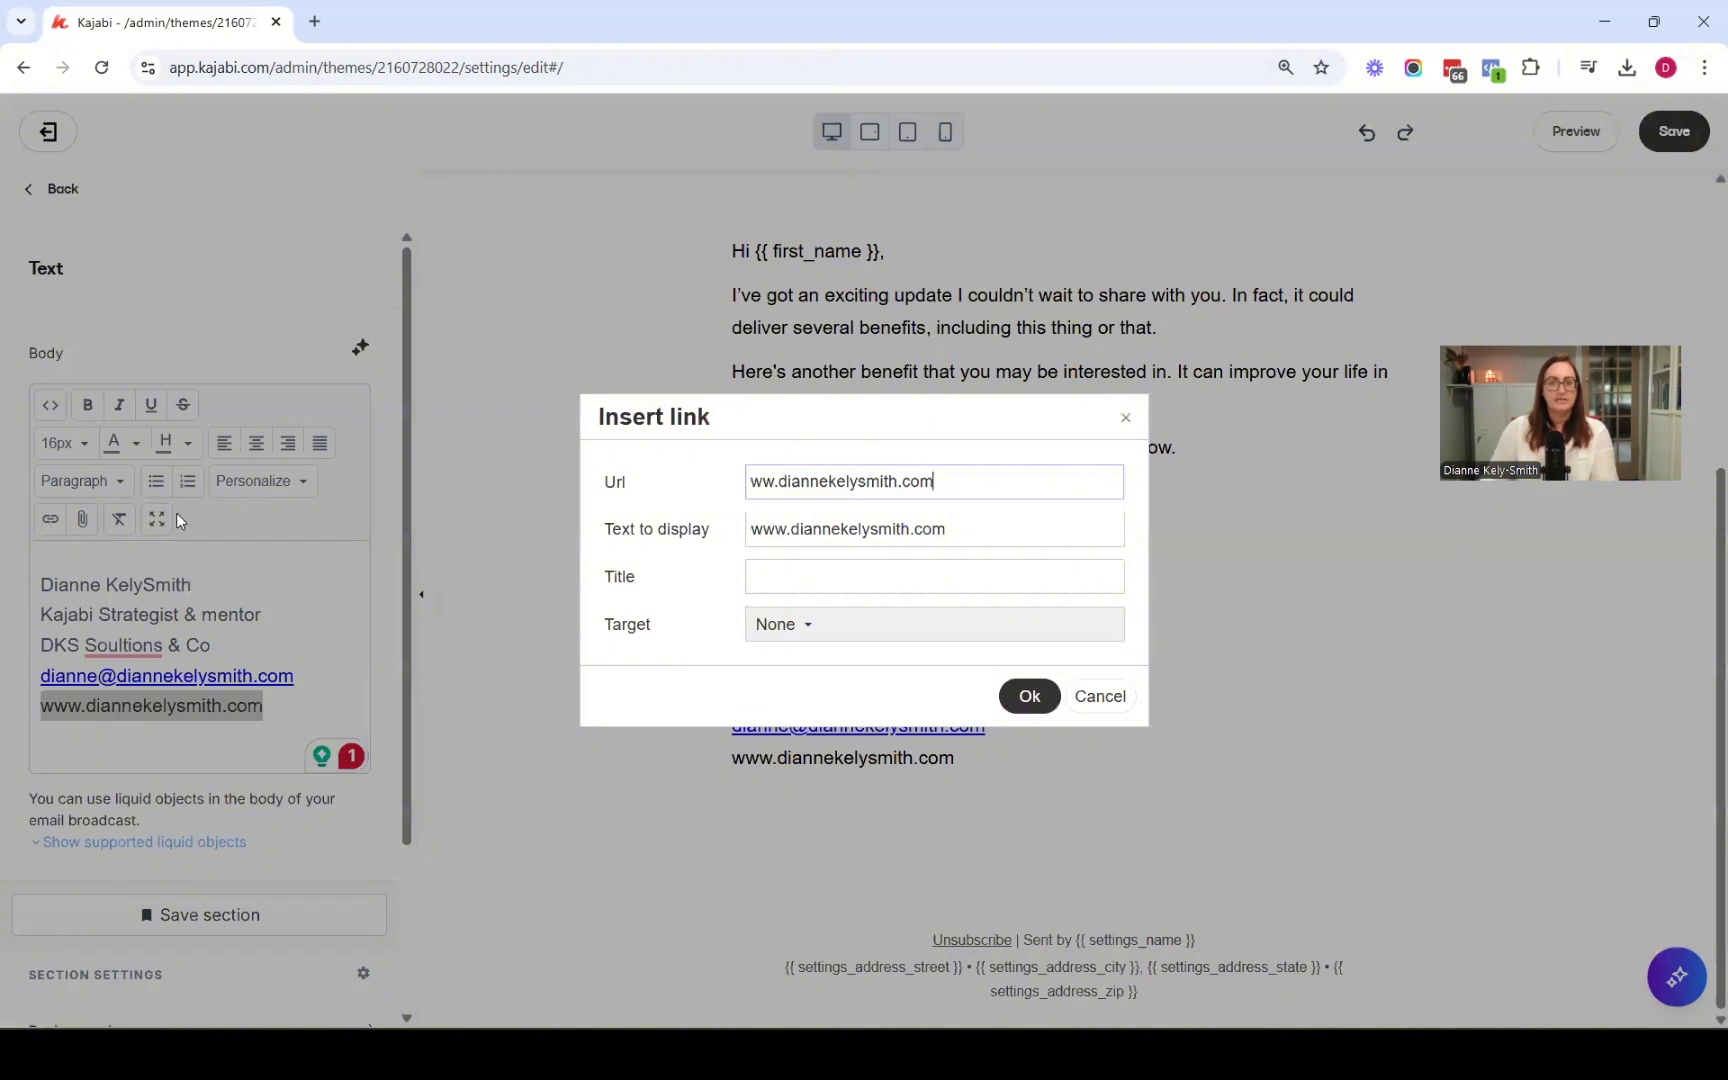
pyautogui.write('w')
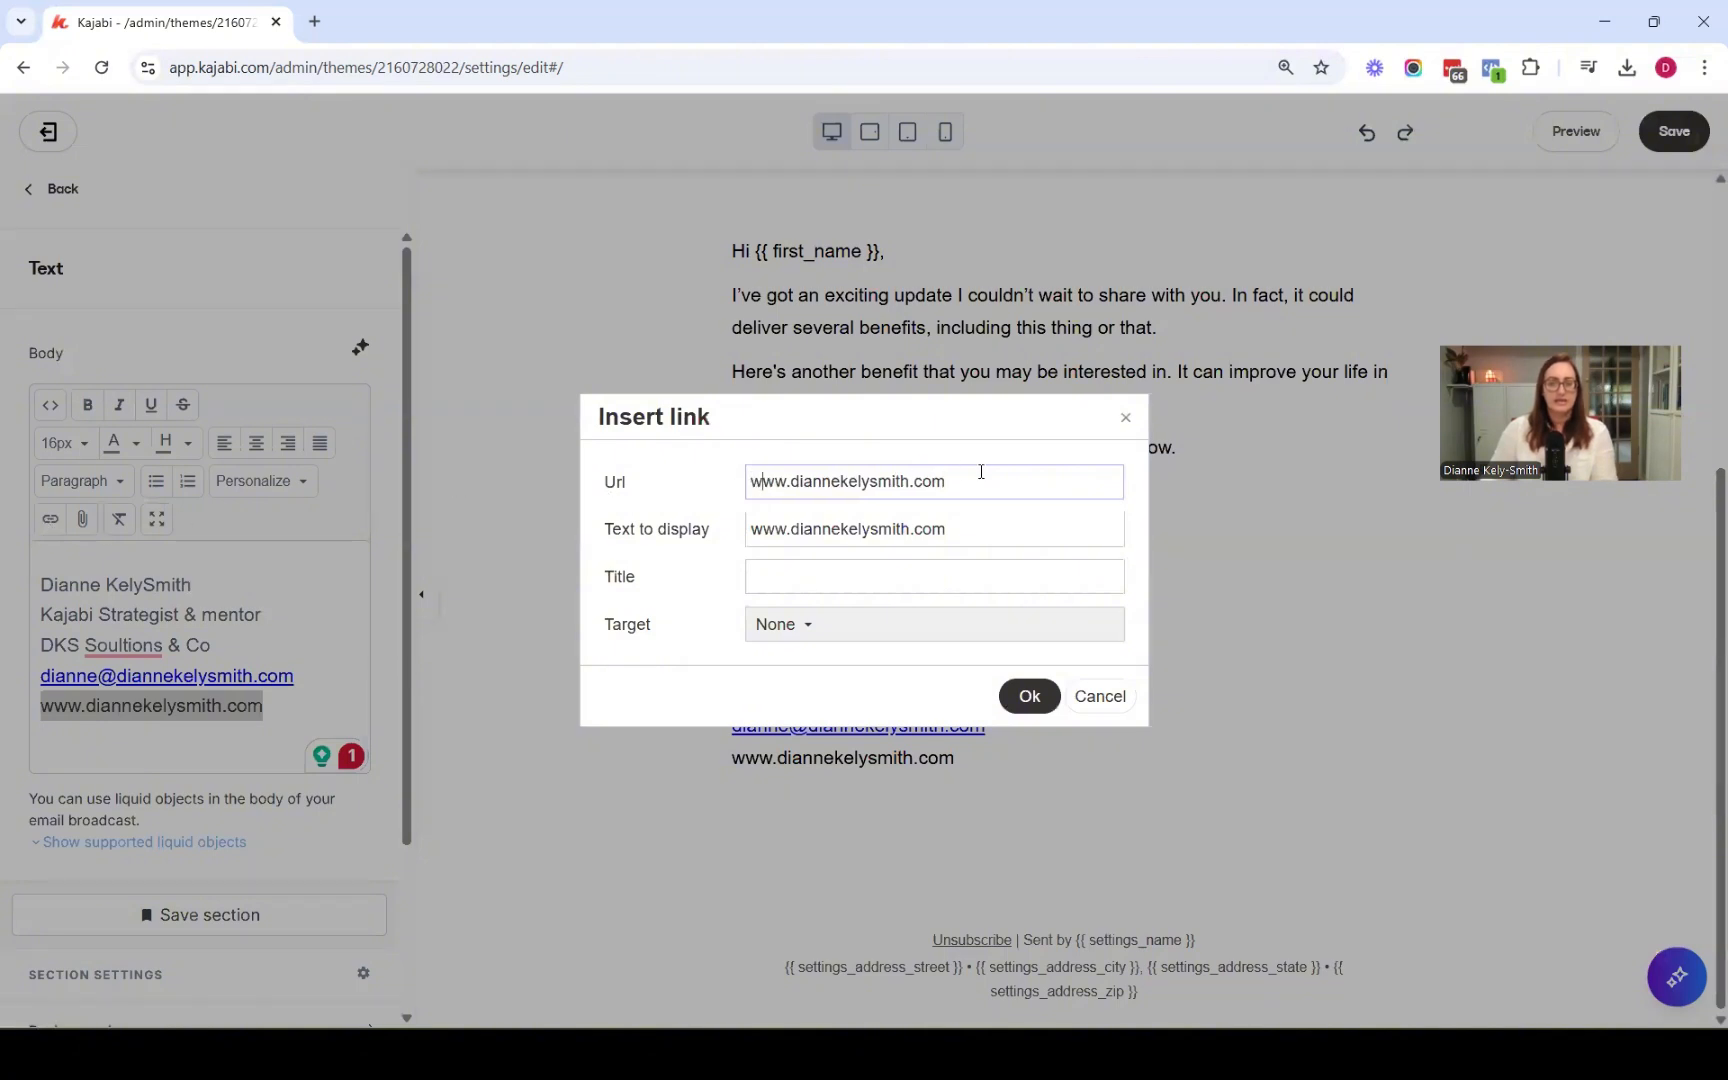
pyautogui.hotkey('ctrl', 'a')
pyautogui.hotkey('ctrl', 'c')
pyautogui.click(808, 577)
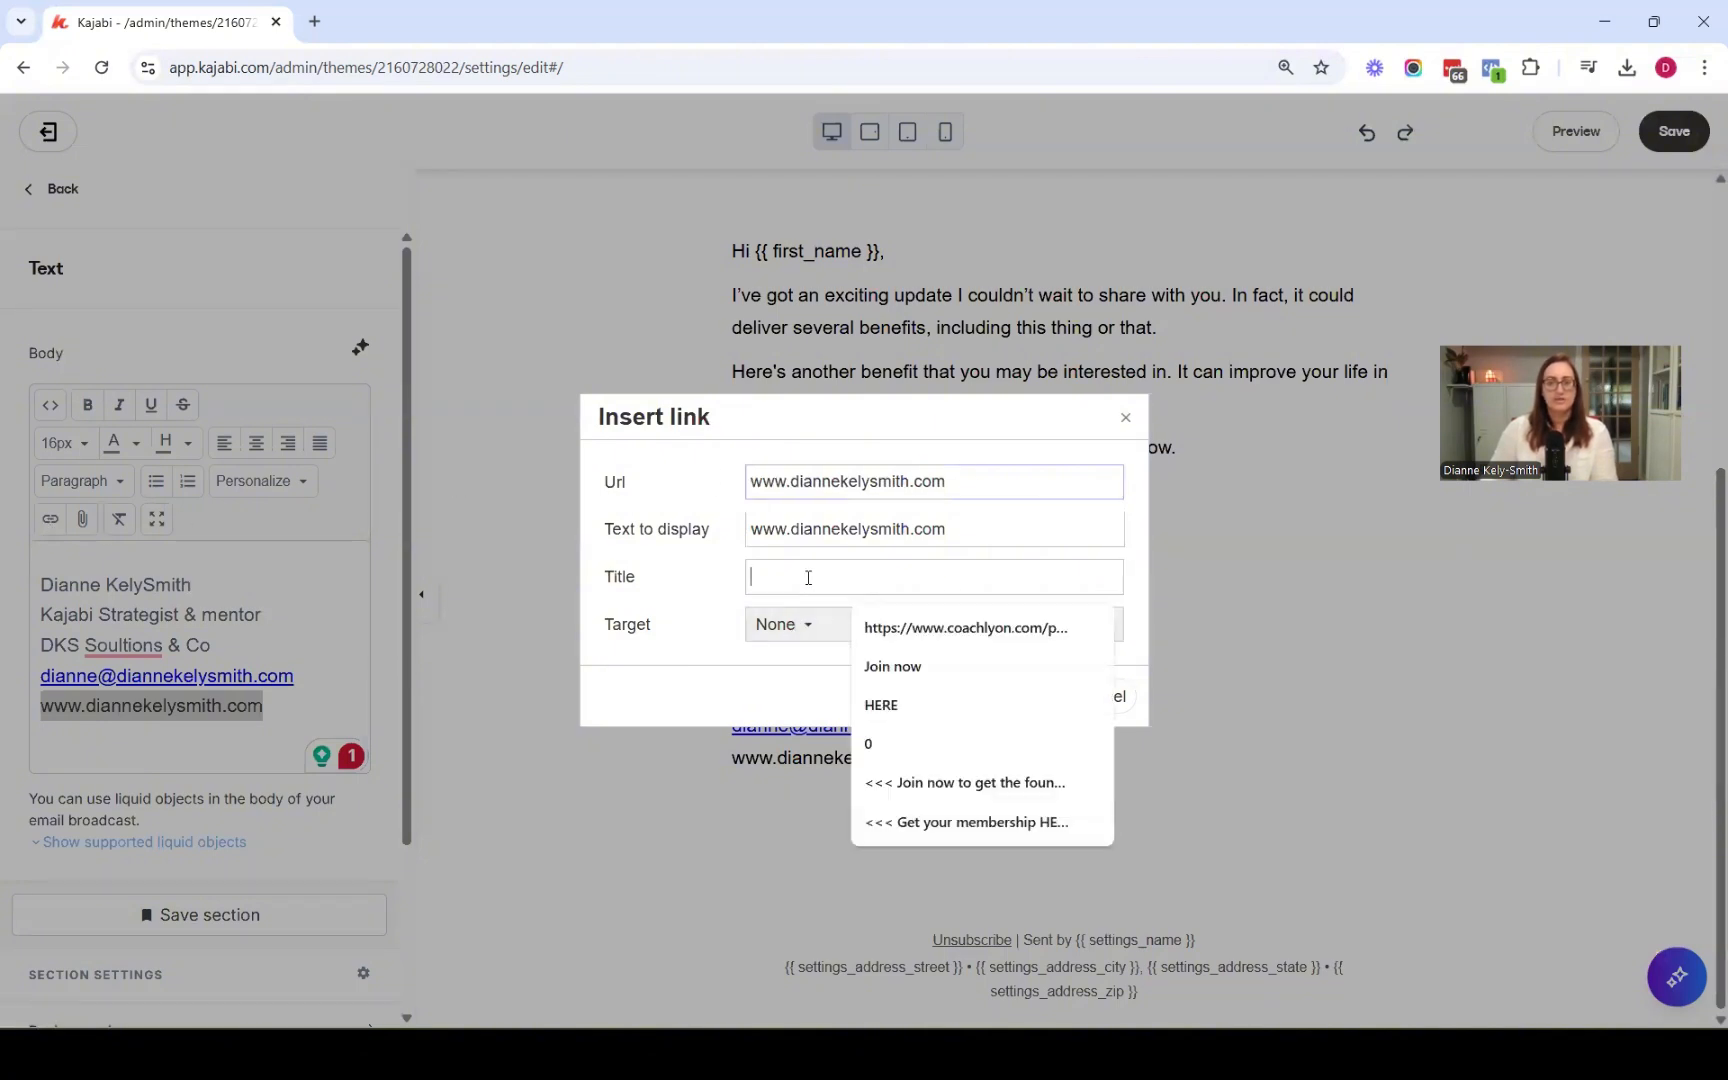
pyautogui.hotkey('ctrl', 'v')
pyautogui.click(783, 625)
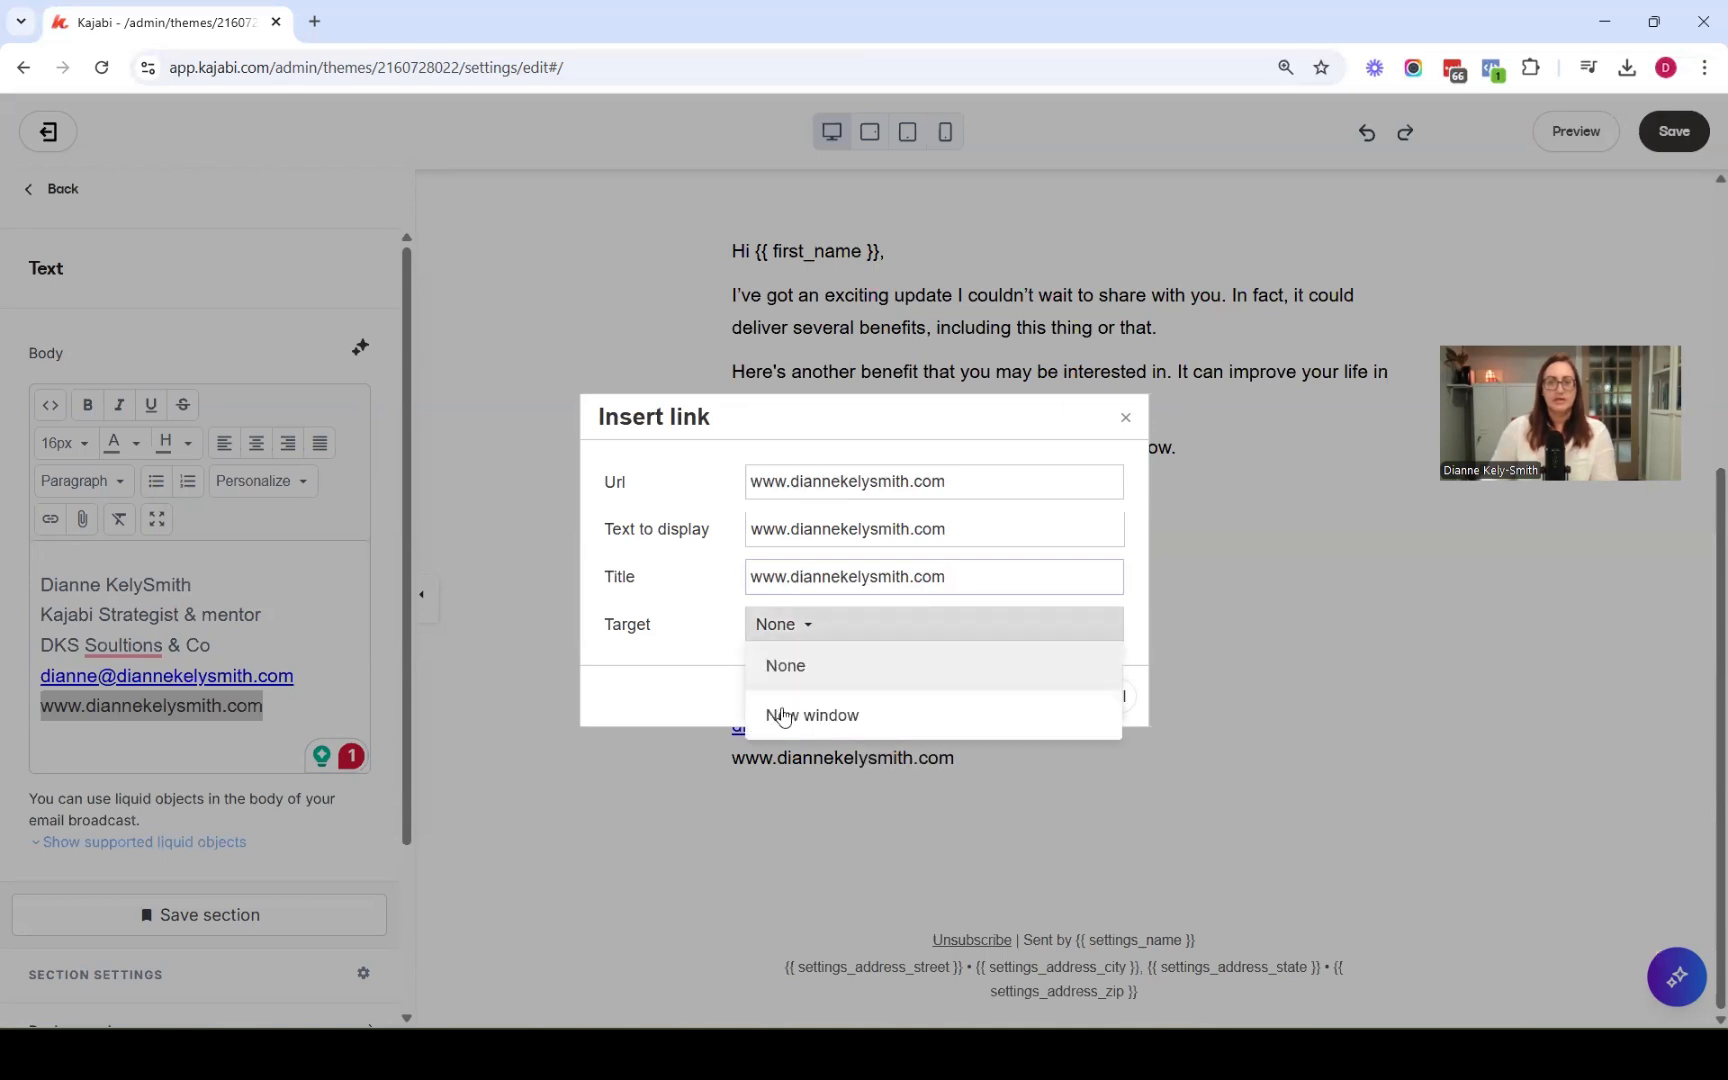
pyautogui.click(800, 714)
pyautogui.click(1024, 699)
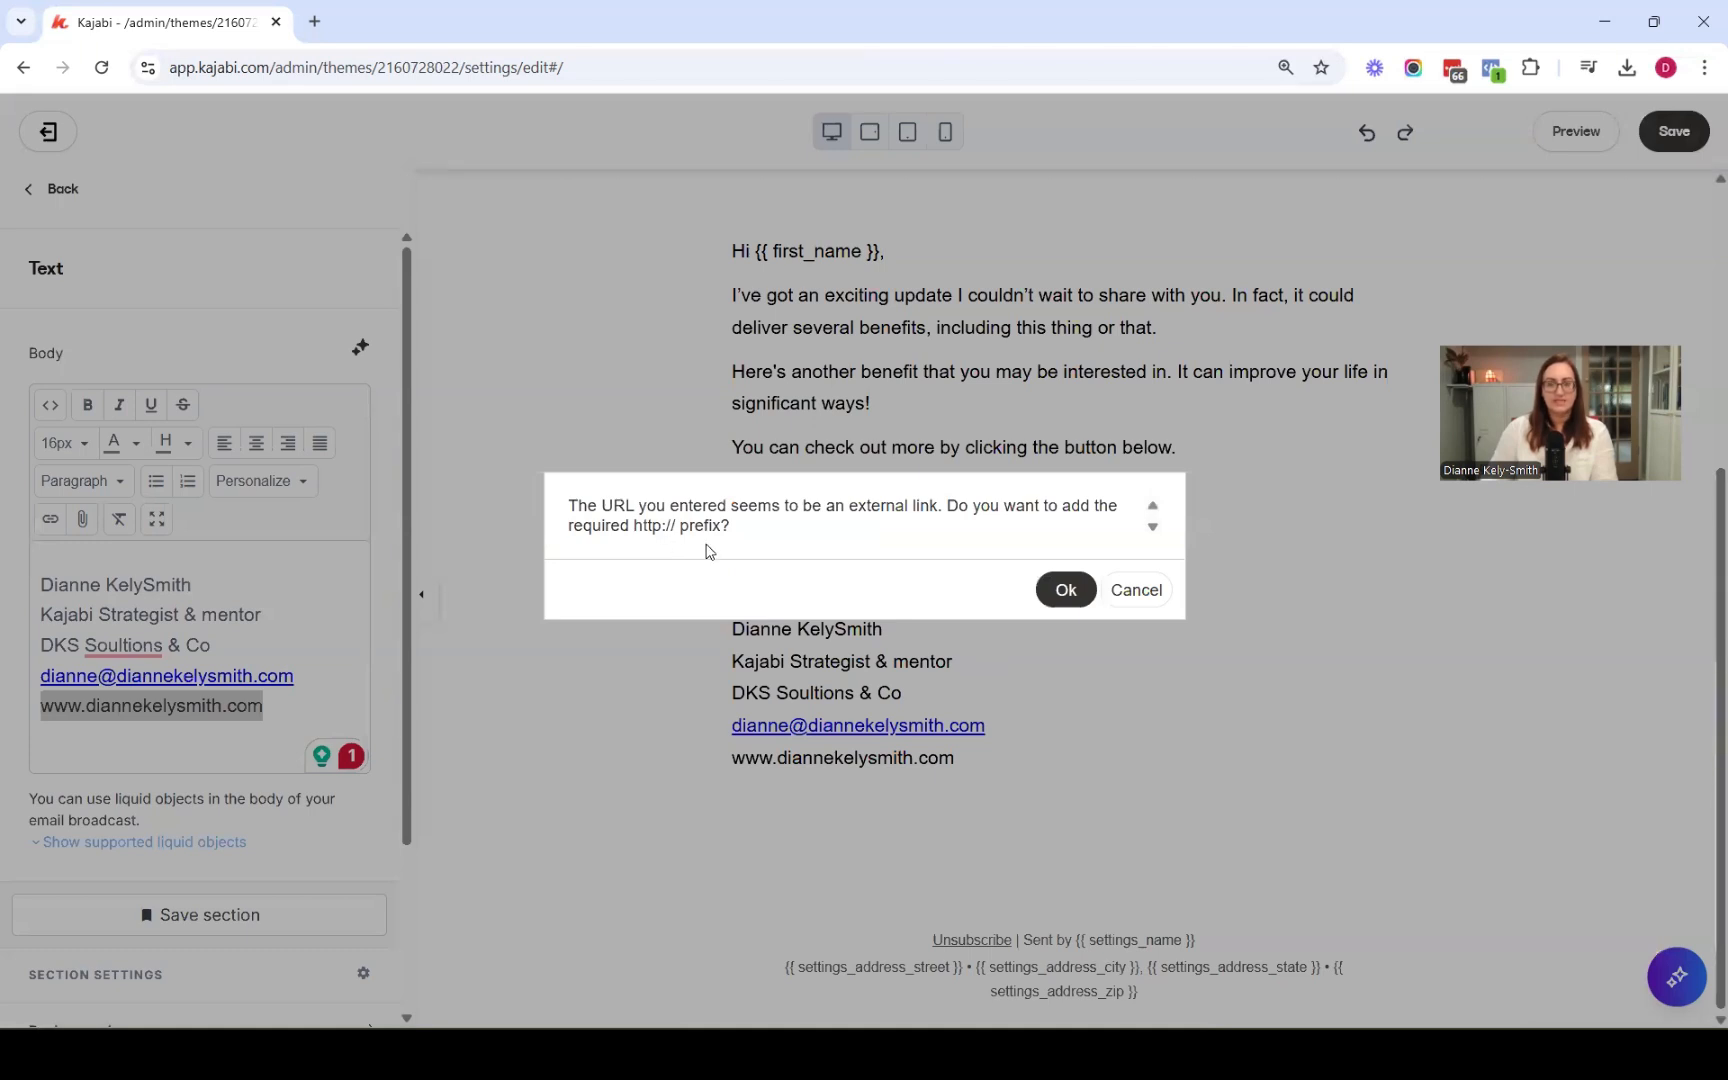
pyautogui.click(1063, 592)
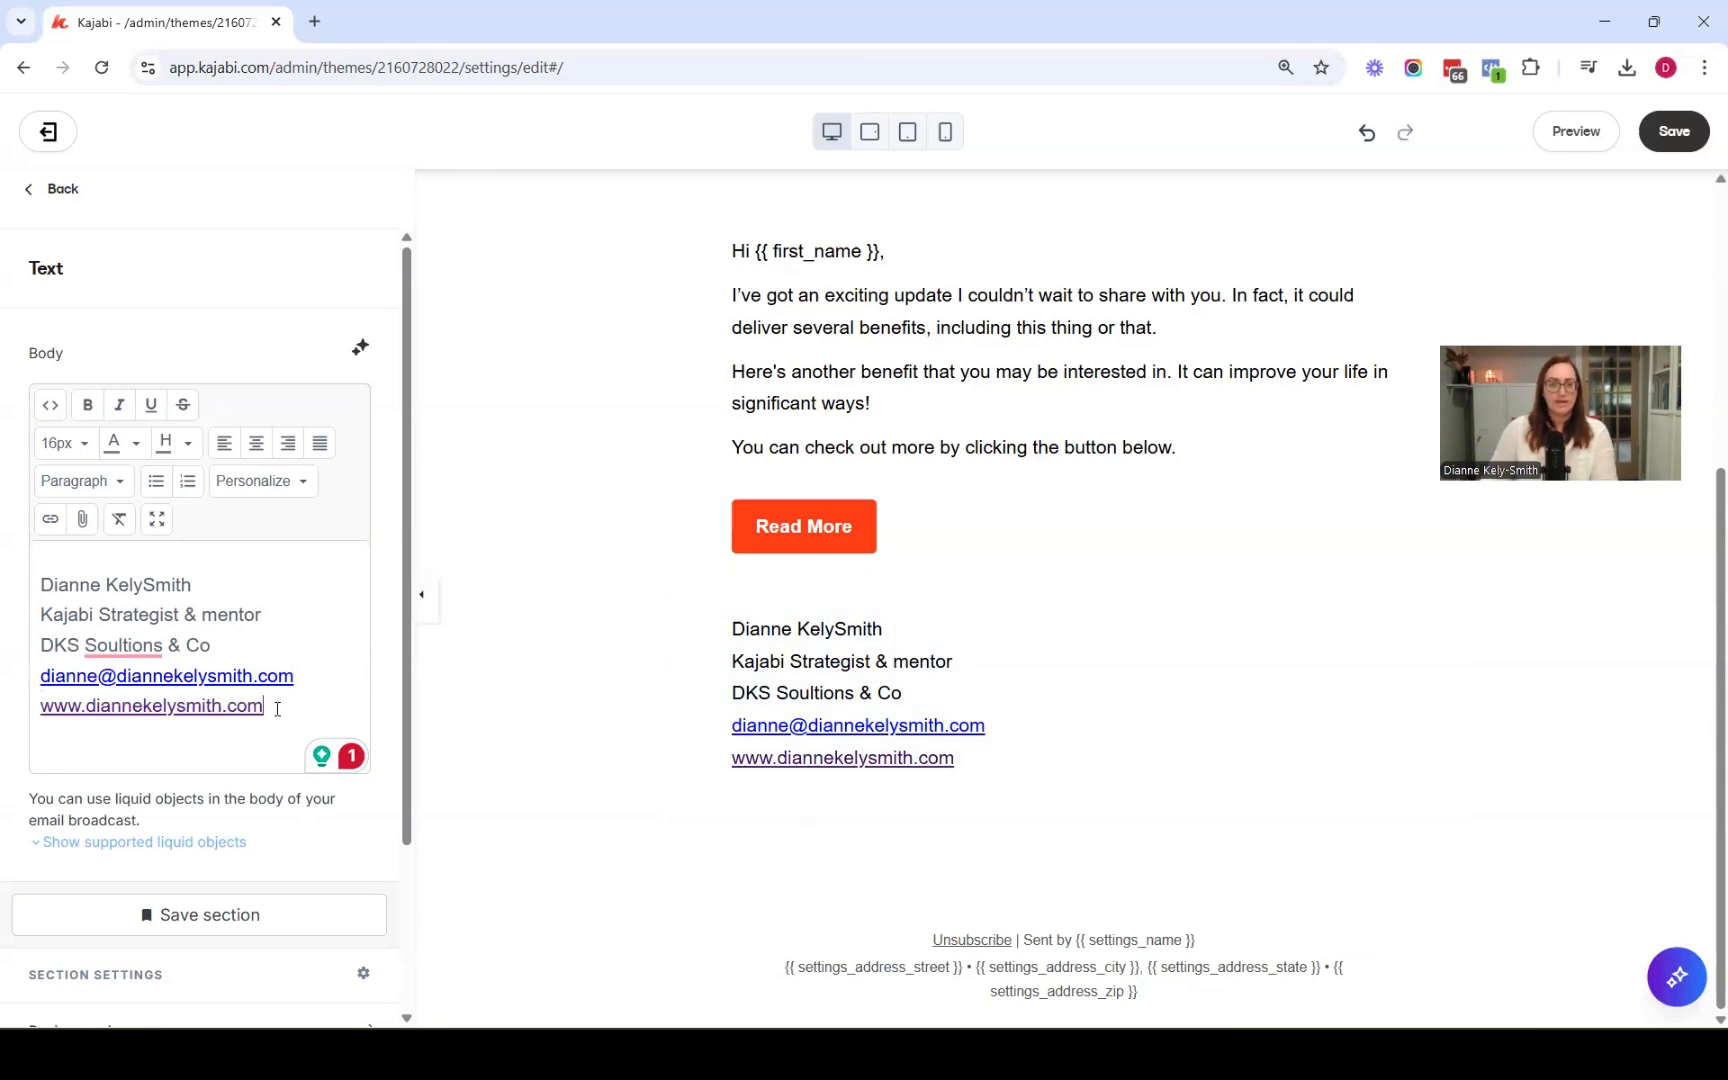
# Recolour the signature's website line with the olive swatch and make it bold
pyautogui.moveTo(264, 710); pyautogui.dragTo(41, 721)
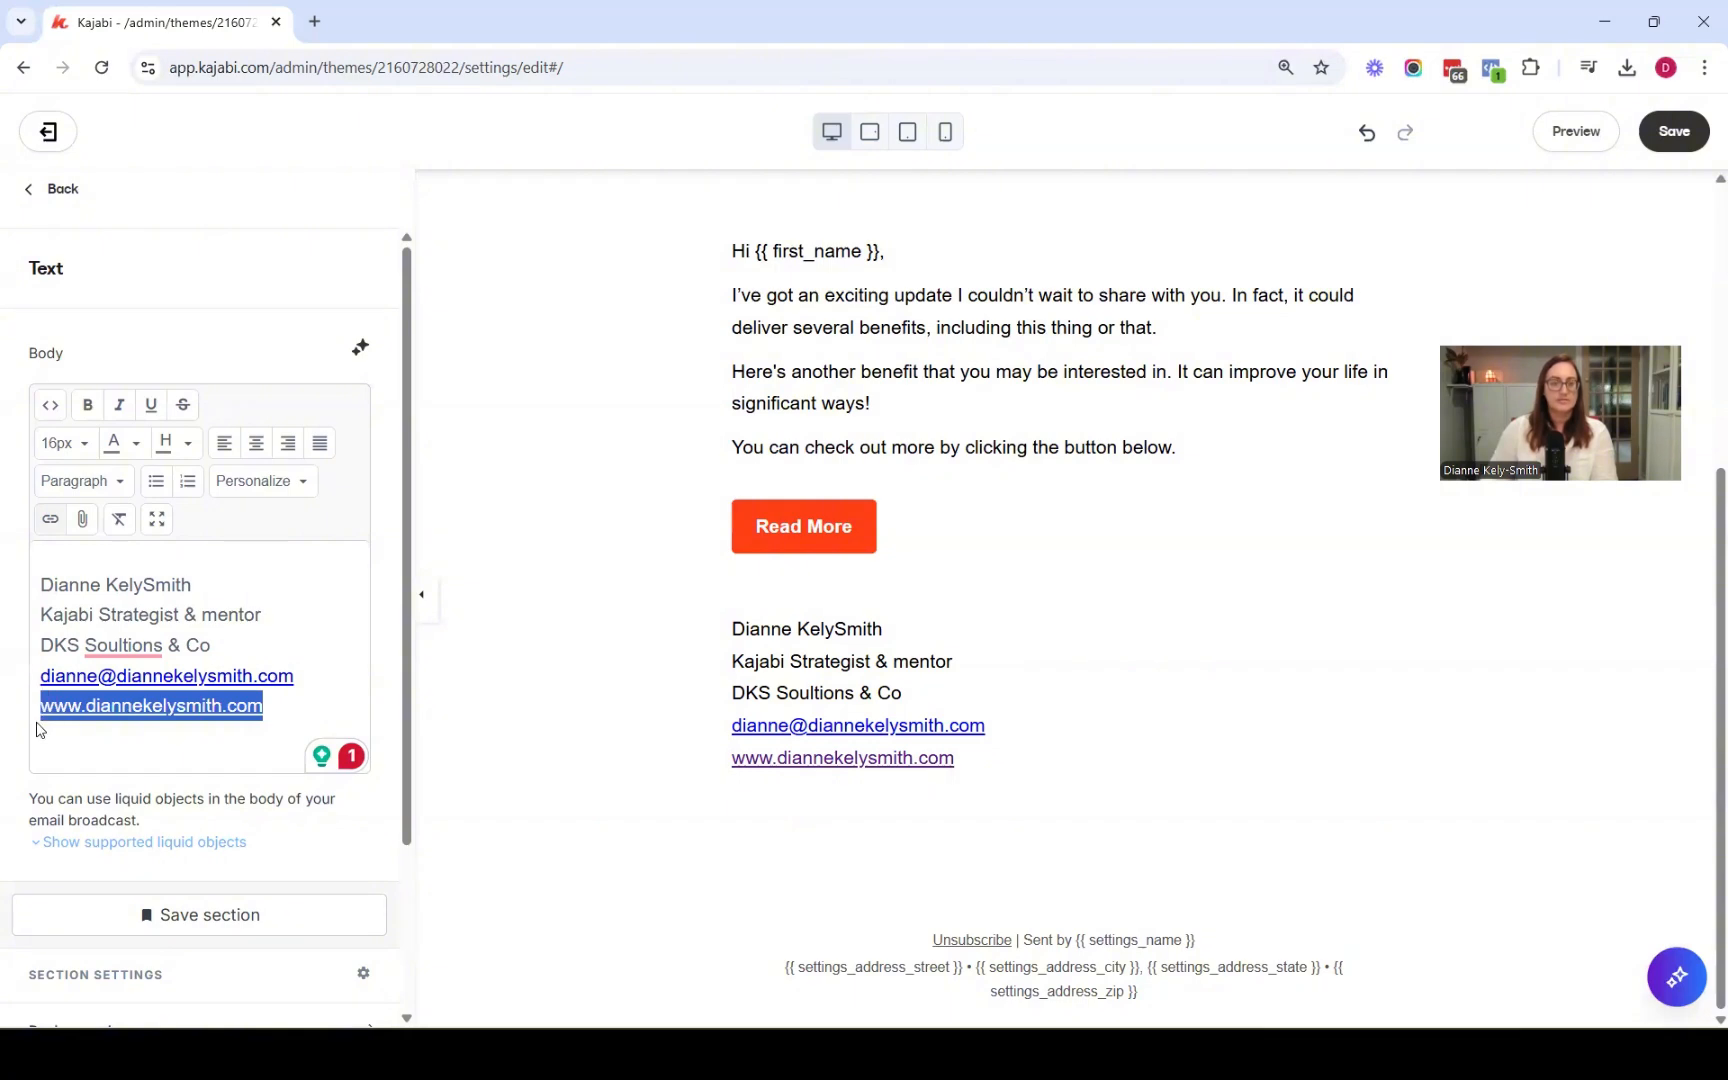
pyautogui.click(137, 443)
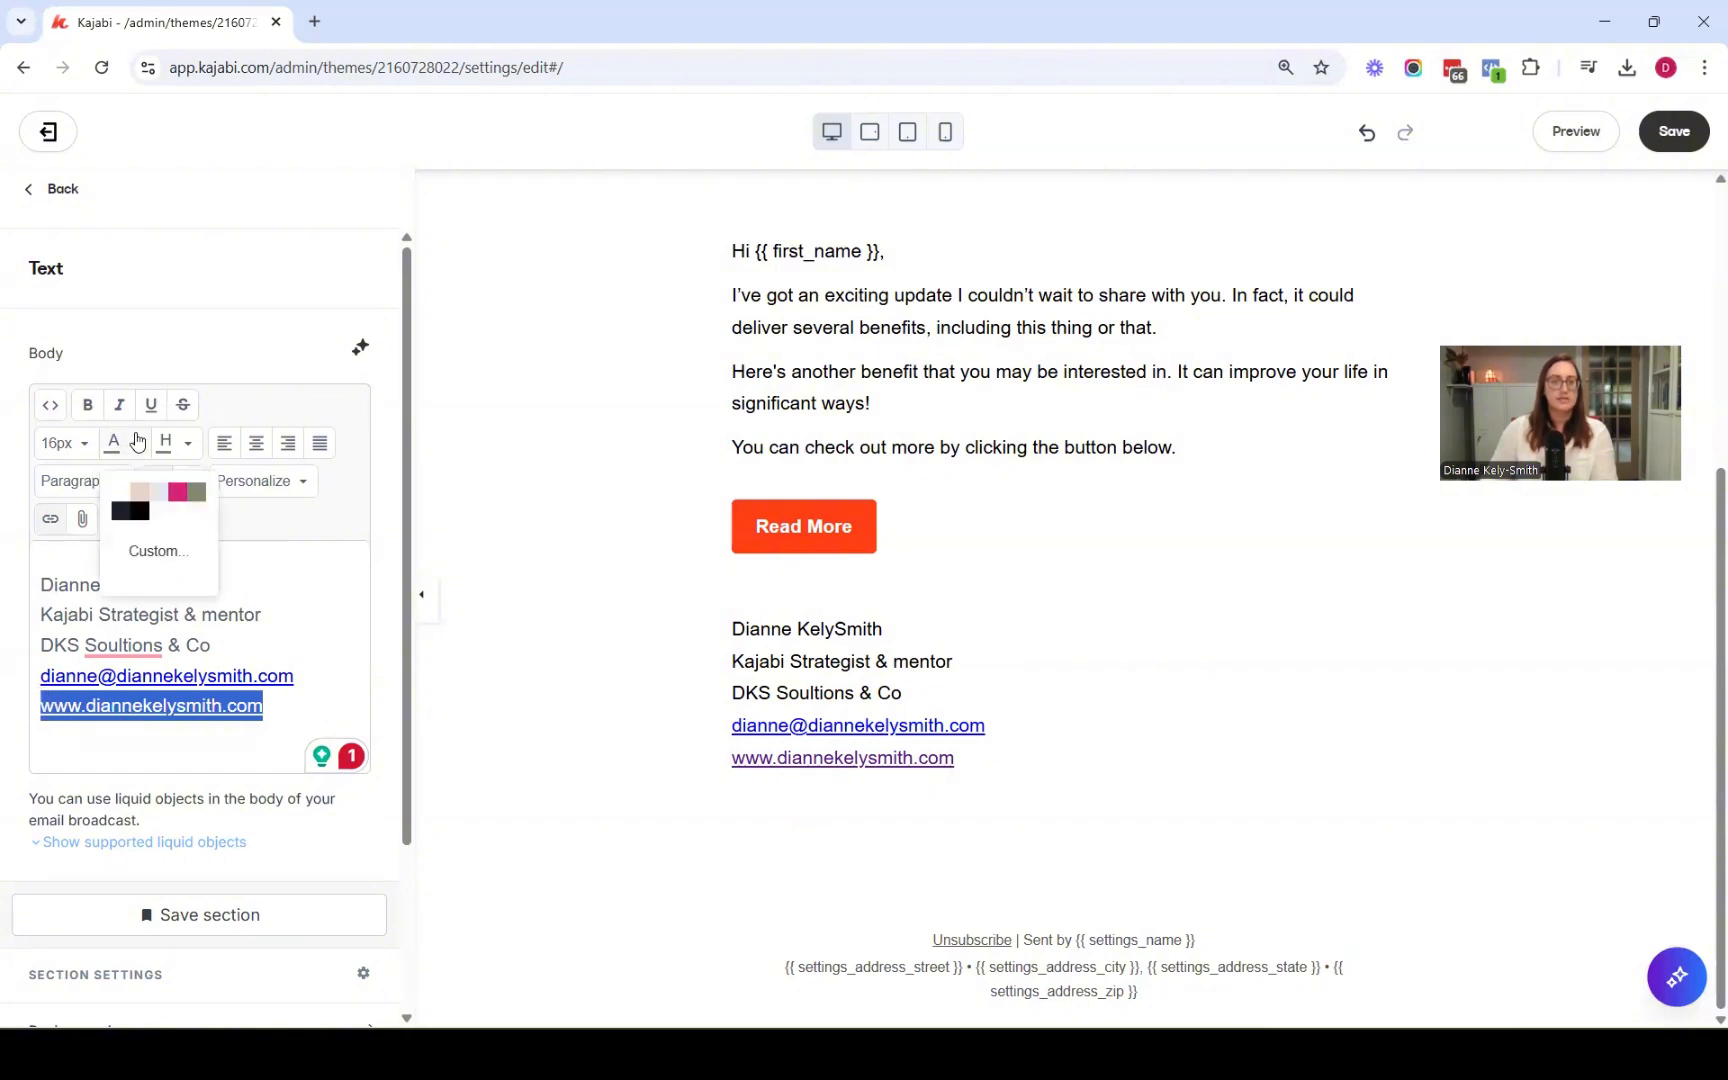
pyautogui.click(195, 492)
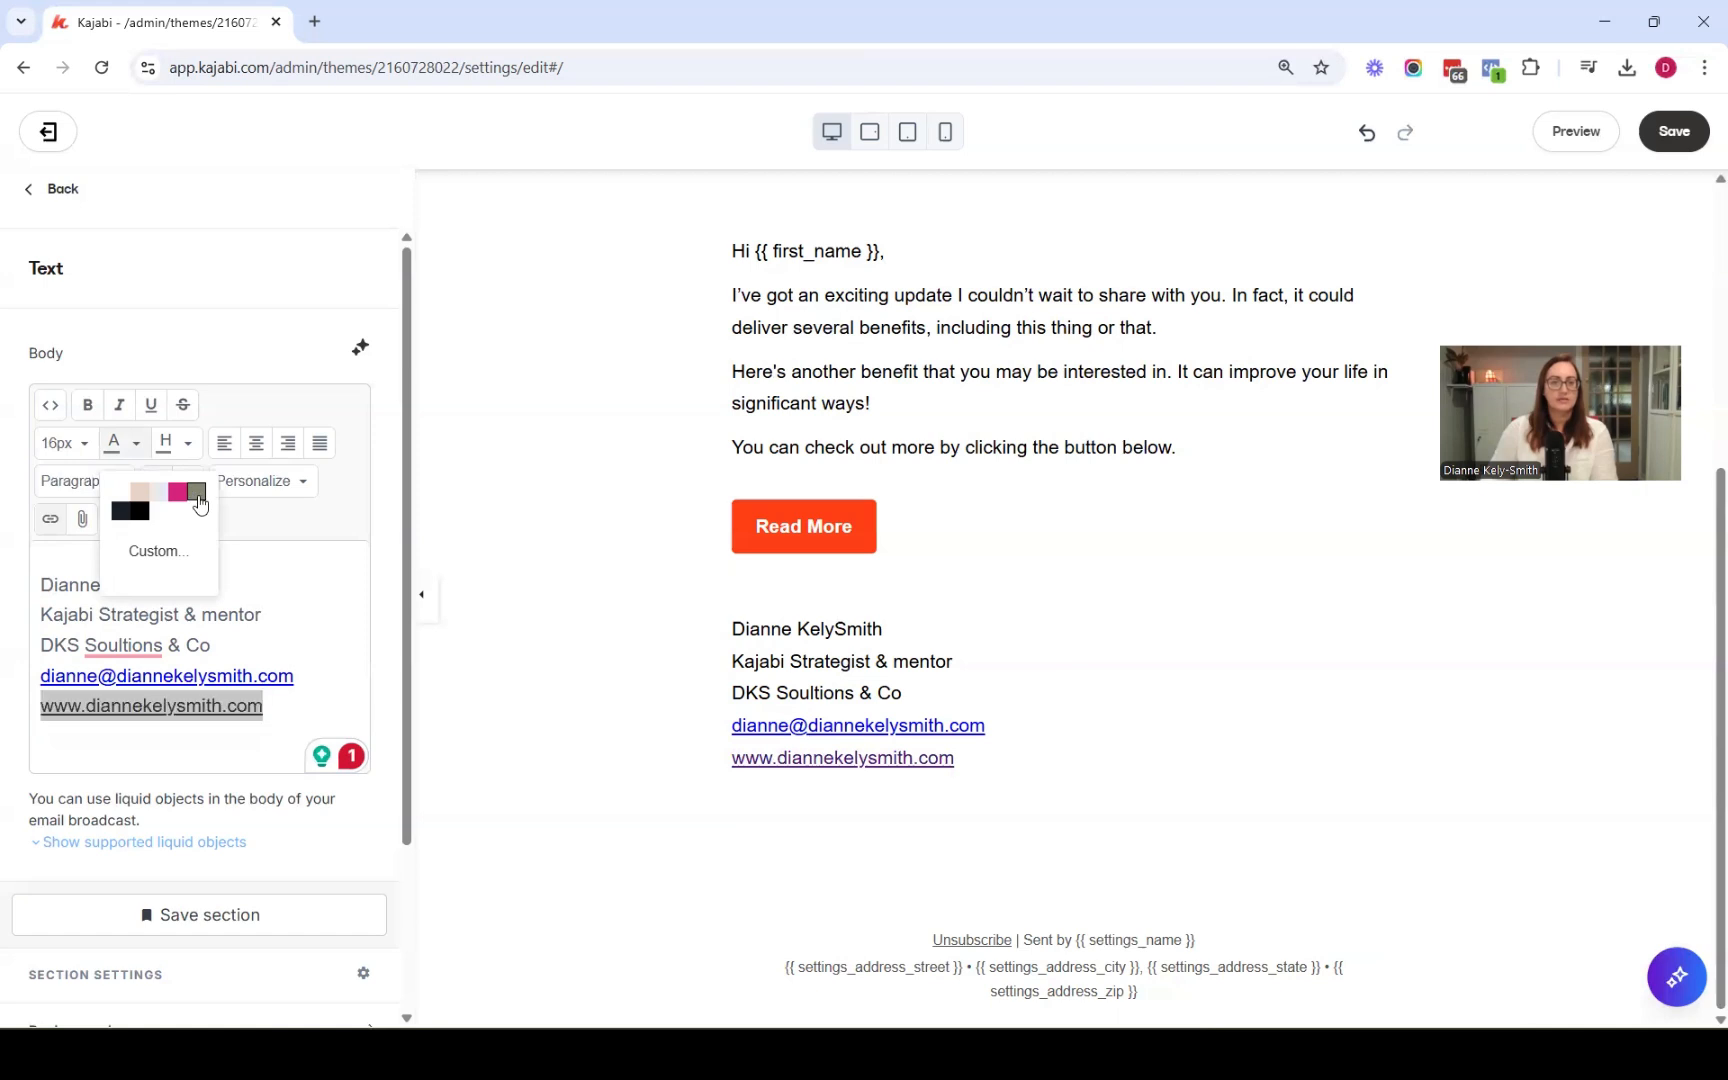
pyautogui.click(88, 406)
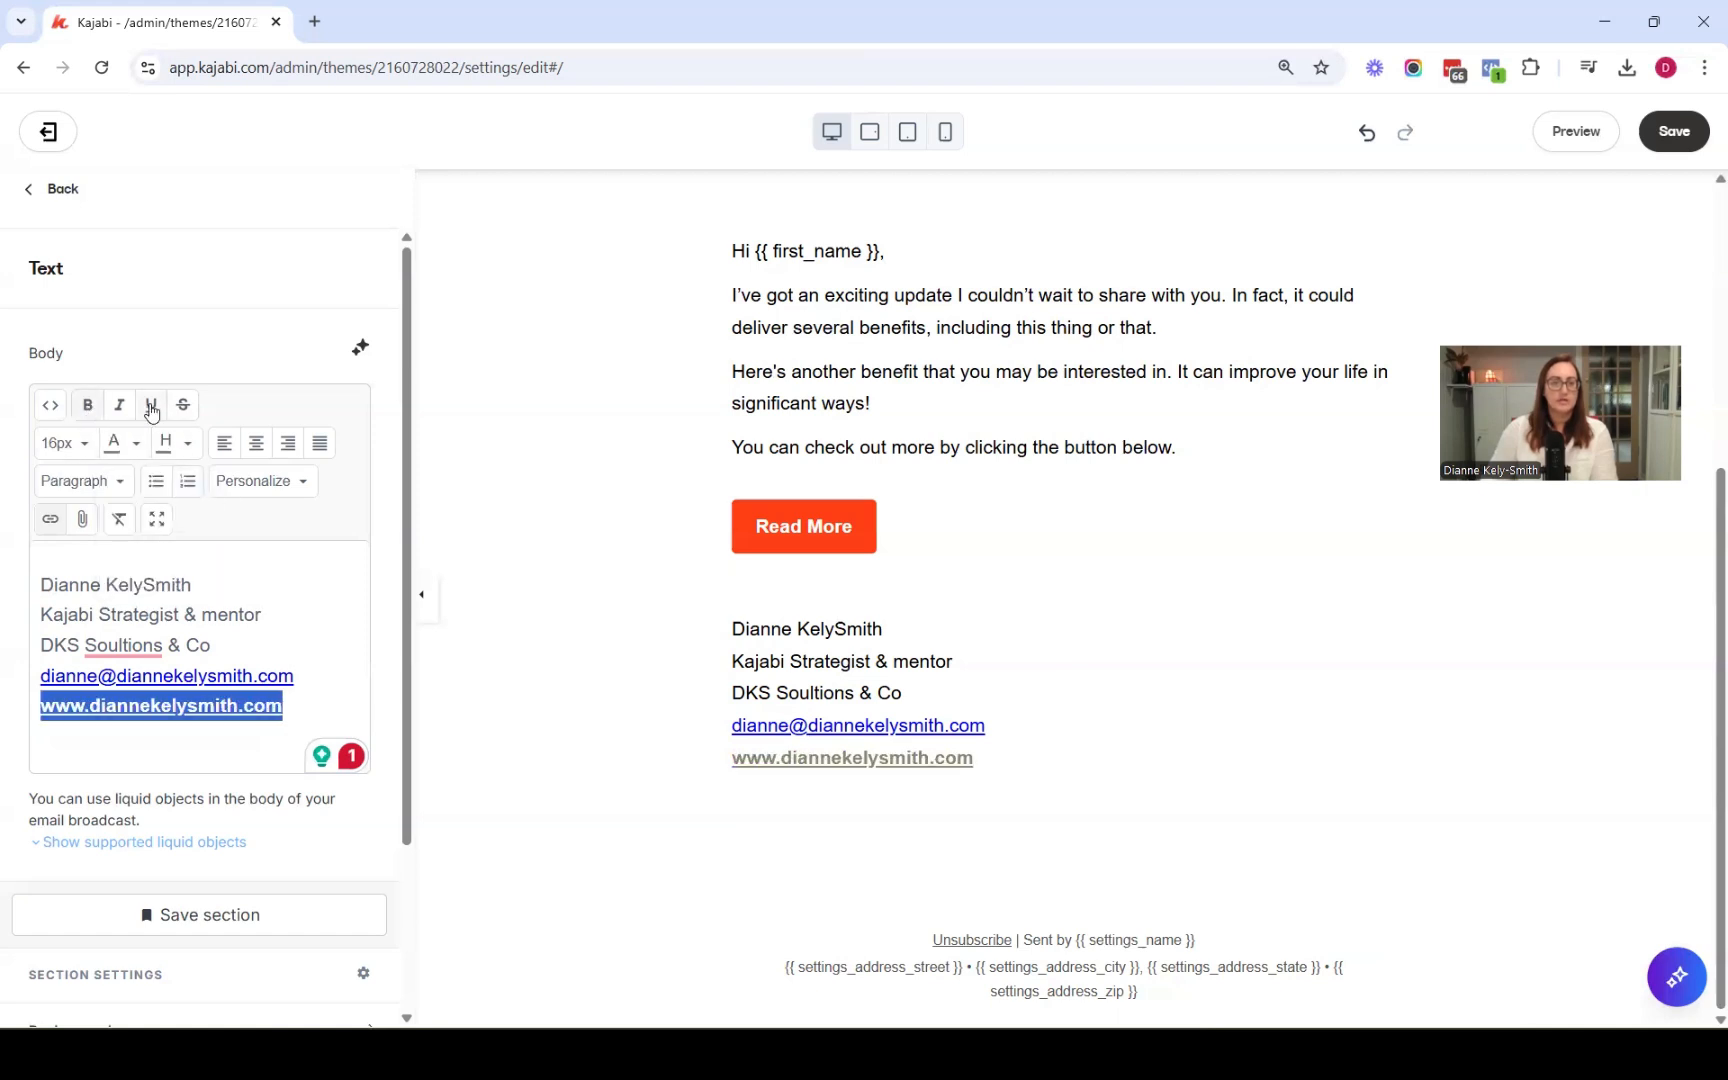
# Recolour the signature's e-mail line with the same olive swatch and make it bold
pyautogui.moveTo(296, 676); pyautogui.dragTo(43, 683)
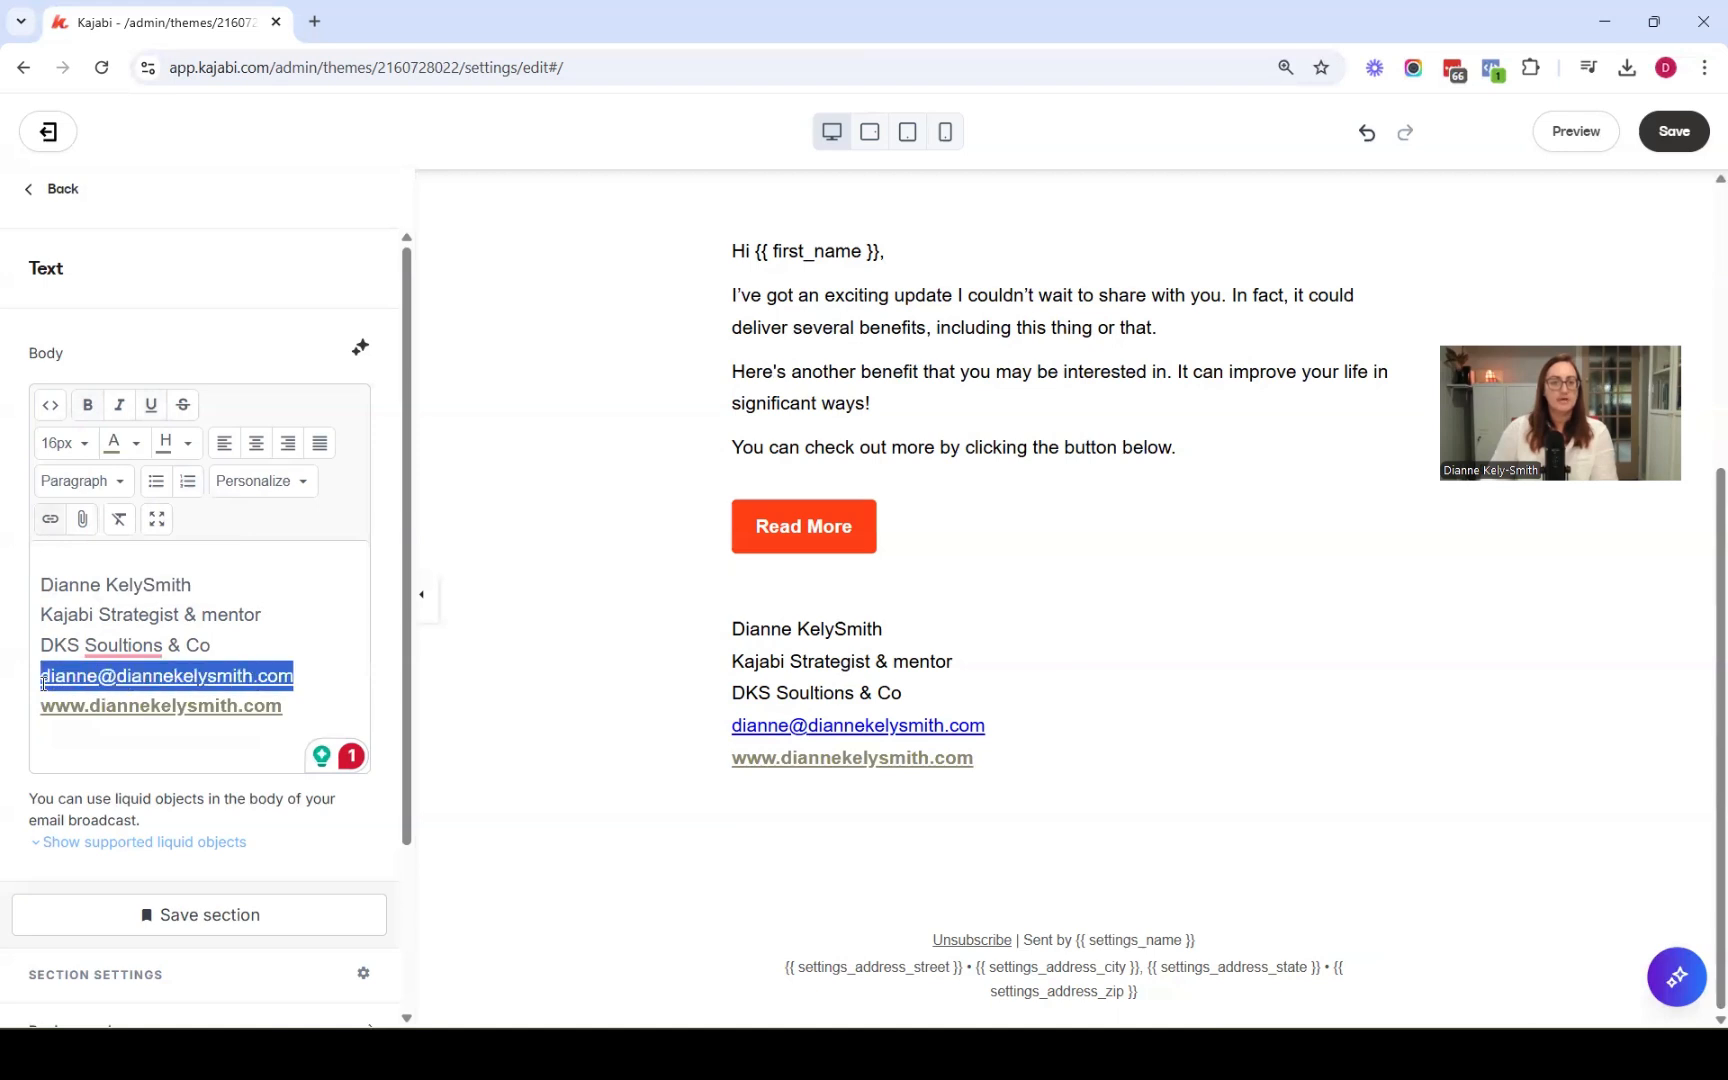
pyautogui.click(135, 444)
pyautogui.click(192, 492)
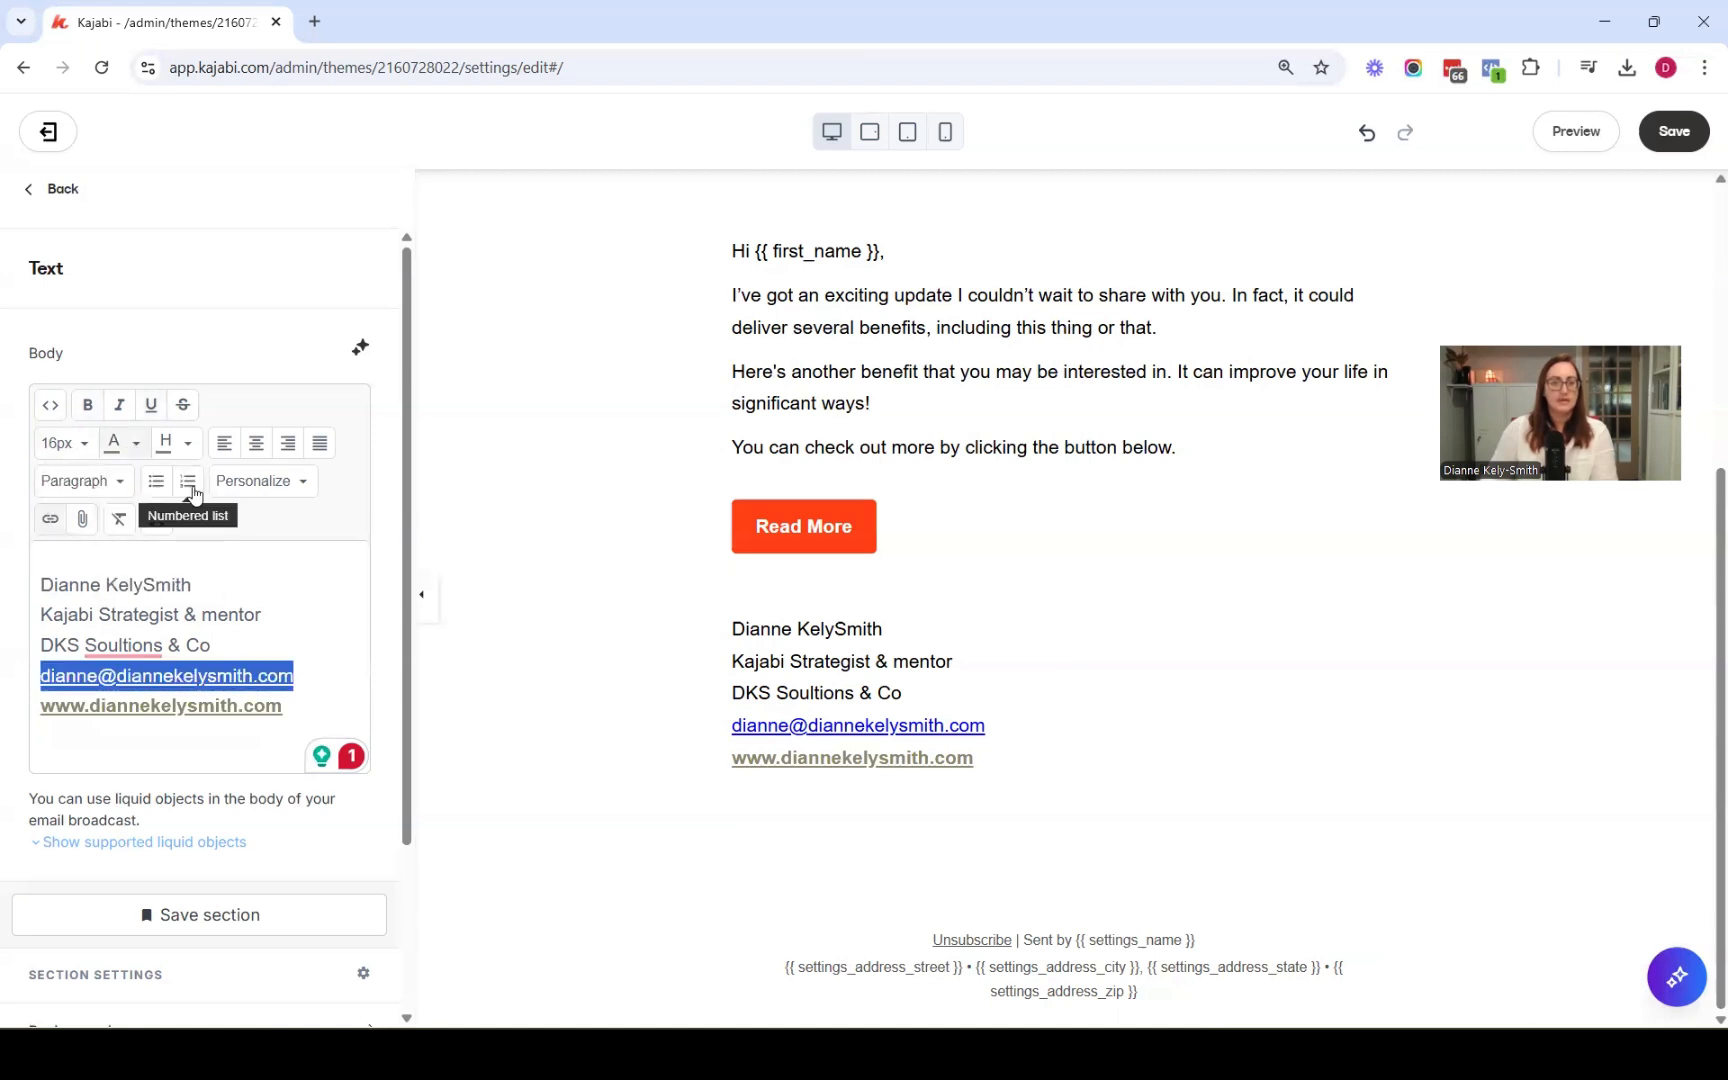
pyautogui.click(88, 405)
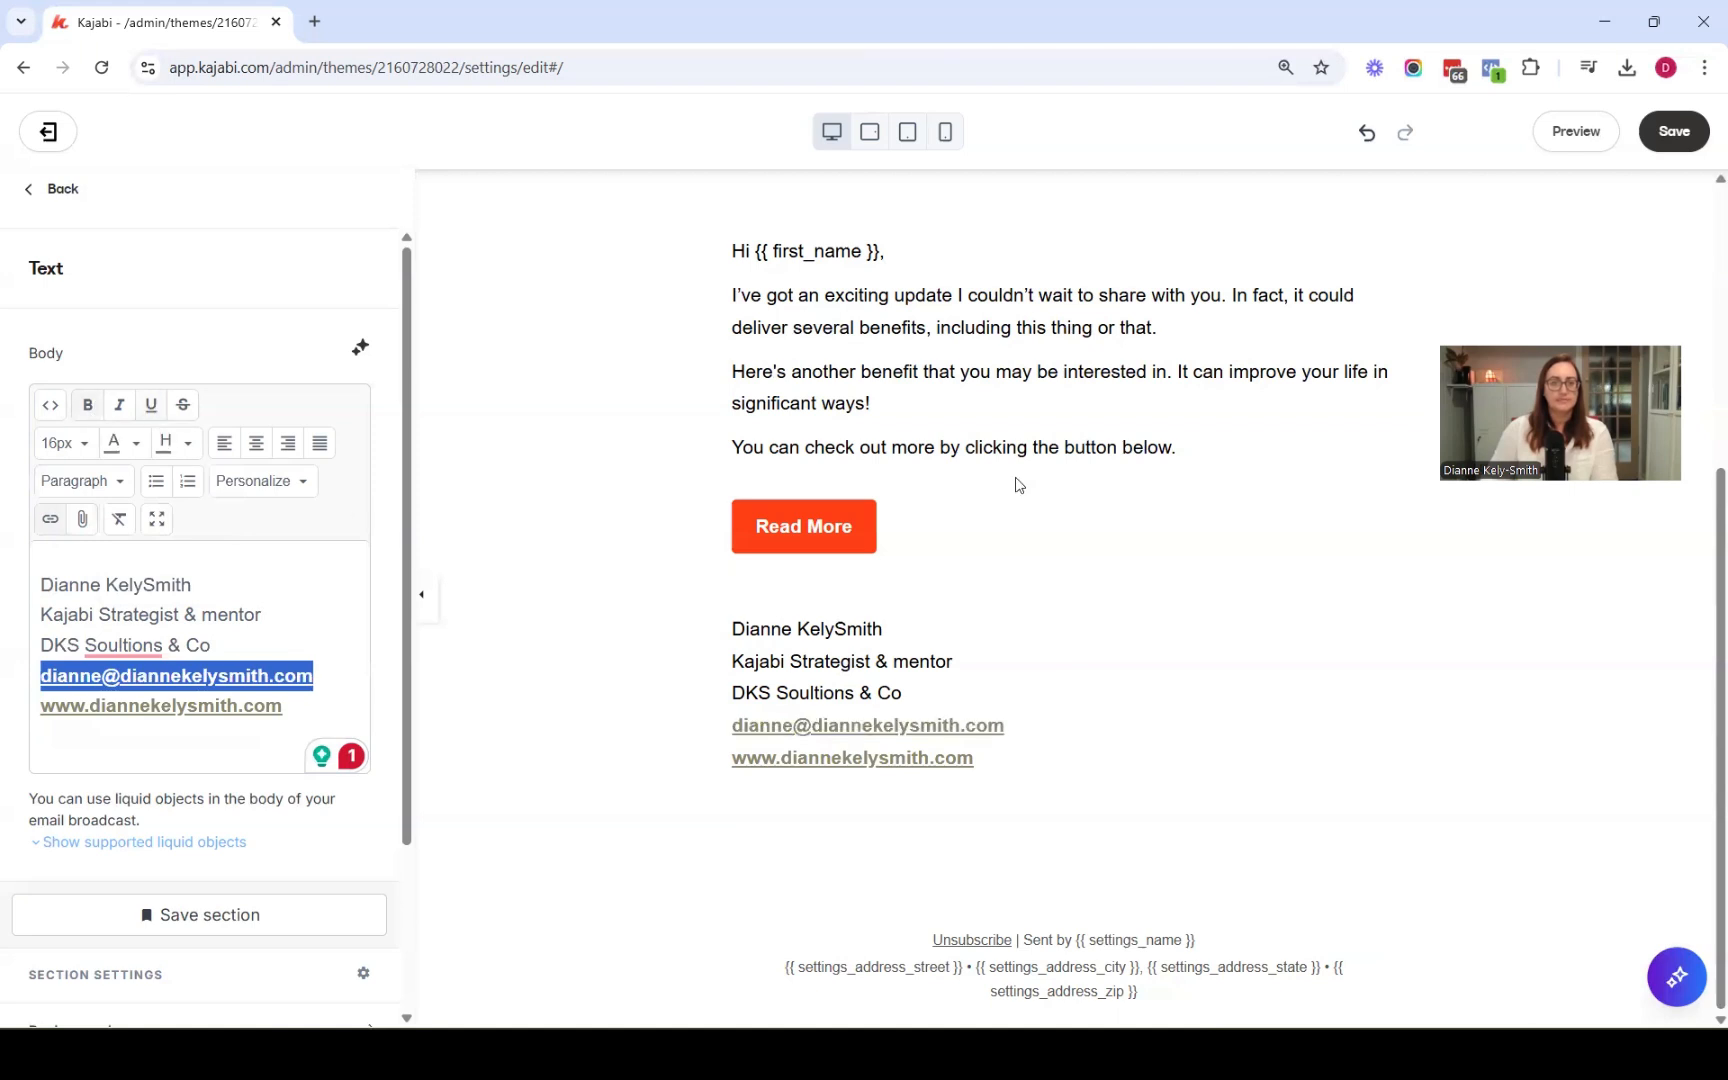
# Save the email broadcast and return to the sections list
pyautogui.click(1678, 143)
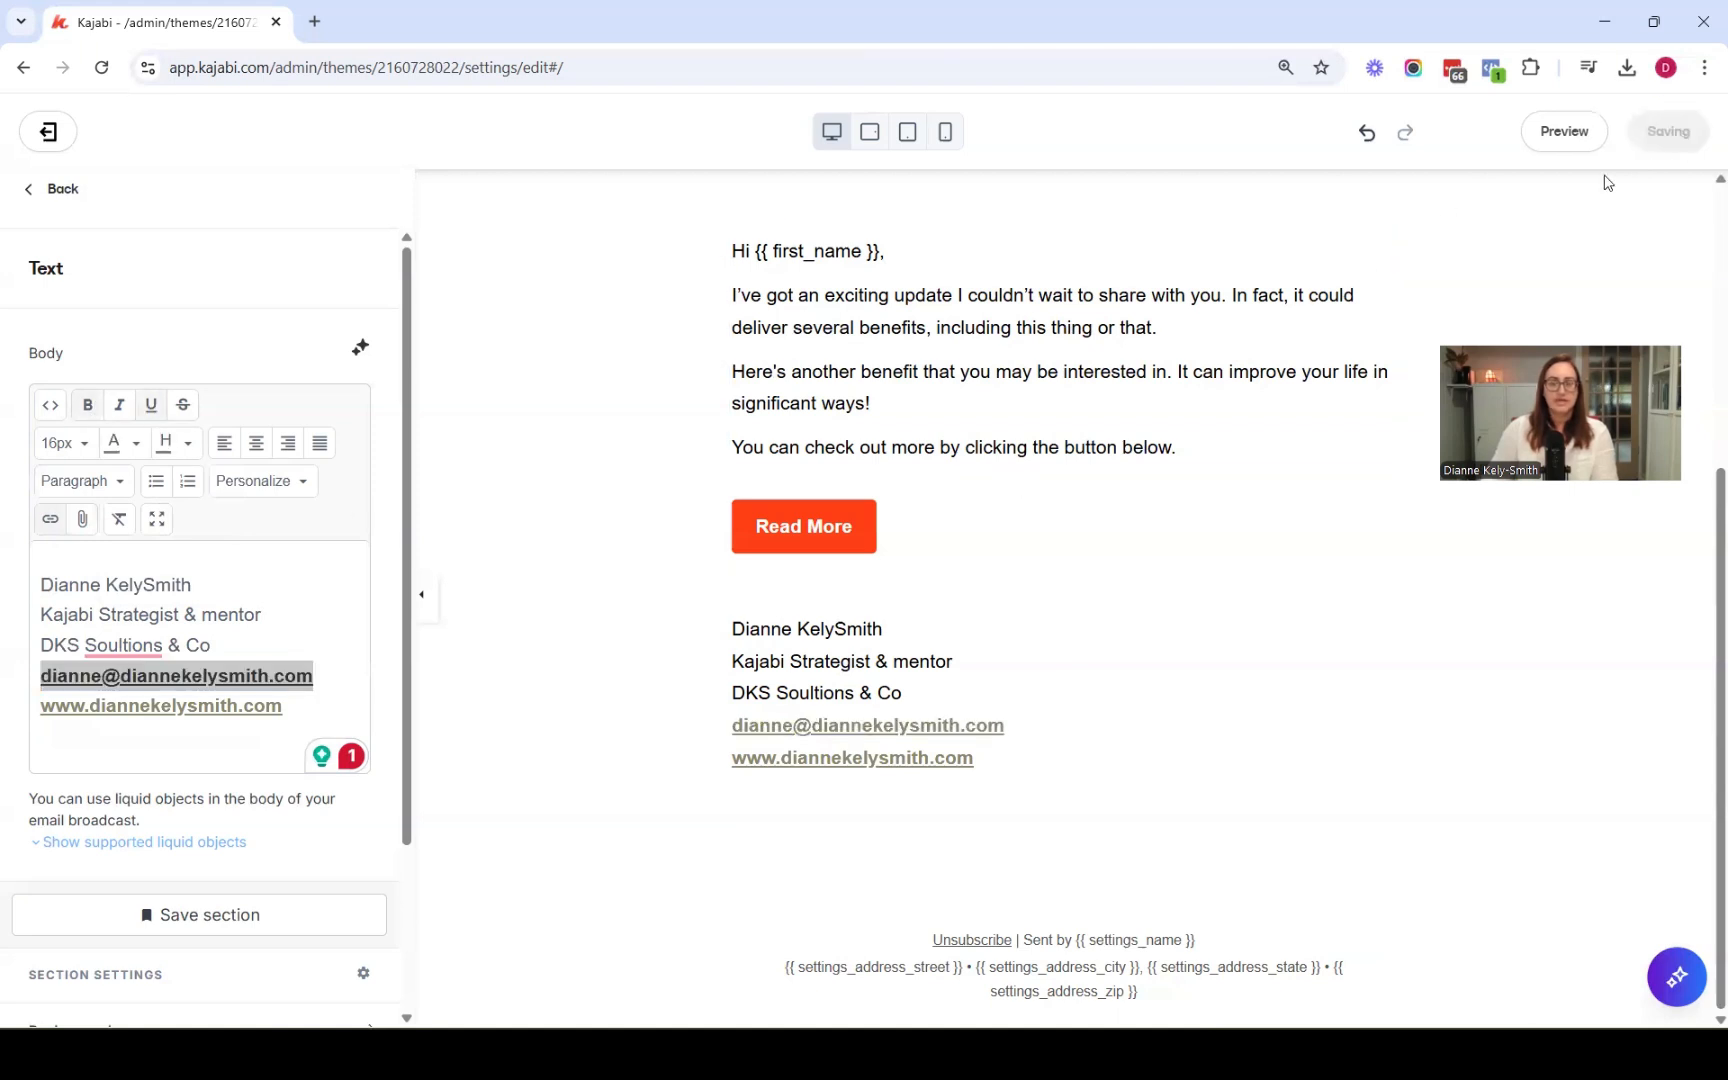
pyautogui.click(238, 587)
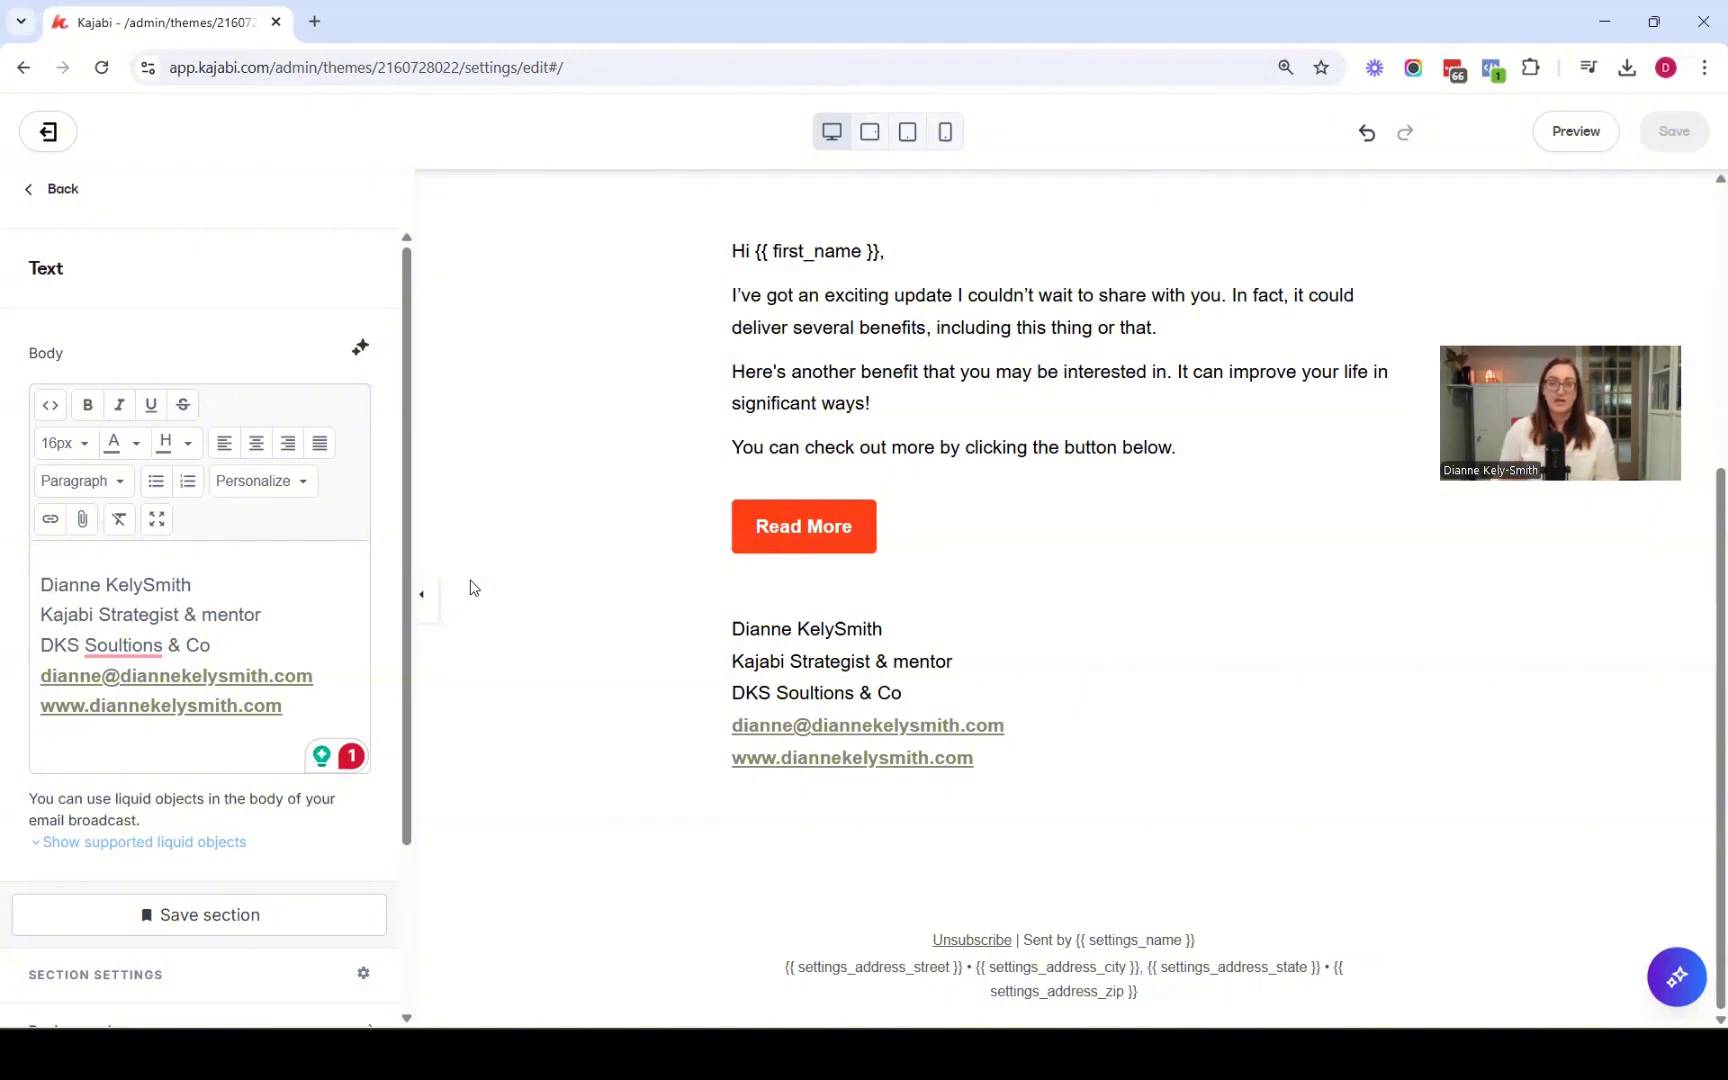
pyautogui.click(53, 200)
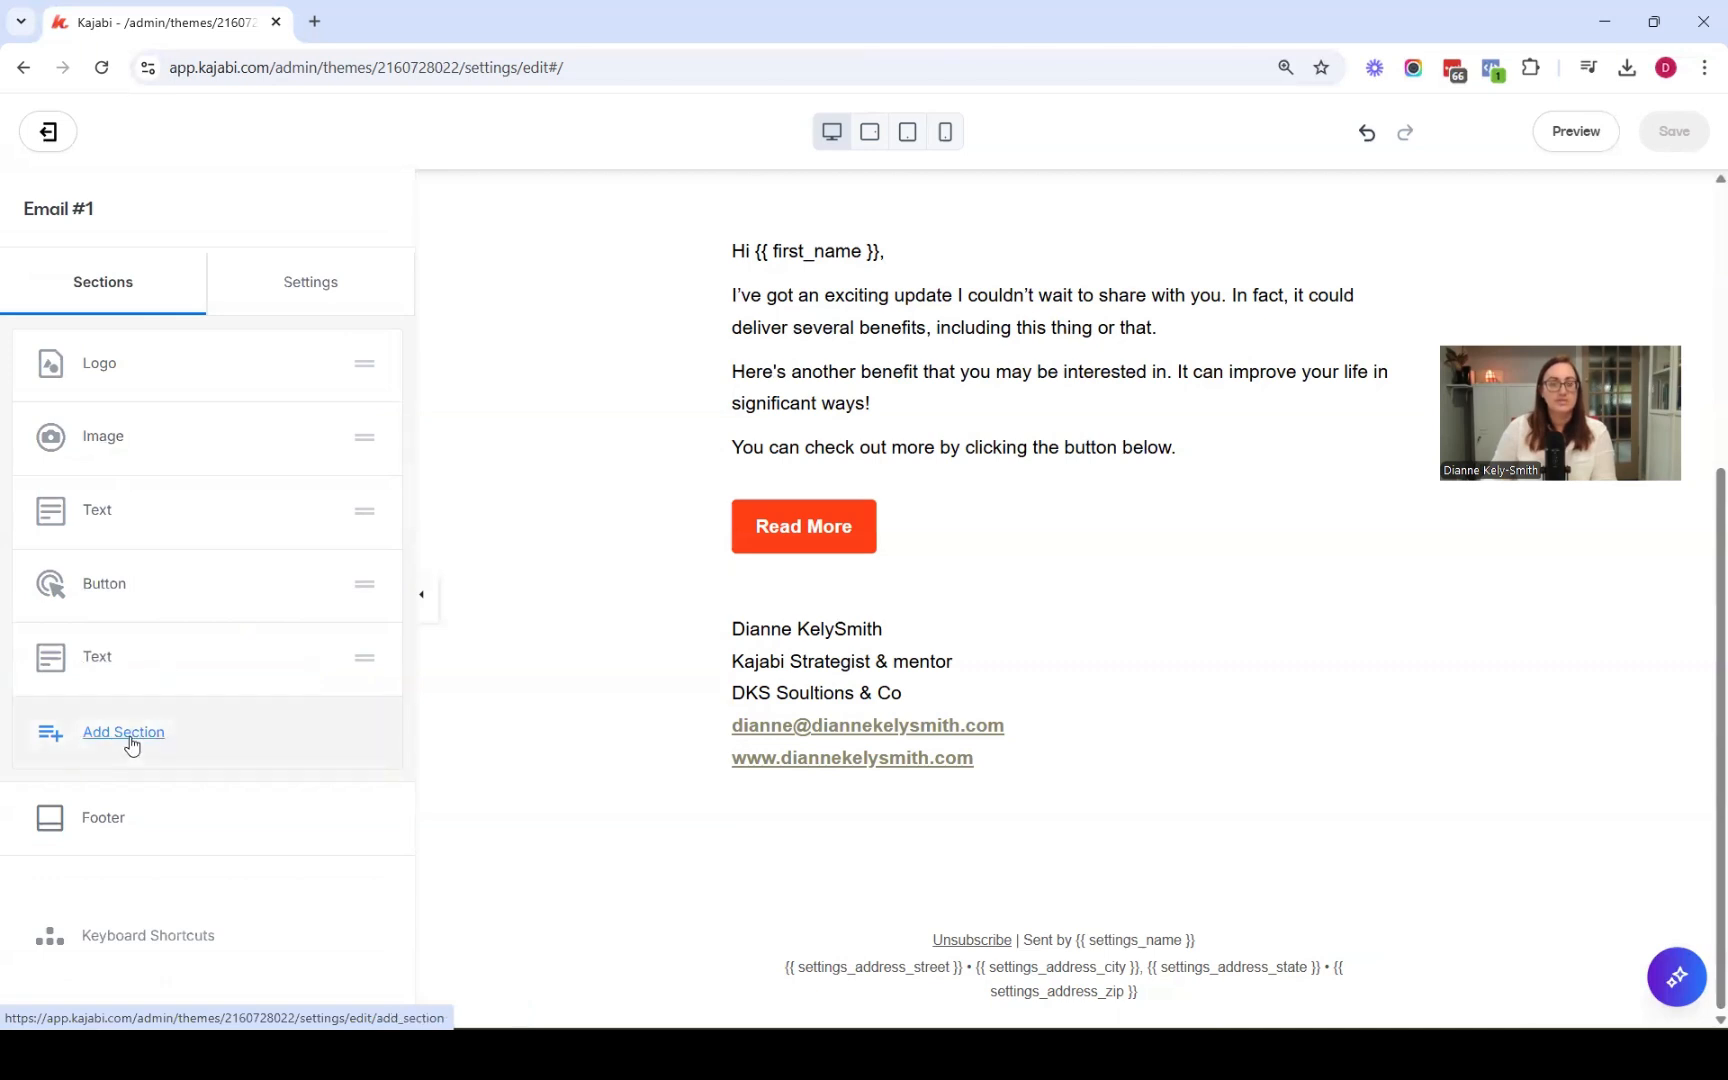
# Add a Button section at the end and set its link text to BOOK A CALL
pyautogui.click(124, 732)
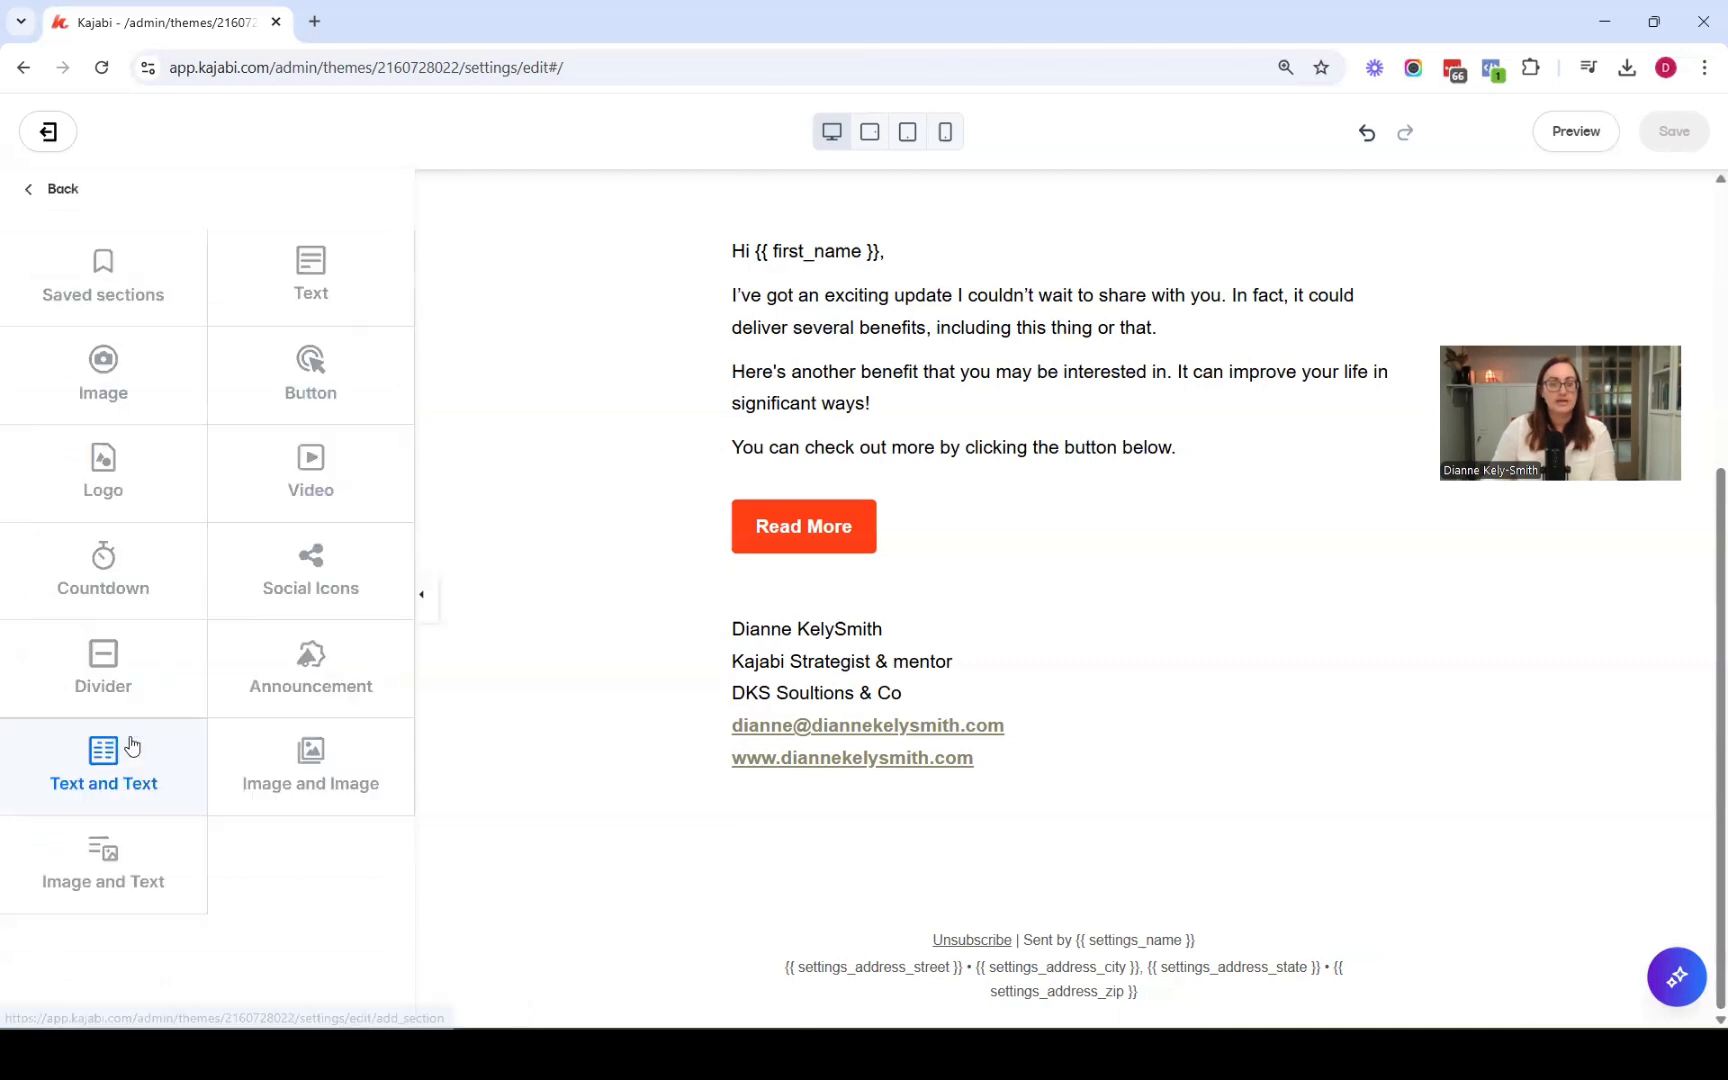
pyautogui.click(313, 365)
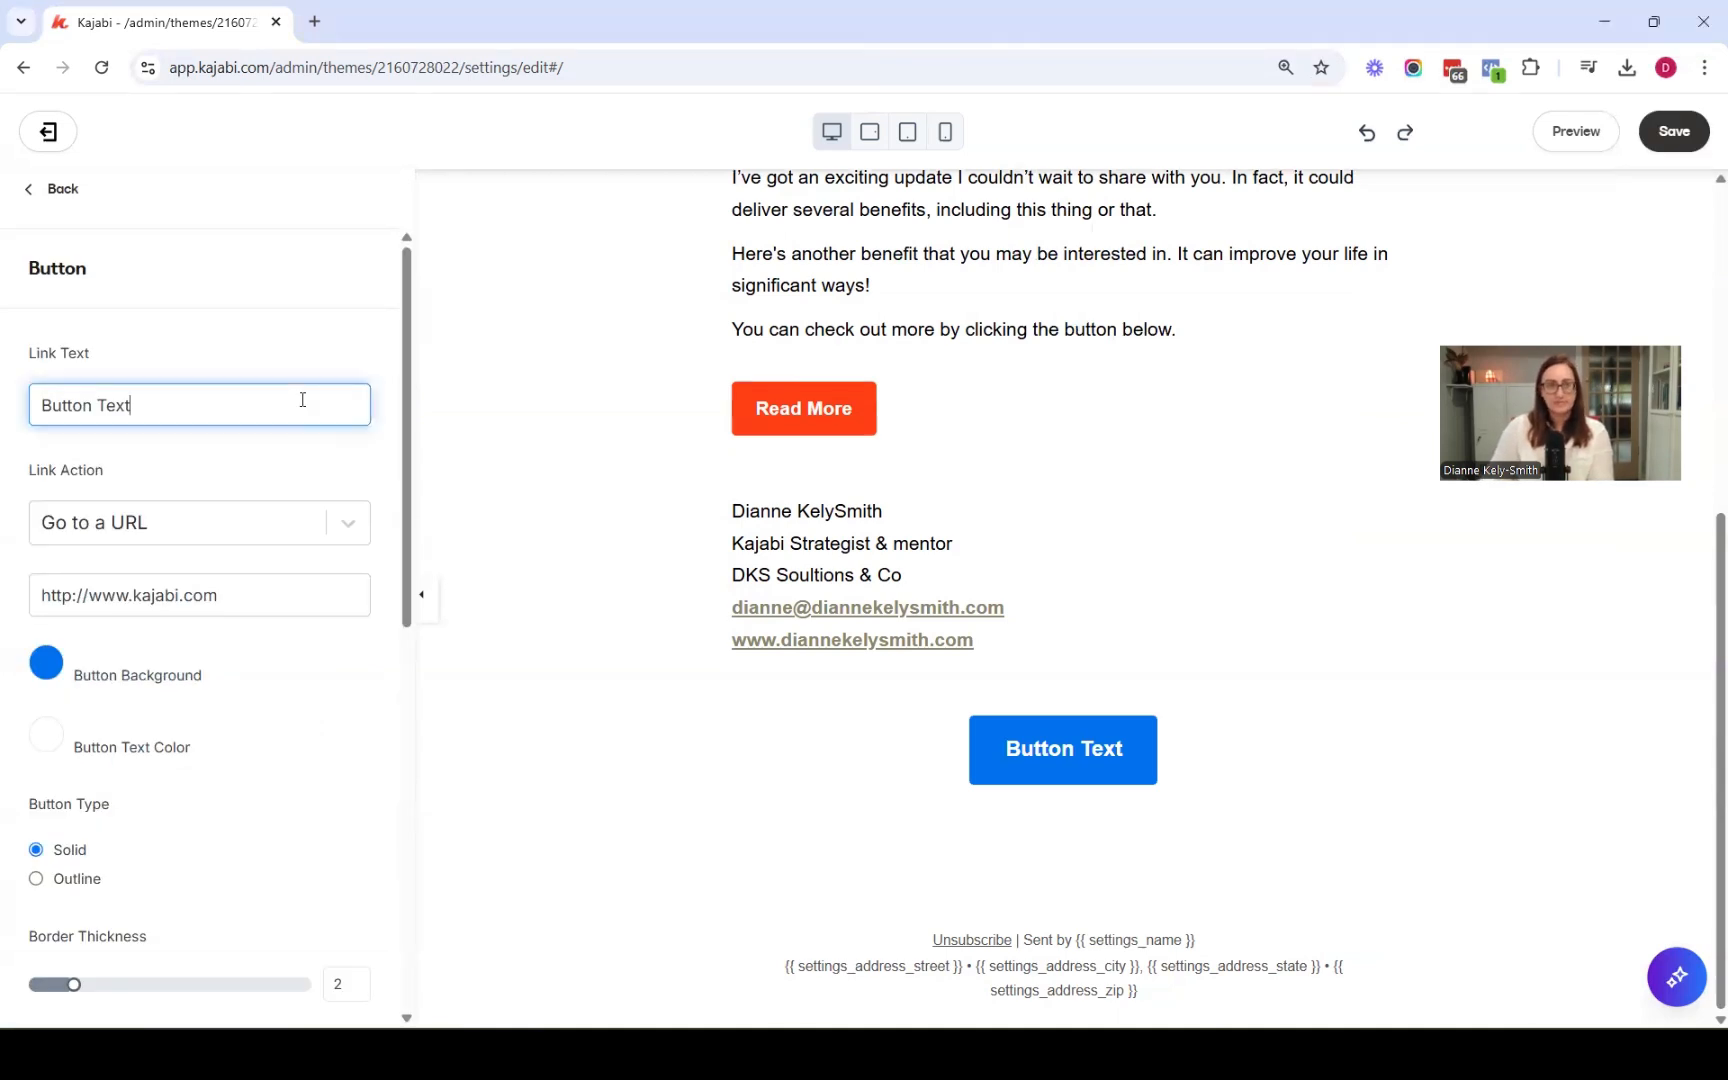
pyautogui.hotkey('ctrl', 'a')
pyautogui.write('BOOK A CALL')
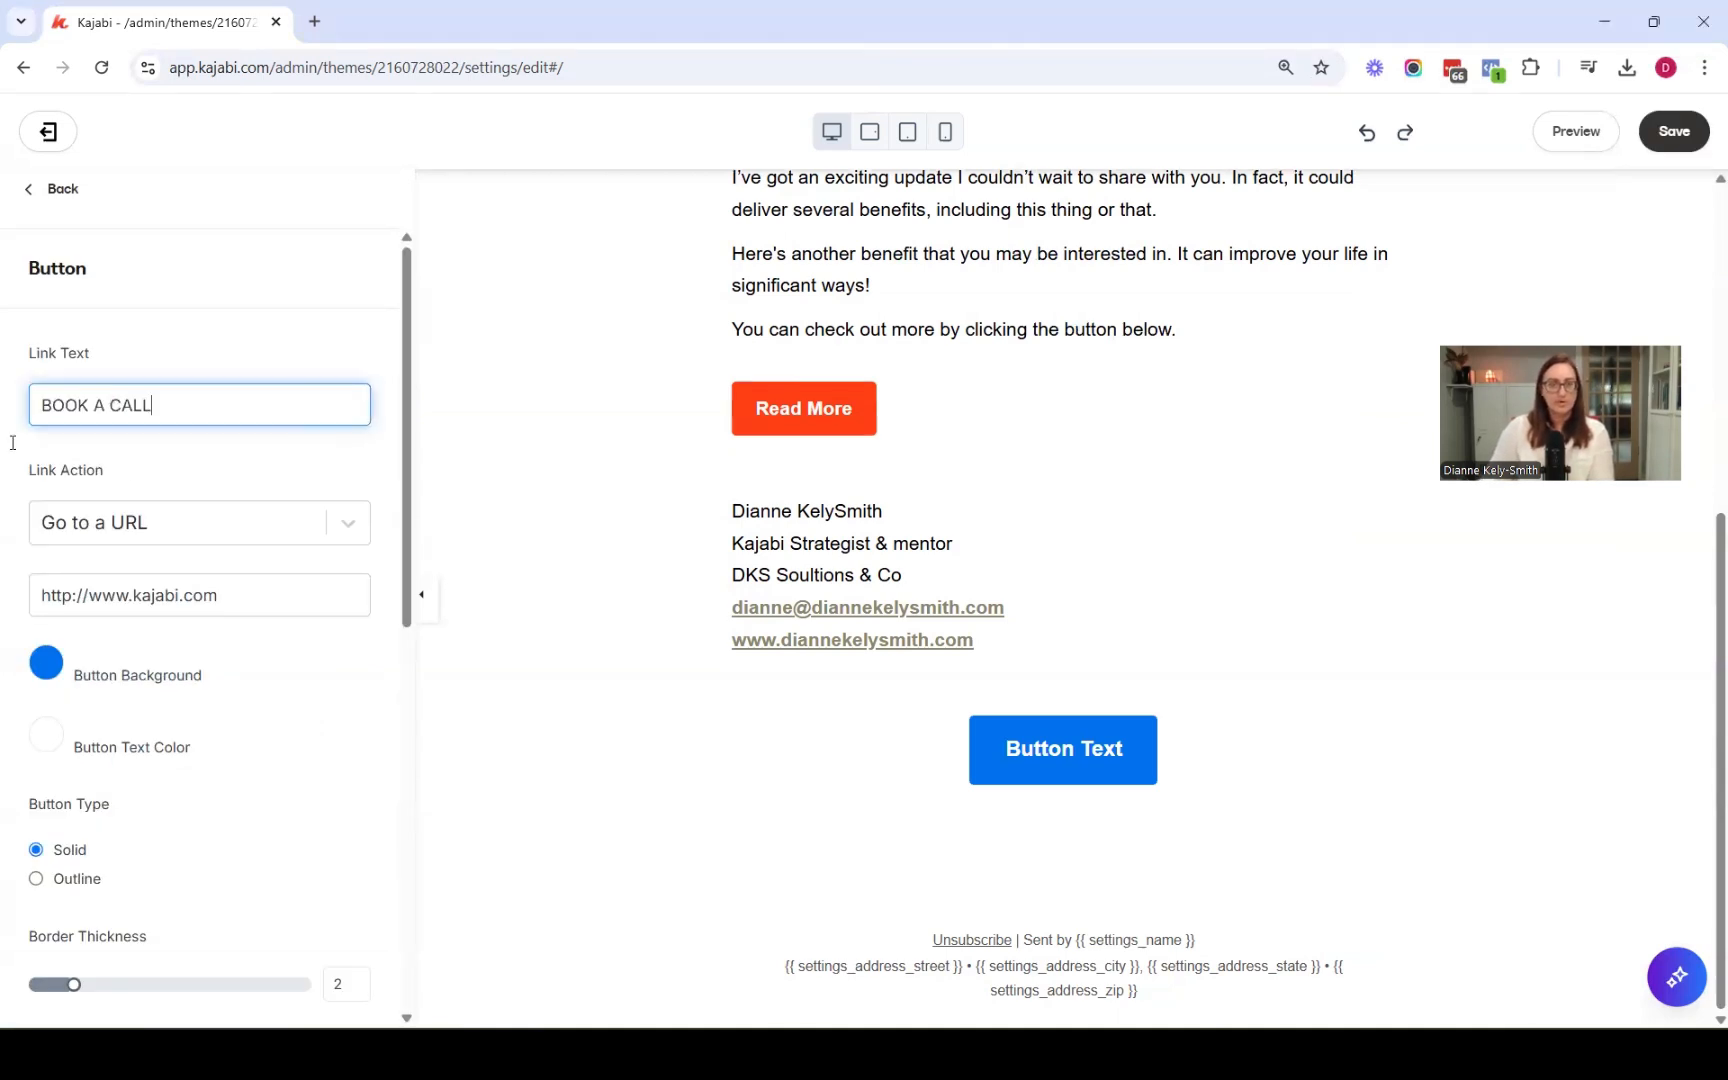
pyautogui.click(200, 355)
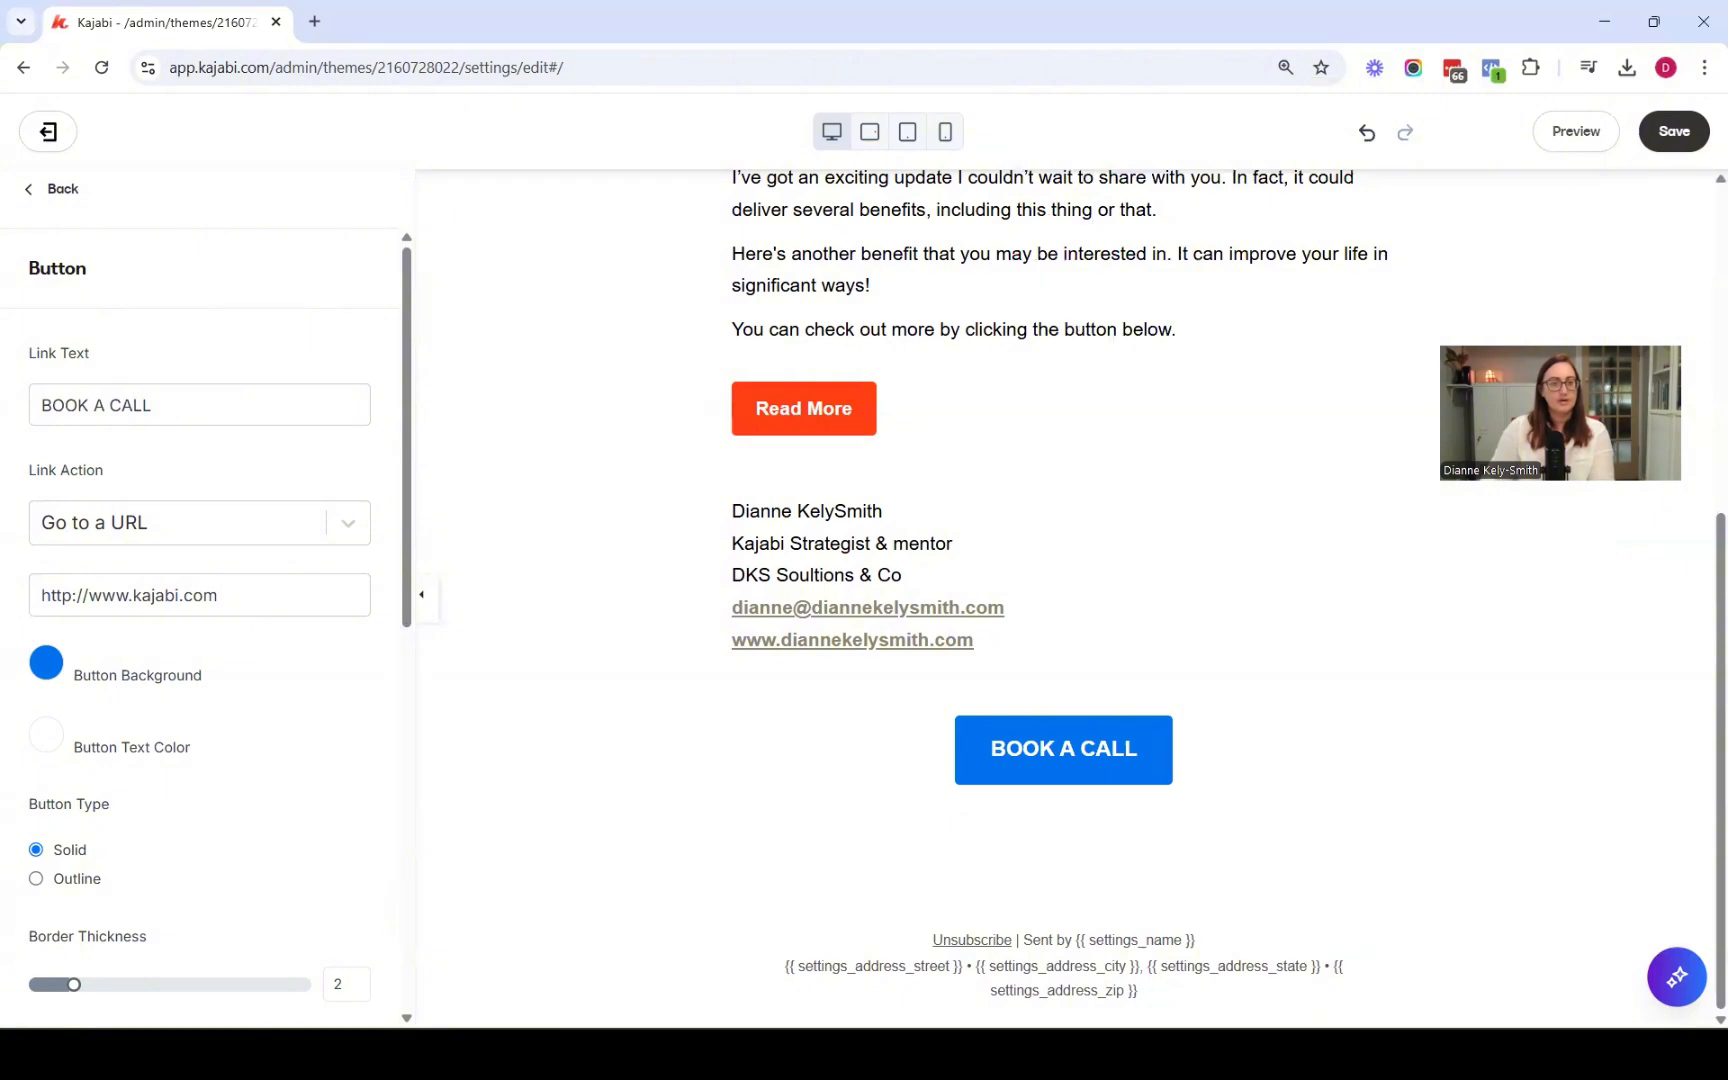
# Replace the button's URL with the pasted booking page address
pyautogui.tripleClick(200, 595)
pyautogui.hotkey('ctrl', 'v')
pyautogui.click(268, 707)
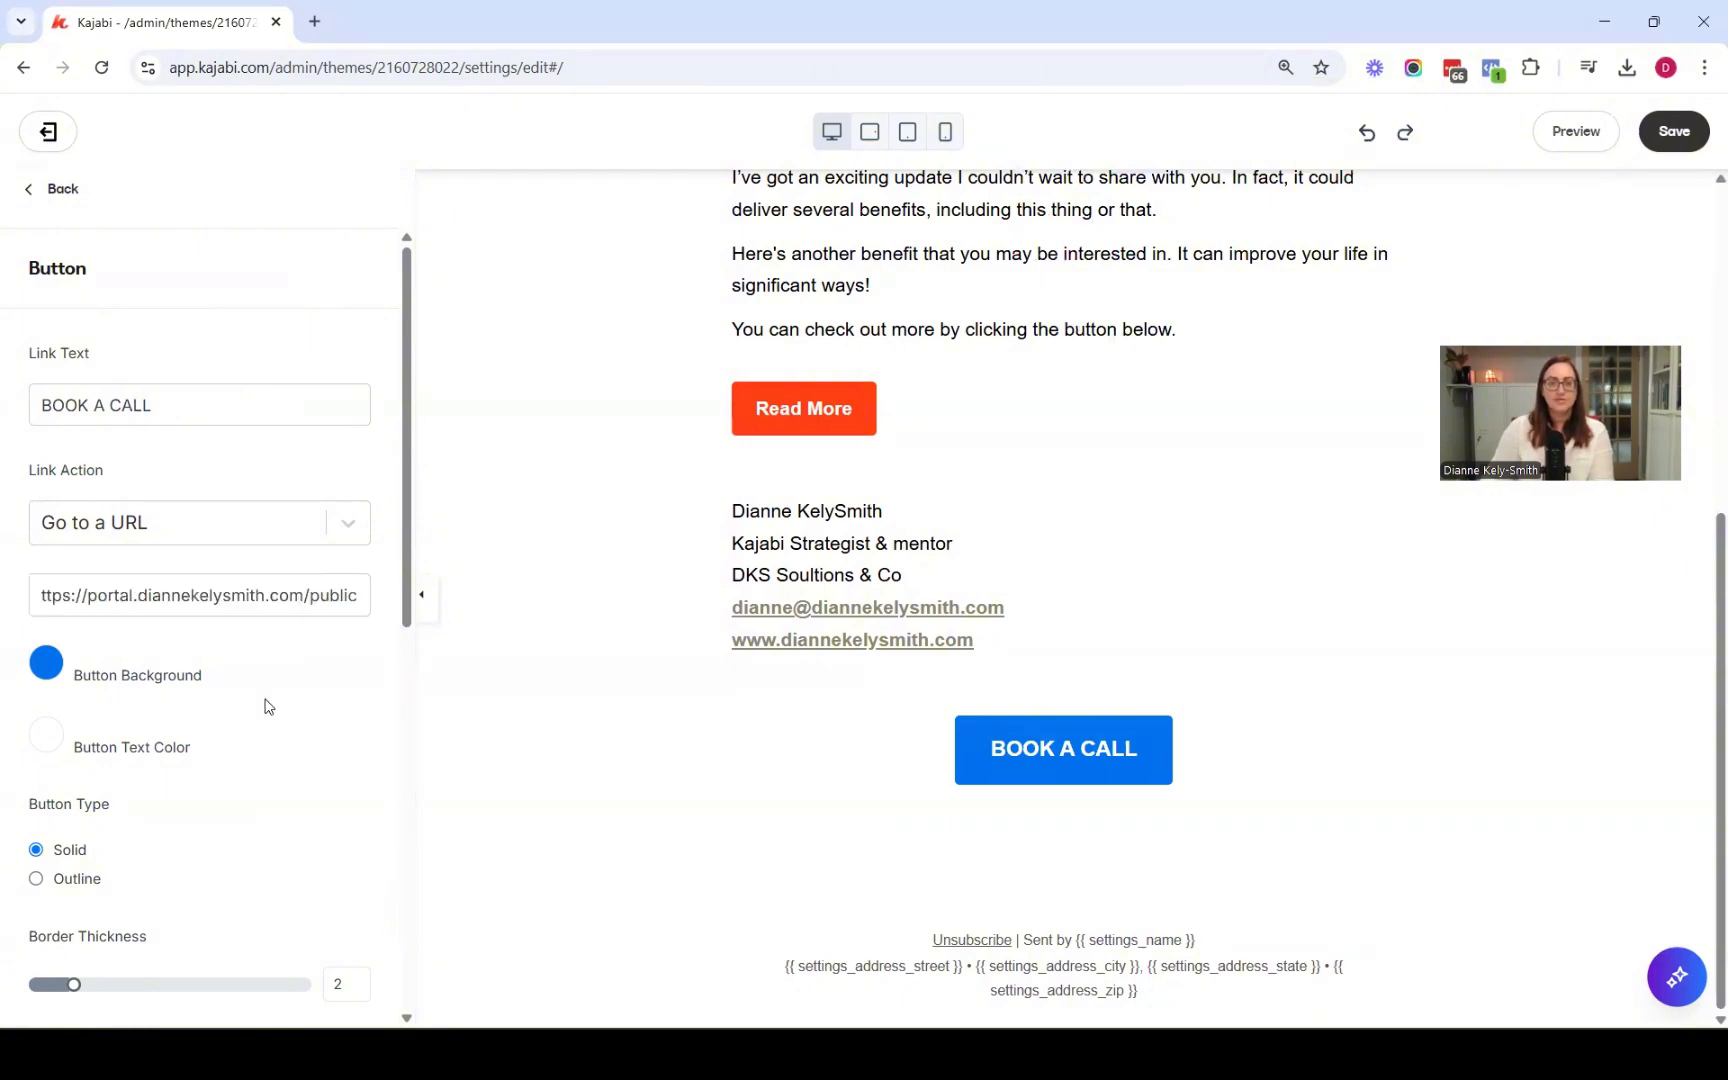
# Set the button background to the light beige swatch and save the email
pyautogui.click(47, 666)
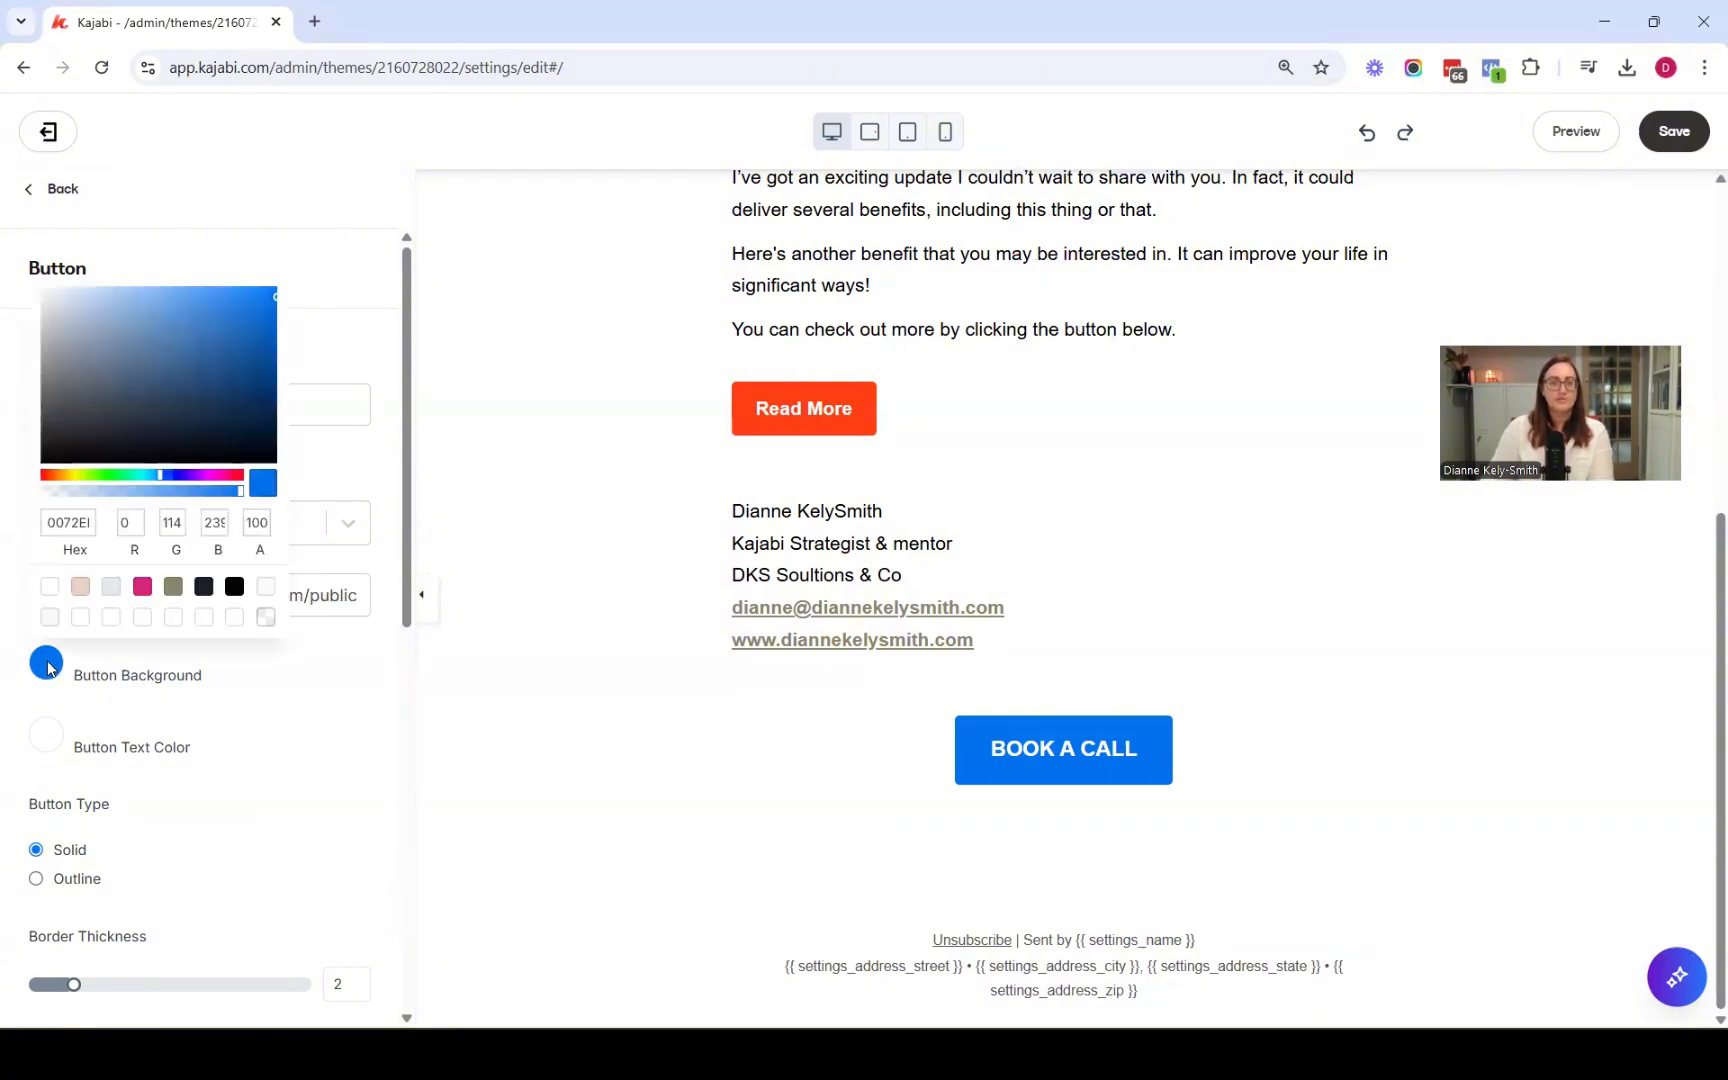
pyautogui.click(81, 587)
pyautogui.scroll(-5, 231, 745)
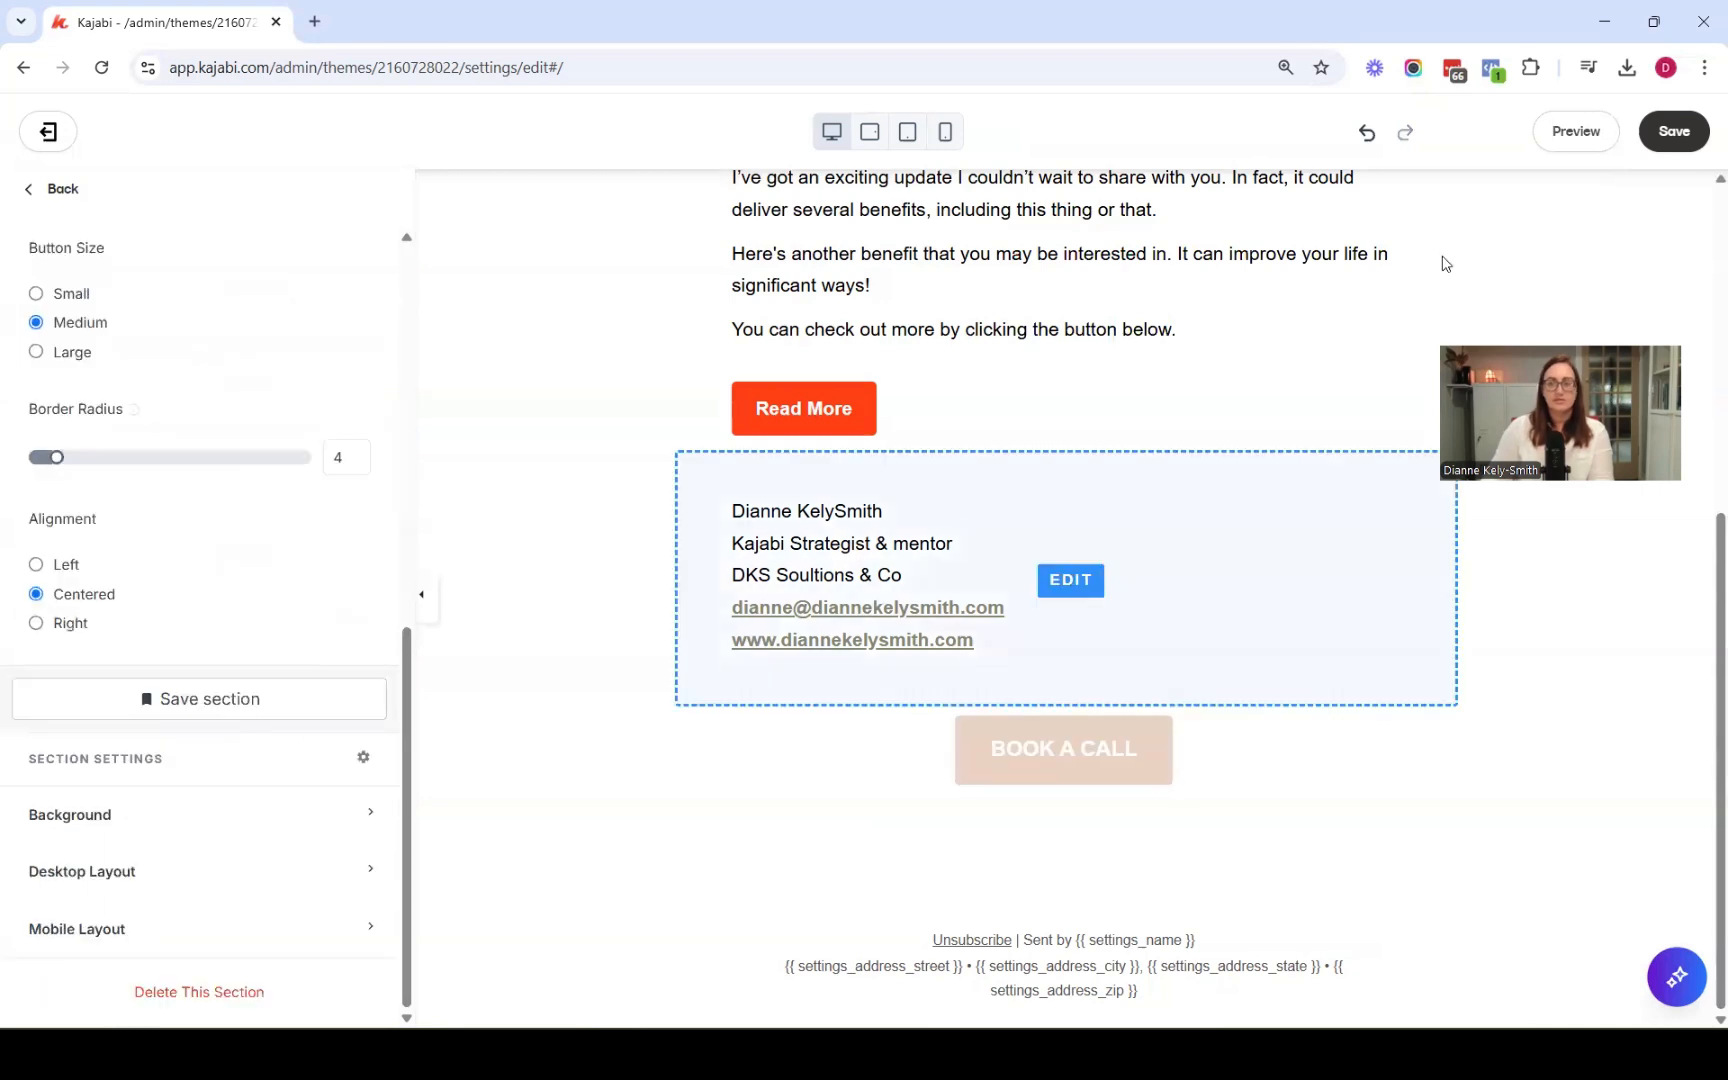
pyautogui.click(1675, 133)
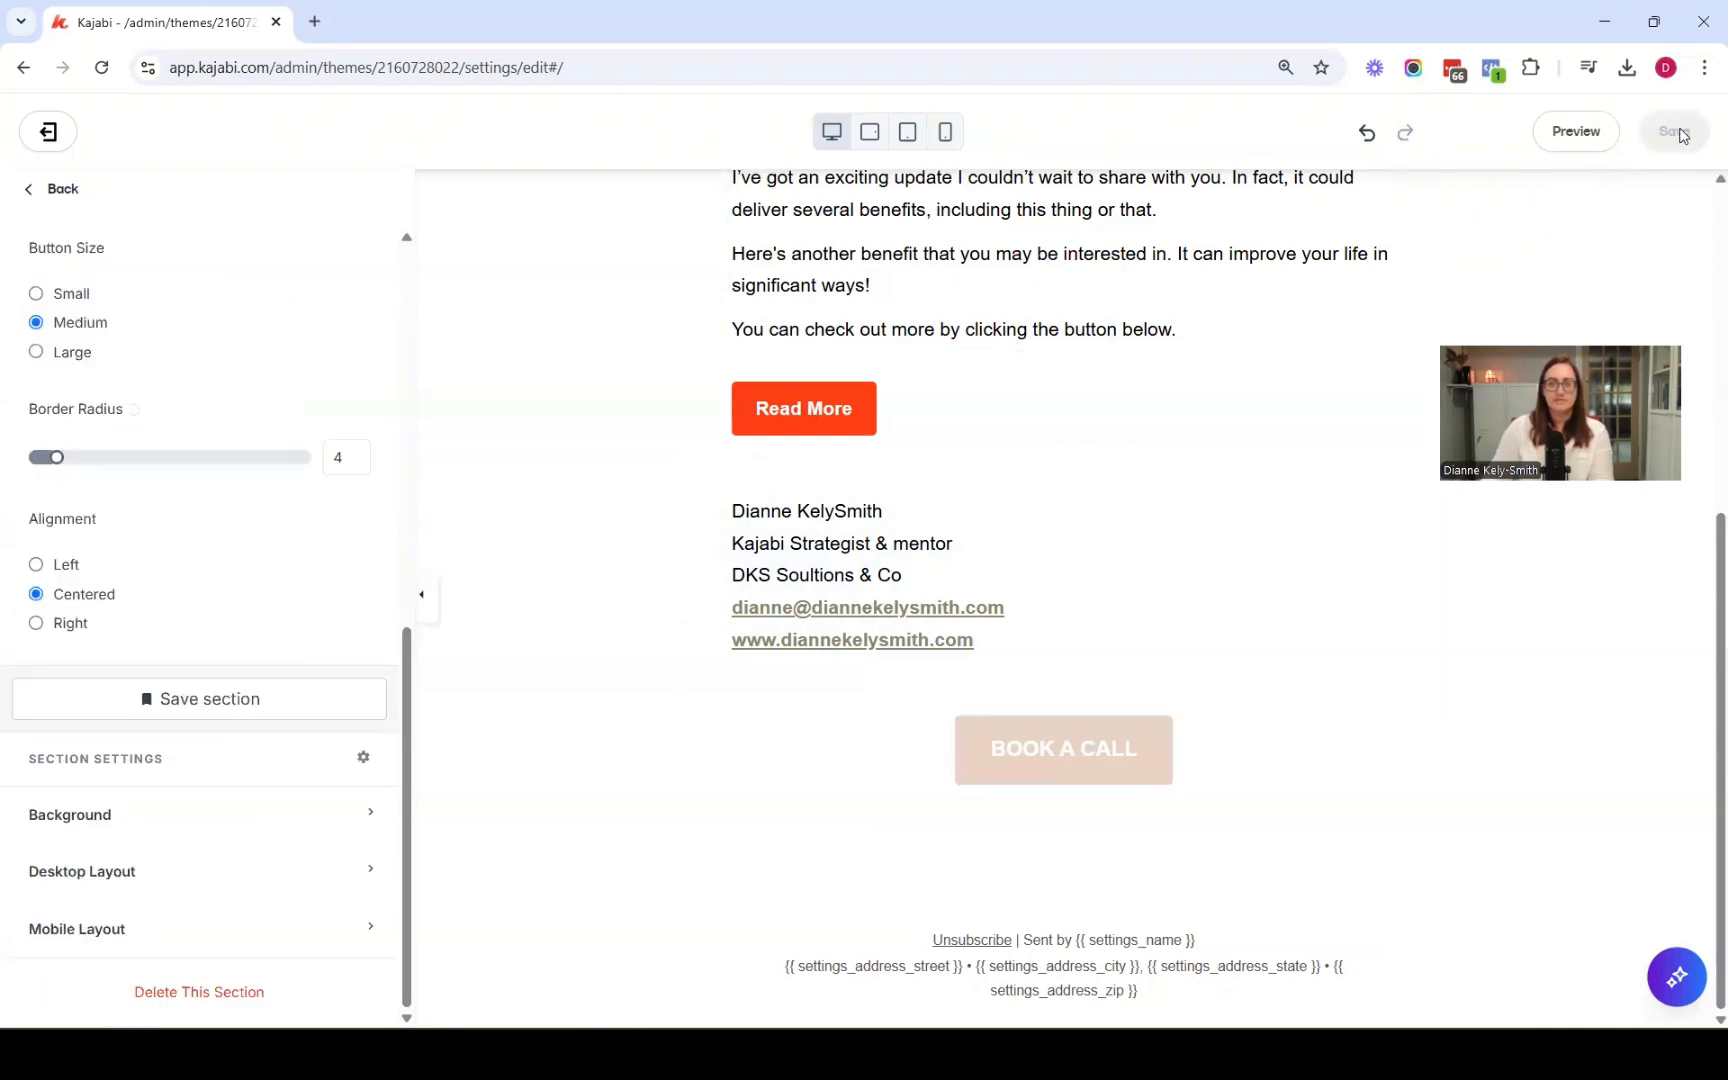
# Add an Announcement section and paste the booking page address as its link URL
pyautogui.click(62, 192)
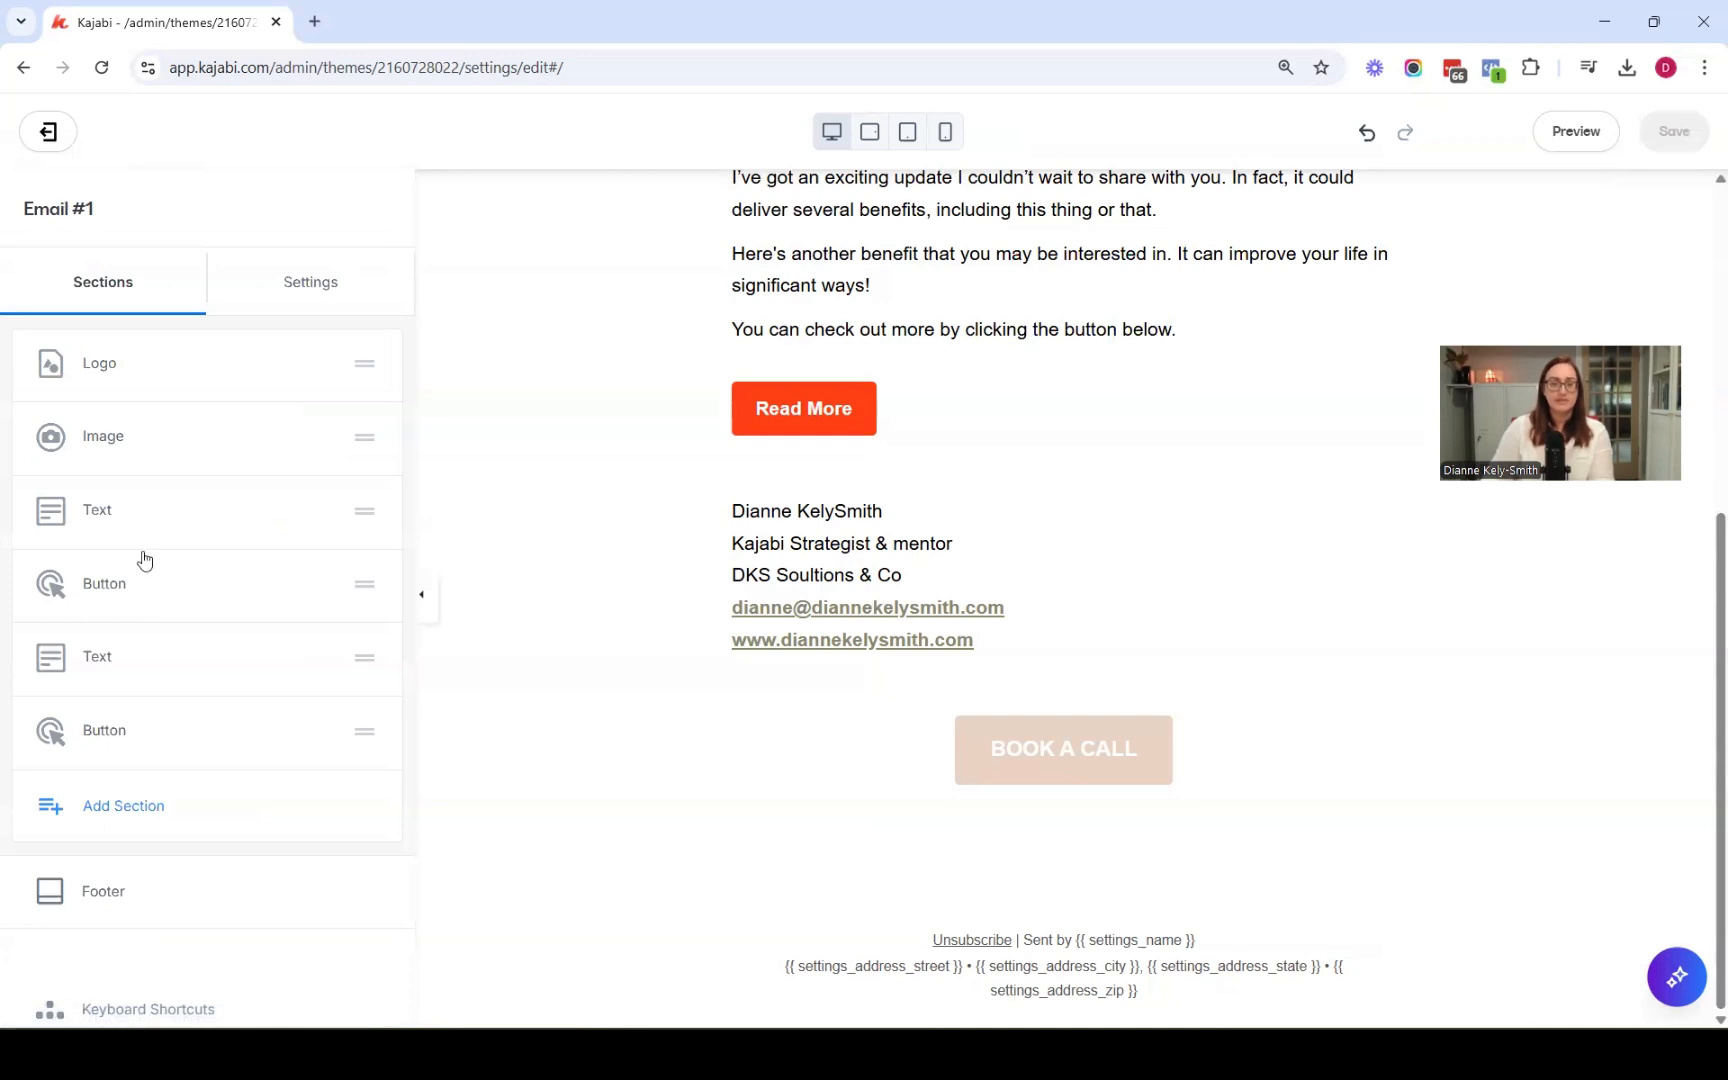
pyautogui.click(140, 806)
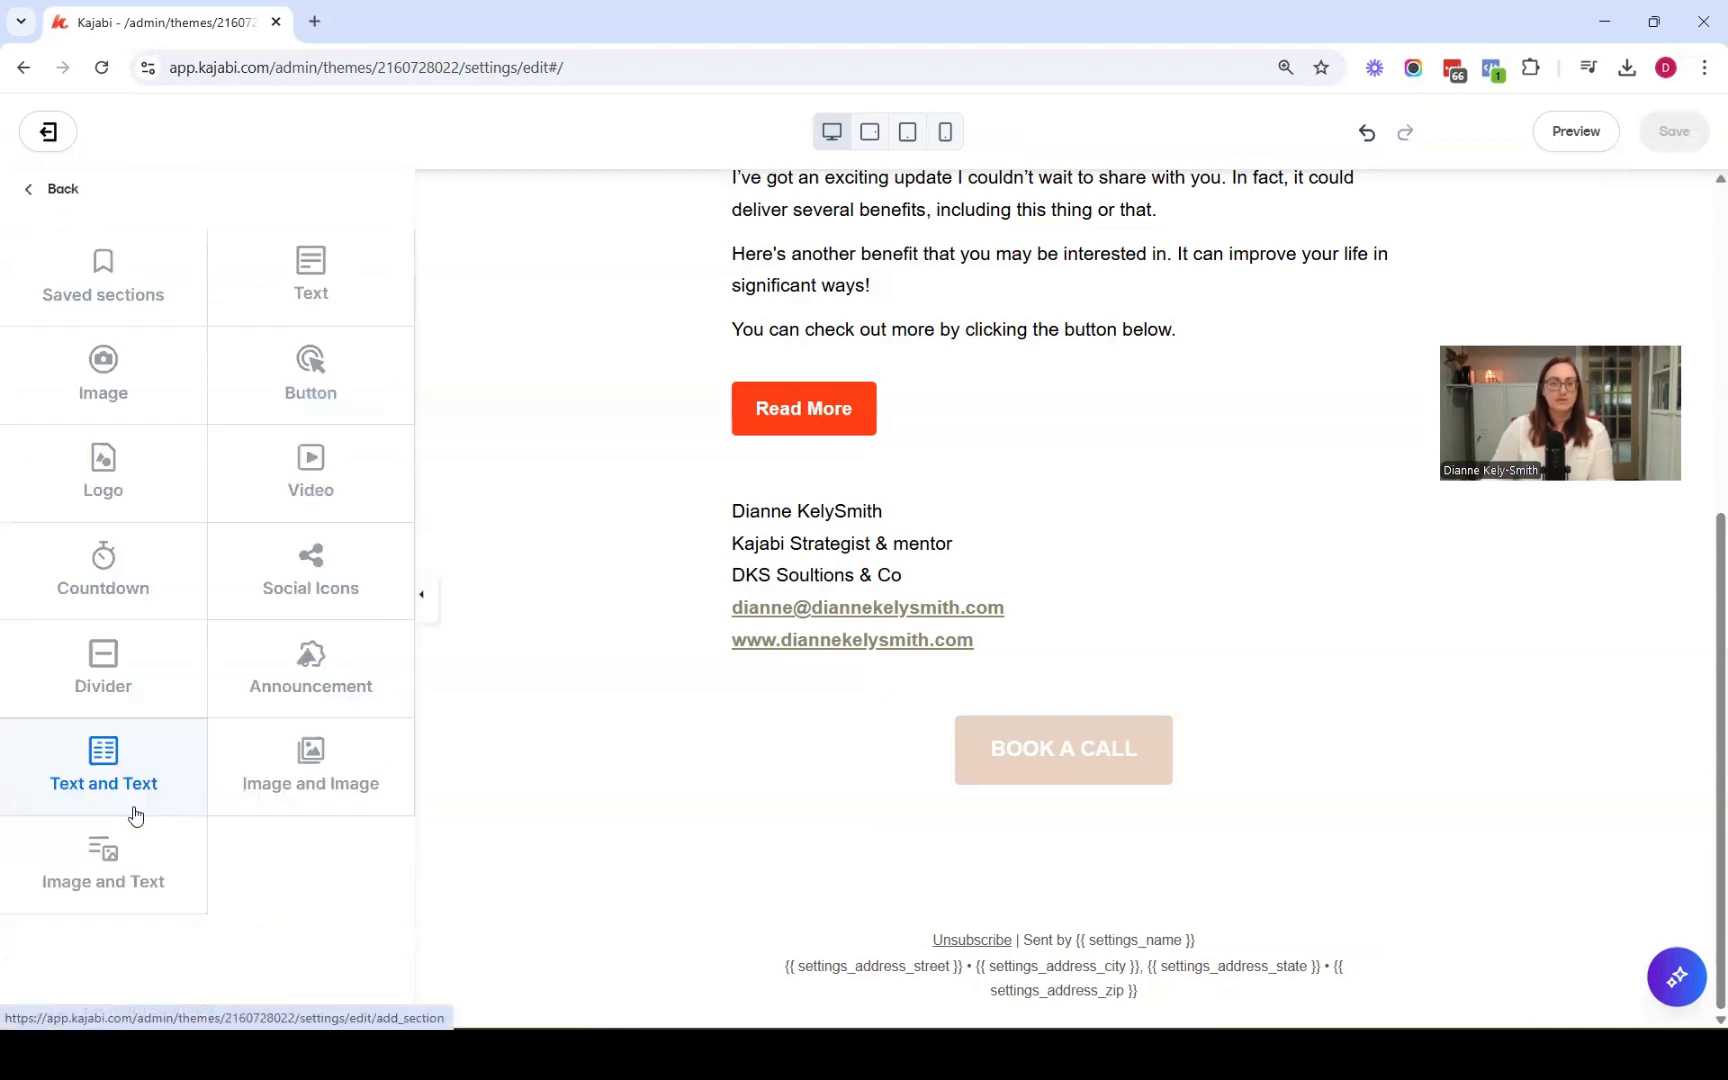
pyautogui.click(310, 653)
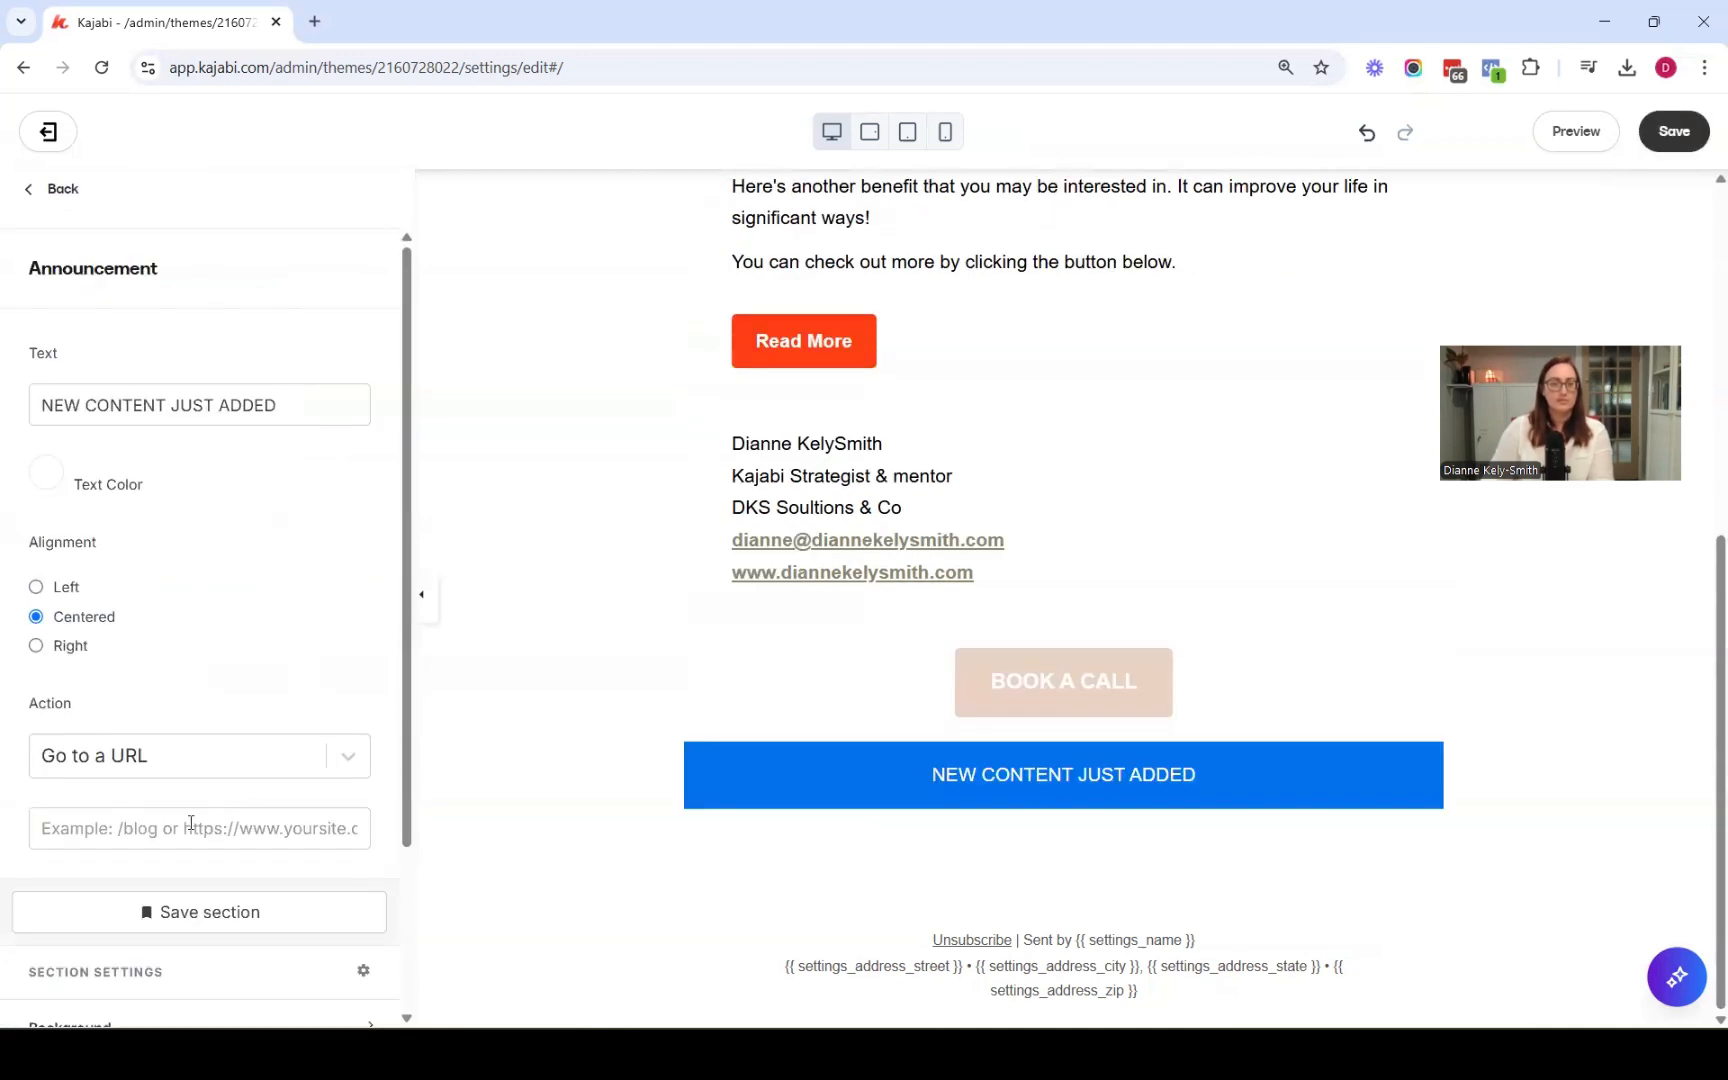
pyautogui.click(190, 822)
pyautogui.hotkey('ctrl', 'v')
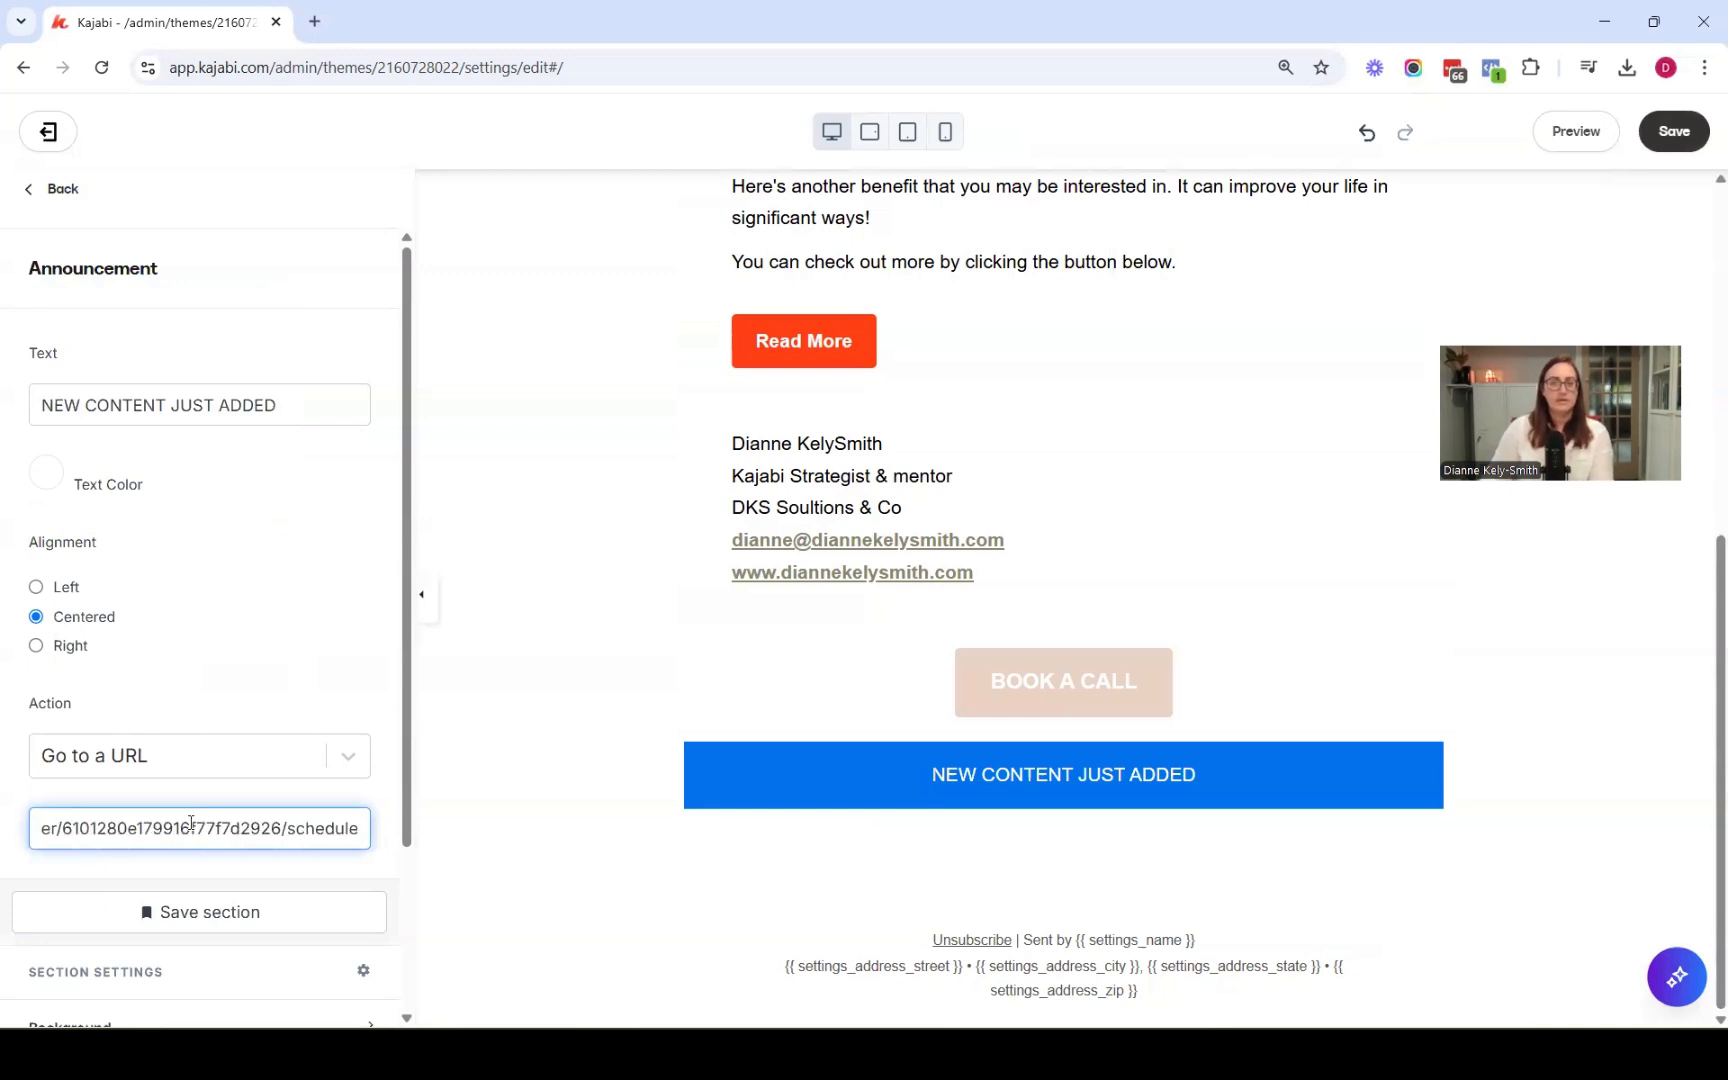
# Set the announcement text to BOOK A CALL
pyautogui.tripleClick(158, 405)
pyautogui.write('BOOK A CALL')
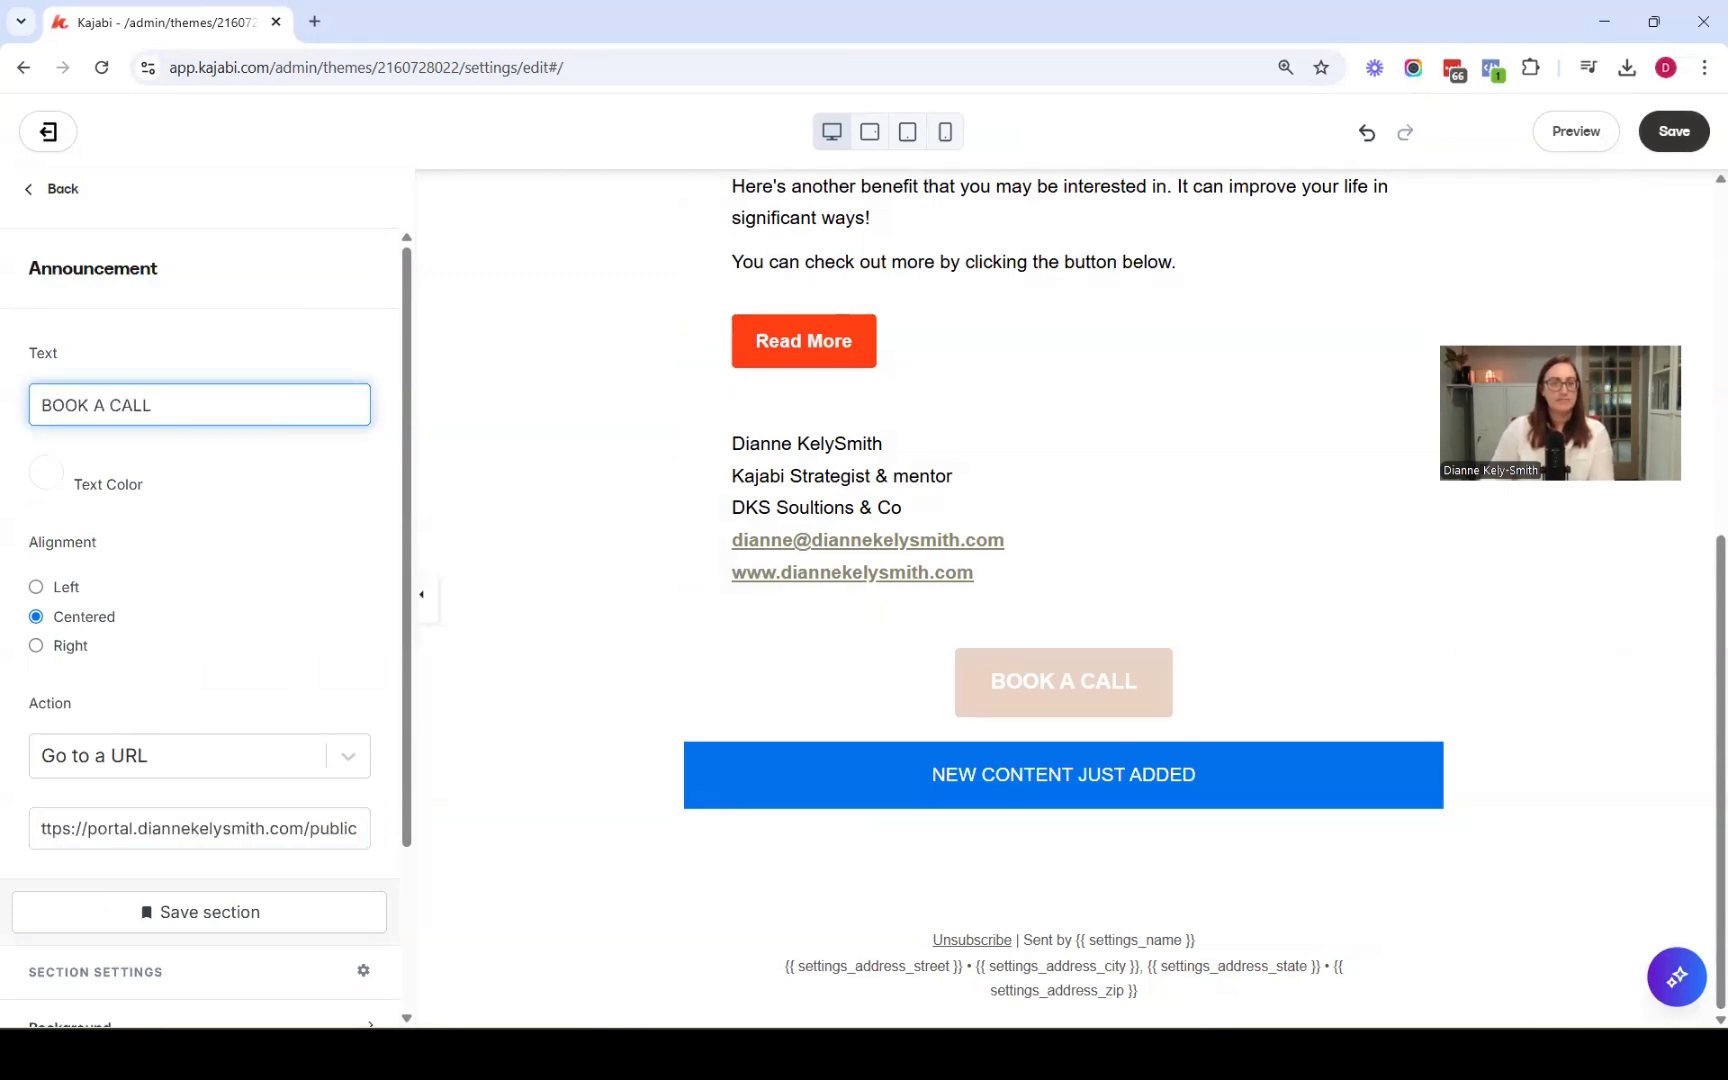
pyautogui.scroll(-3, 200, 588)
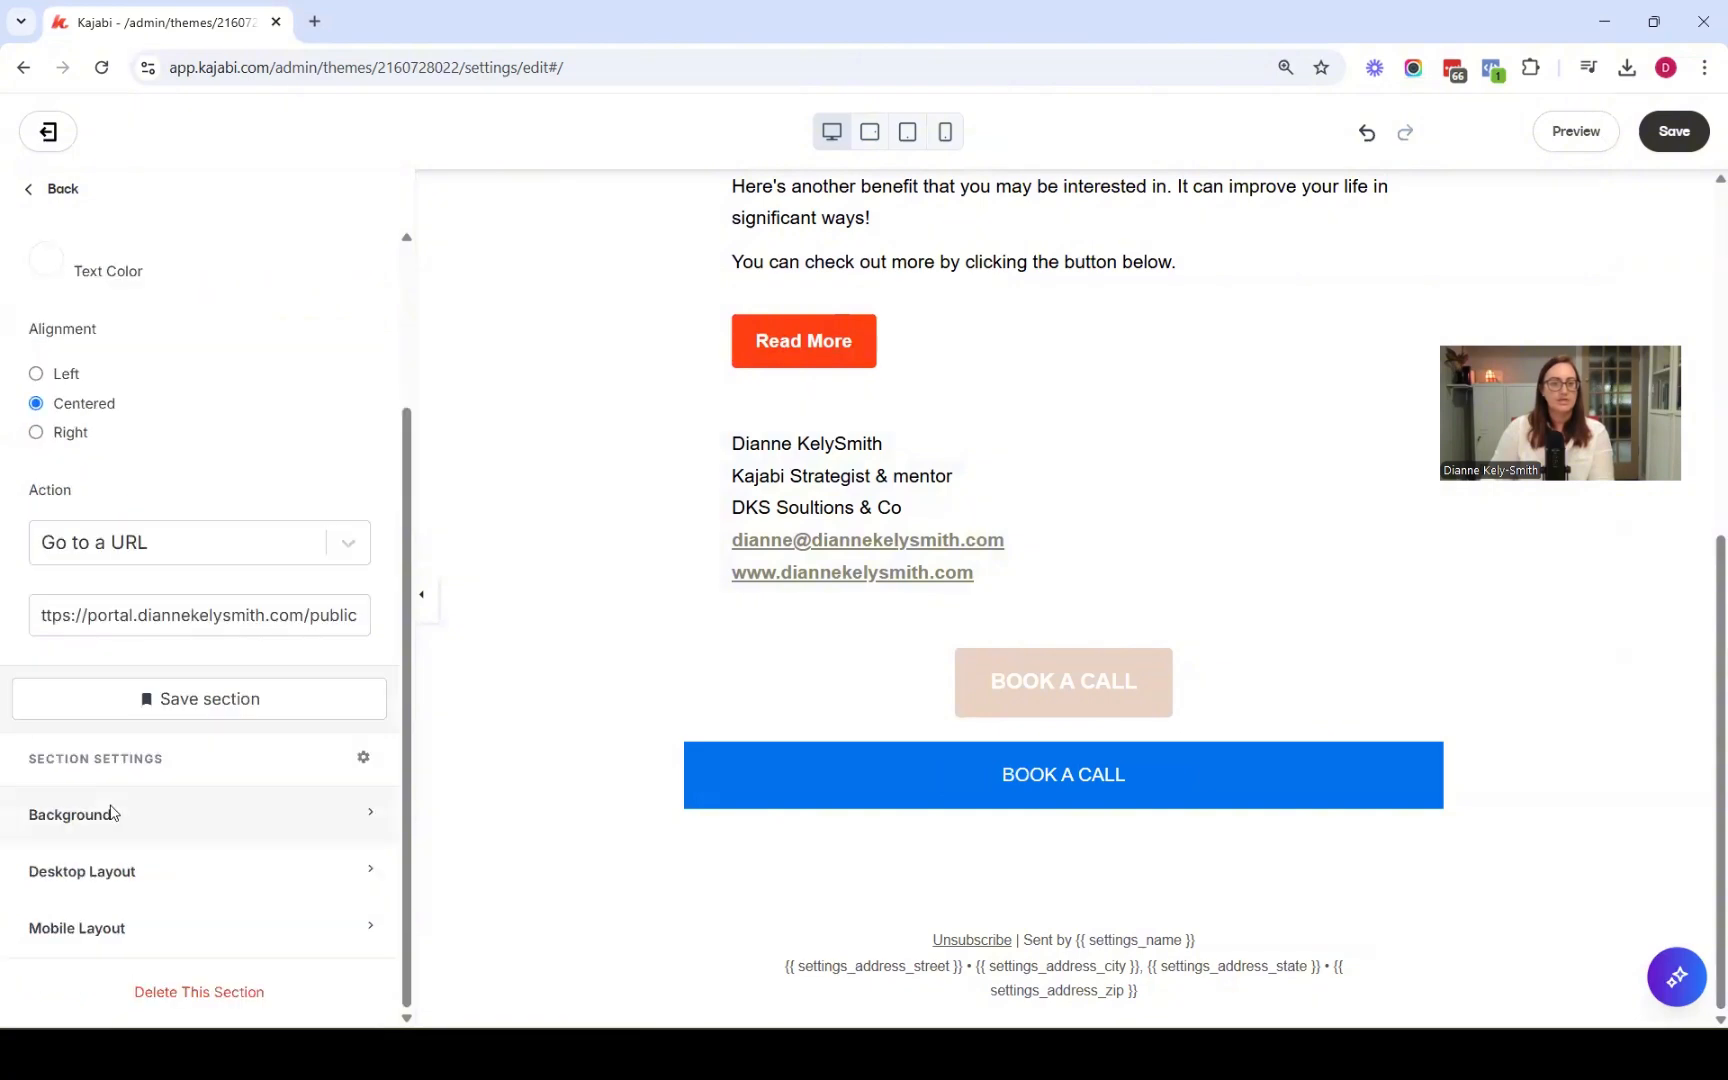
# Set the announcement section's background to the light beige colour
pyautogui.click(108, 815)
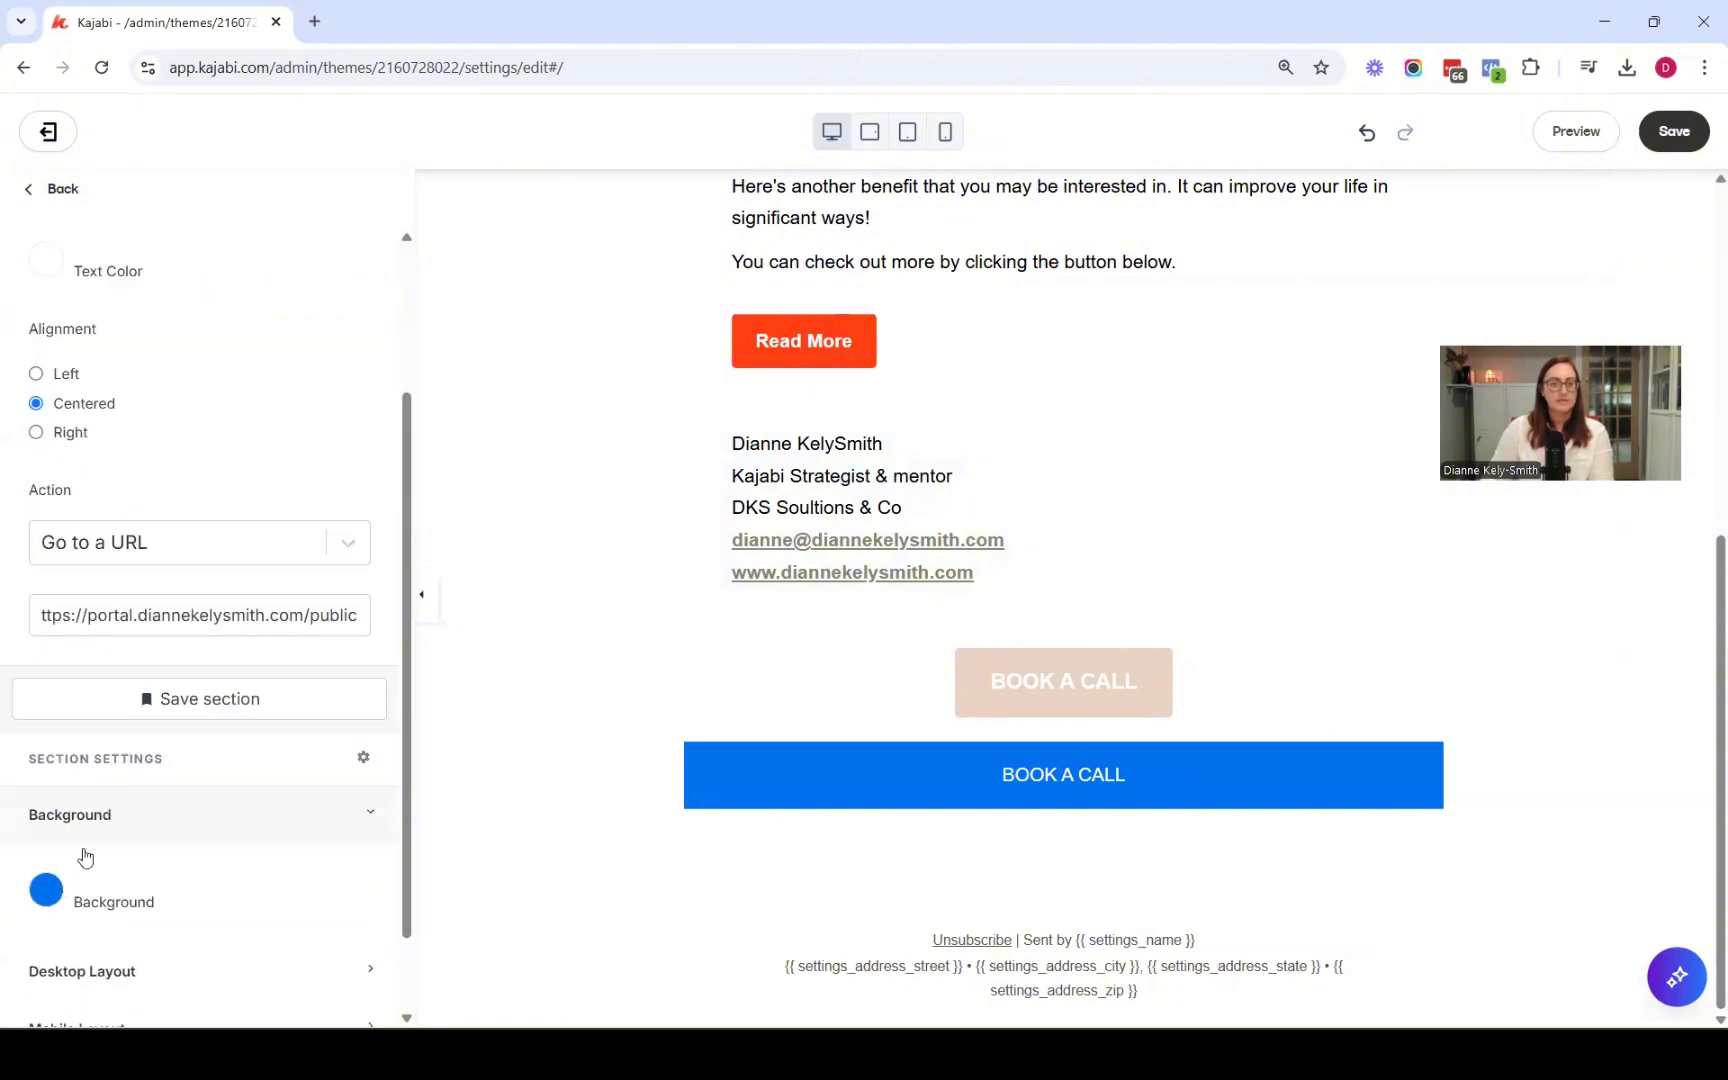
pyautogui.click(47, 890)
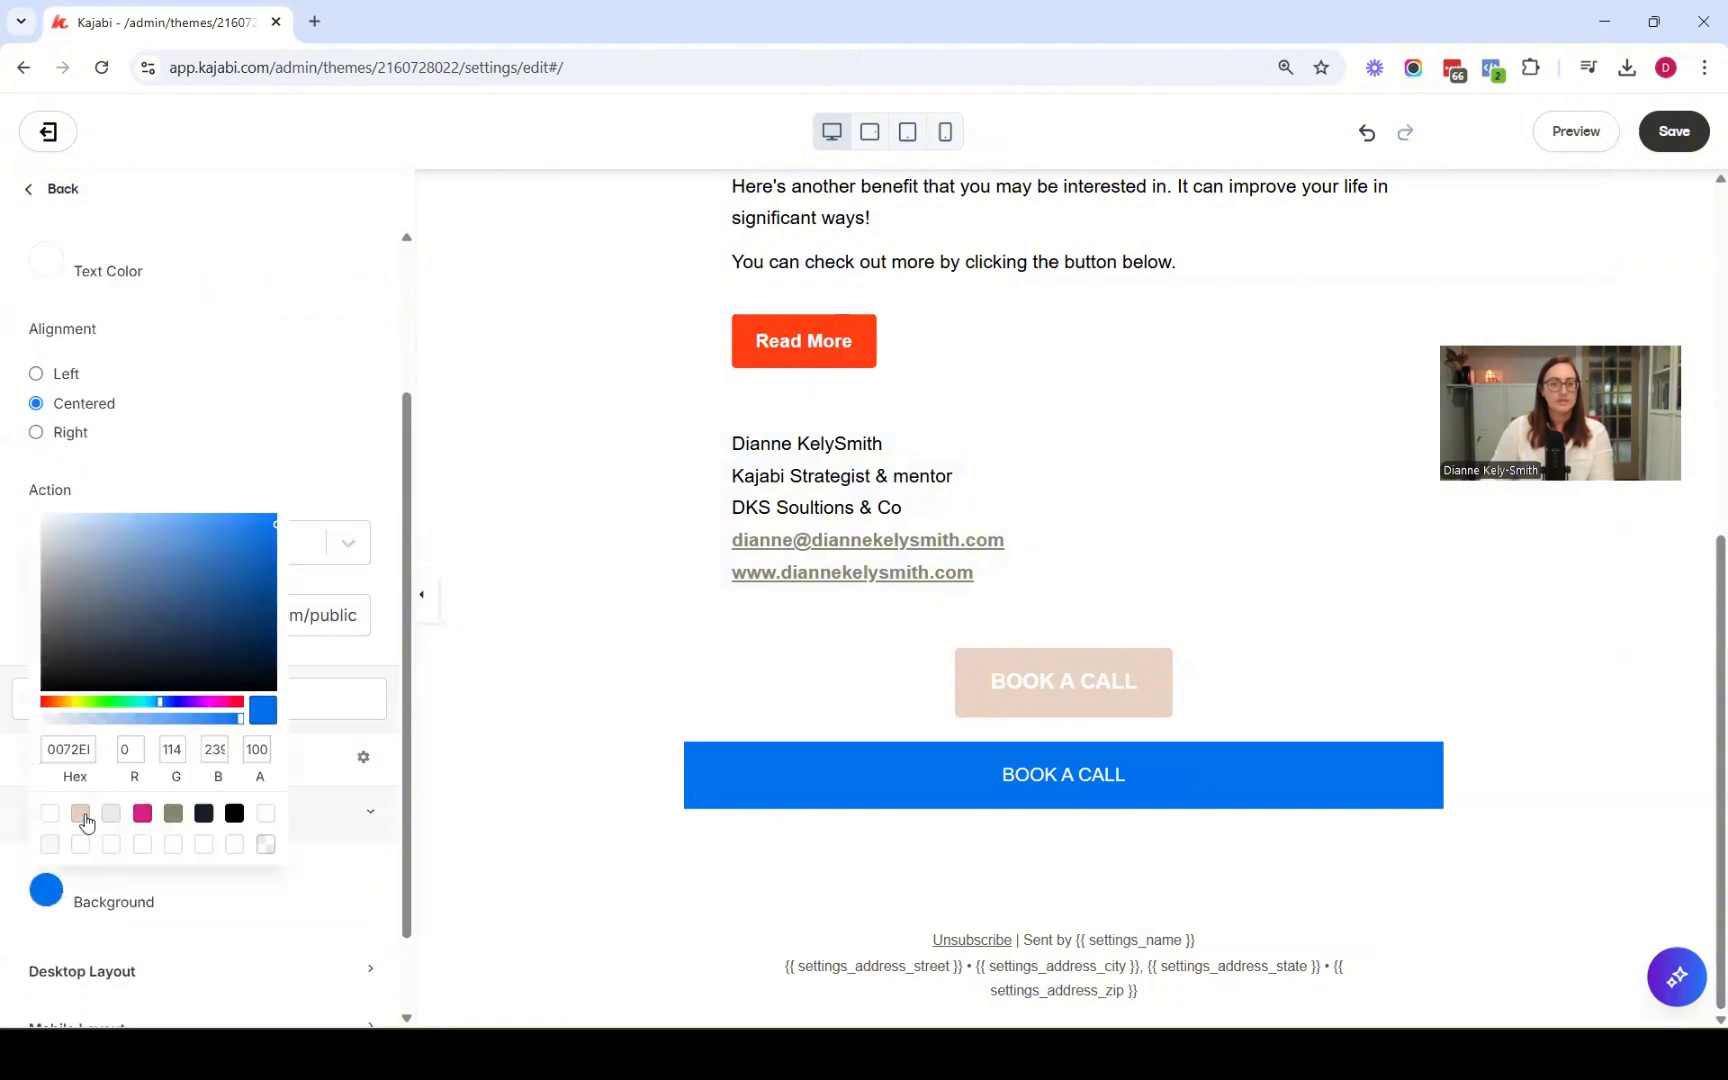
pyautogui.click(342, 770)
pyautogui.scroll(-1, 342, 770)
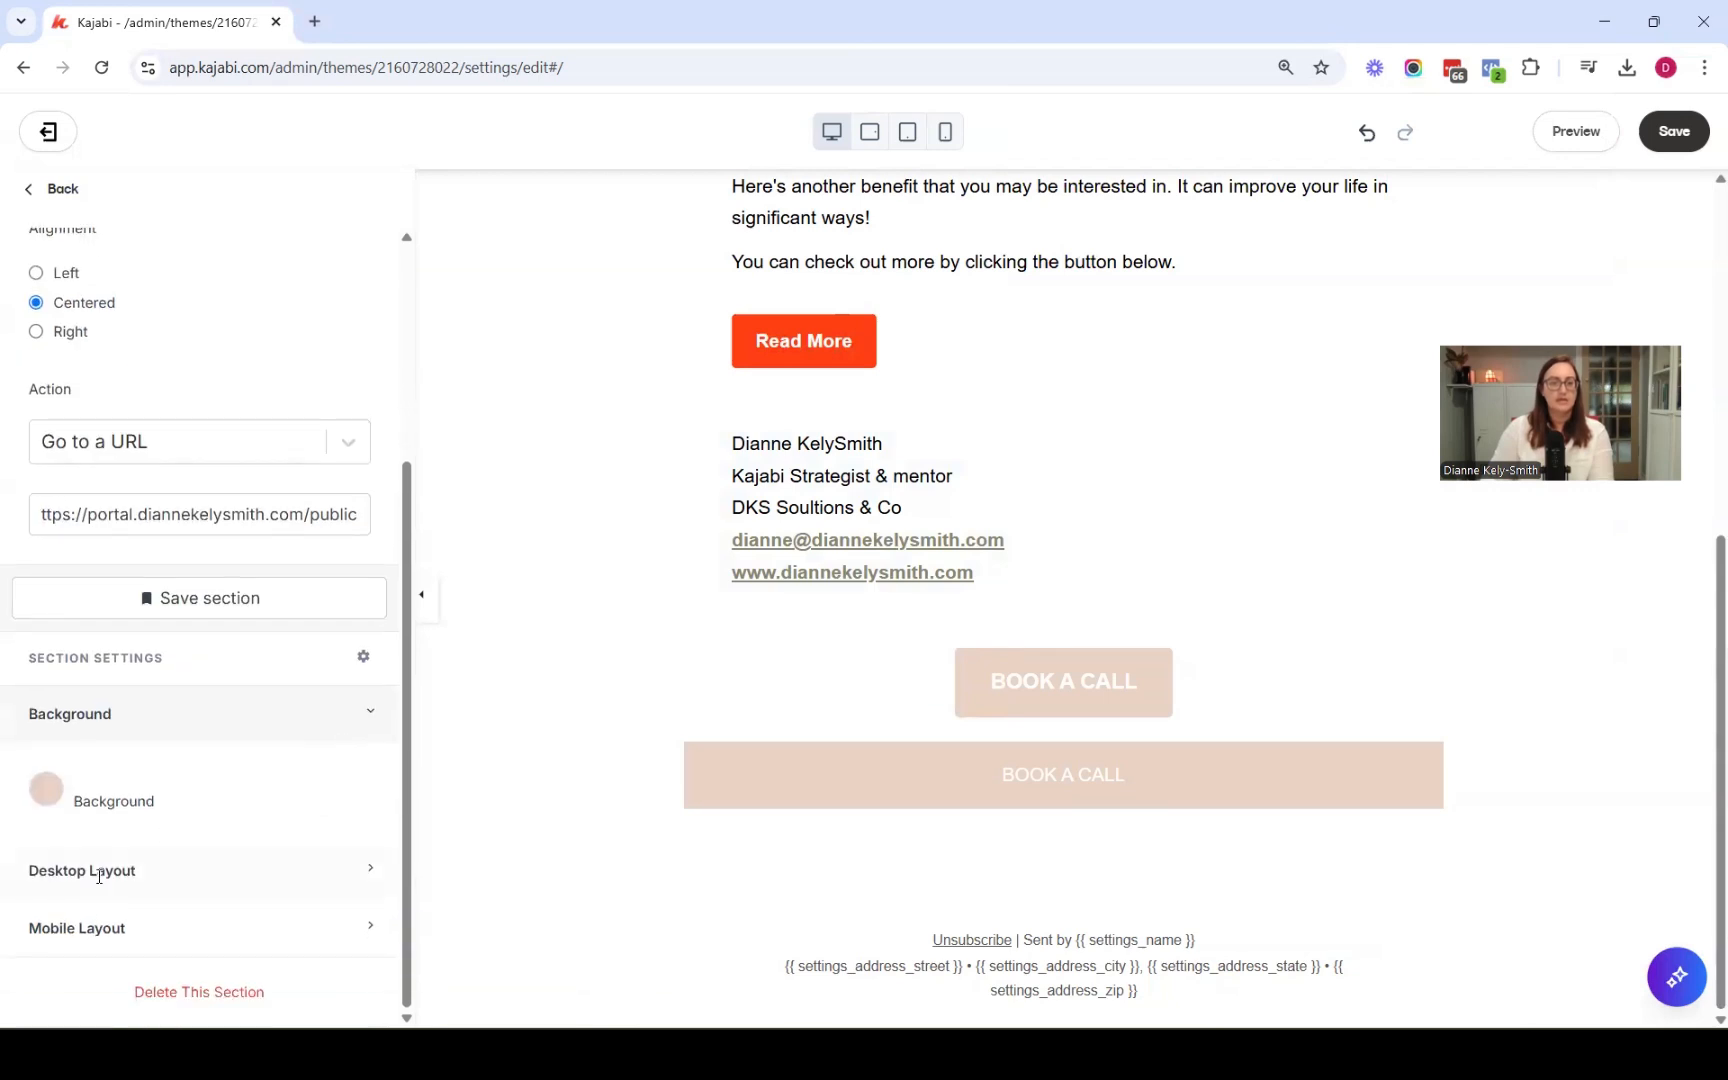
# Set the announcement's desktop top and bottom padding to 5
pyautogui.click(99, 872)
pyautogui.scroll(-2, 99, 876)
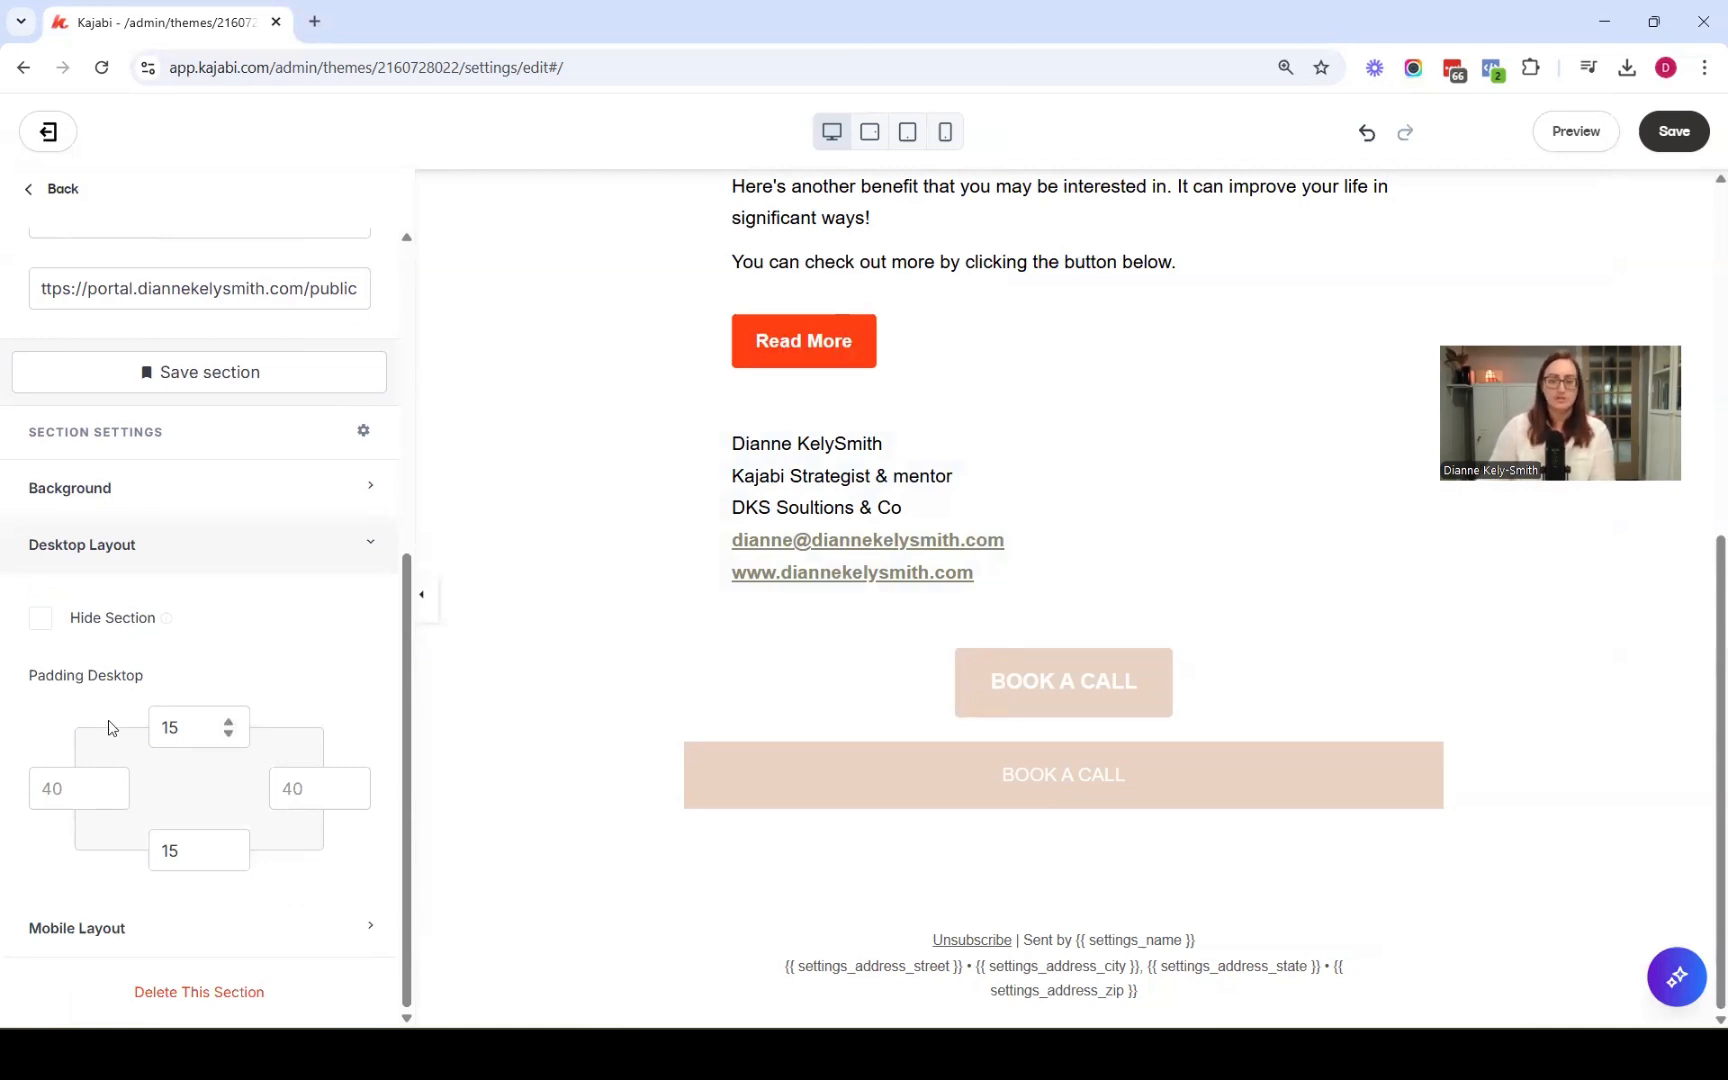
pyautogui.hotkey('ctrl', 'a')
pyautogui.write('5')
pyautogui.press('Tab')
pyautogui.press('Tab')
pyautogui.press('Tab')
pyautogui.write('5')
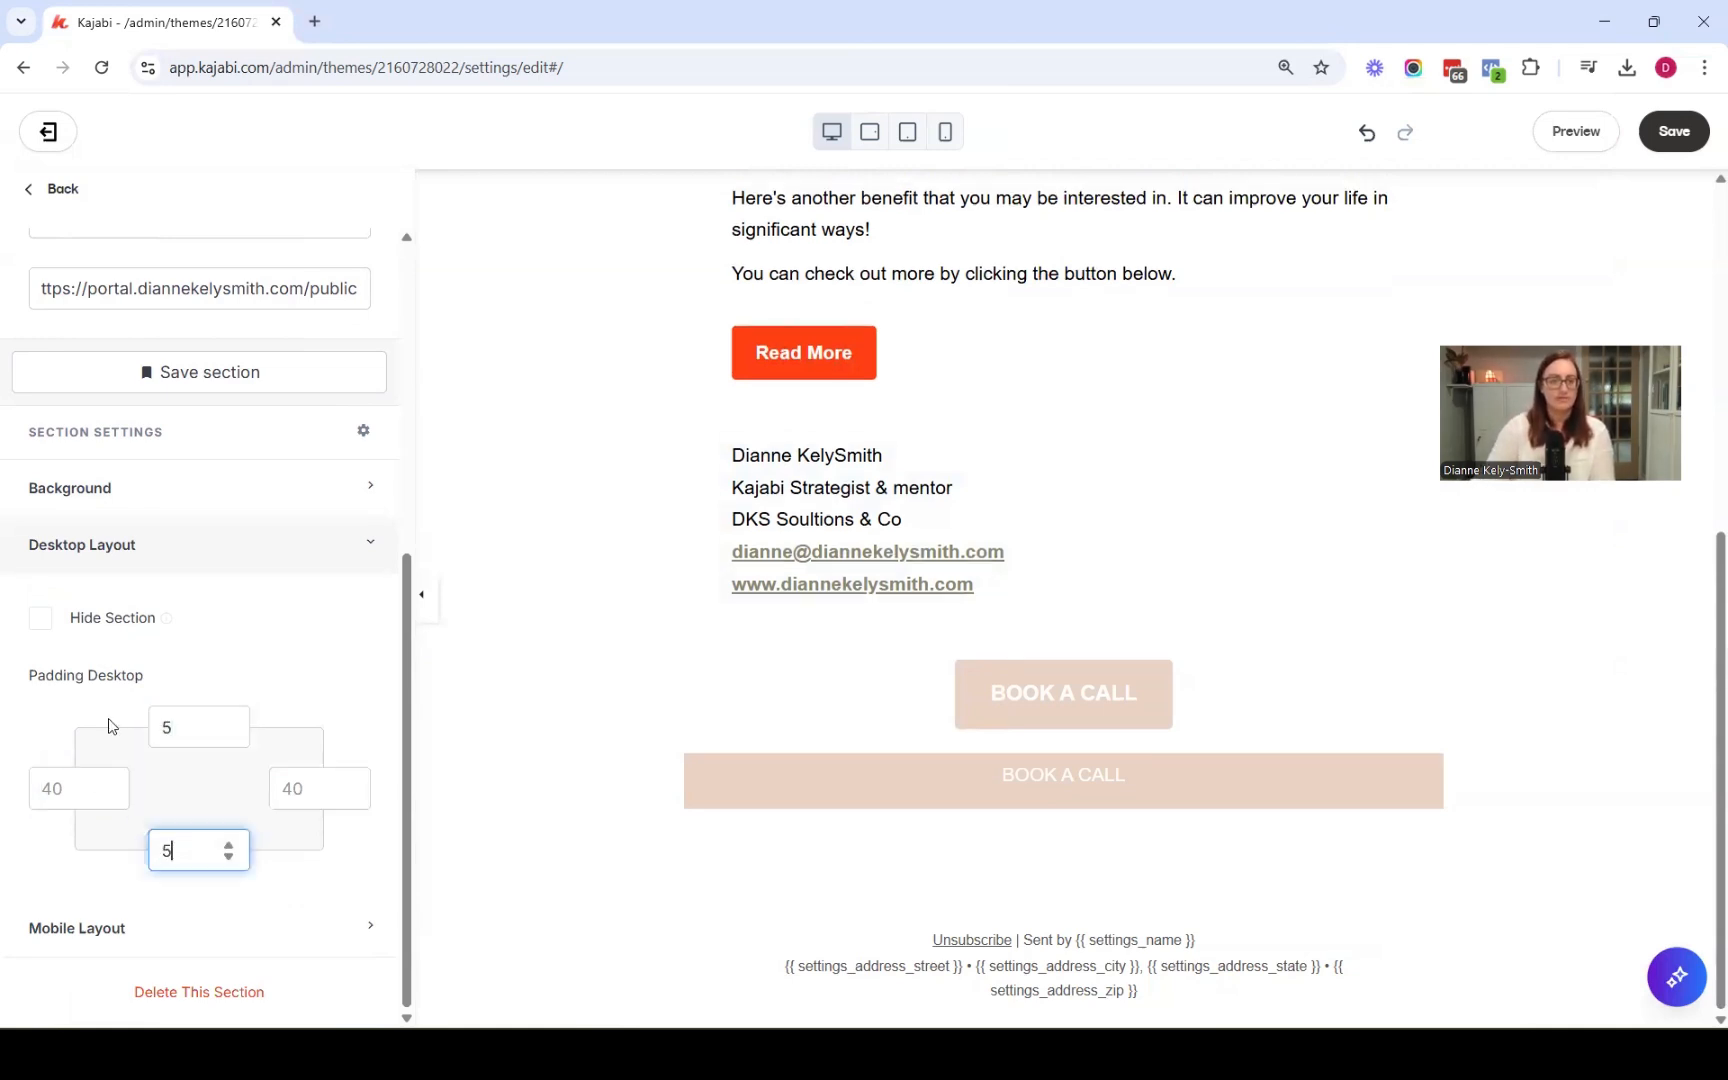
# Set the announcement's mobile top and bottom padding to 5 and save the email
pyautogui.click(104, 928)
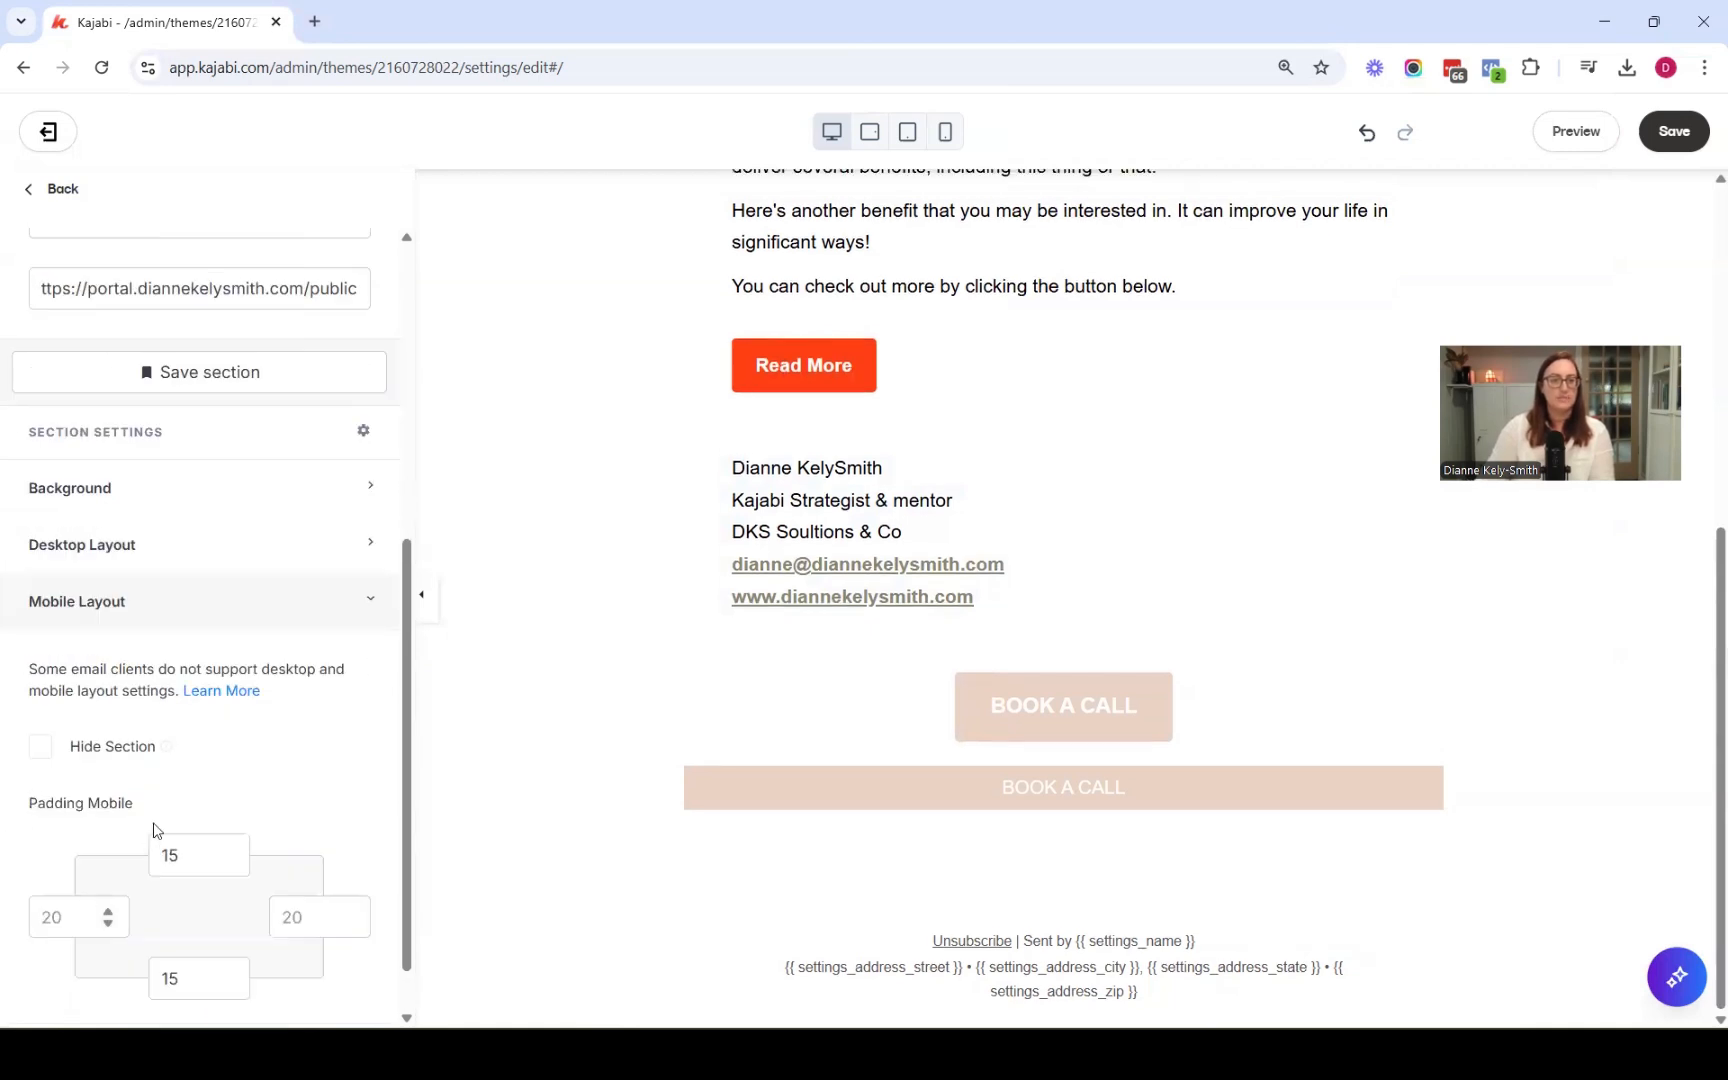
pyautogui.moveTo(193, 853); pyautogui.dragTo(136, 853)
pyautogui.write('5')
pyautogui.press('Tab')
pyautogui.press('Tab')
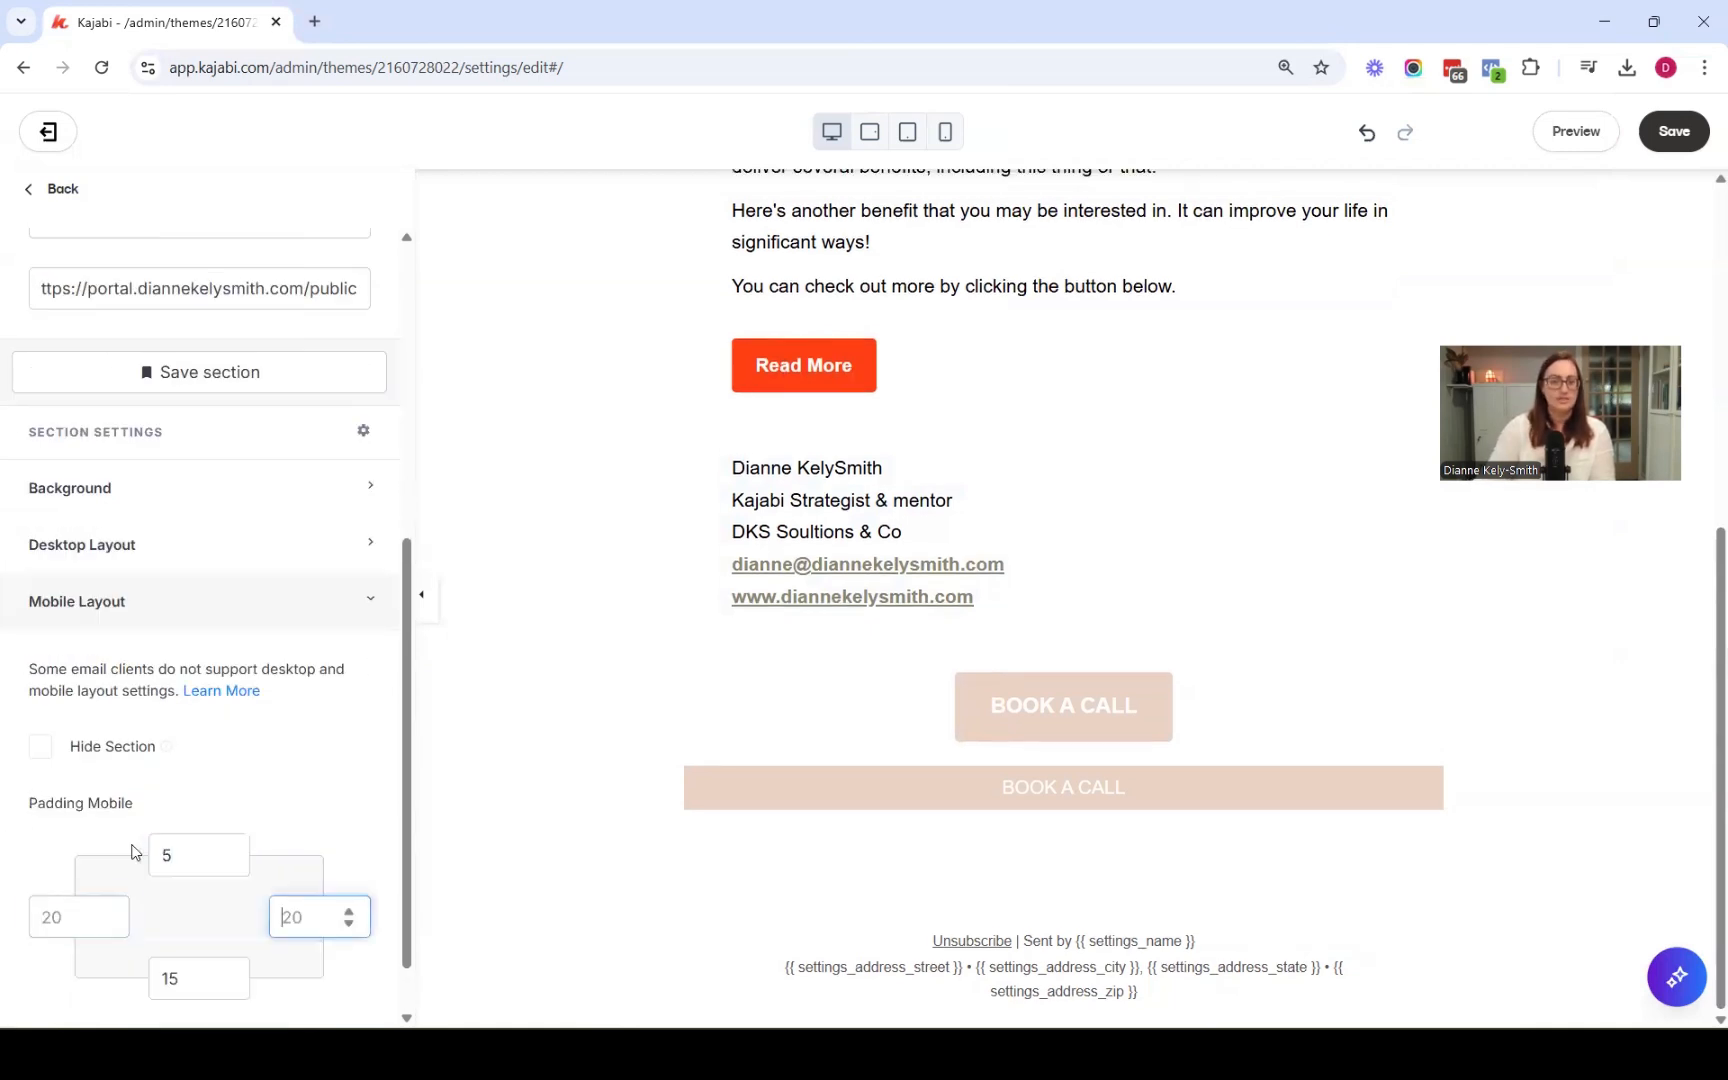
pyautogui.press('Tab')
pyautogui.write('5')
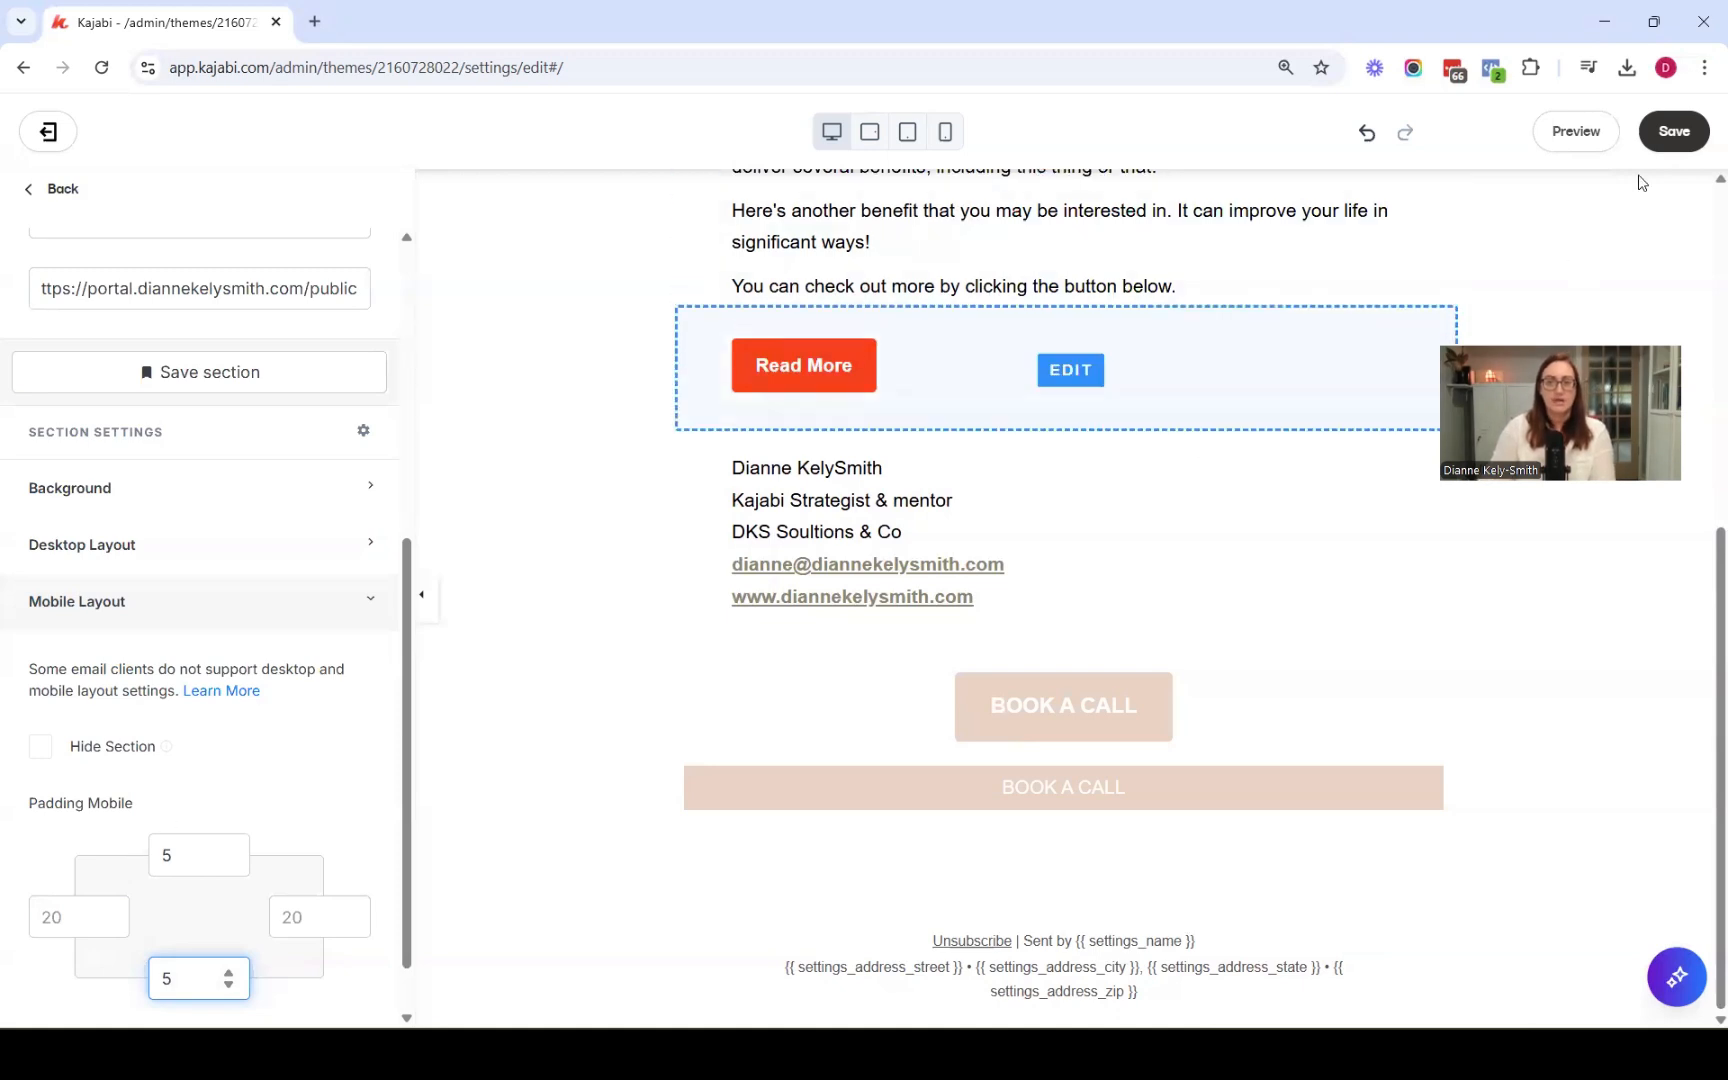
pyautogui.click(1672, 143)
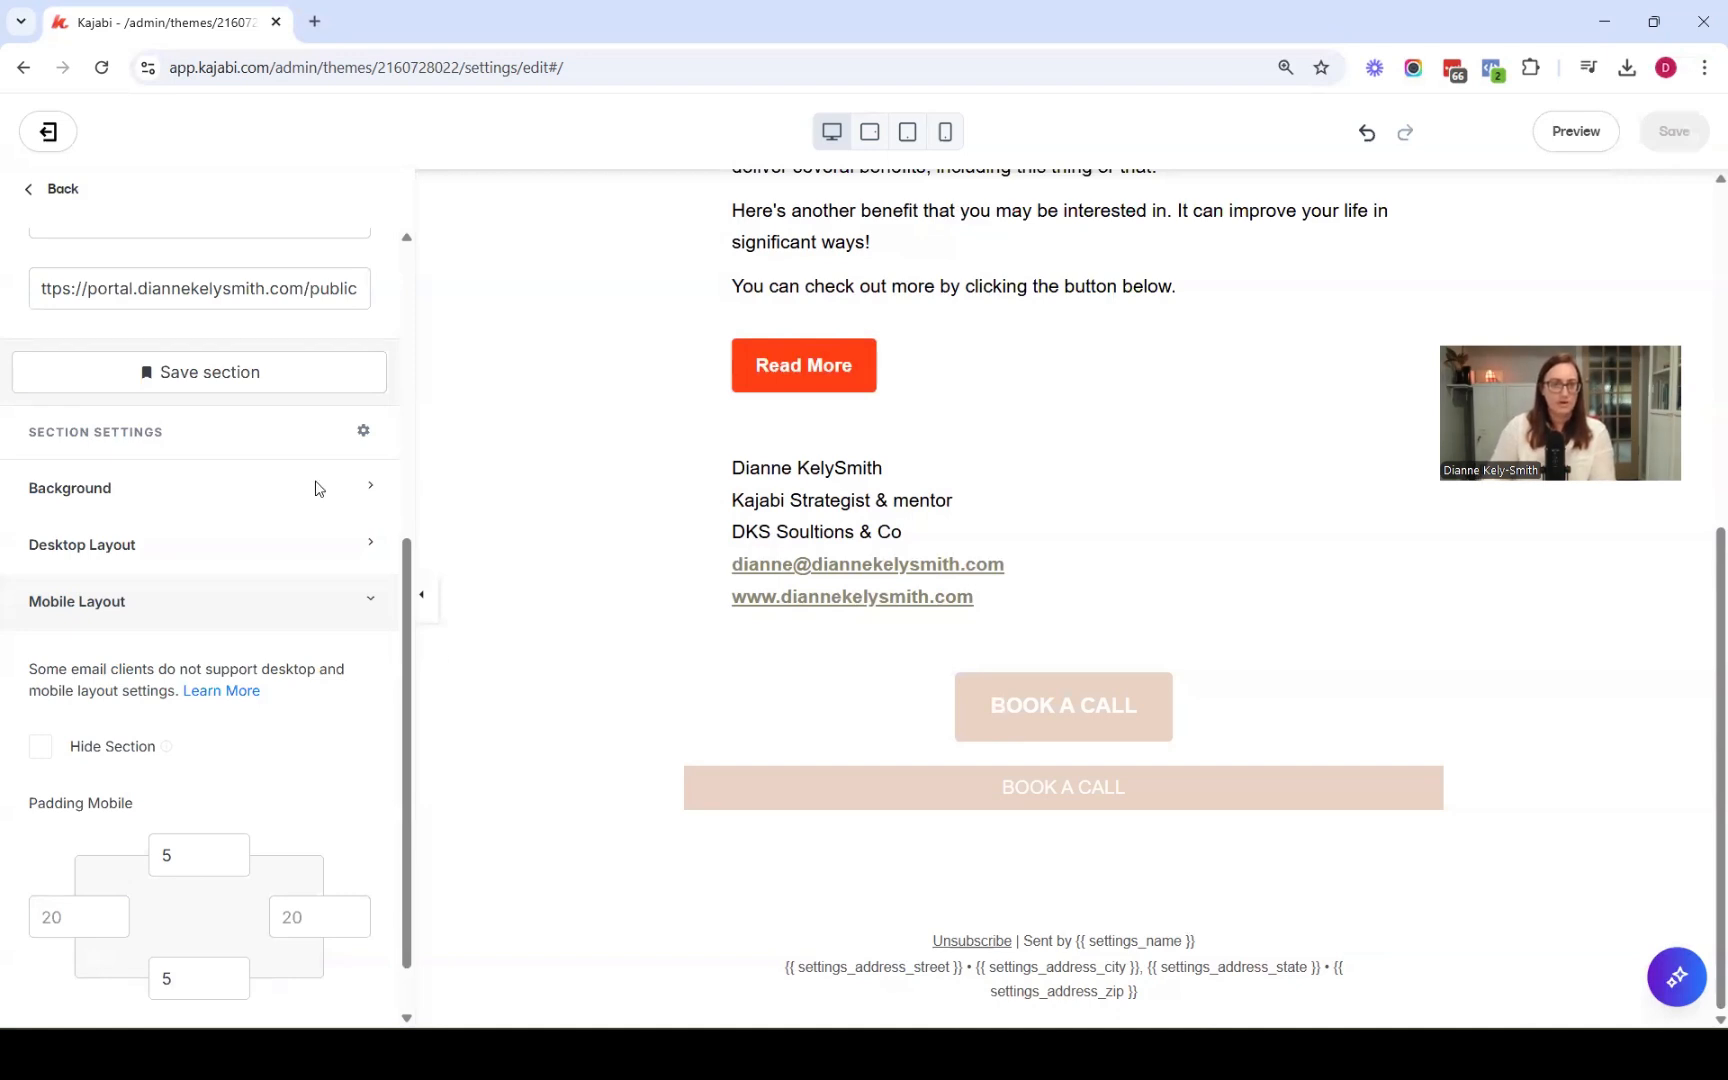
# Save the announcement as a reusable section named [Email] Footer annoucements
pyautogui.scroll(3, 454, 457)
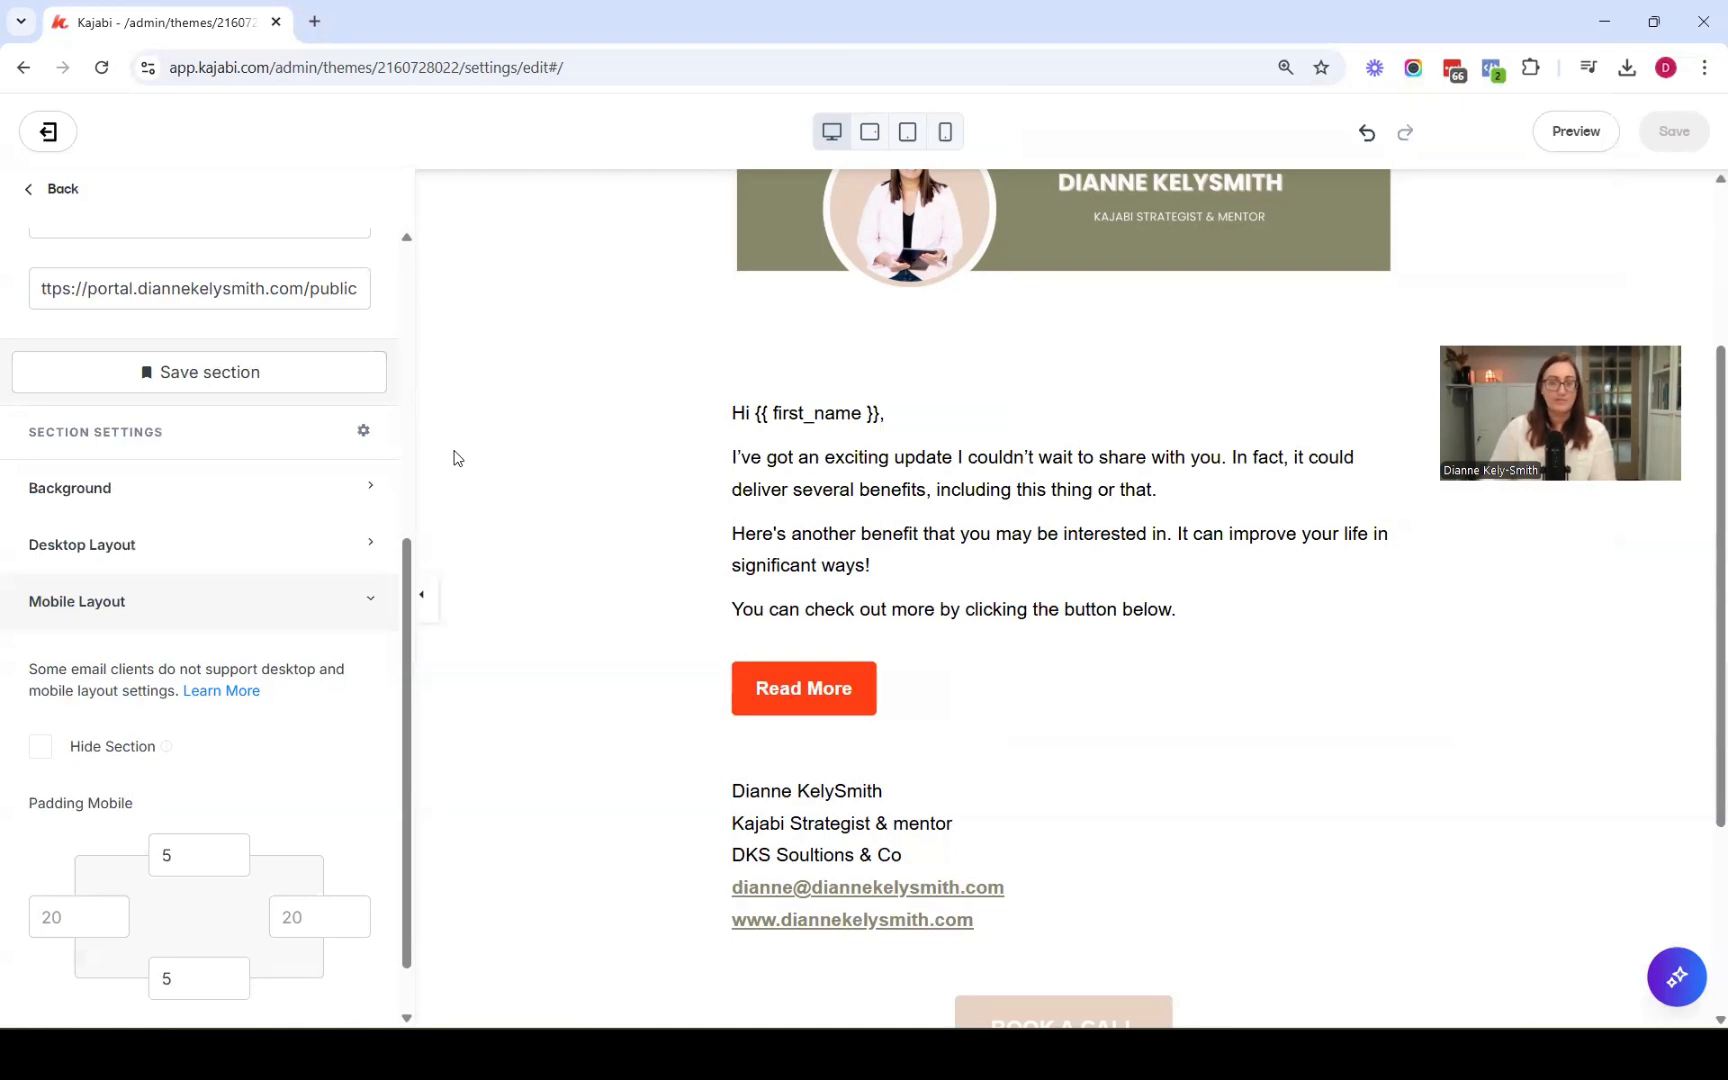
pyautogui.click(222, 388)
pyautogui.click(112, 545)
pyautogui.write('[Email] Footer annoucements')
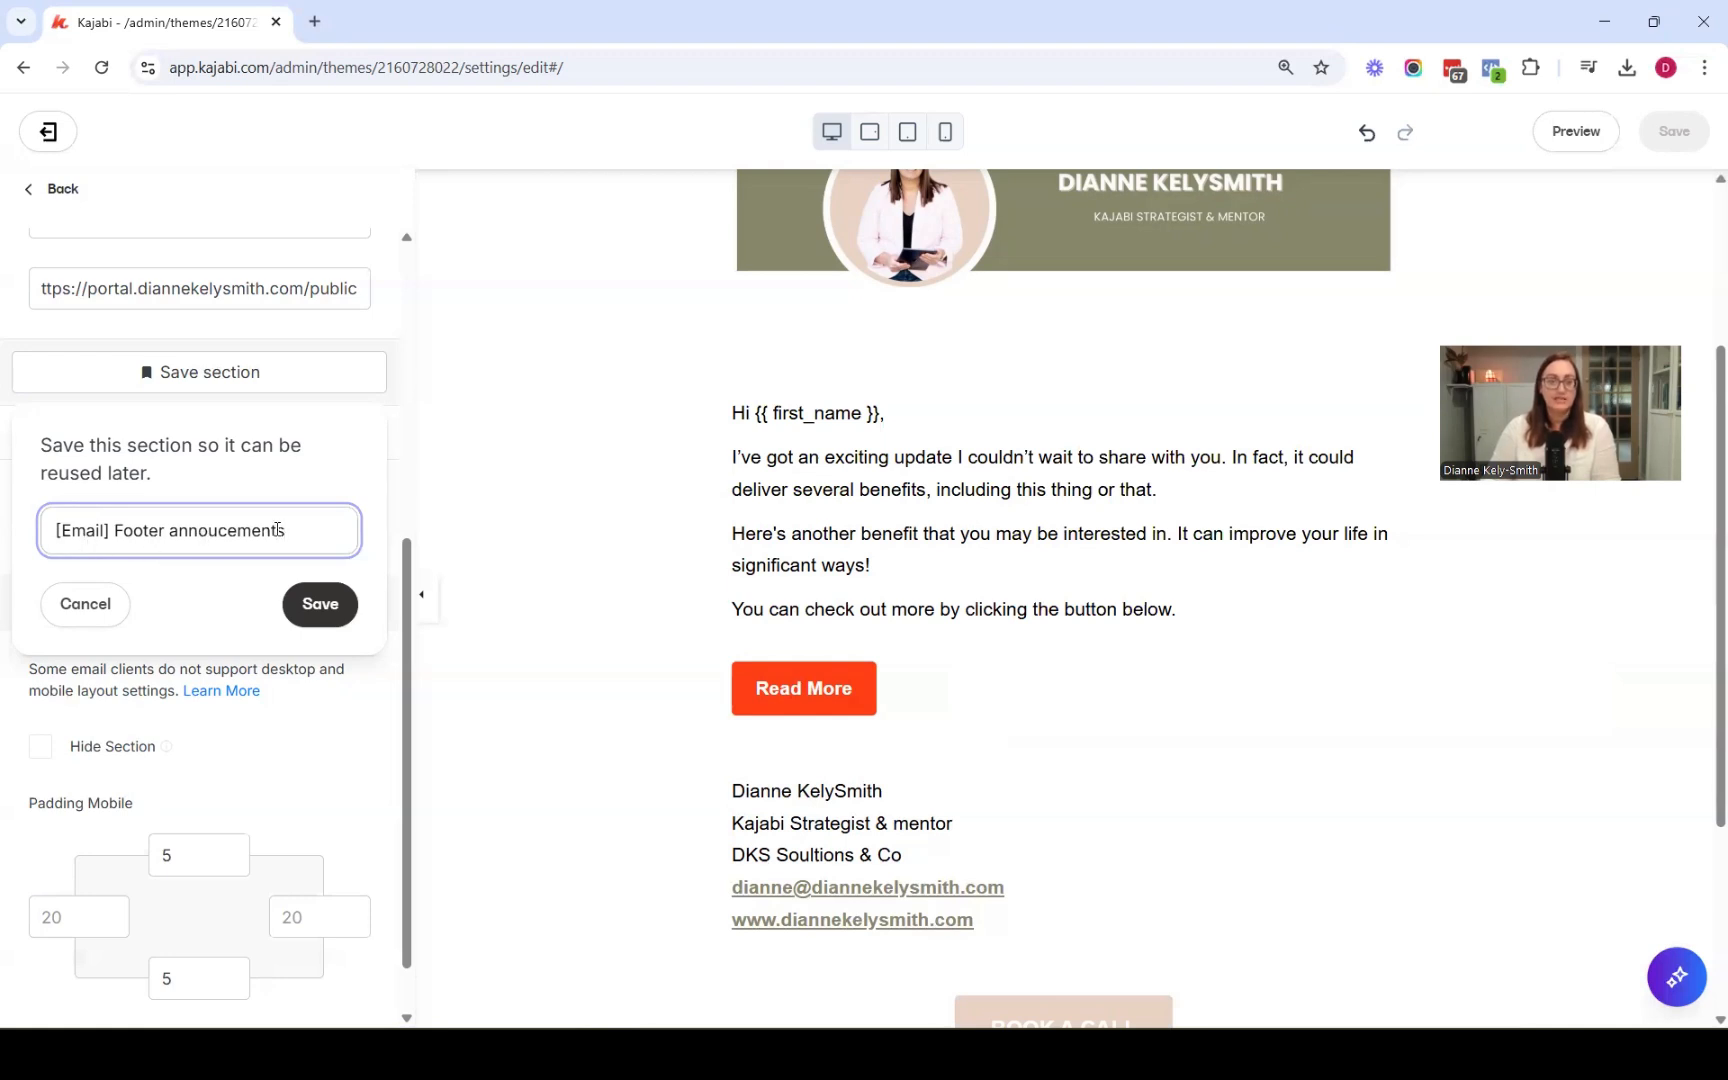
pyautogui.click(314, 605)
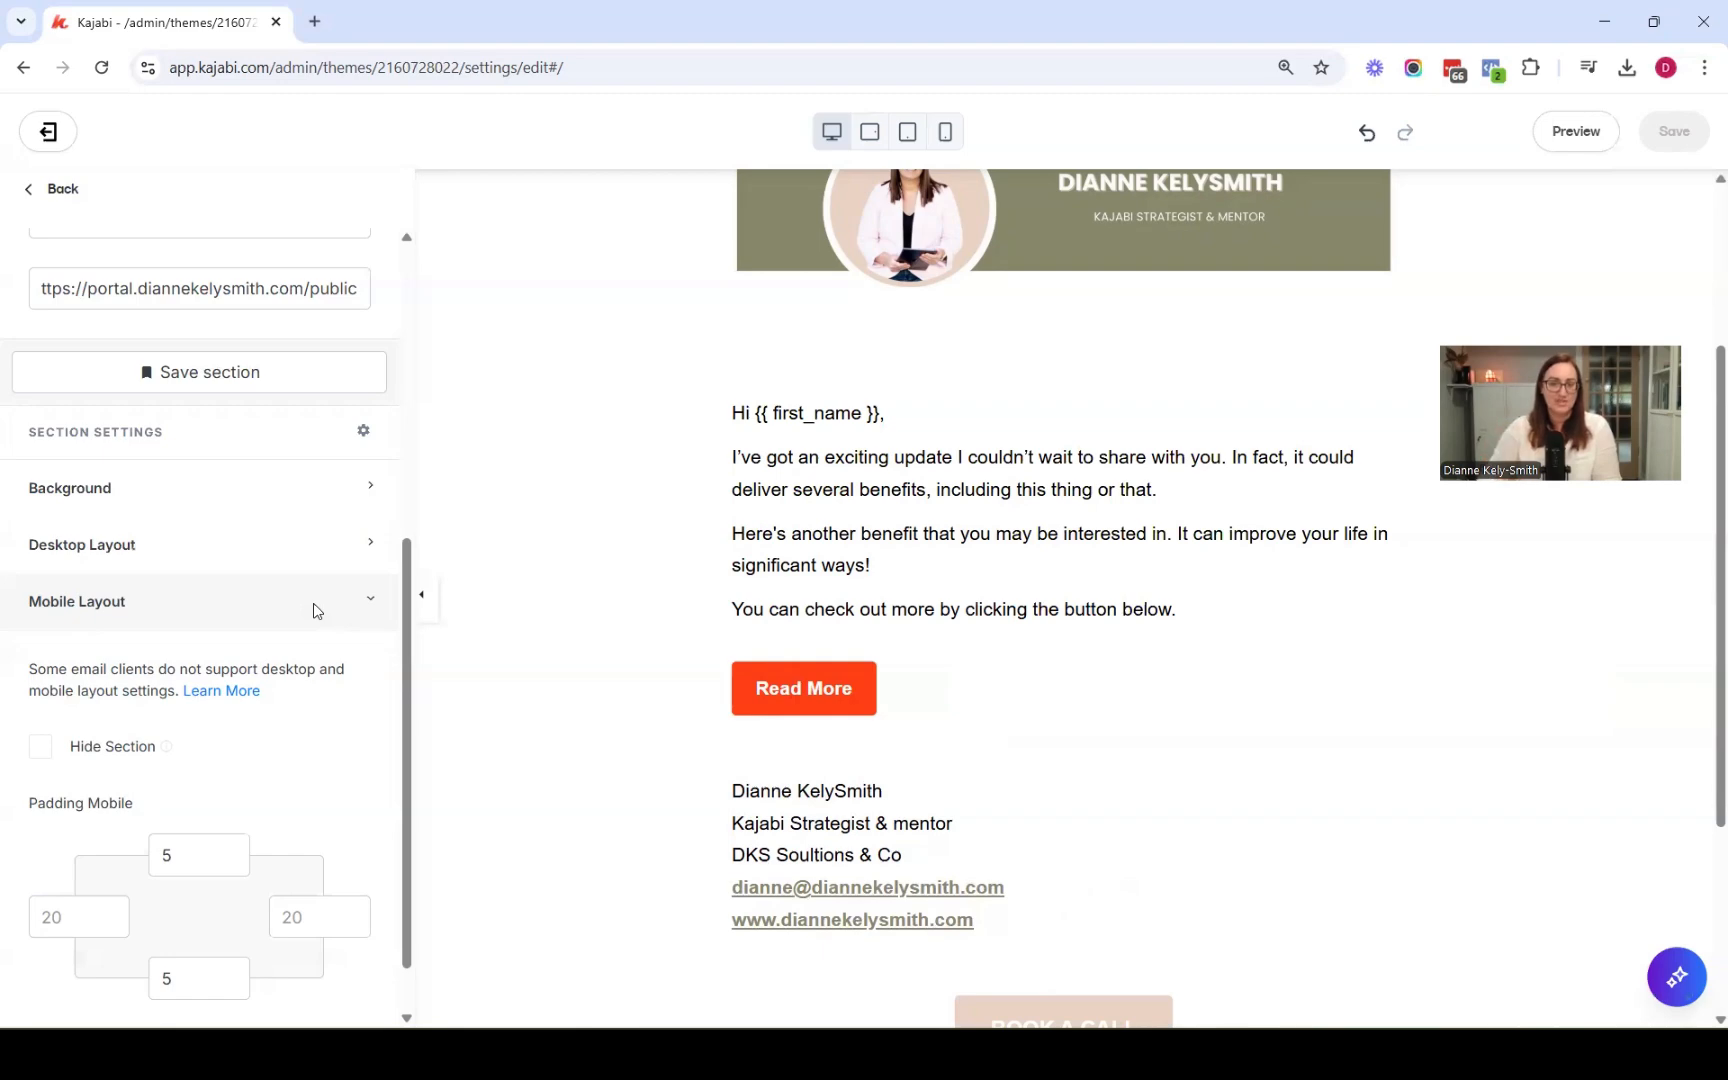
# Rename the announcement section to Book a Call
pyautogui.scroll(-2, 279, 593)
pyautogui.scroll(-2, 603, 589)
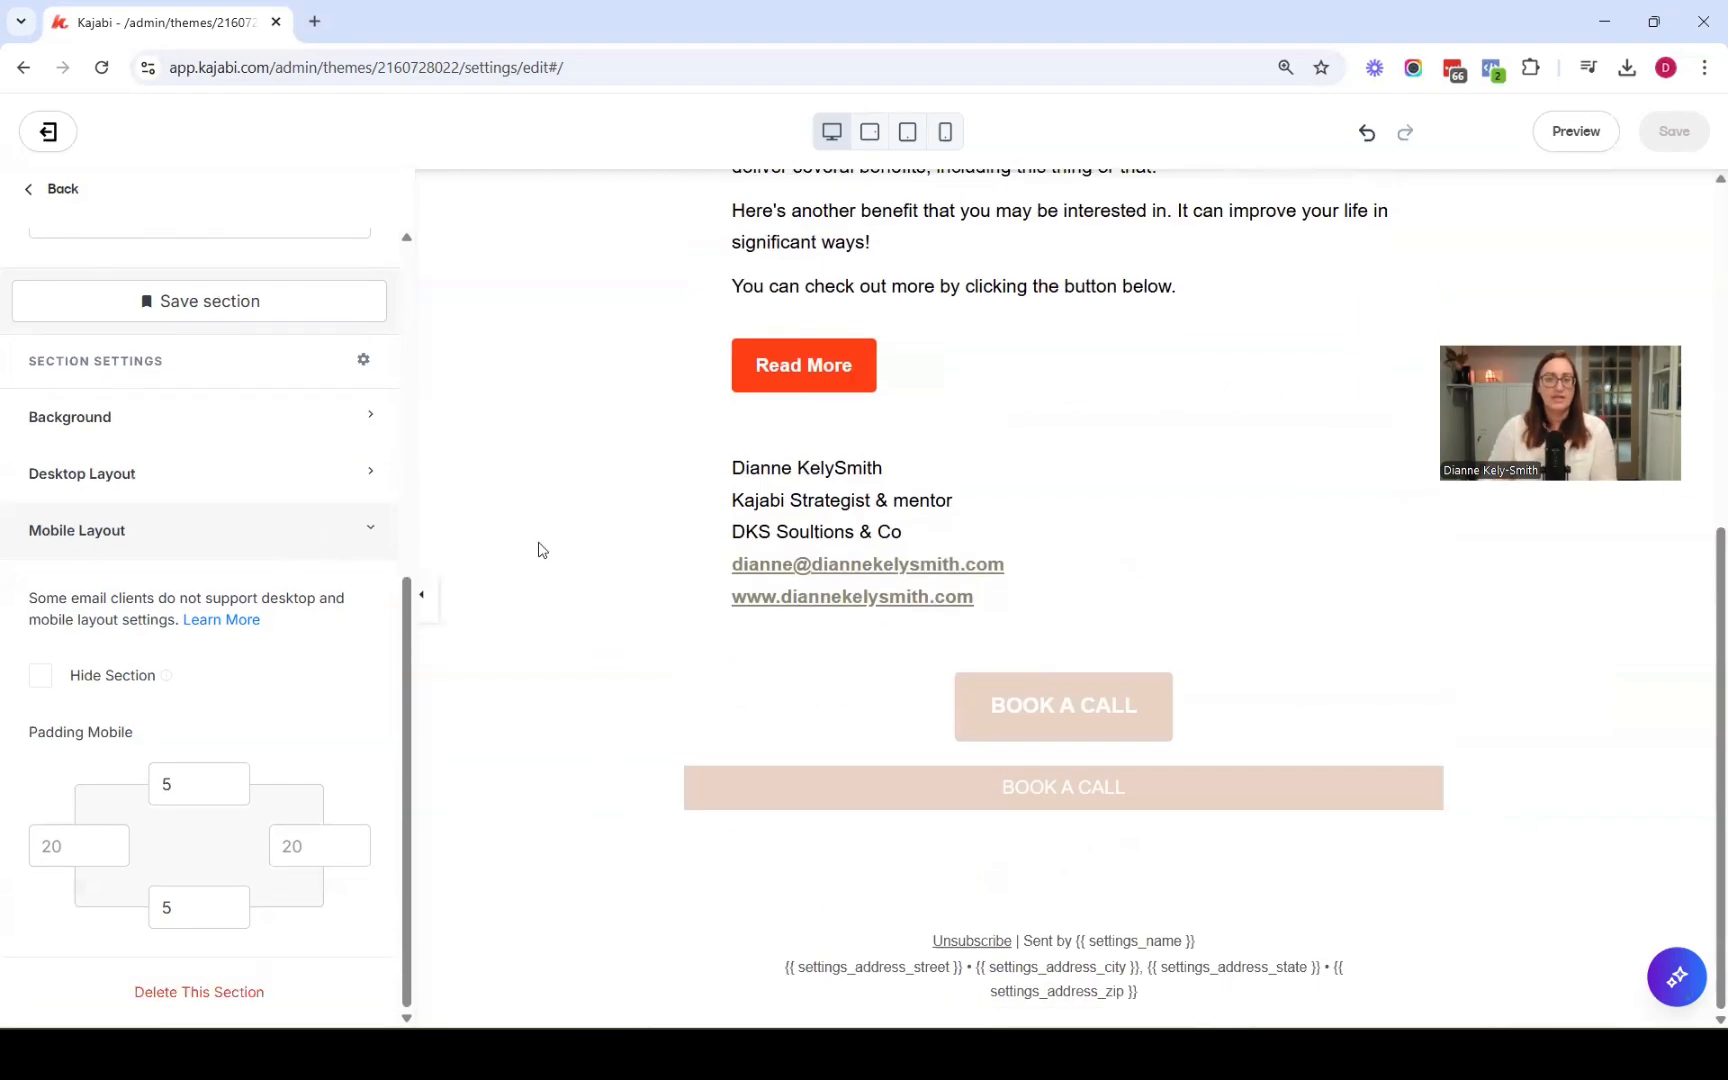
pyautogui.click(57, 192)
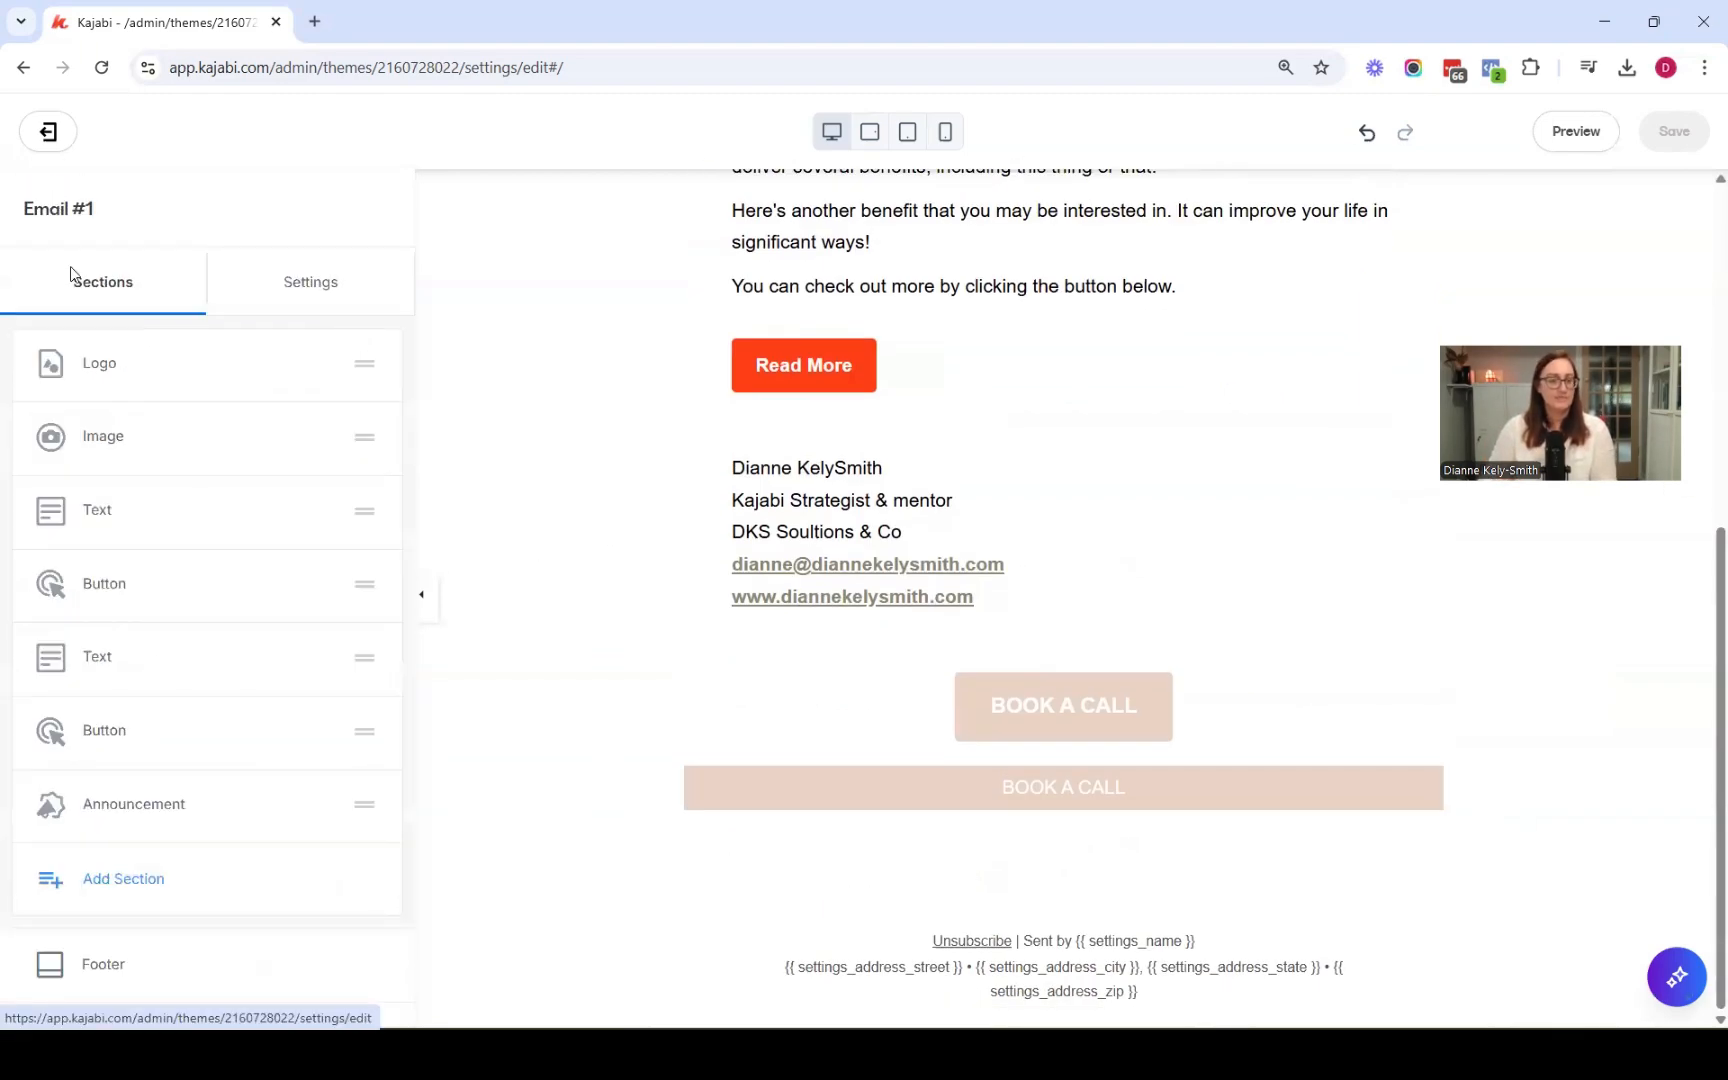
pyautogui.click(317, 806)
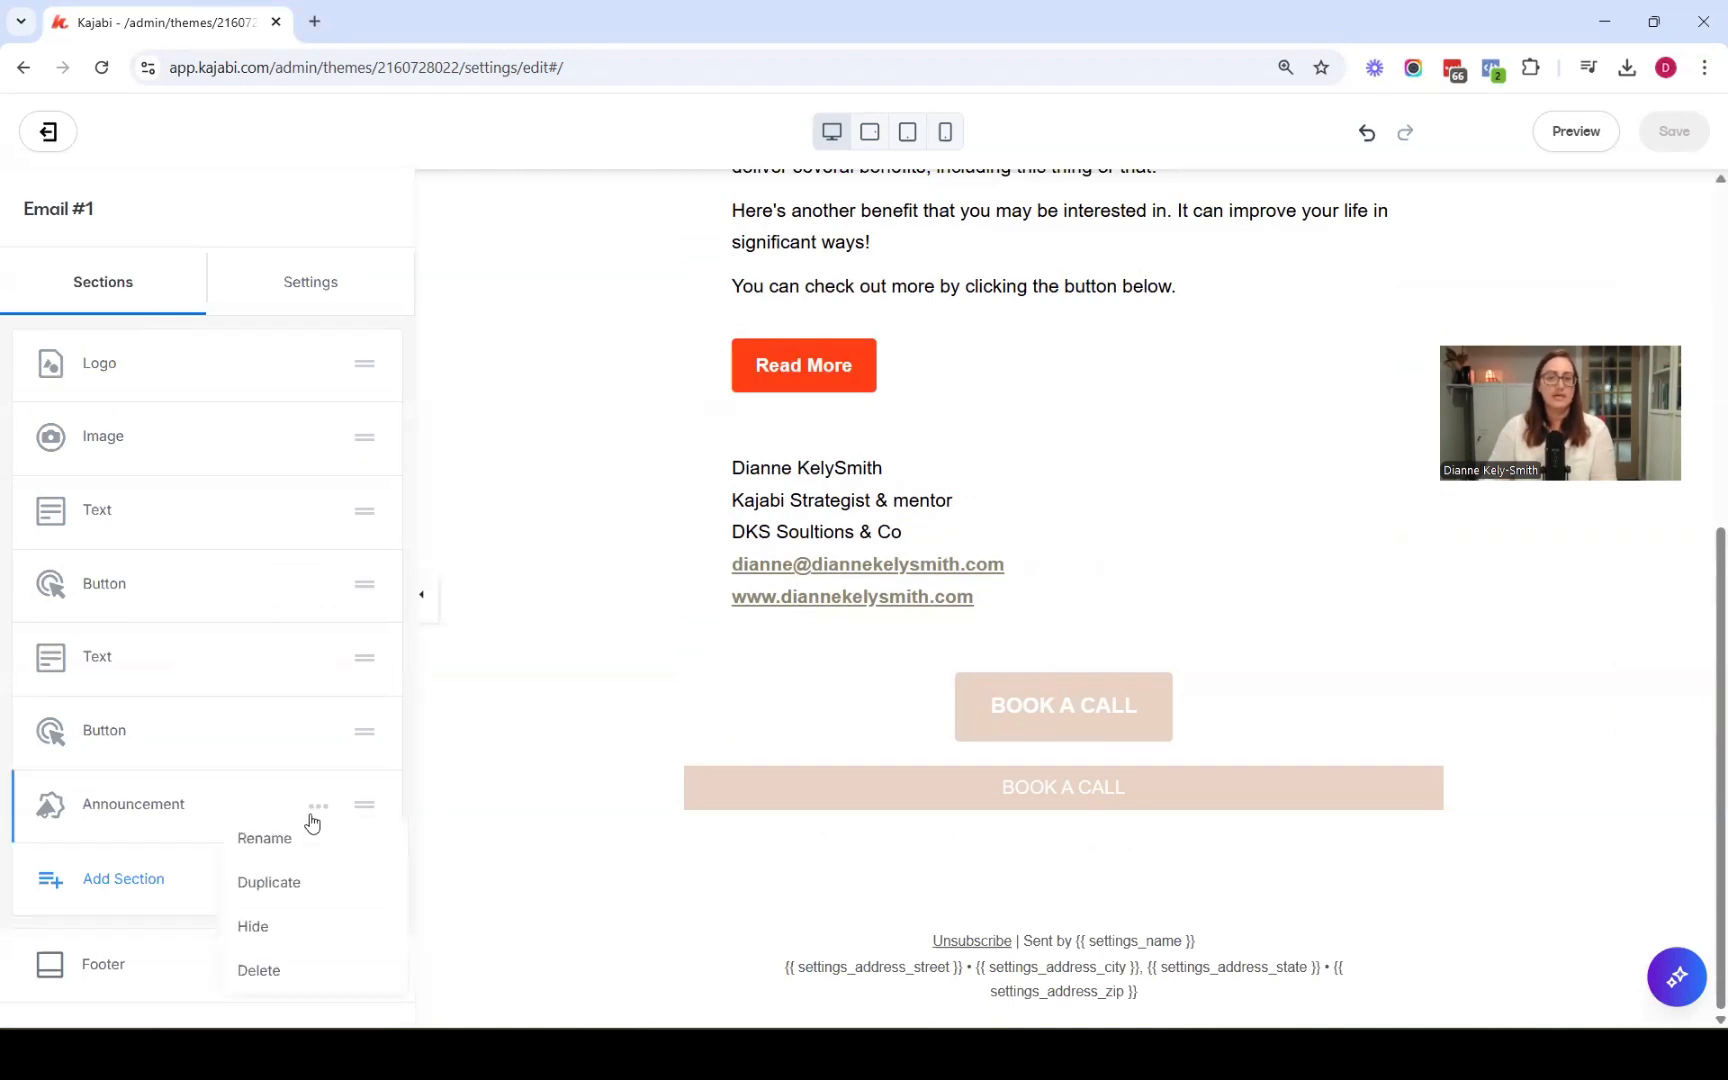
pyautogui.click(265, 836)
pyautogui.write('B')
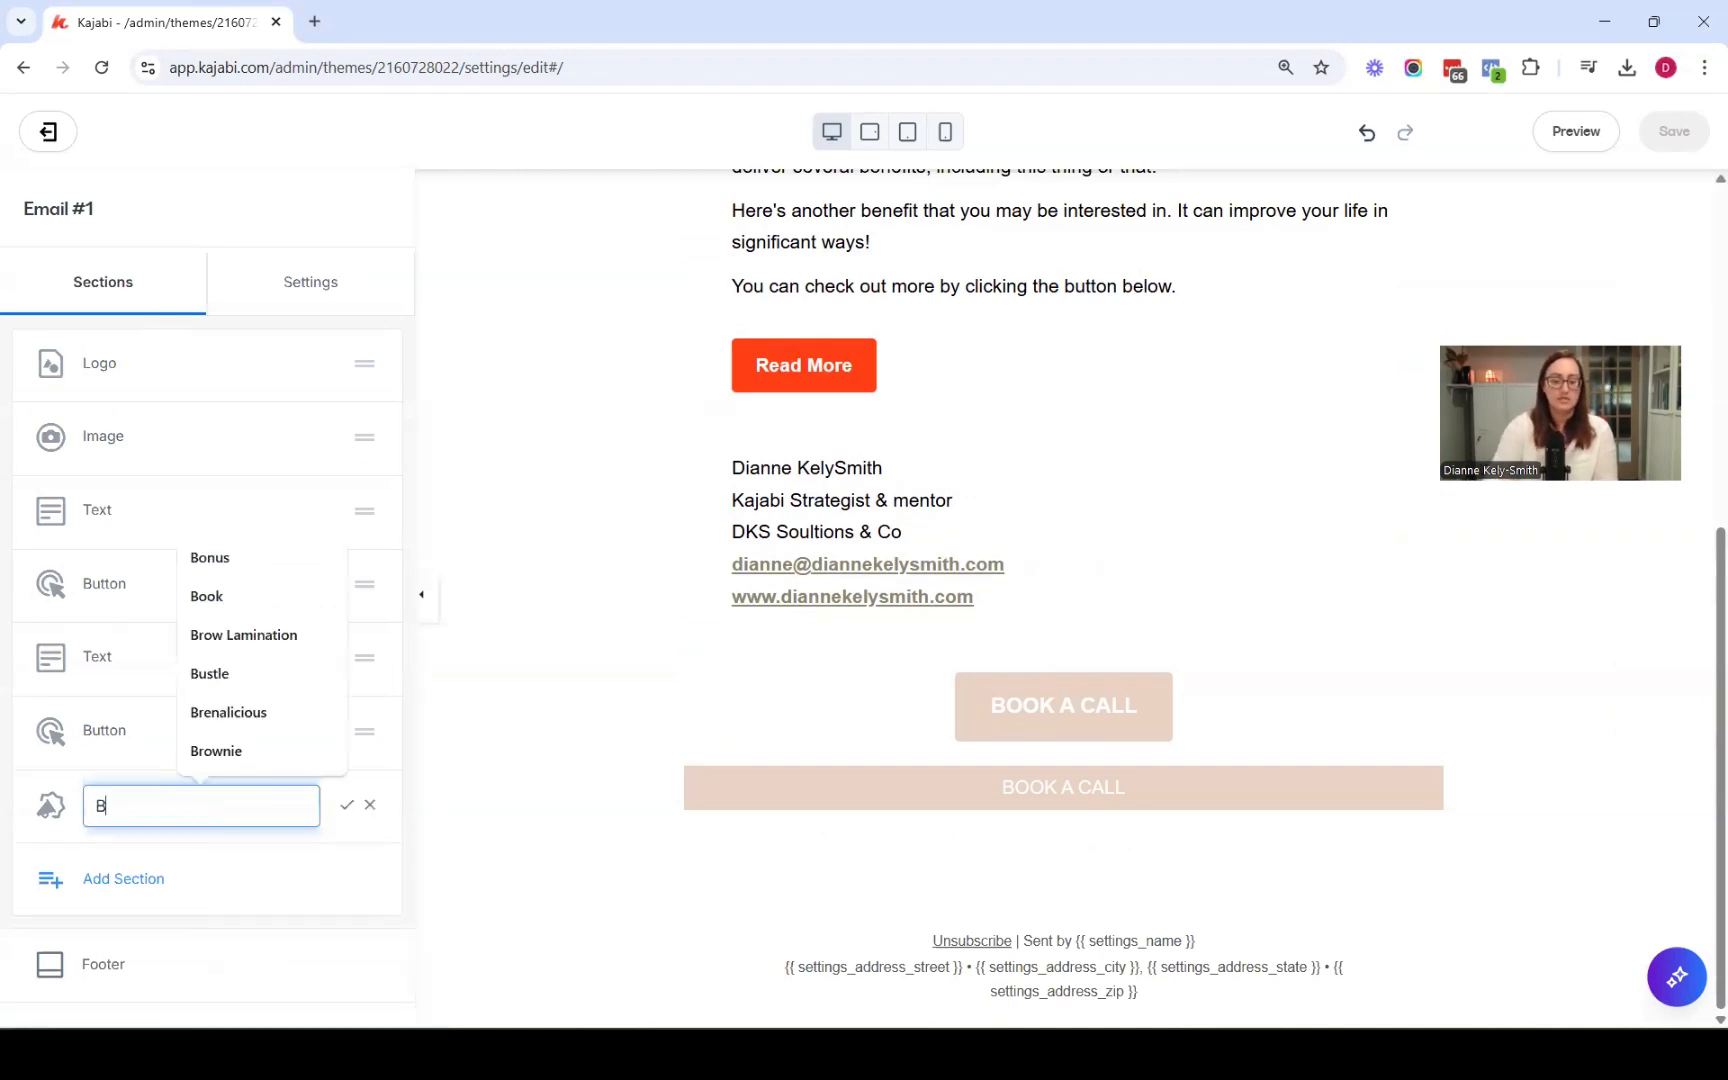
pyautogui.write('ook a Call')
pyautogui.press('Return')
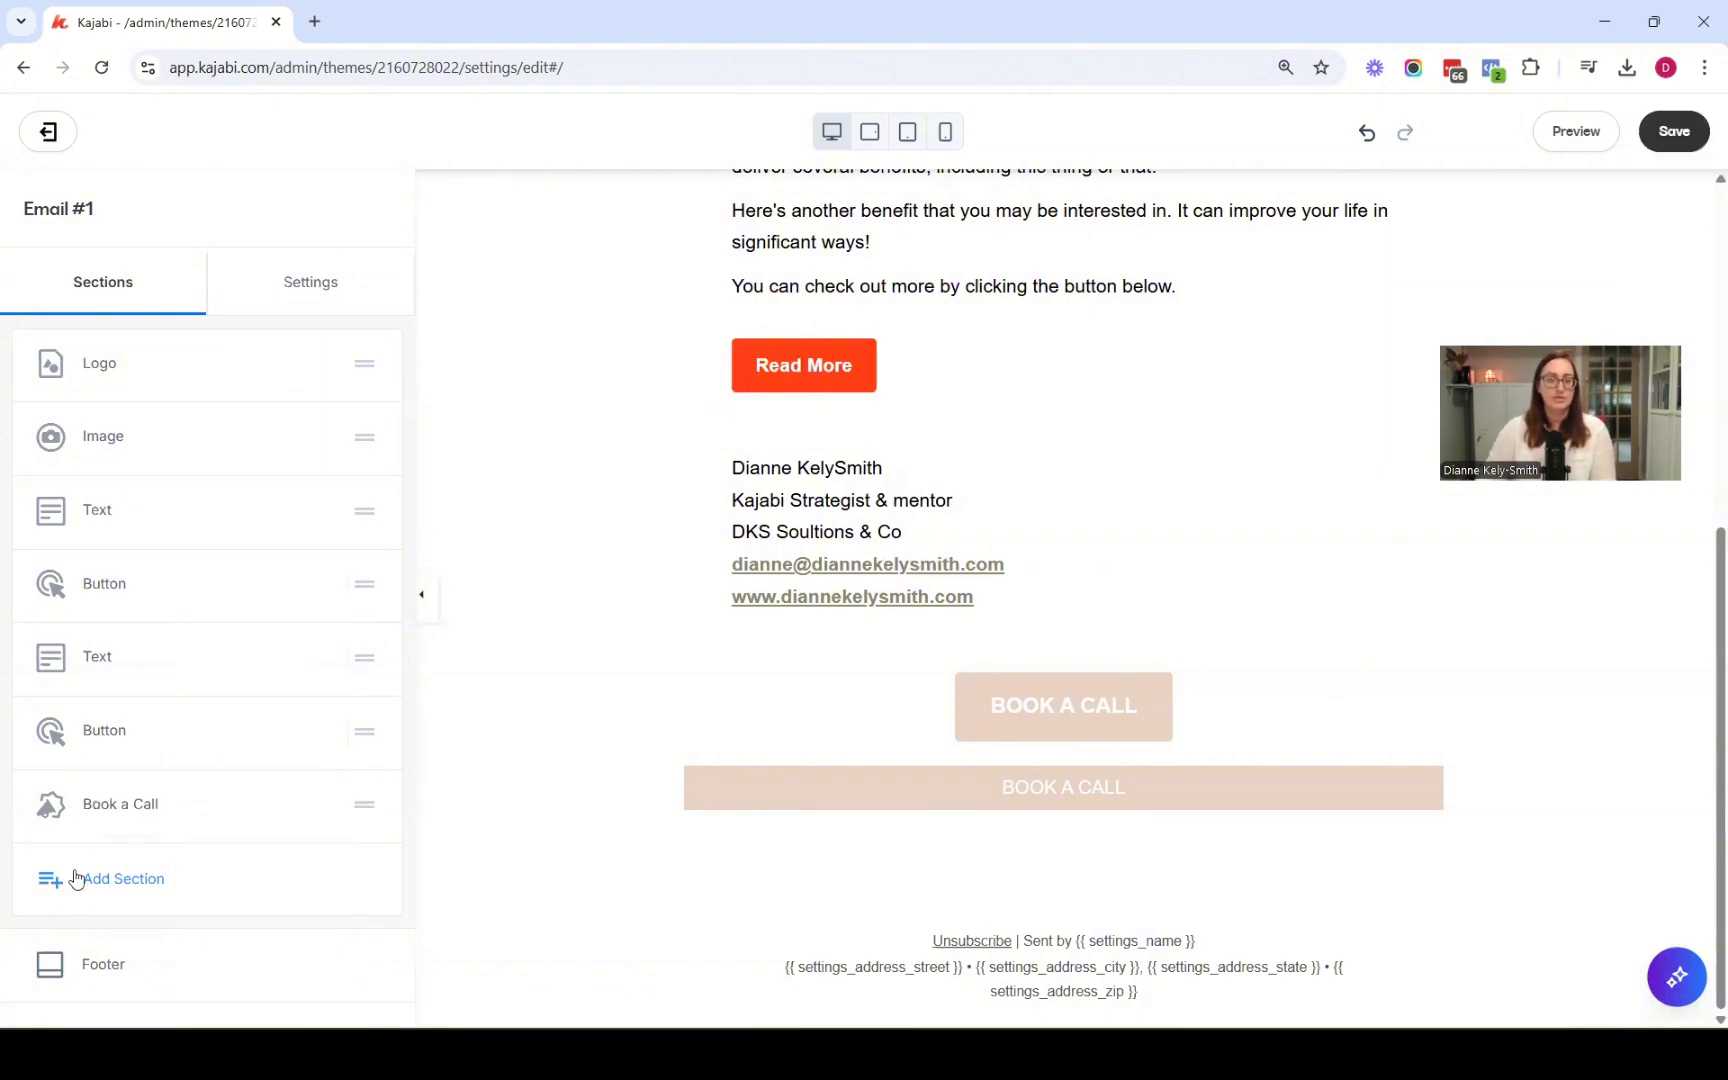
# Duplicate the Book a Call section and change the copy's text to BOOK A VIP DAY
pyautogui.click(316, 810)
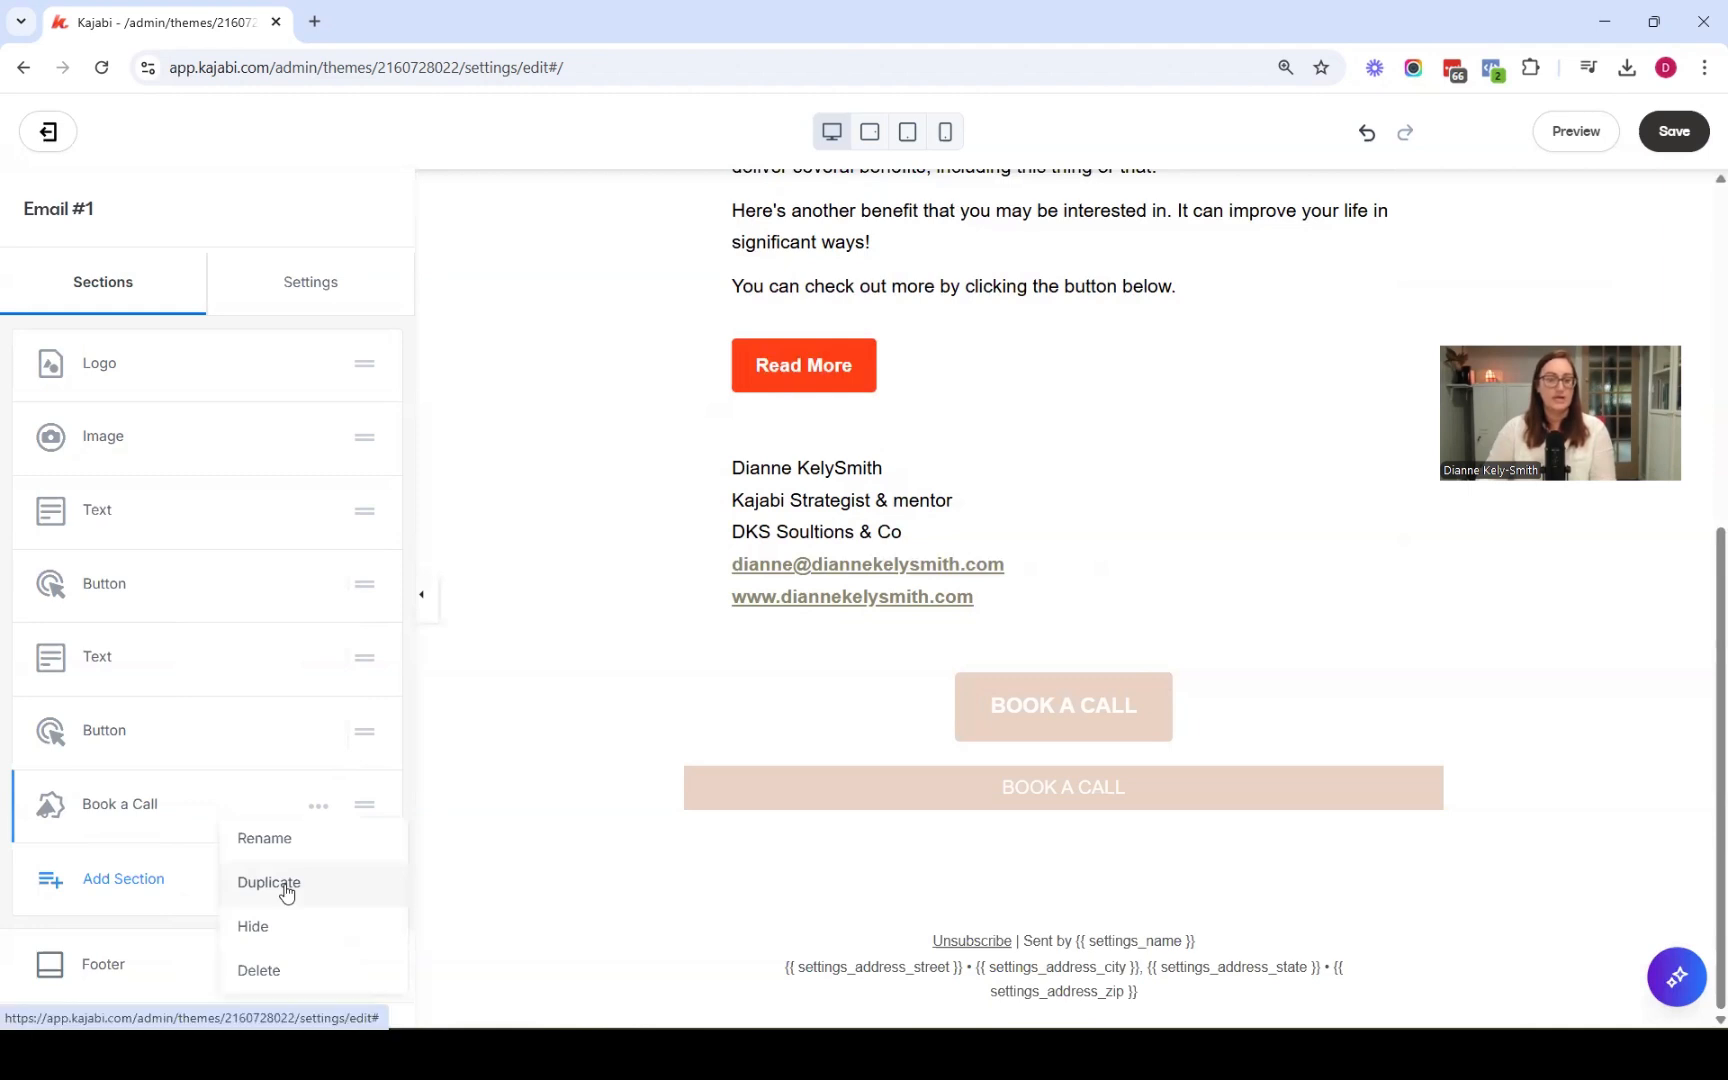
pyautogui.click(286, 890)
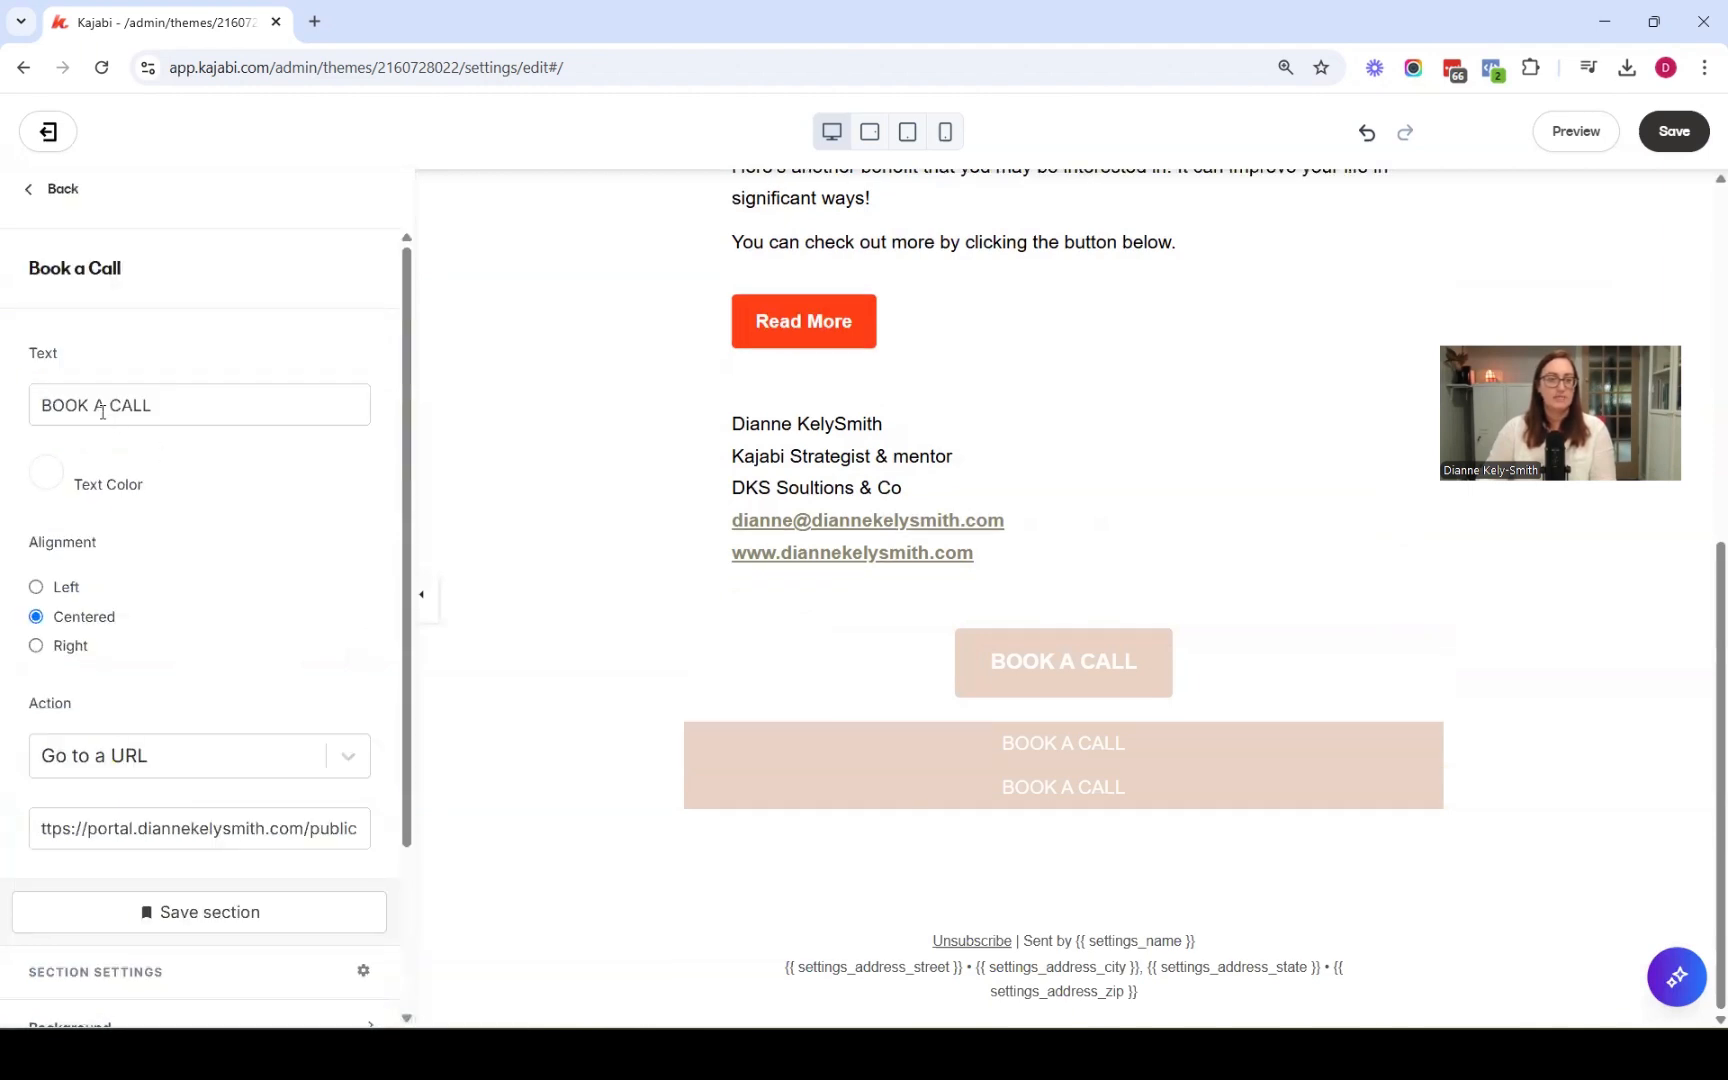
pyautogui.moveTo(113, 404); pyautogui.dragTo(124, 404)
pyautogui.write('VIP DAY')
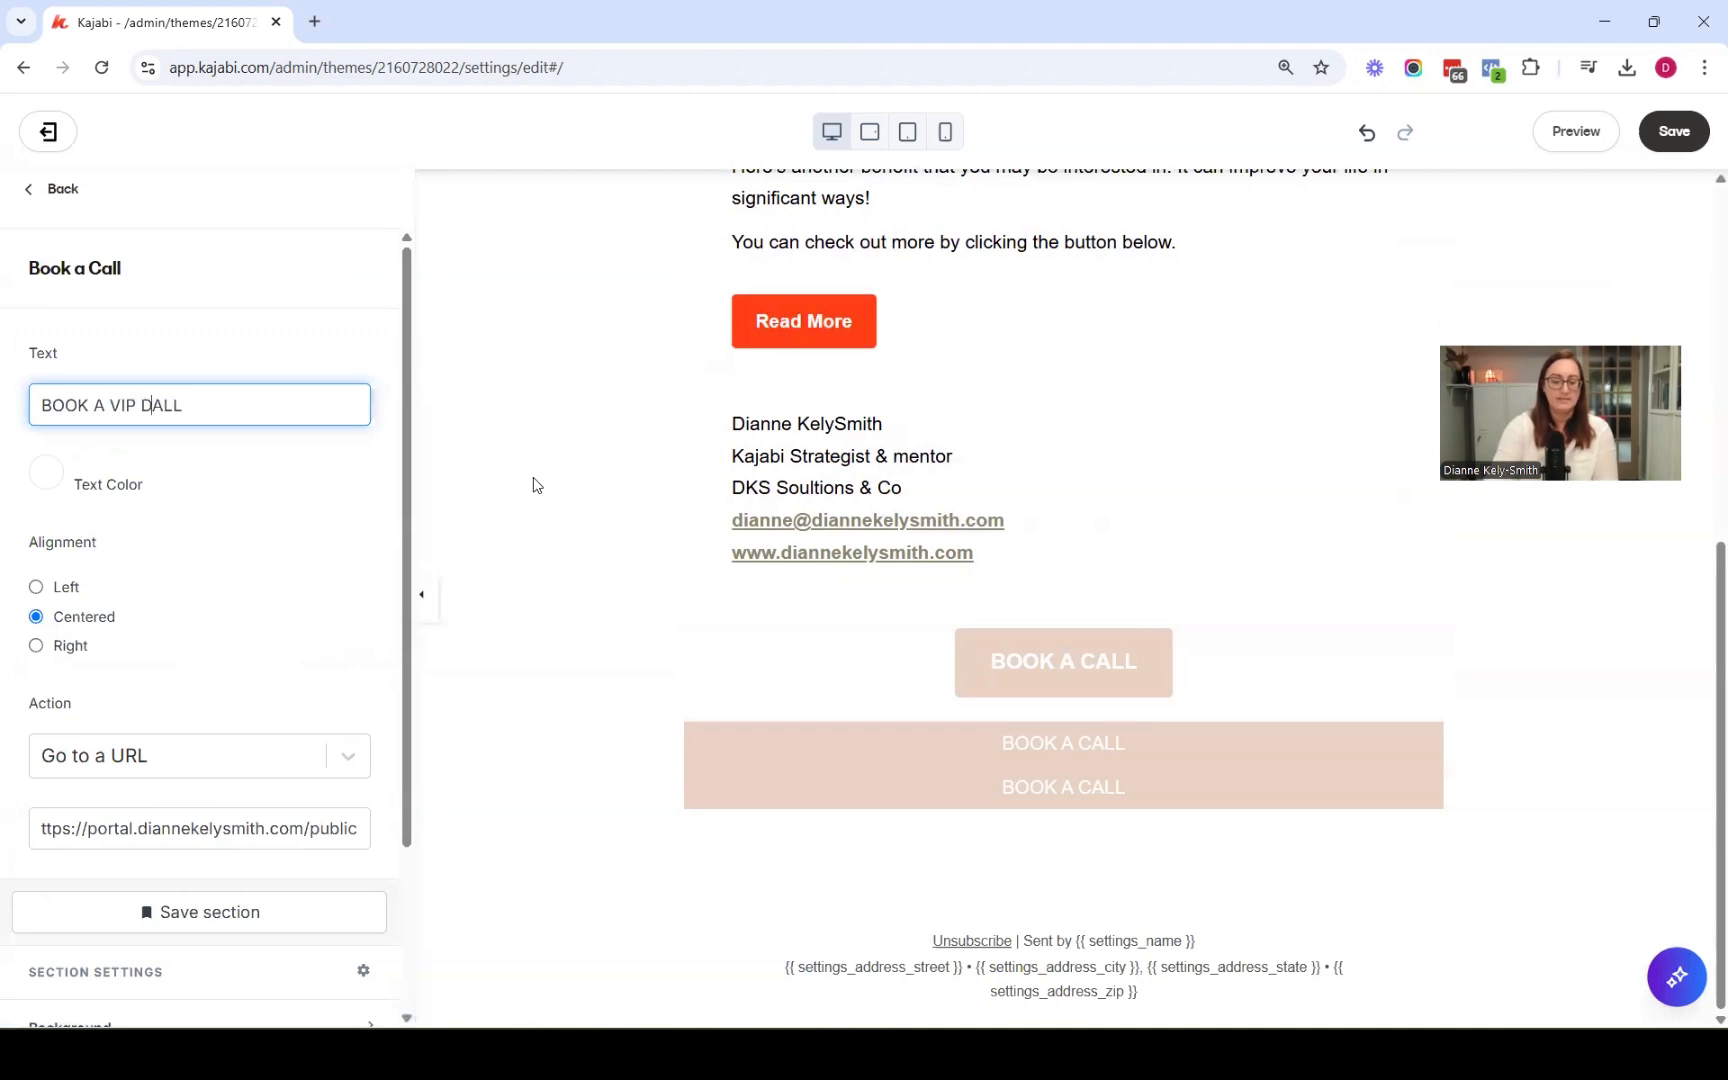
pyautogui.press('Delete')
pyautogui.press('Delete')
pyautogui.press('Delete')
# Paste the VIP day page address as the copied announcement's link URL
pyautogui.click(185, 828)
pyautogui.hotkey('ctrl', 'a')
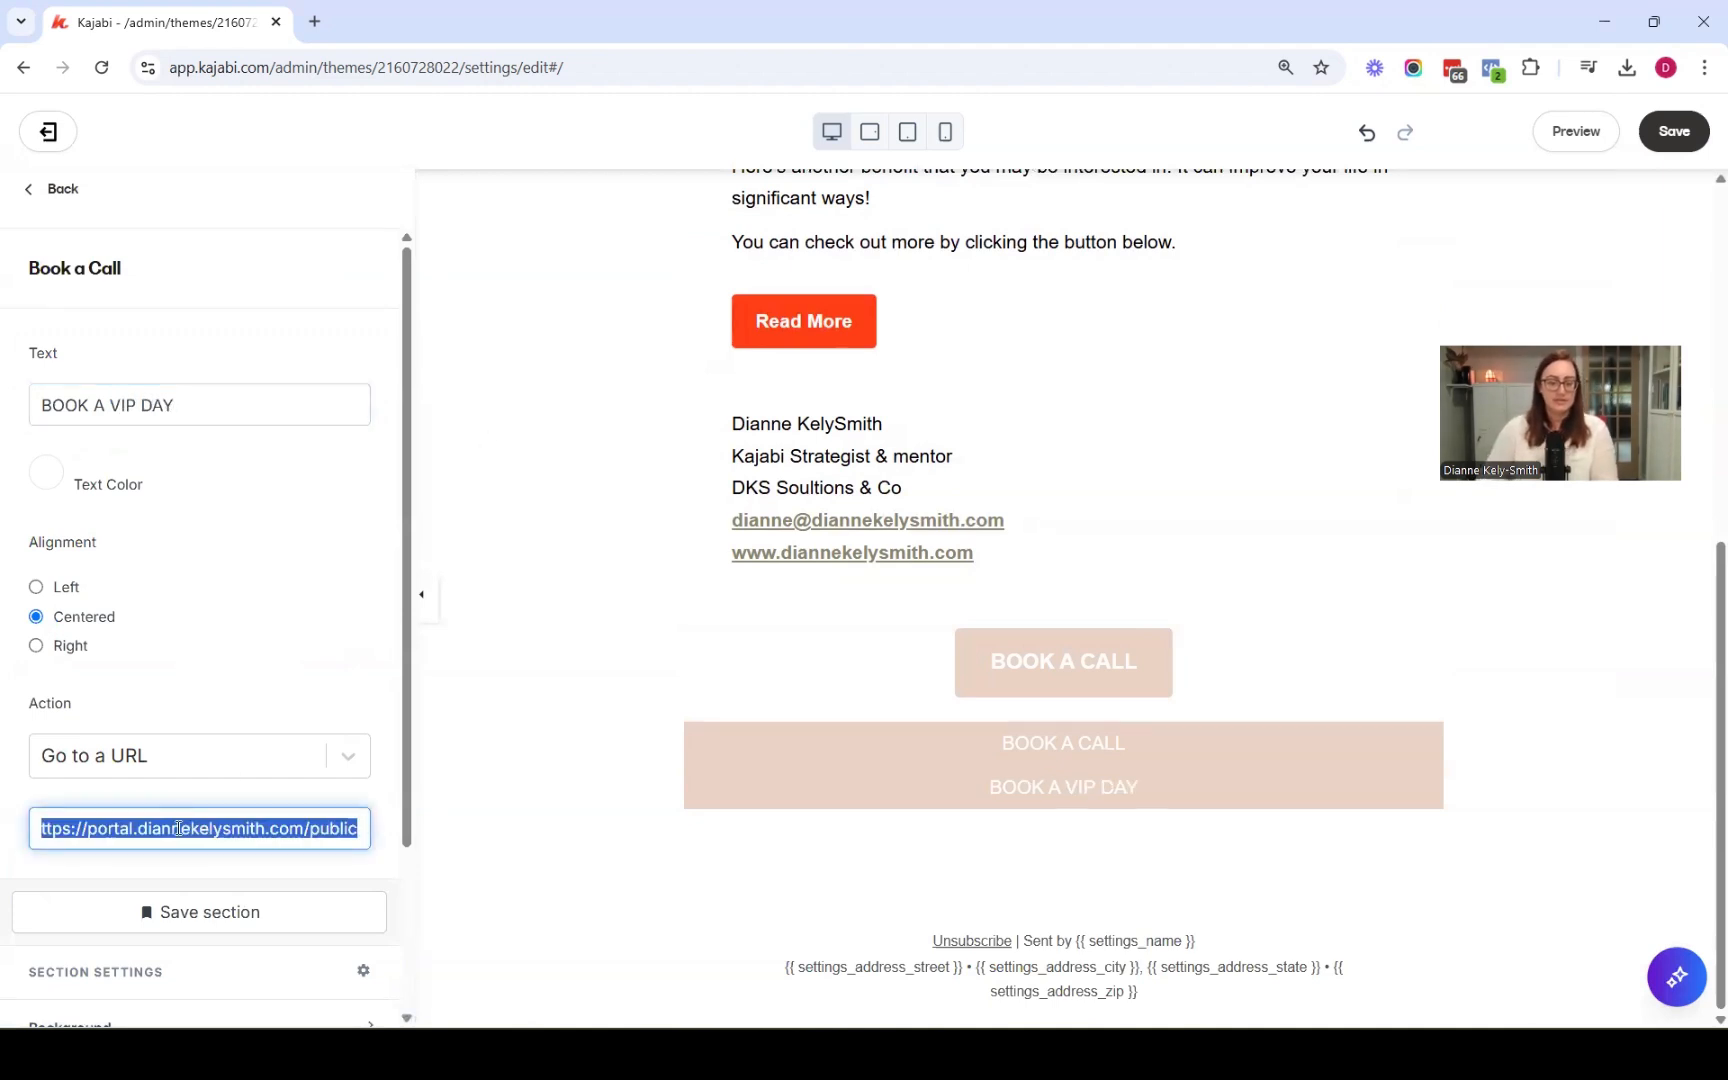
pyautogui.write('https://www.diannekelysmith.com/vip-day')
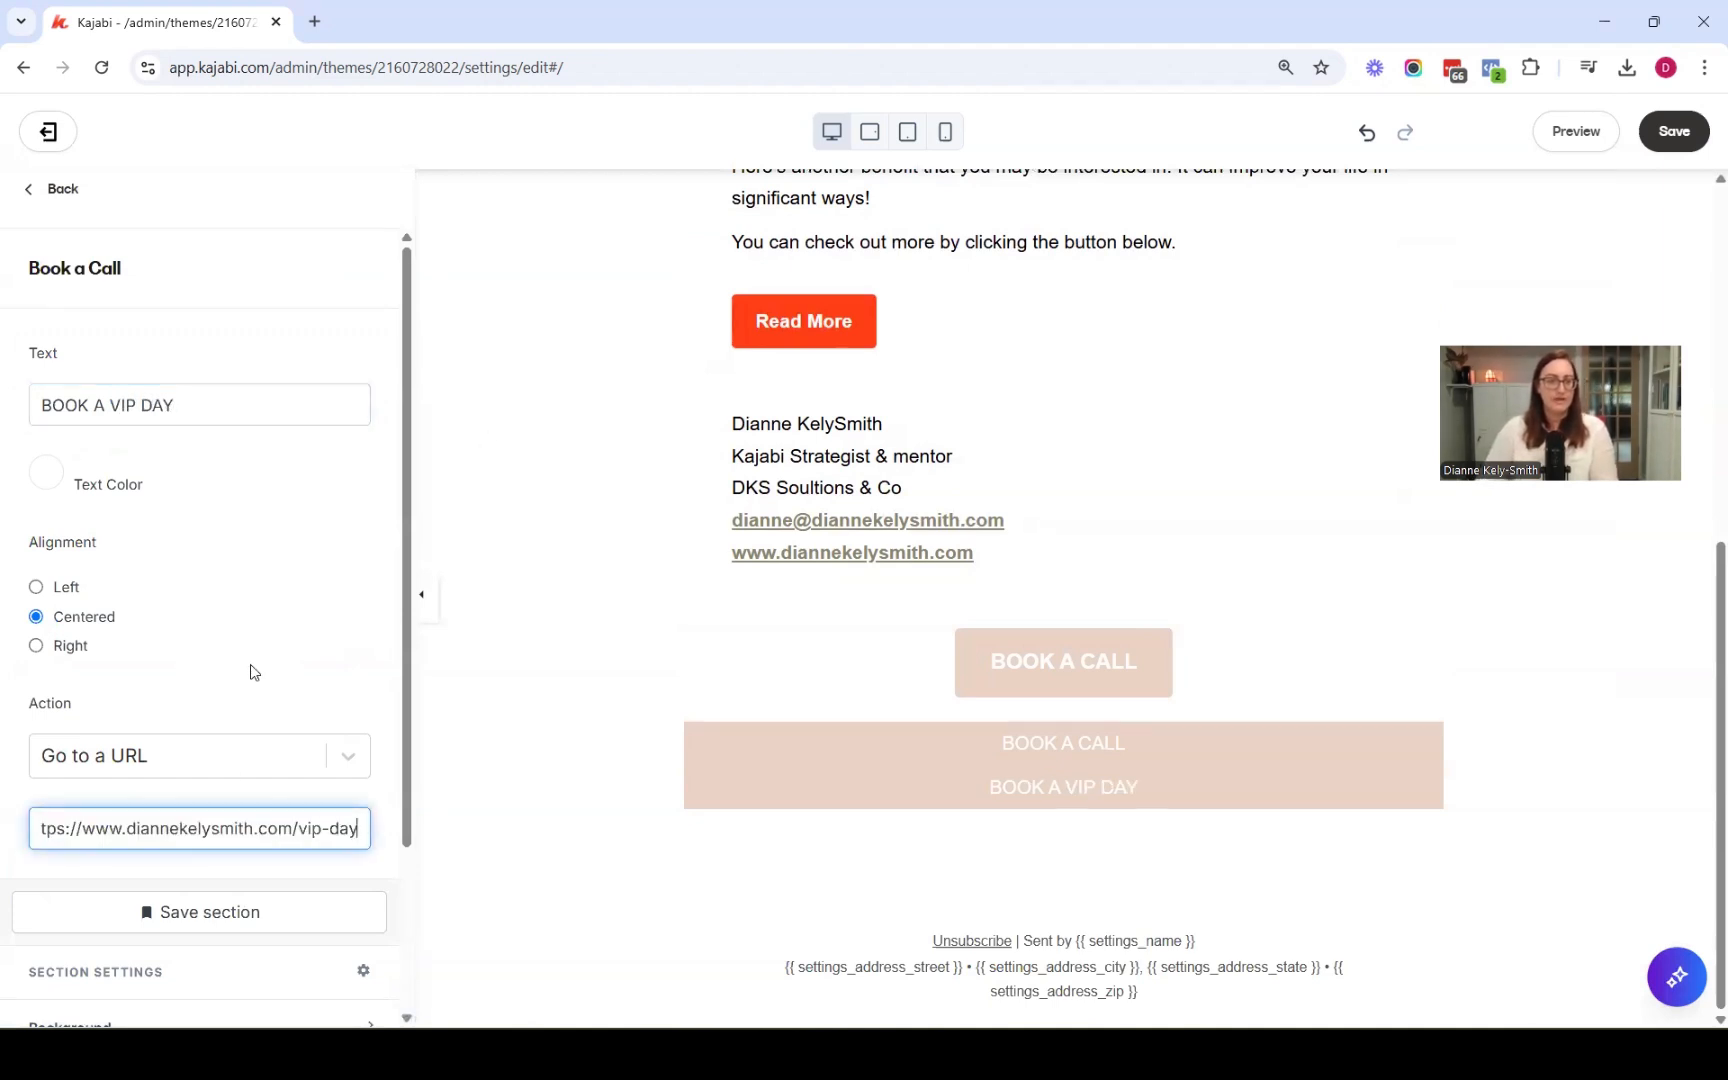
# Set the VIP day announcement's background to the magenta swatch and save the email
pyautogui.scroll(-2, 252, 672)
pyautogui.click(117, 818)
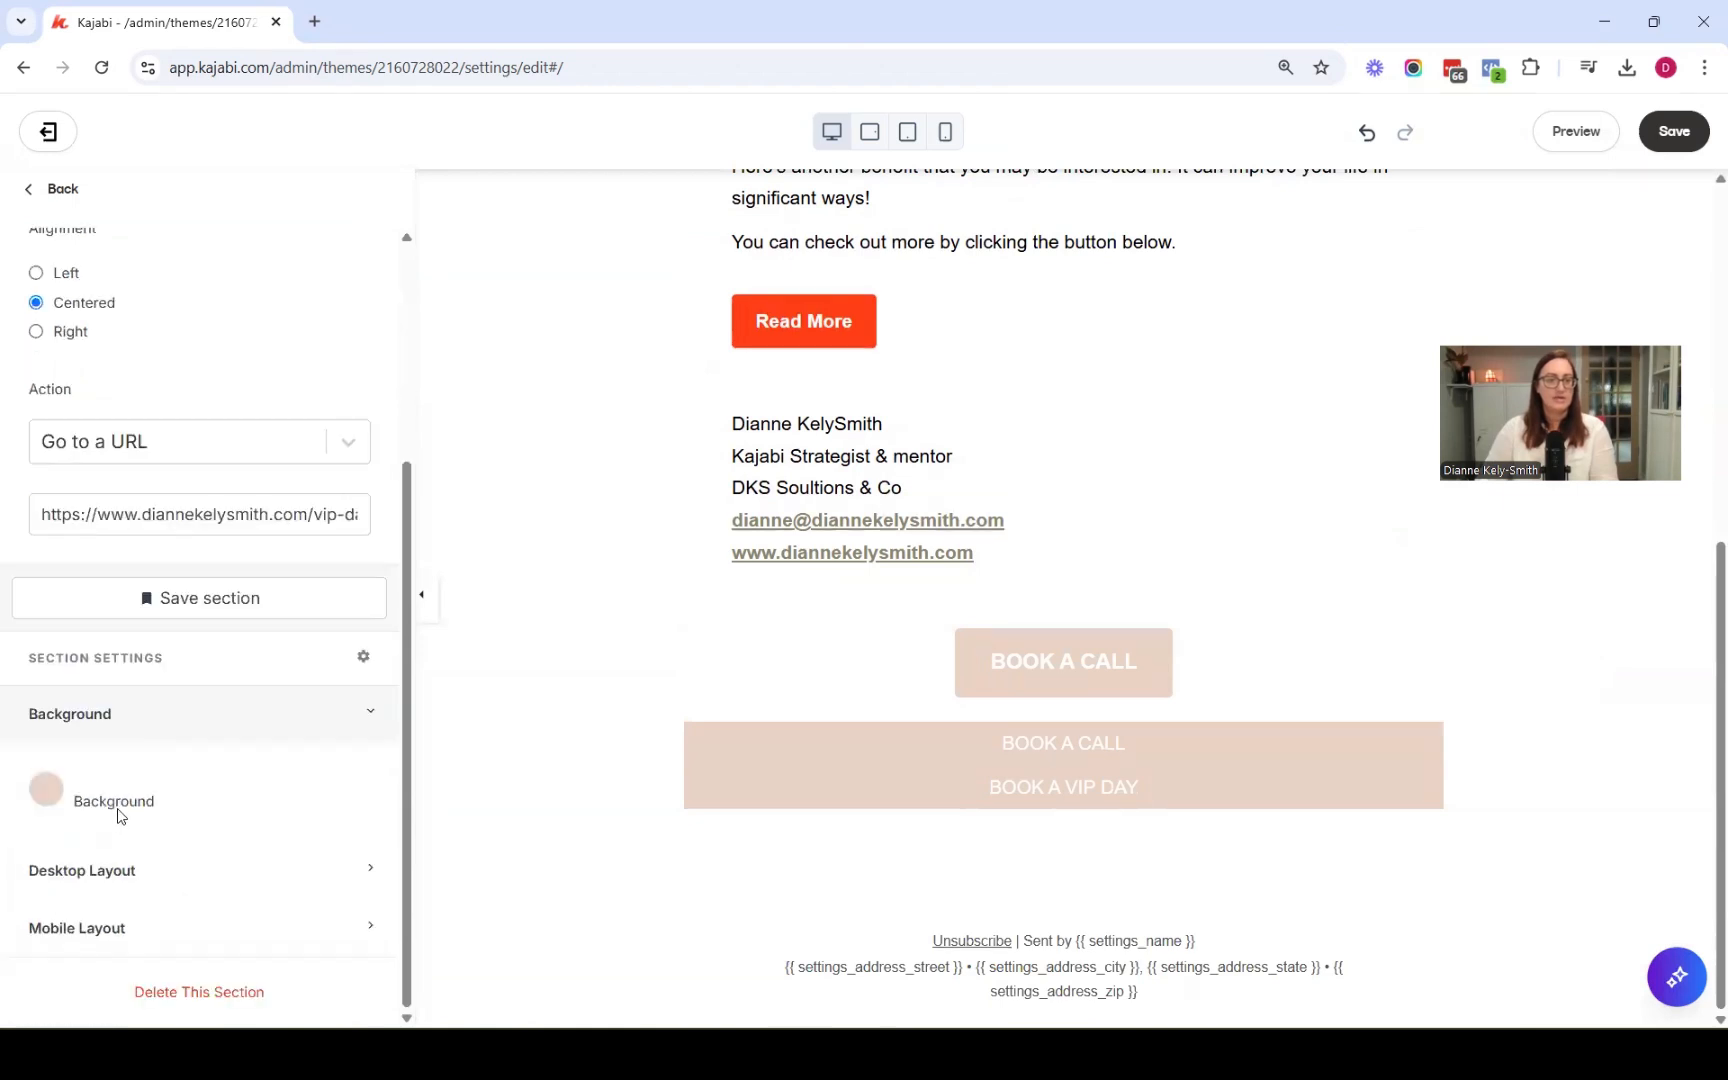
pyautogui.click(46, 806)
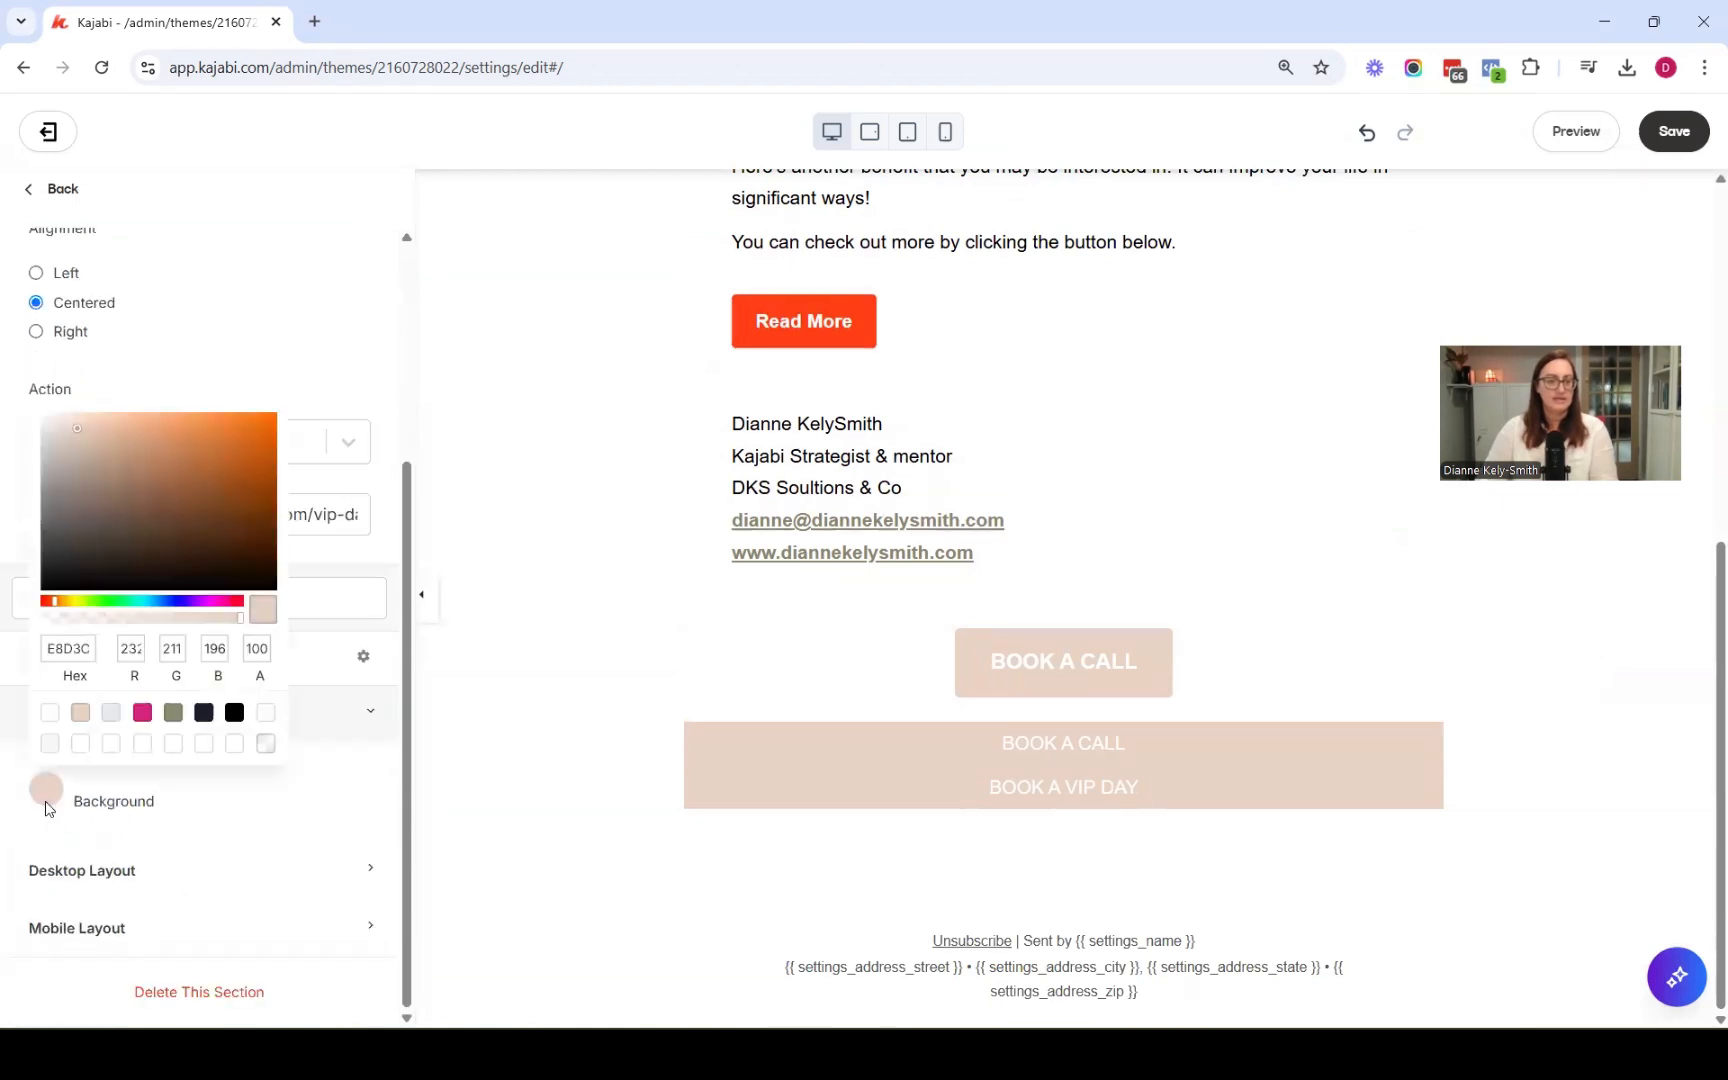
pyautogui.click(141, 714)
pyautogui.click(294, 676)
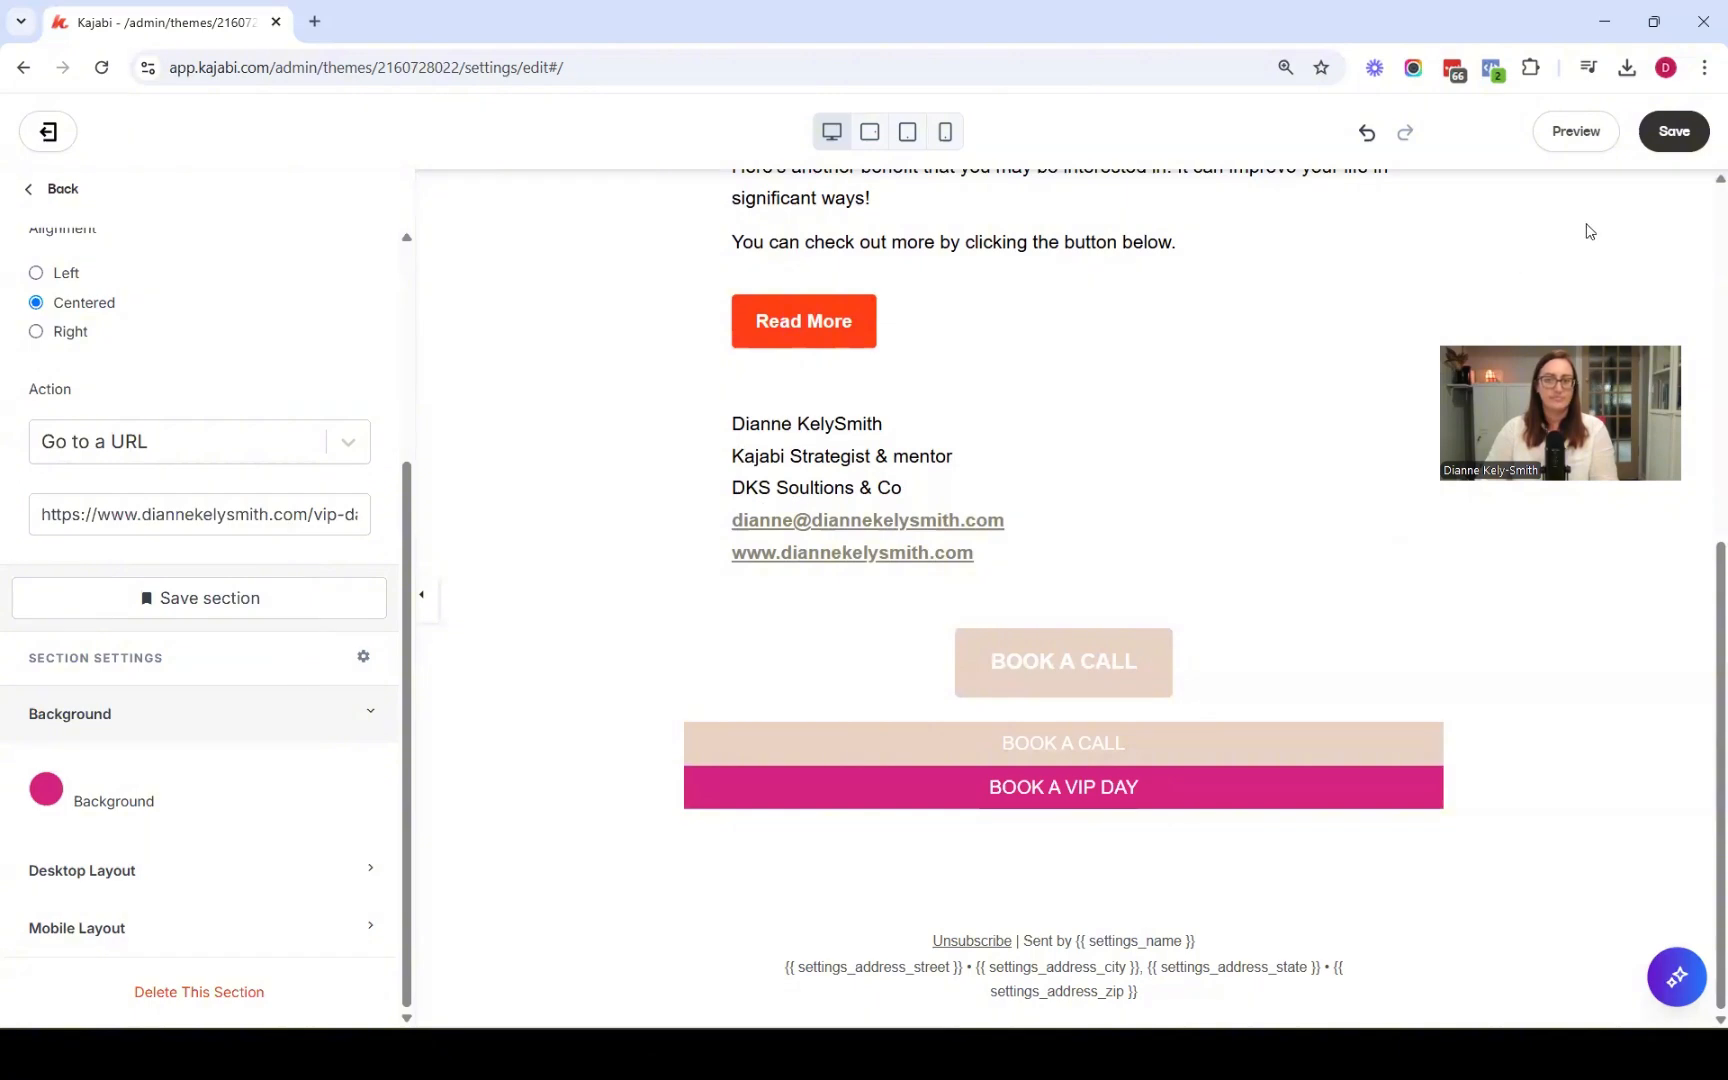
pyautogui.click(1670, 148)
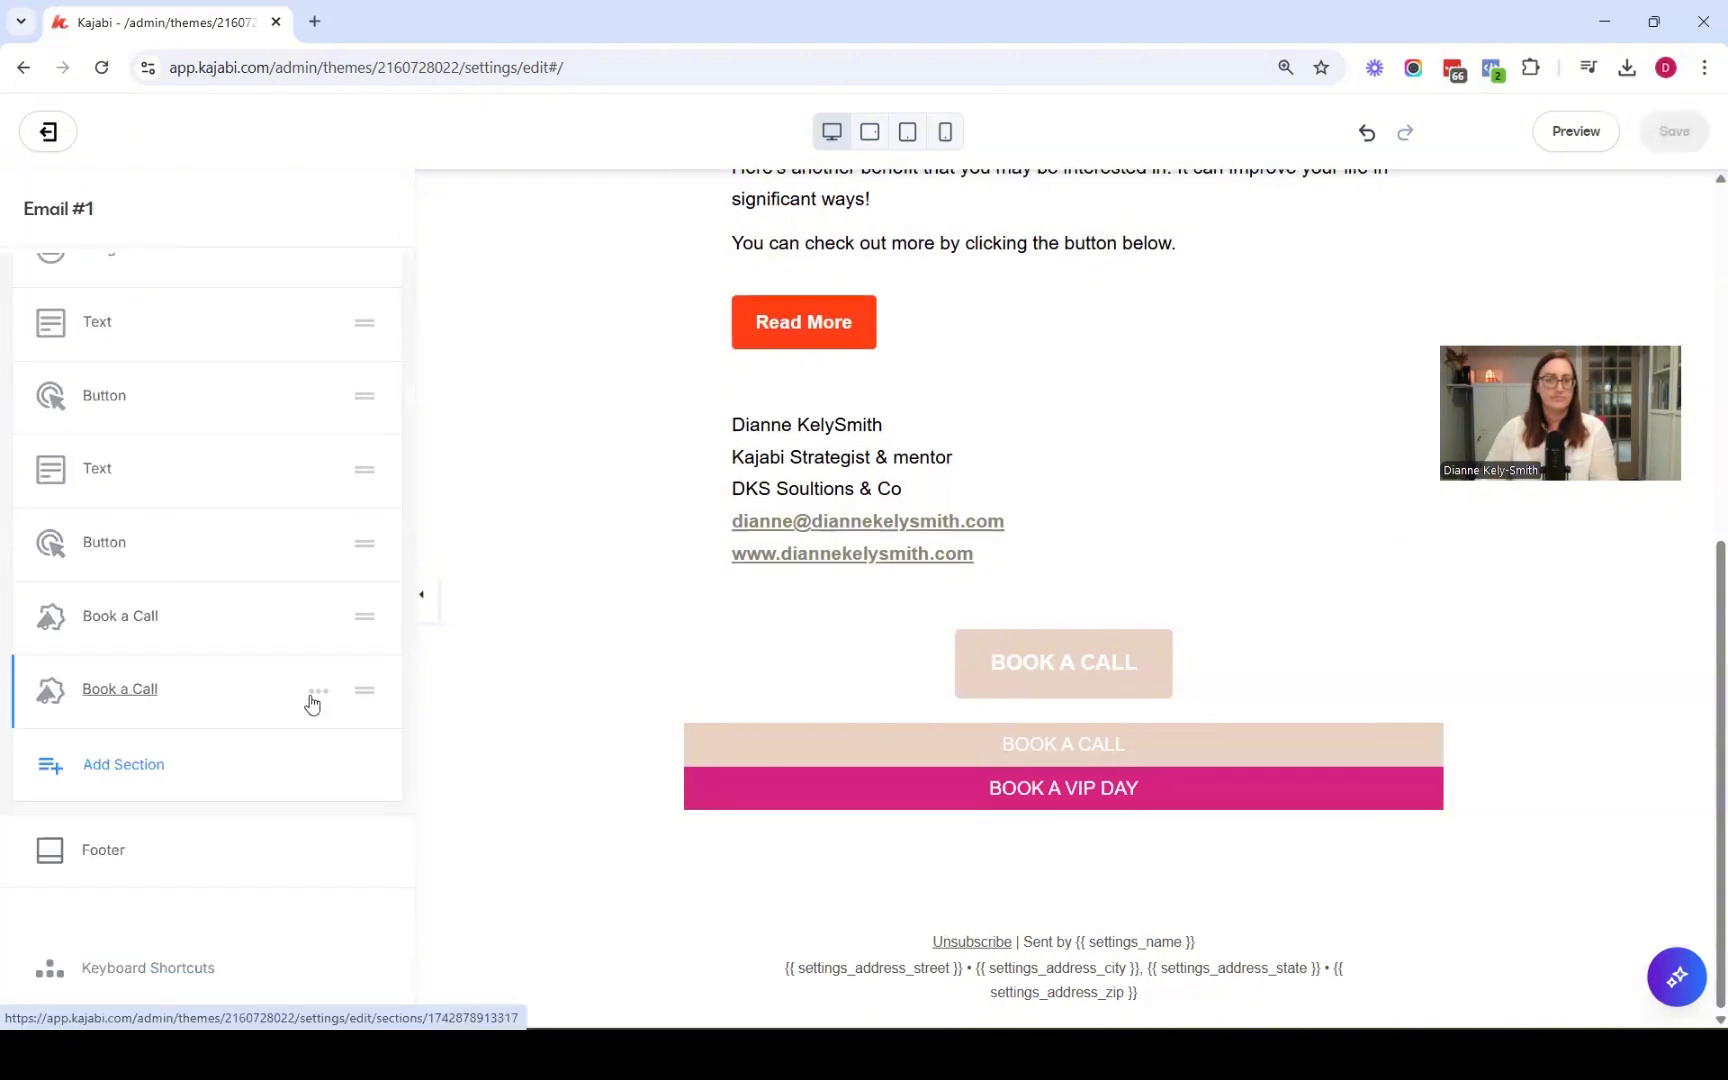
# Rename the duplicated section to Book a VIP Day
pyautogui.click(310, 698)
pyautogui.click(278, 727)
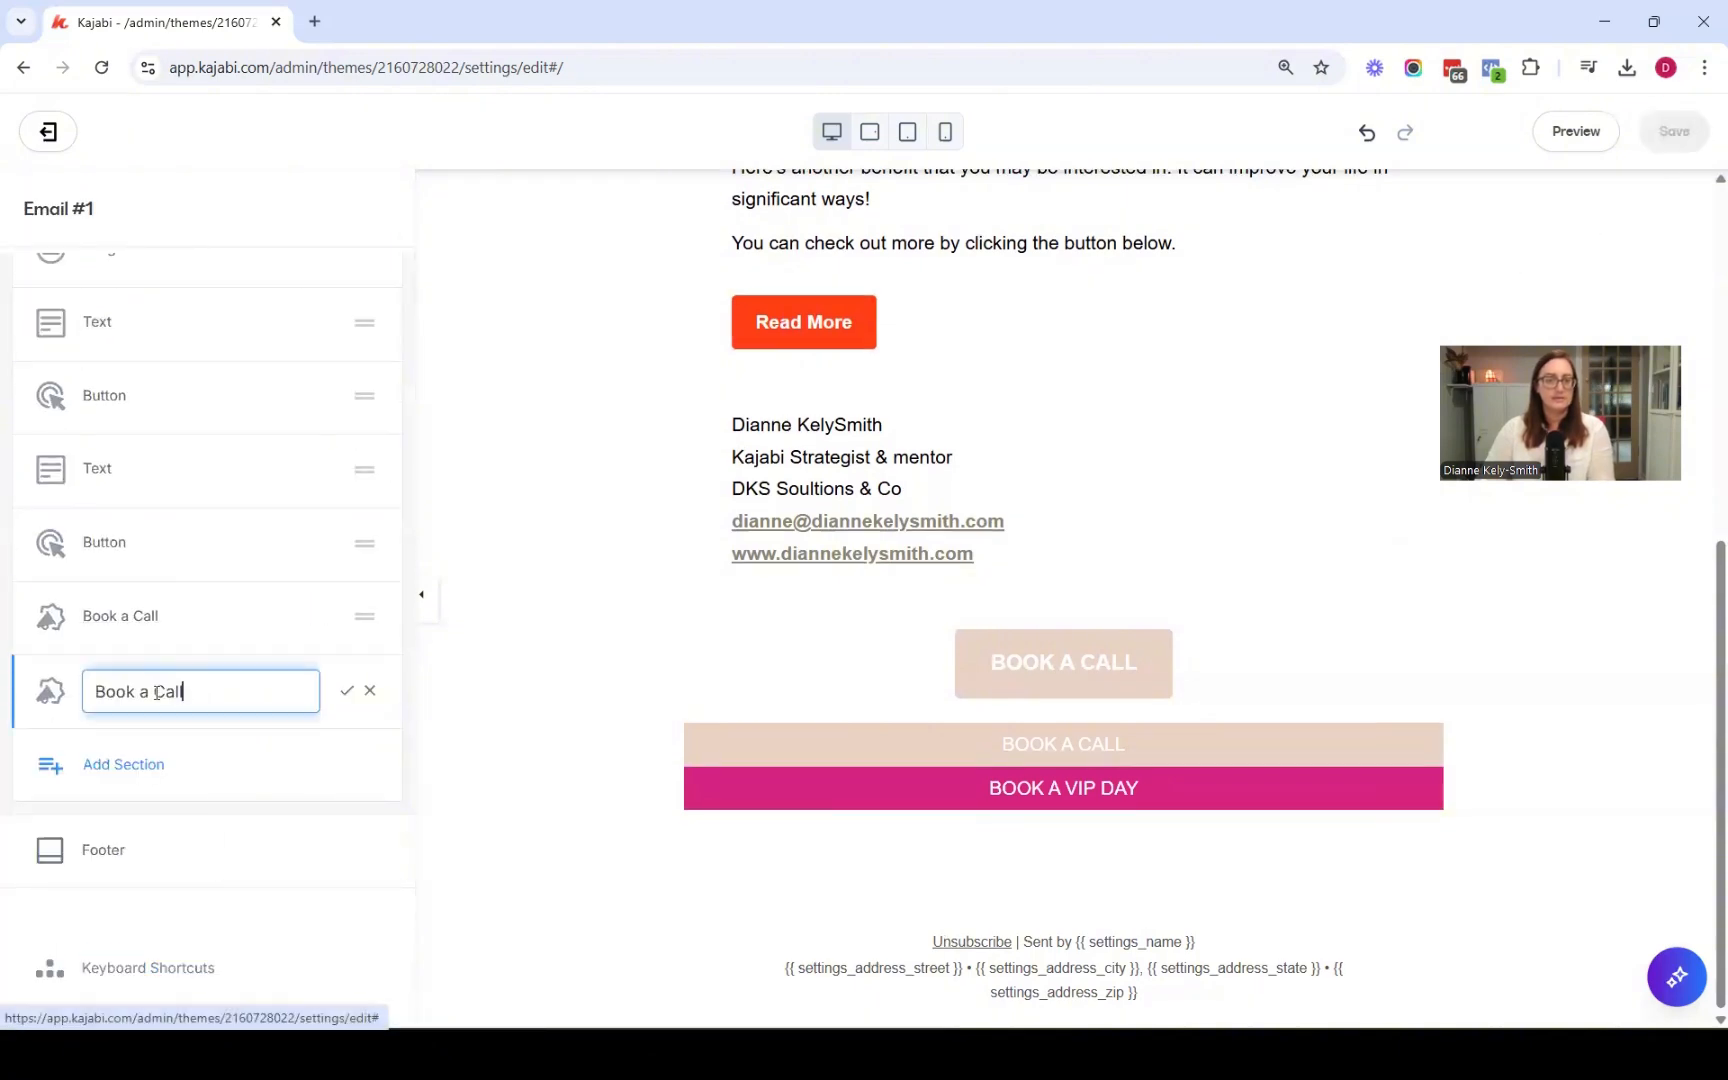
pyautogui.doubleClick(167, 692)
pyautogui.write('V')
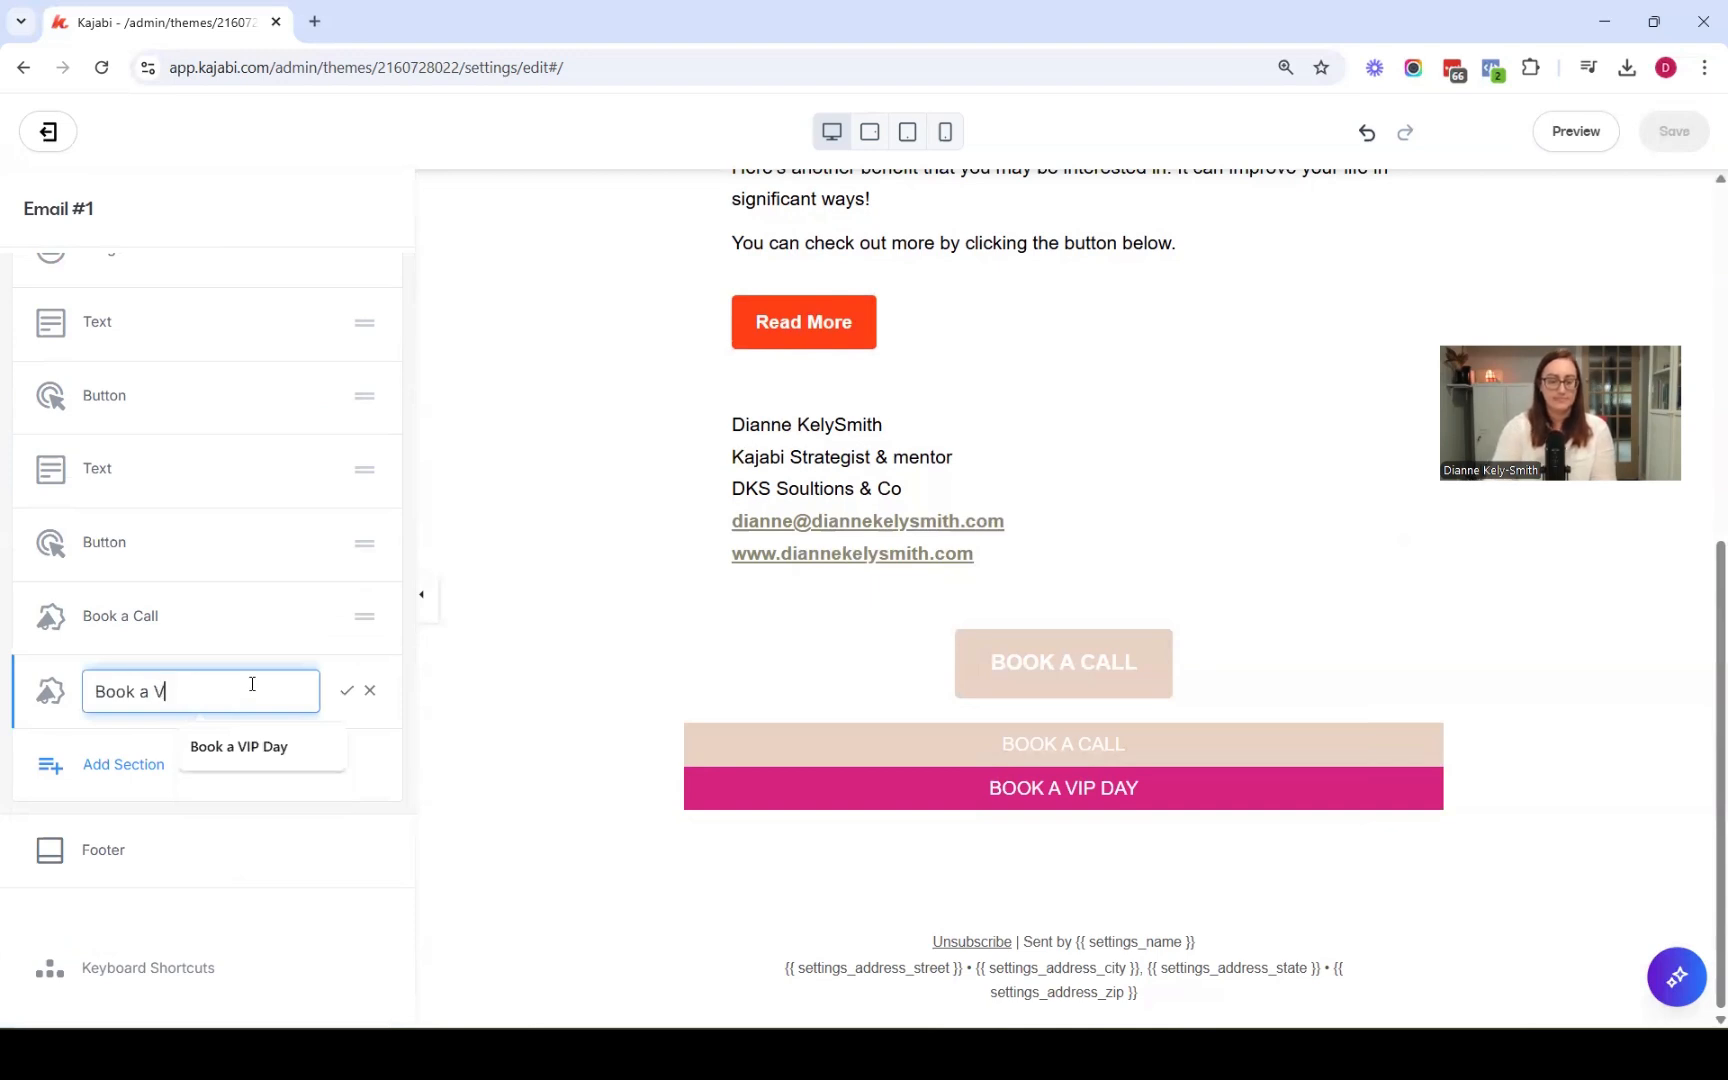
pyautogui.write('IP Day')
pyautogui.press('Return')
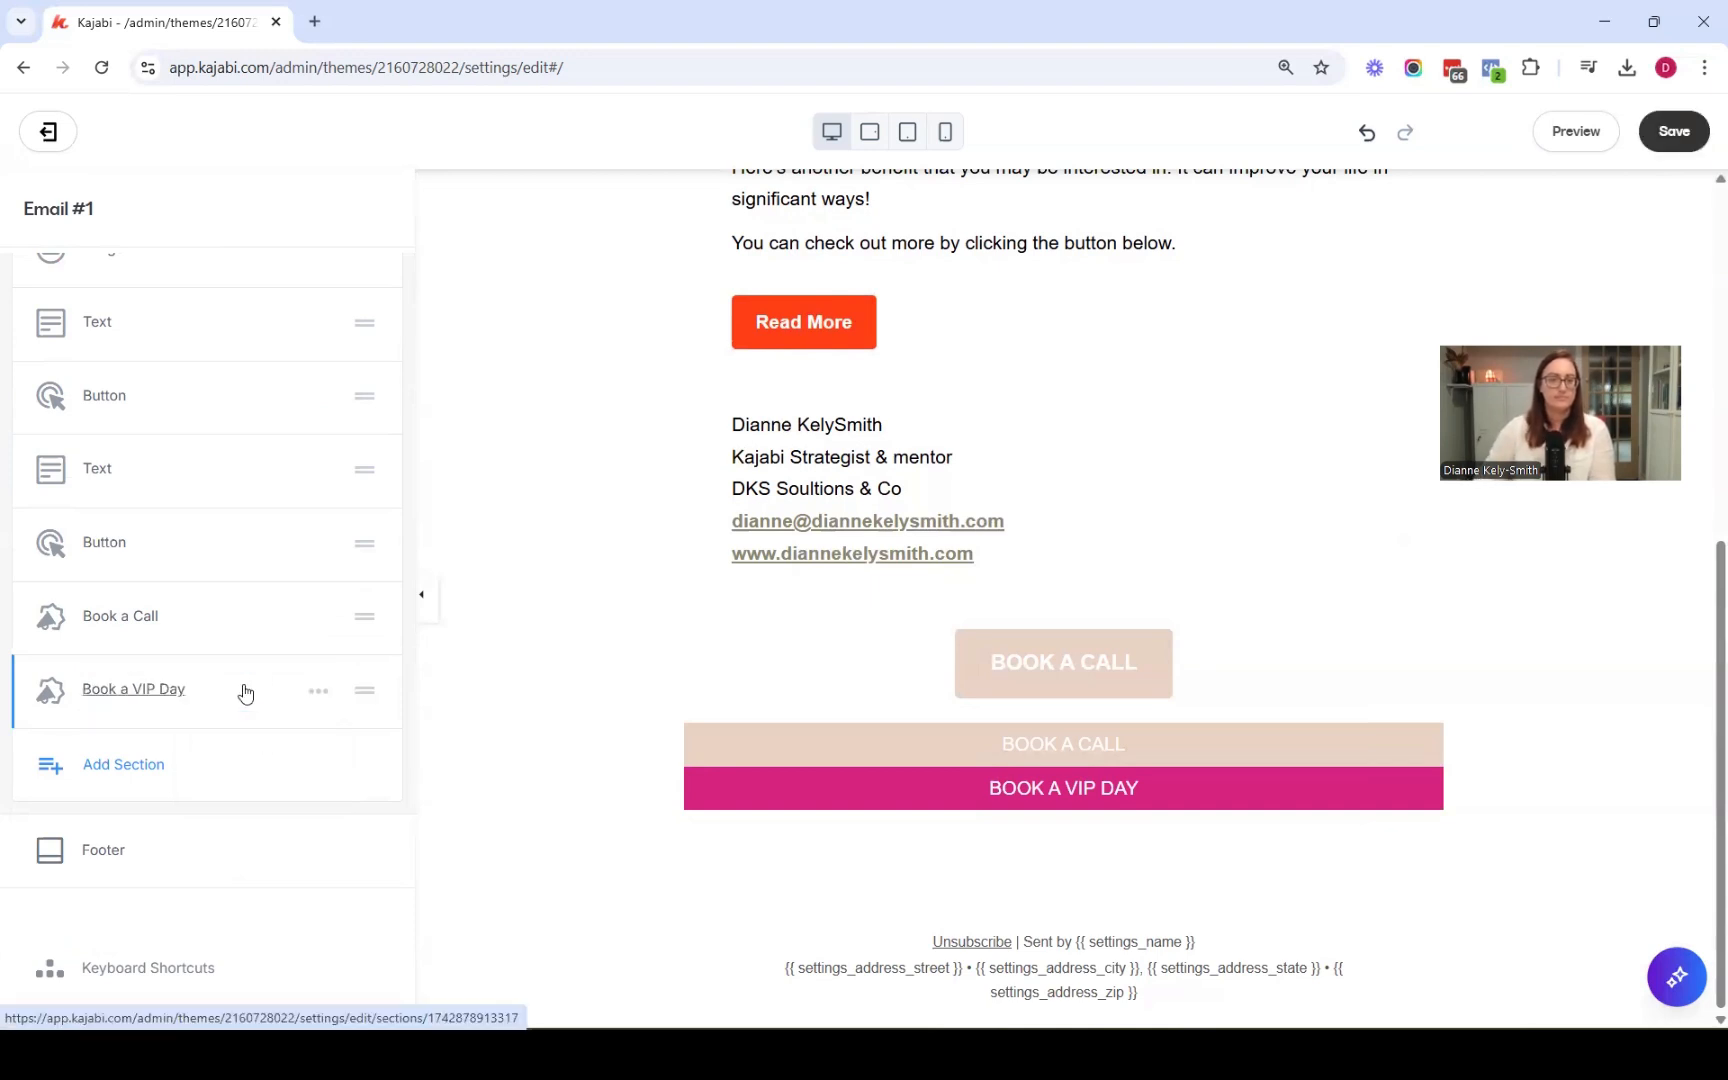
# Duplicate the Book a VIP Day section and set the copy's text to UPCOMING EVENTS
pyautogui.click(318, 693)
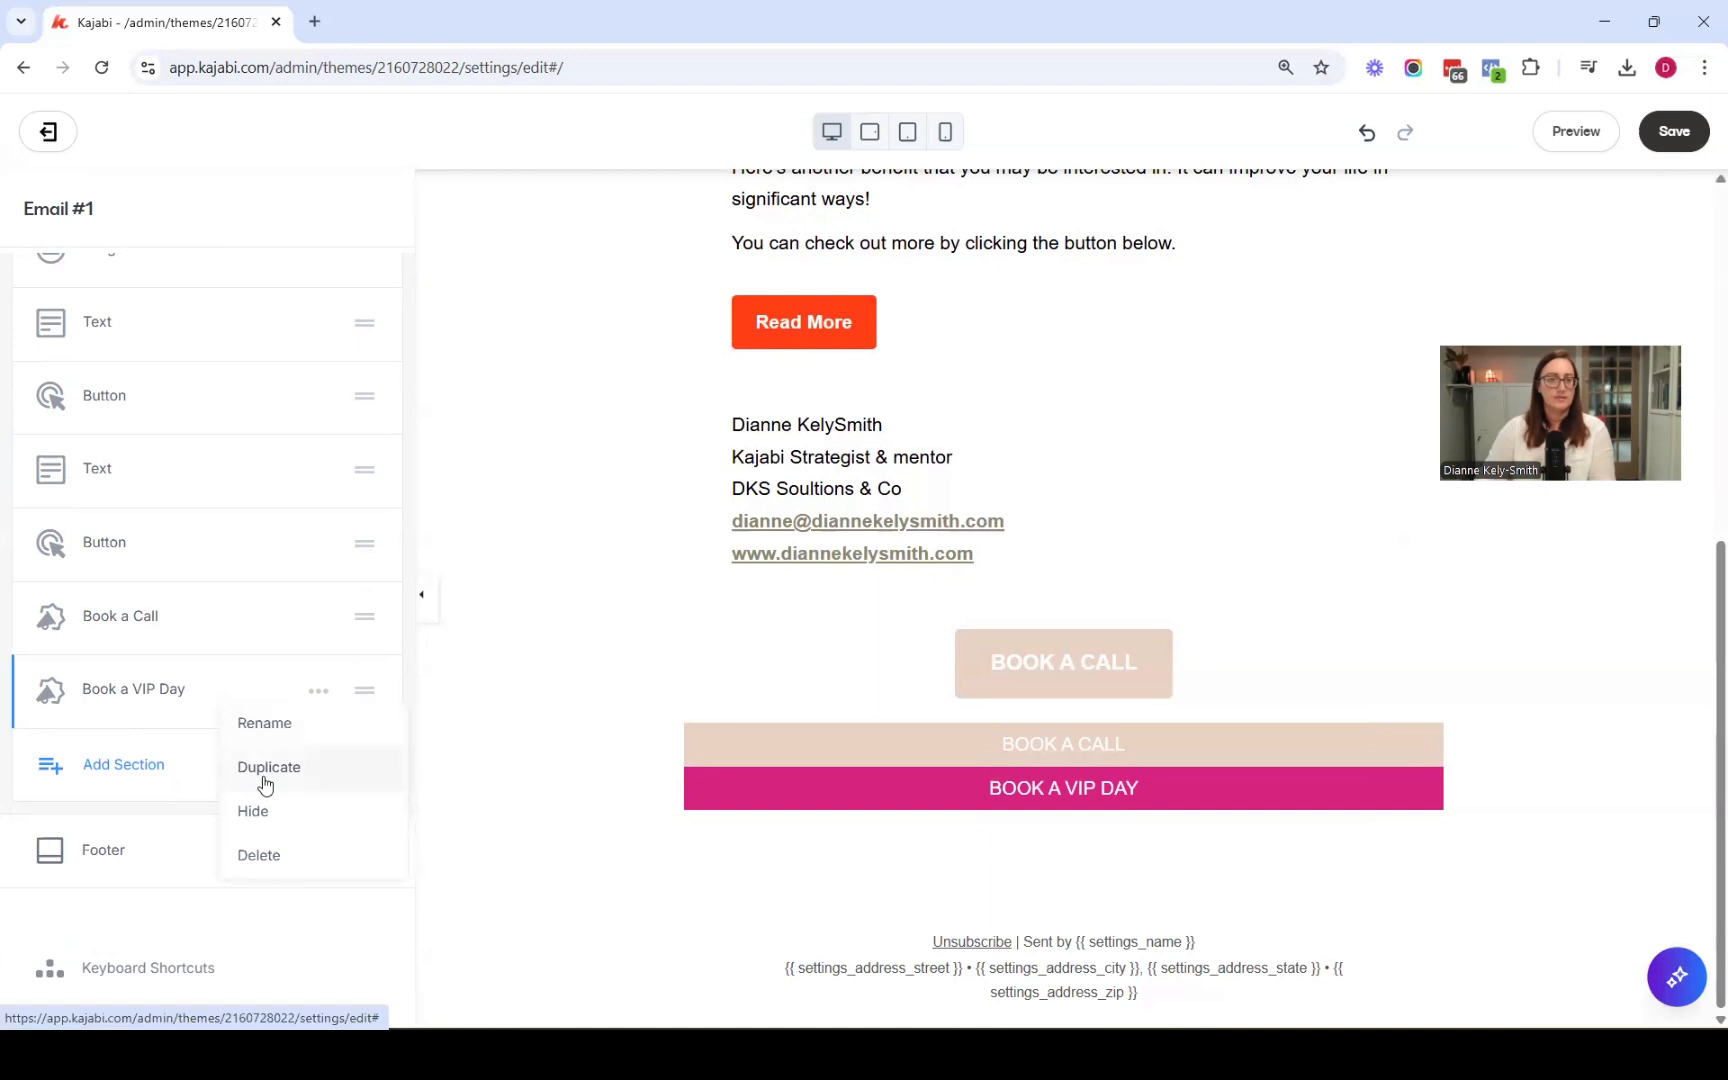
pyautogui.click(265, 785)
pyautogui.tripleClick(150, 404)
pyautogui.write('UPCOMING EVENTS')
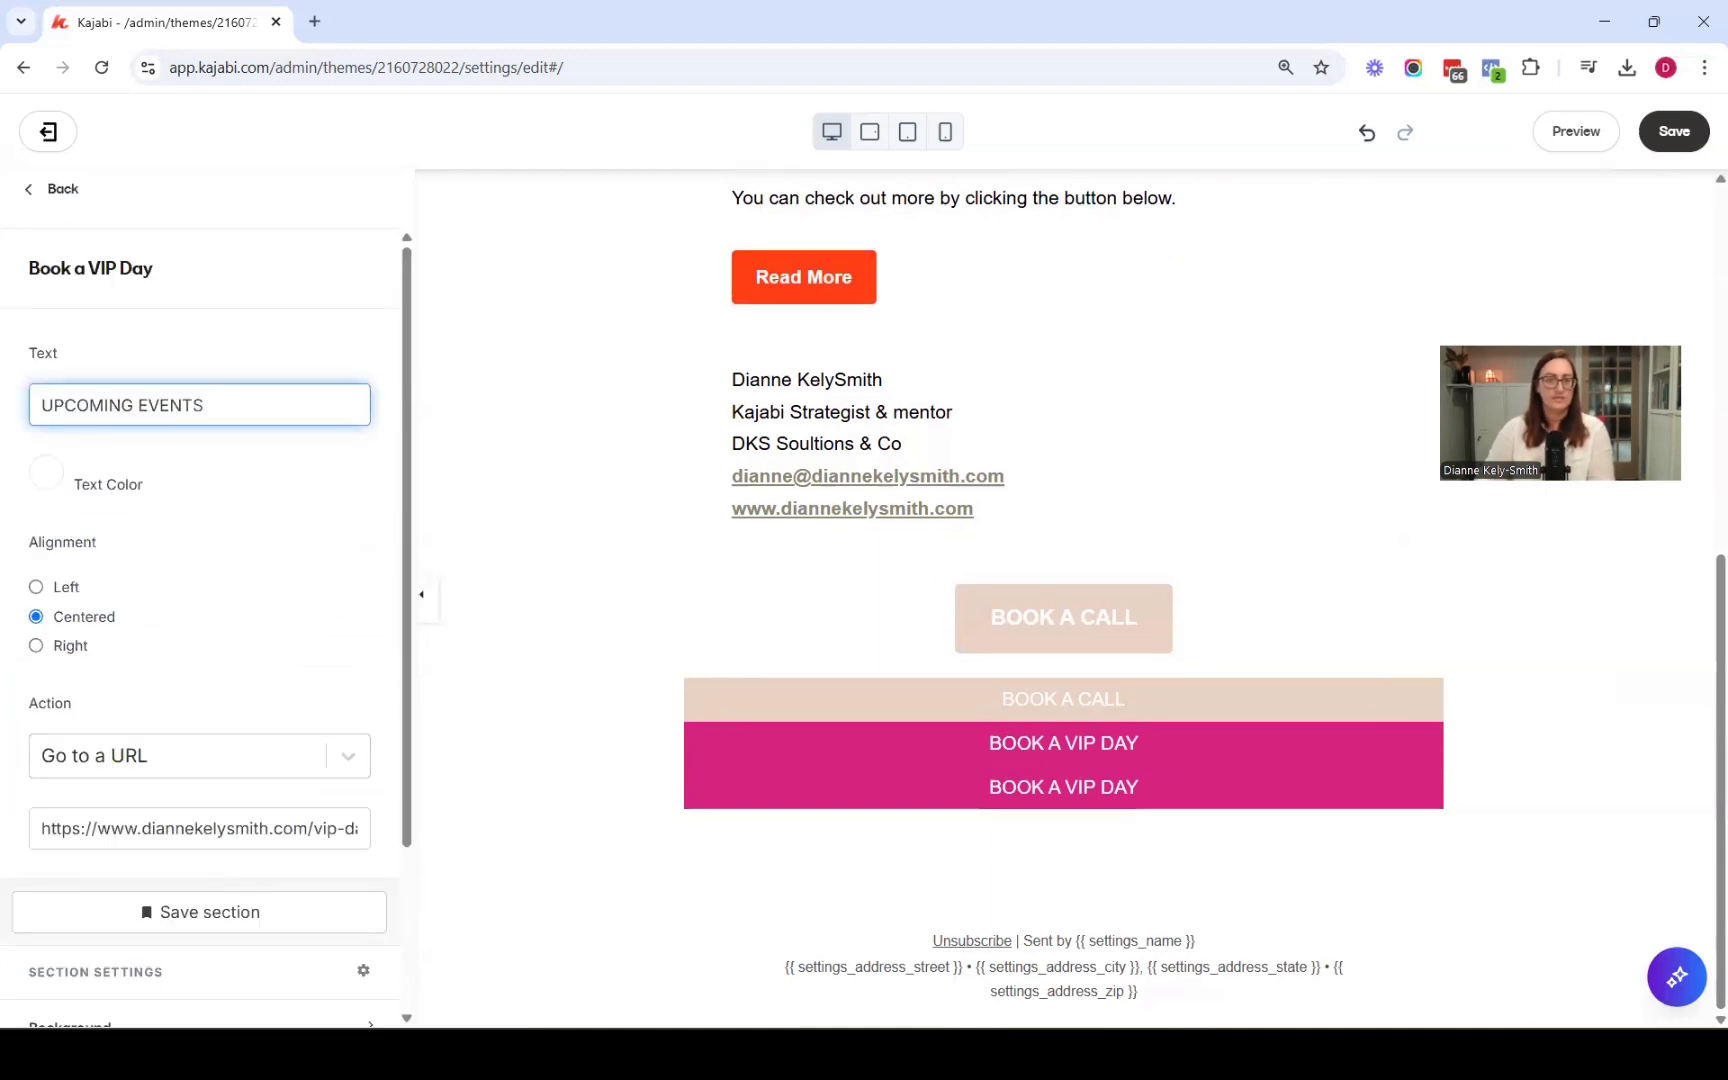
# Paste the events page address as the upcoming events announcement's link URL
pyautogui.click(142, 828)
pyautogui.hotkey('ctrl', 'a')
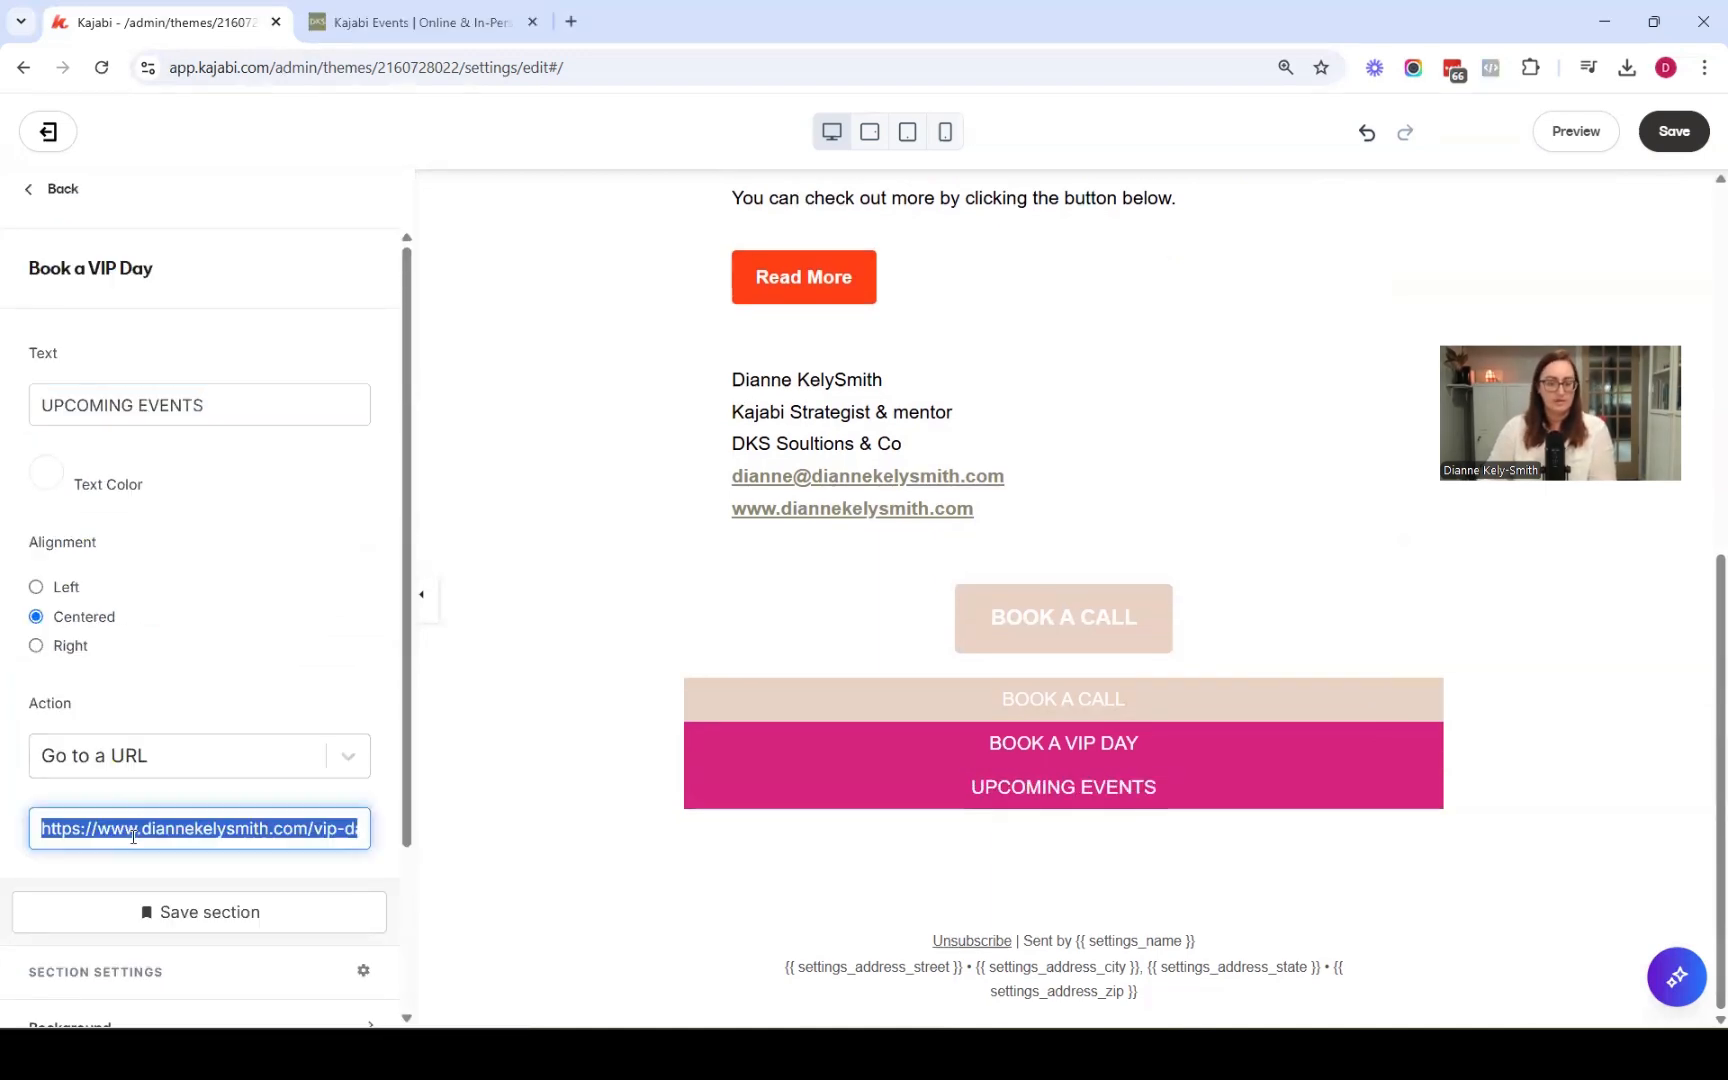
pyautogui.write('https://www.diannekelysmith.com/events')
# Set the upcoming events announcement's background to the light grey swatch
pyautogui.scroll(-2, 135, 813)
pyautogui.scroll(-1, 100, 812)
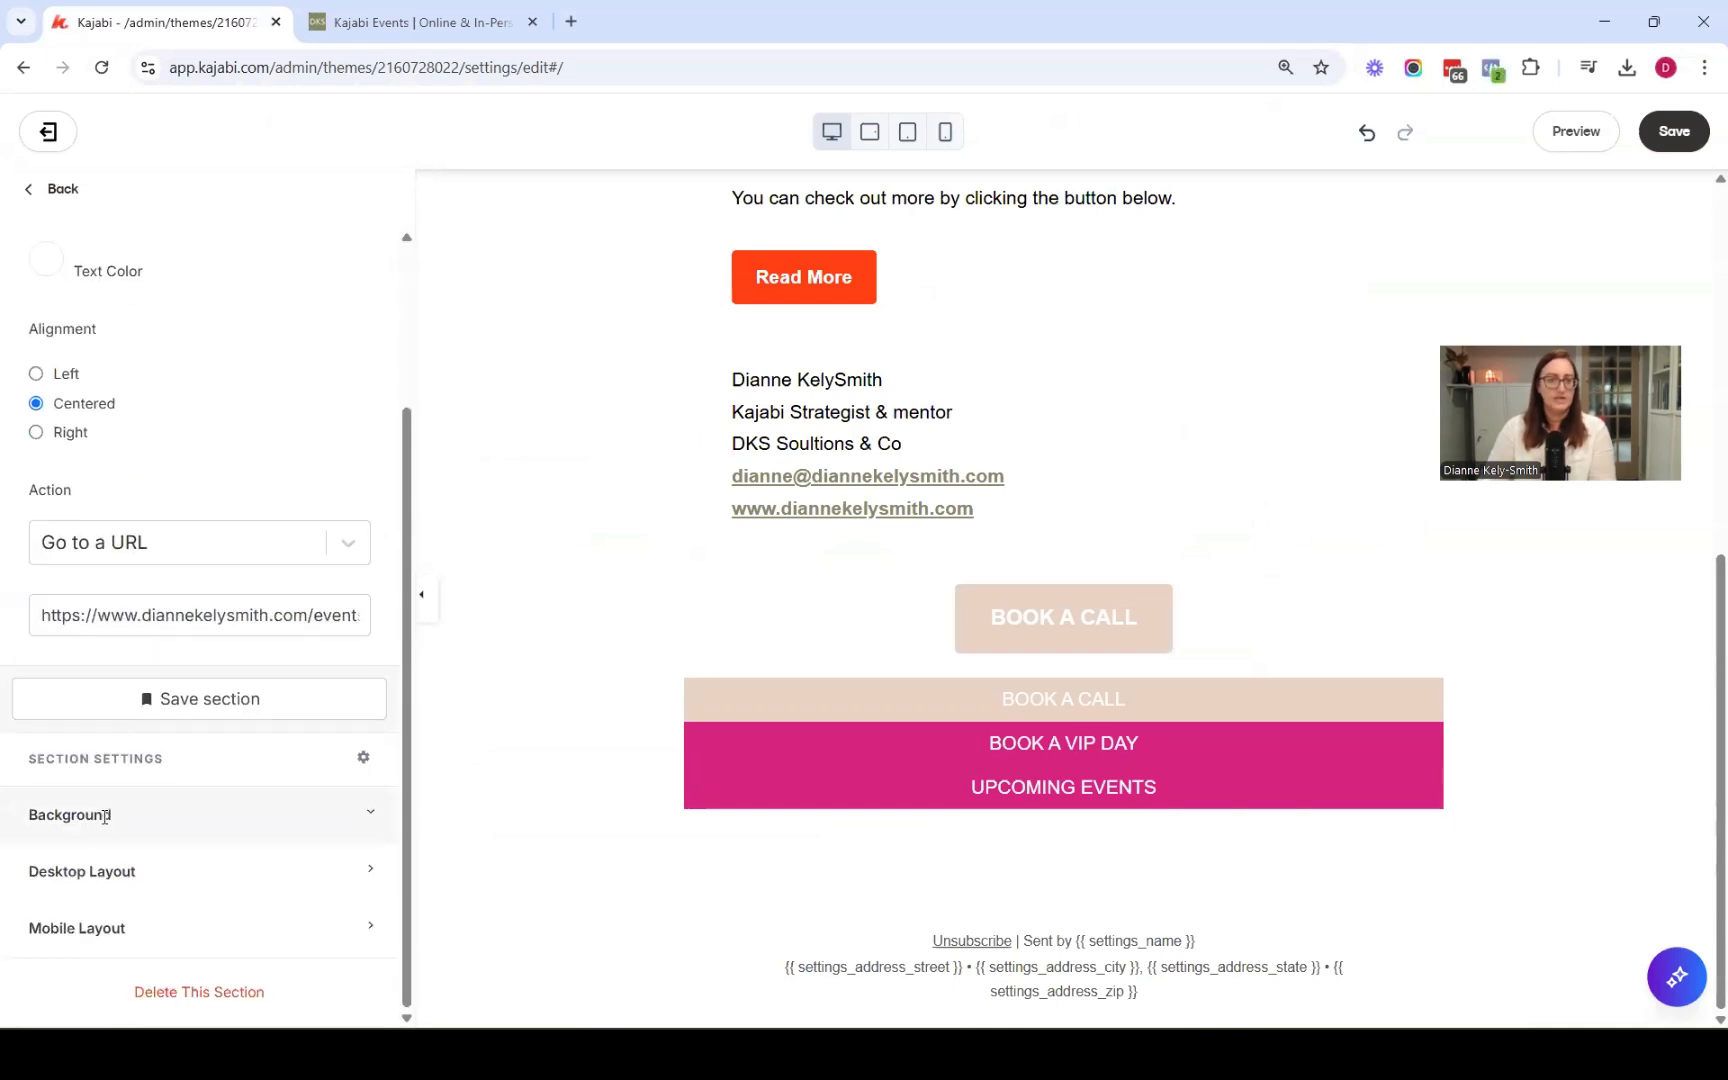
pyautogui.click(70, 800)
pyautogui.scroll(-1, 65, 795)
pyautogui.click(47, 789)
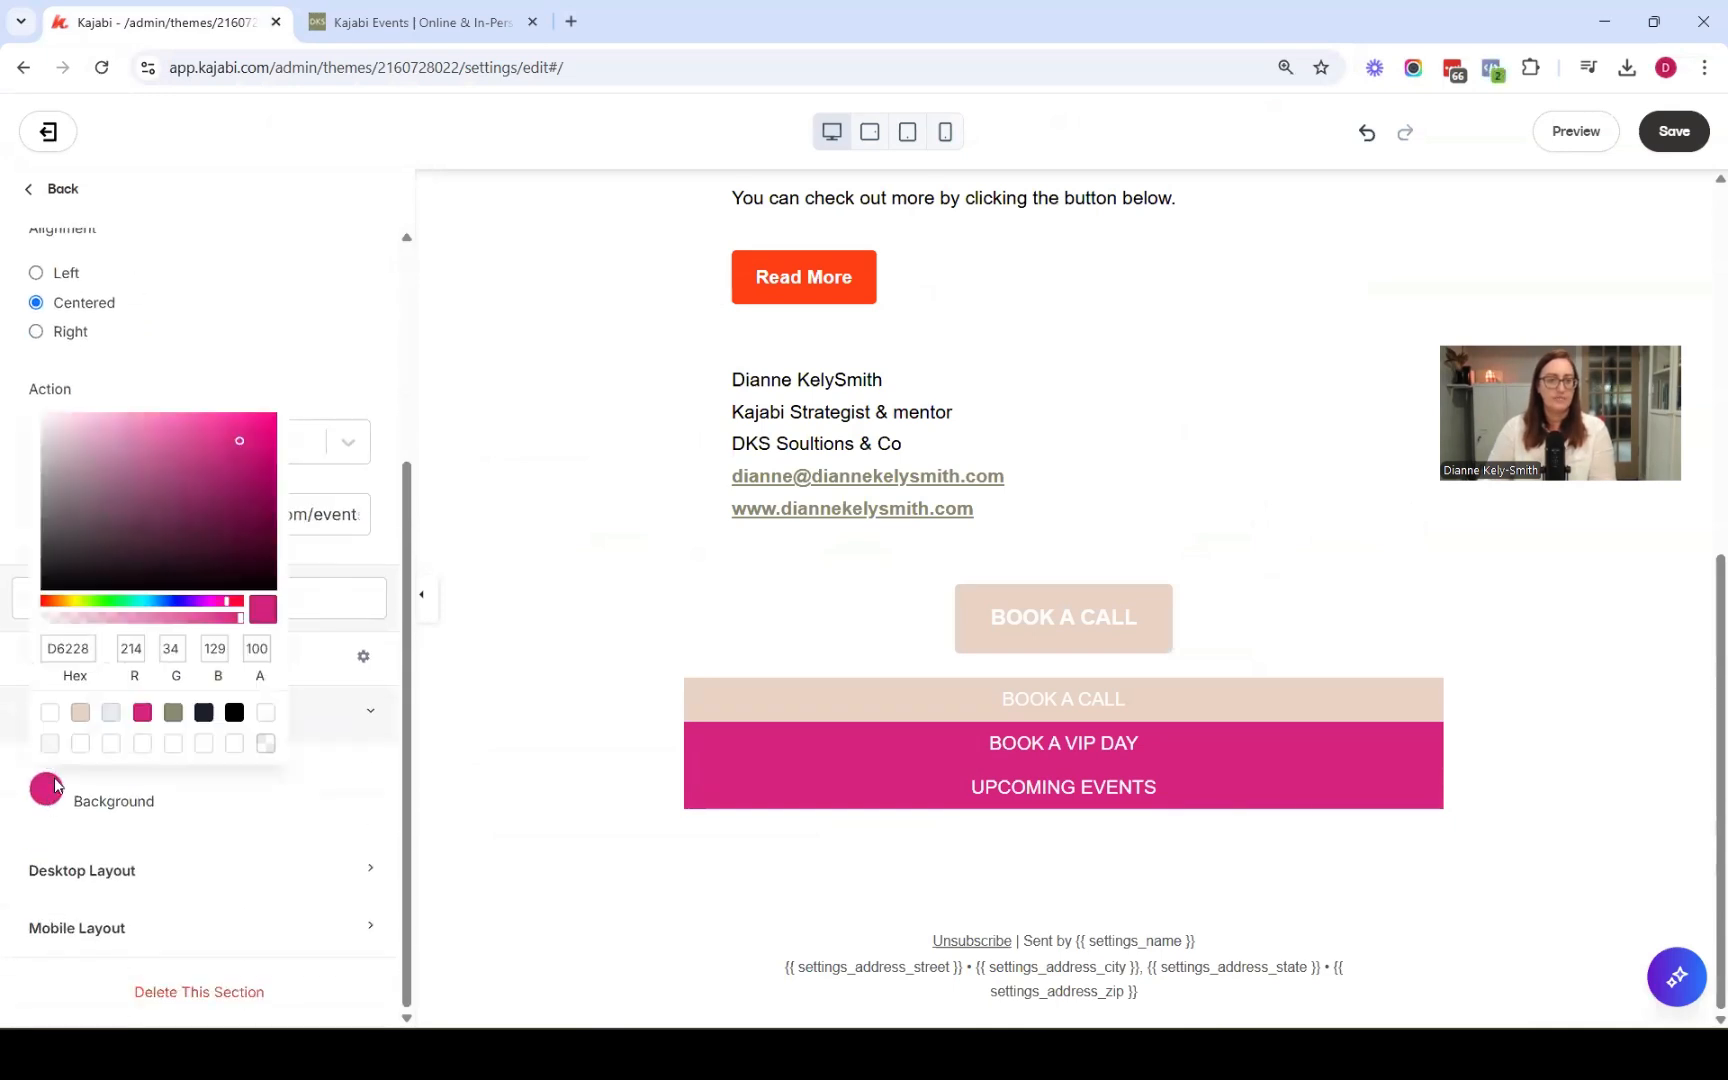
pyautogui.click(110, 712)
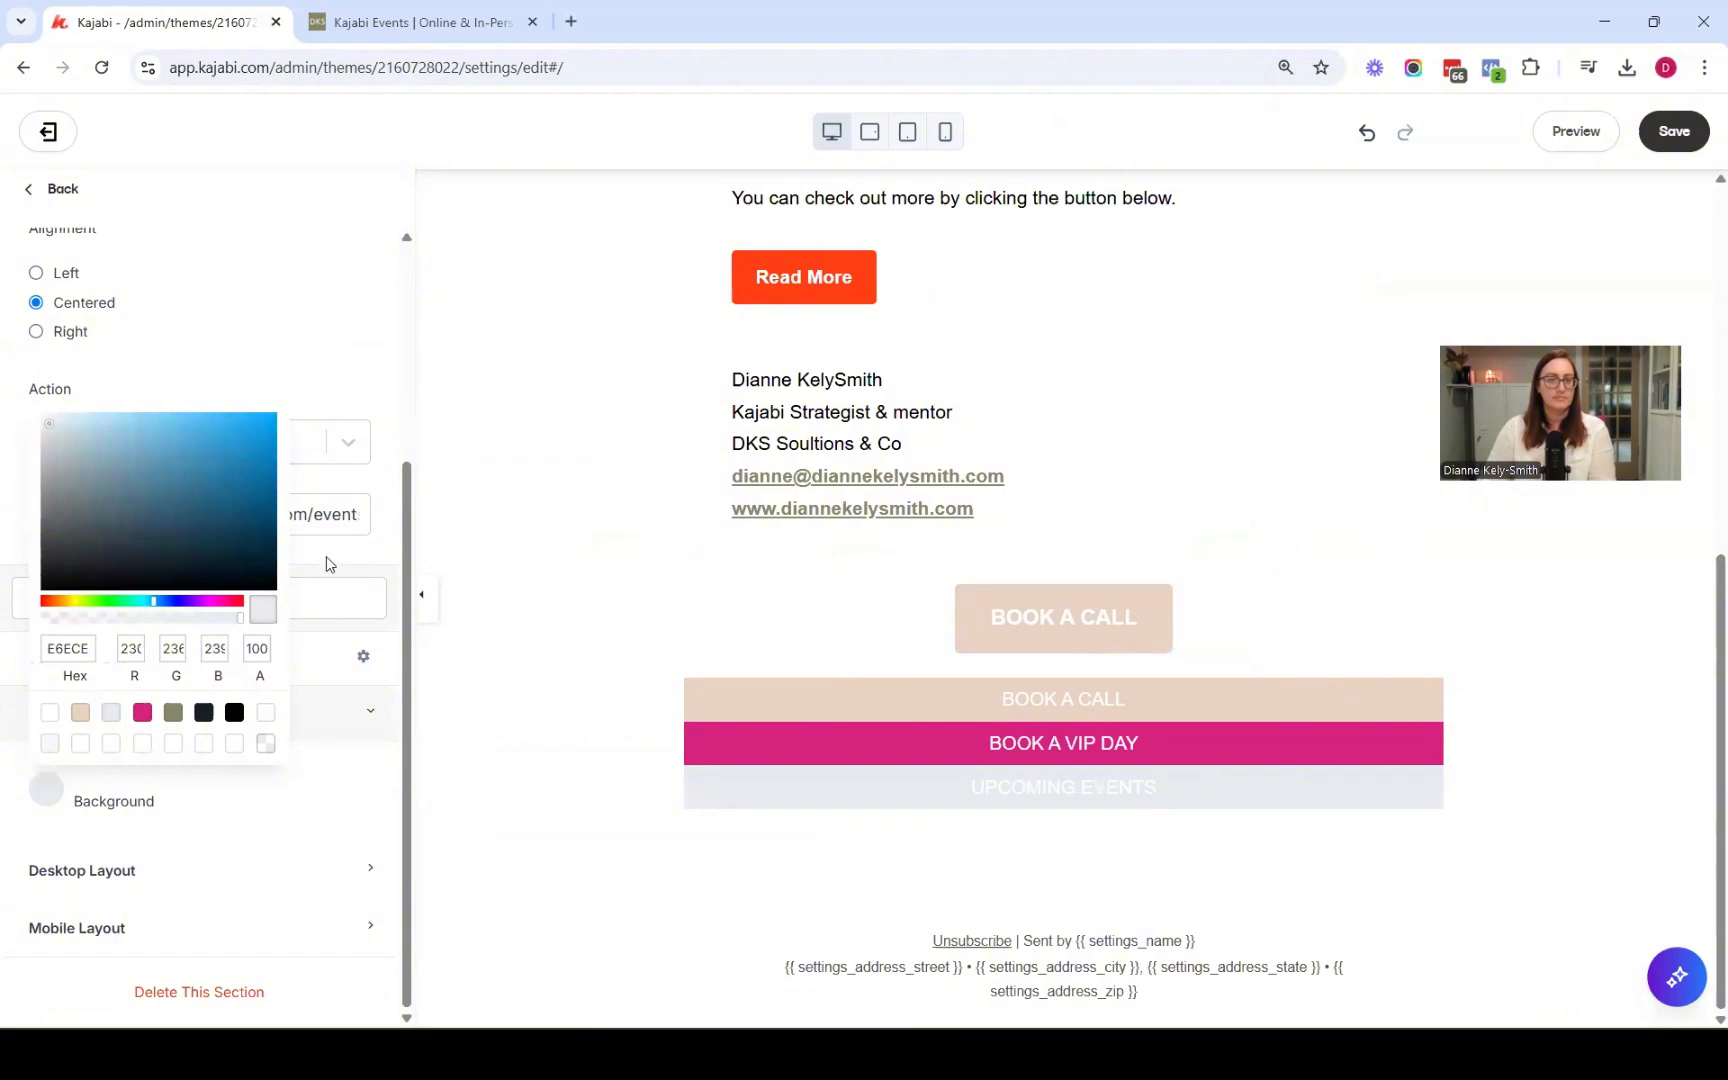
pyautogui.click(137, 681)
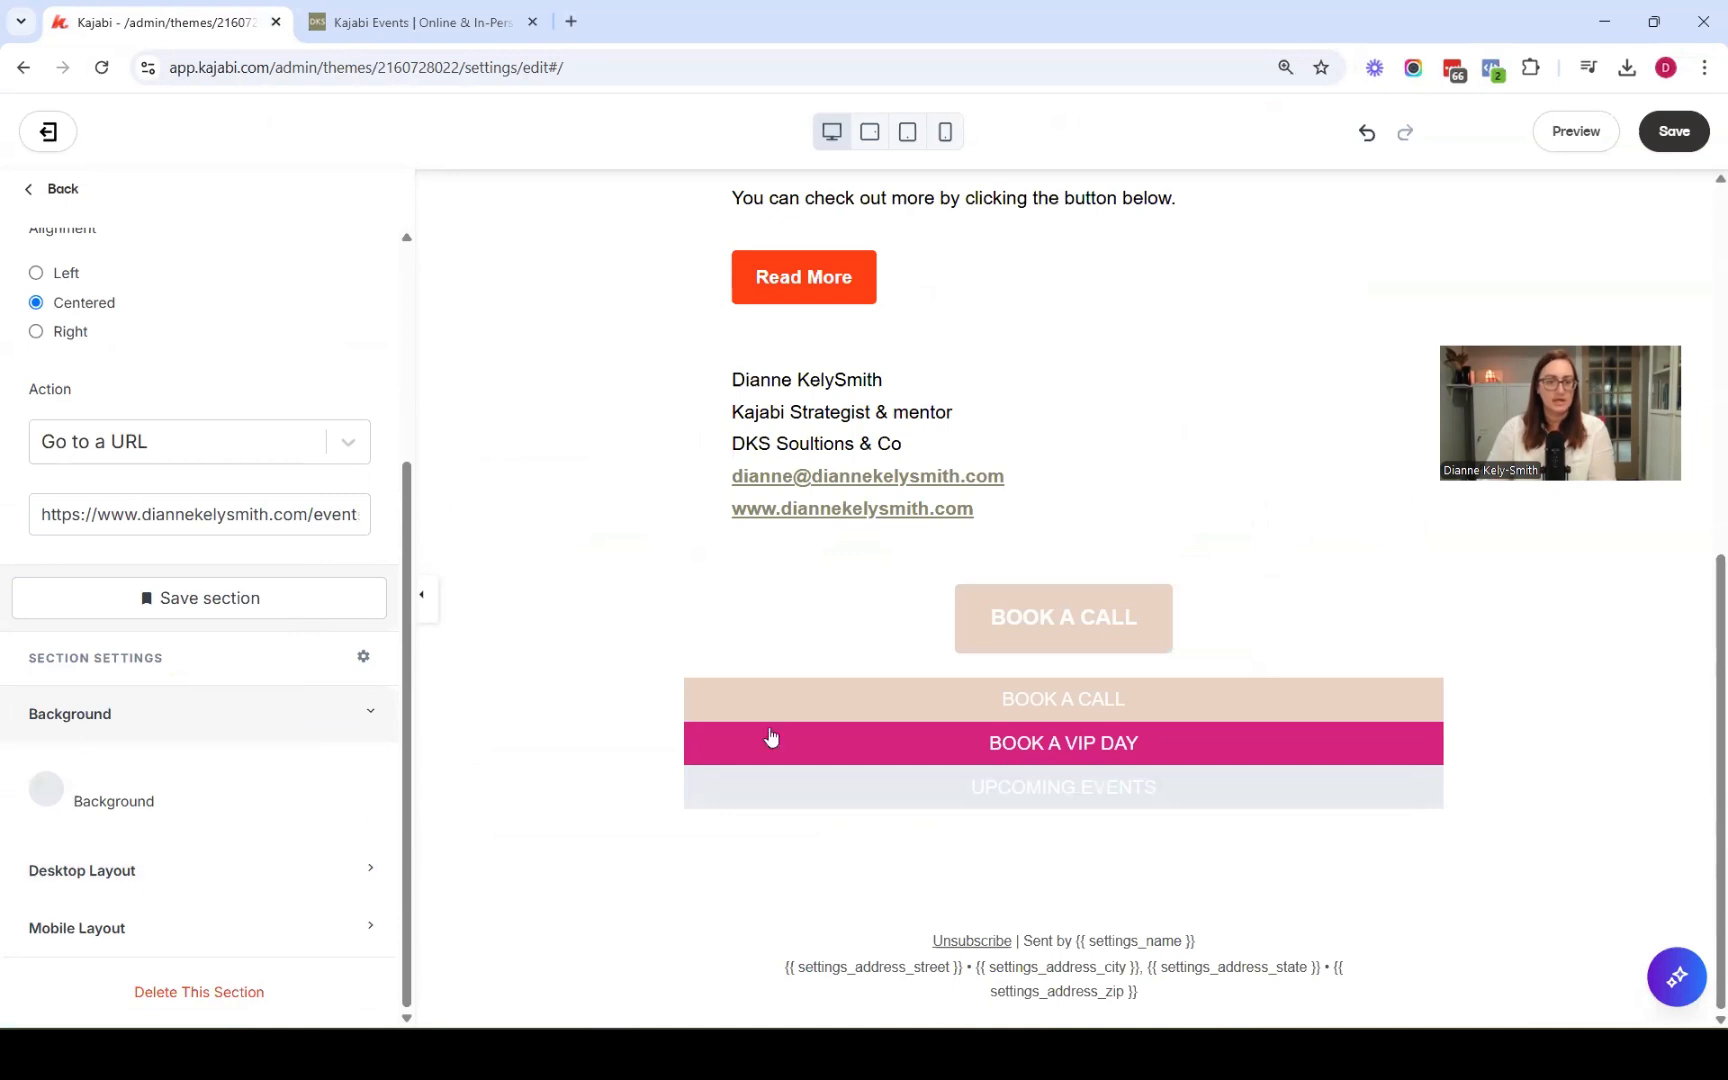
# Set the upcoming events text colour to the dark navy swatch and save the email
pyautogui.click(1047, 787)
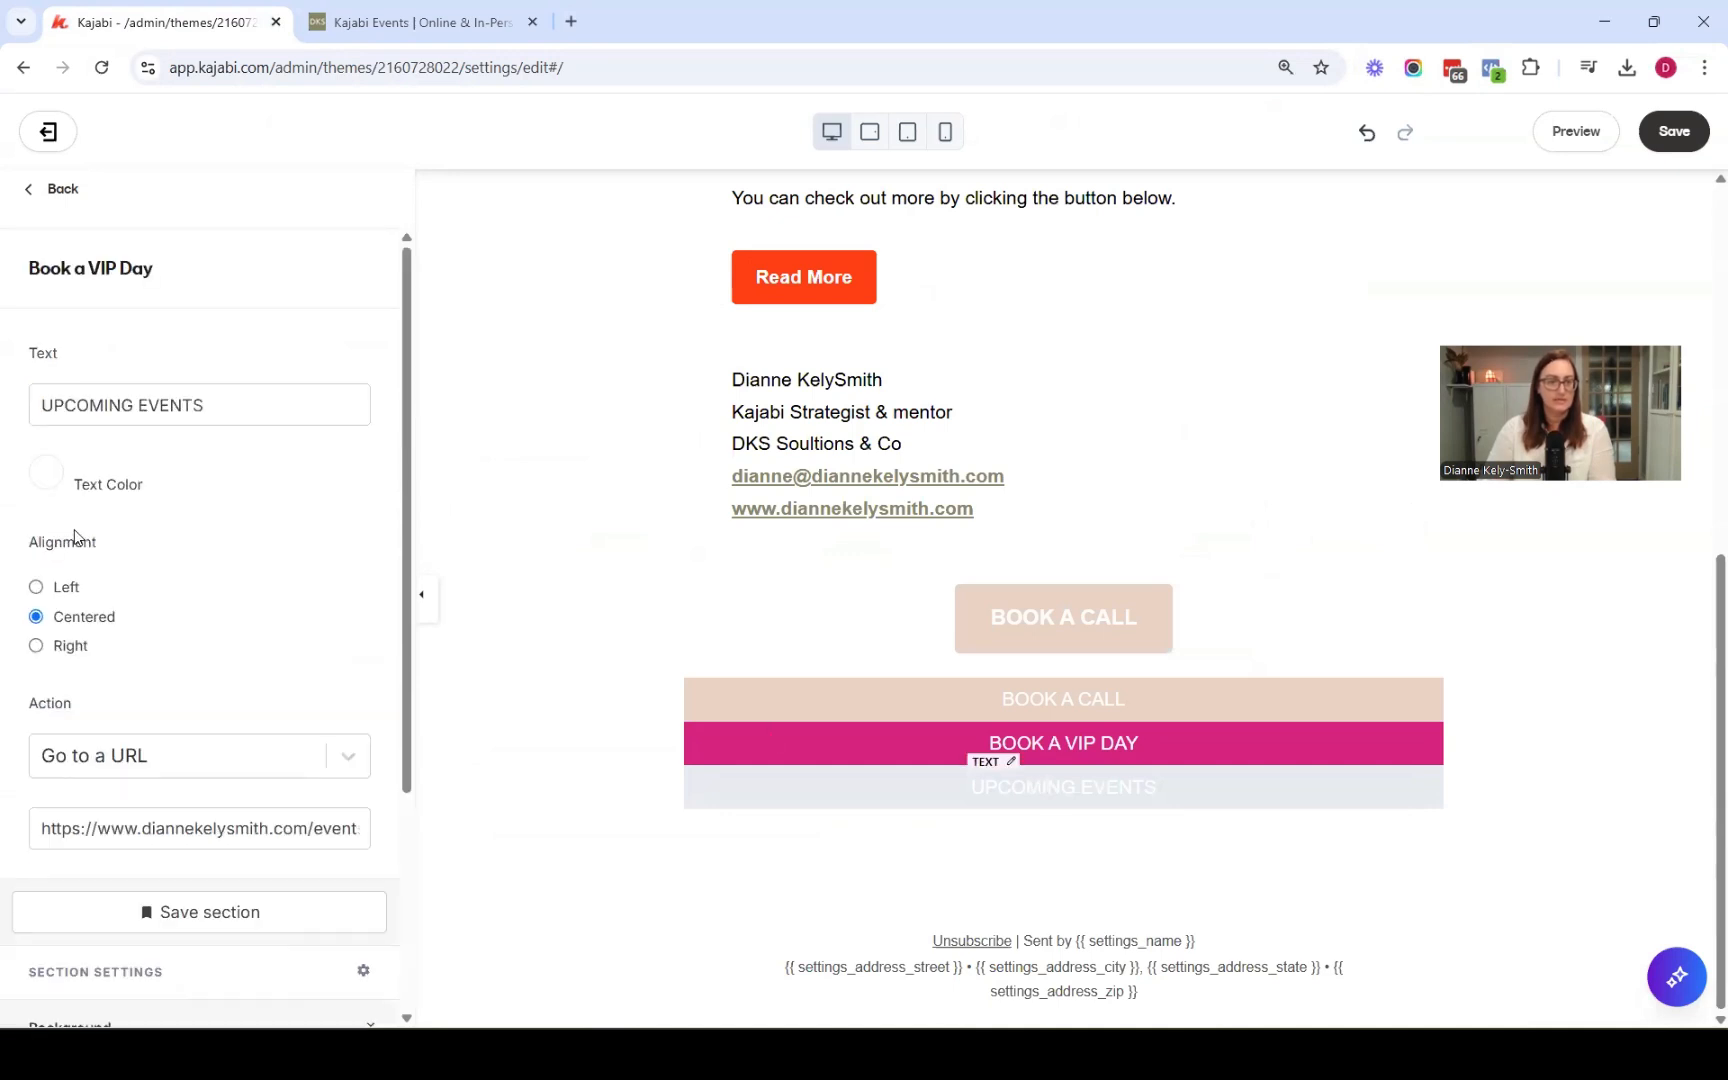
pyautogui.click(47, 472)
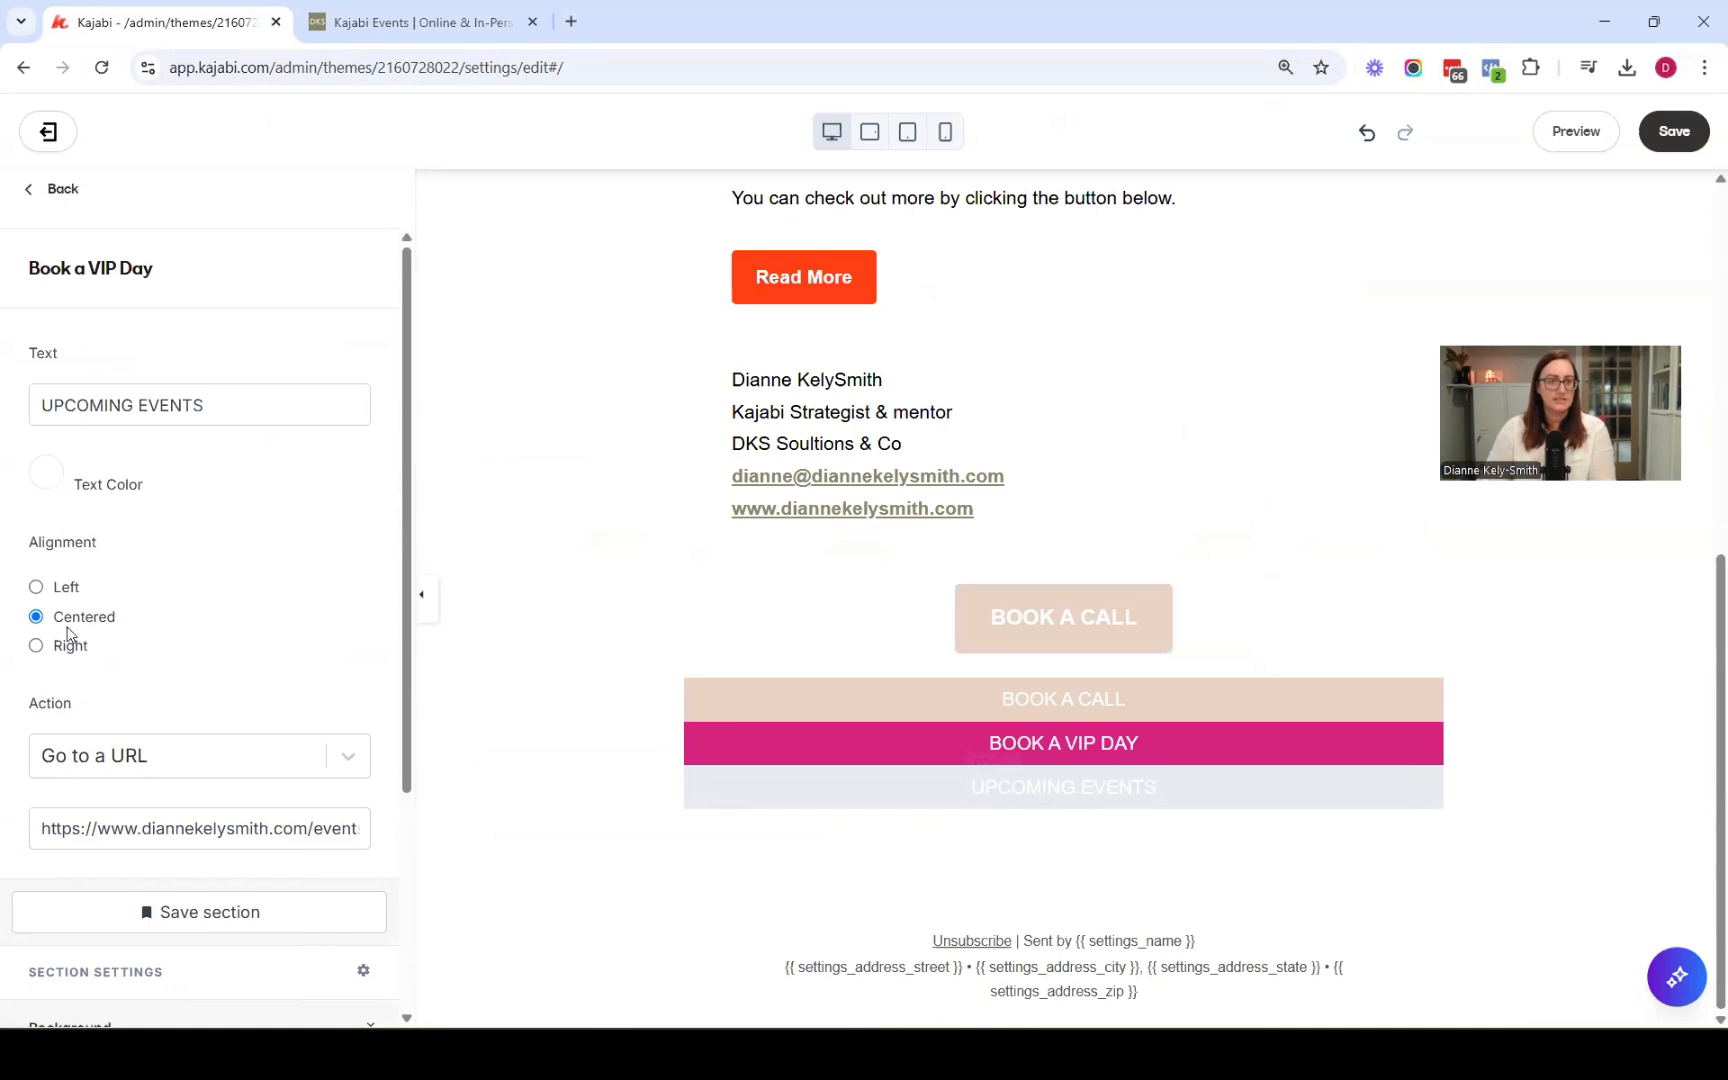
pyautogui.click(203, 802)
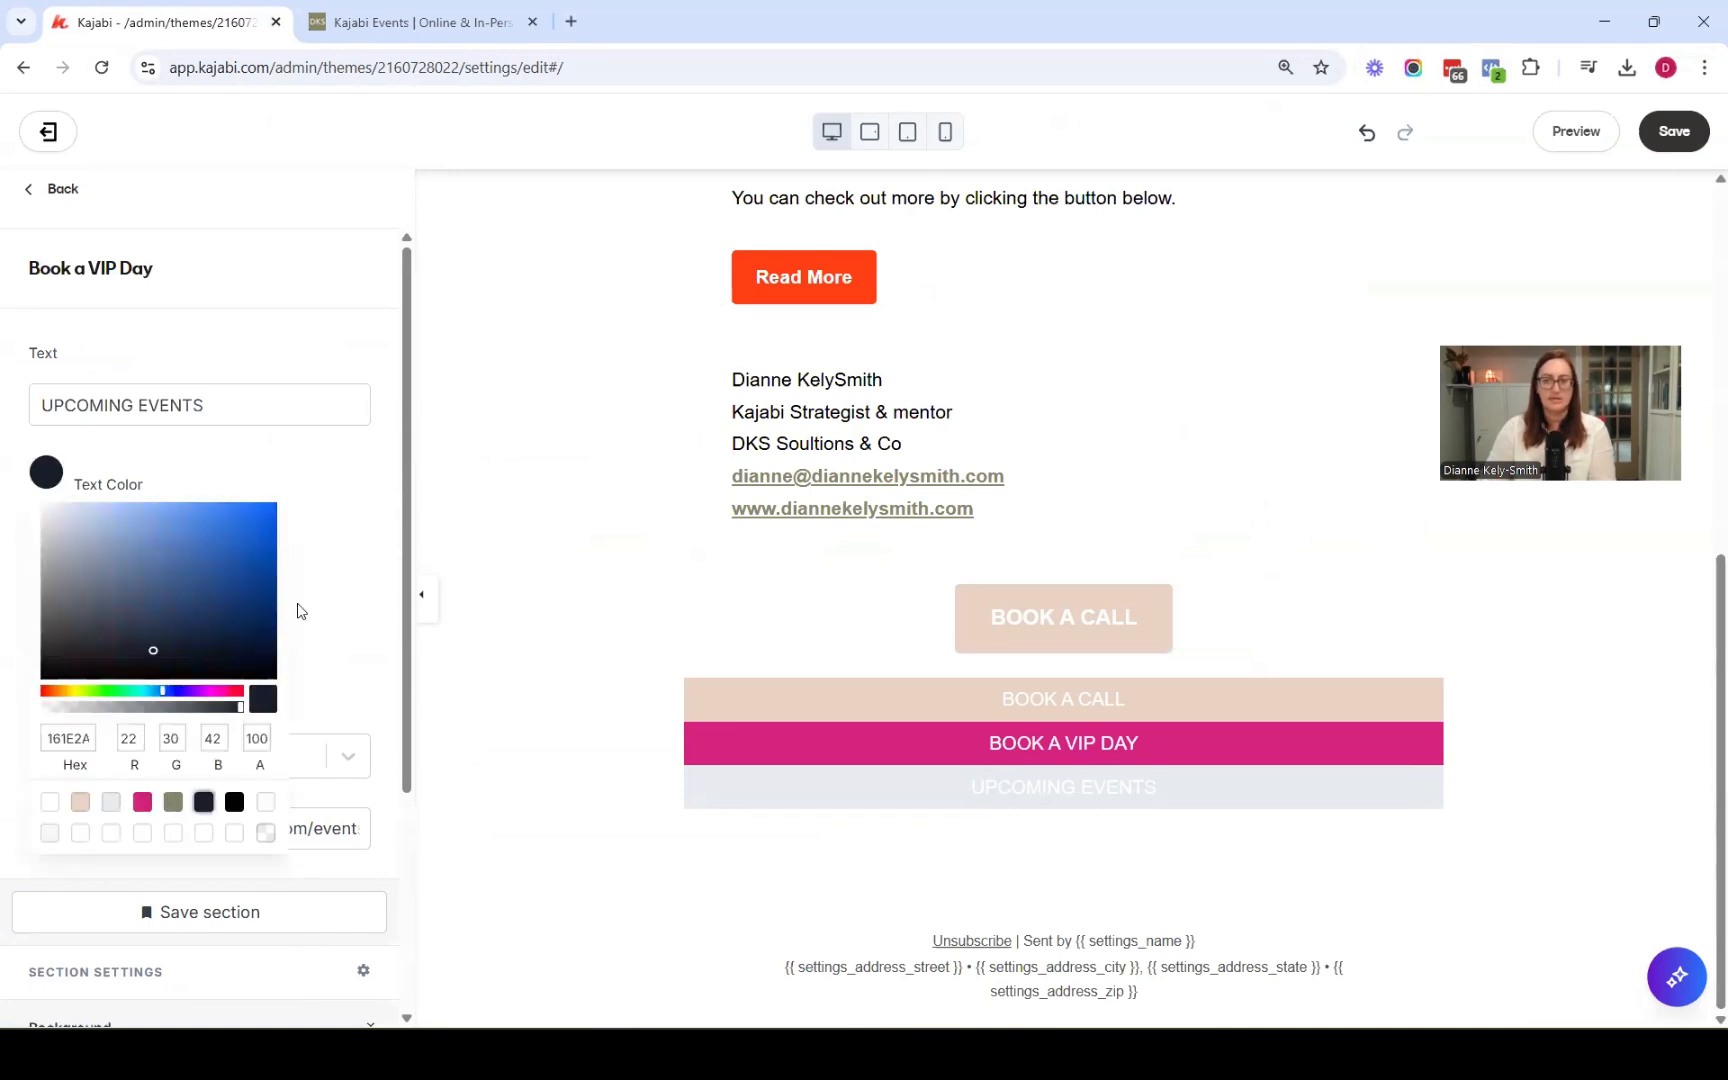
pyautogui.click(356, 503)
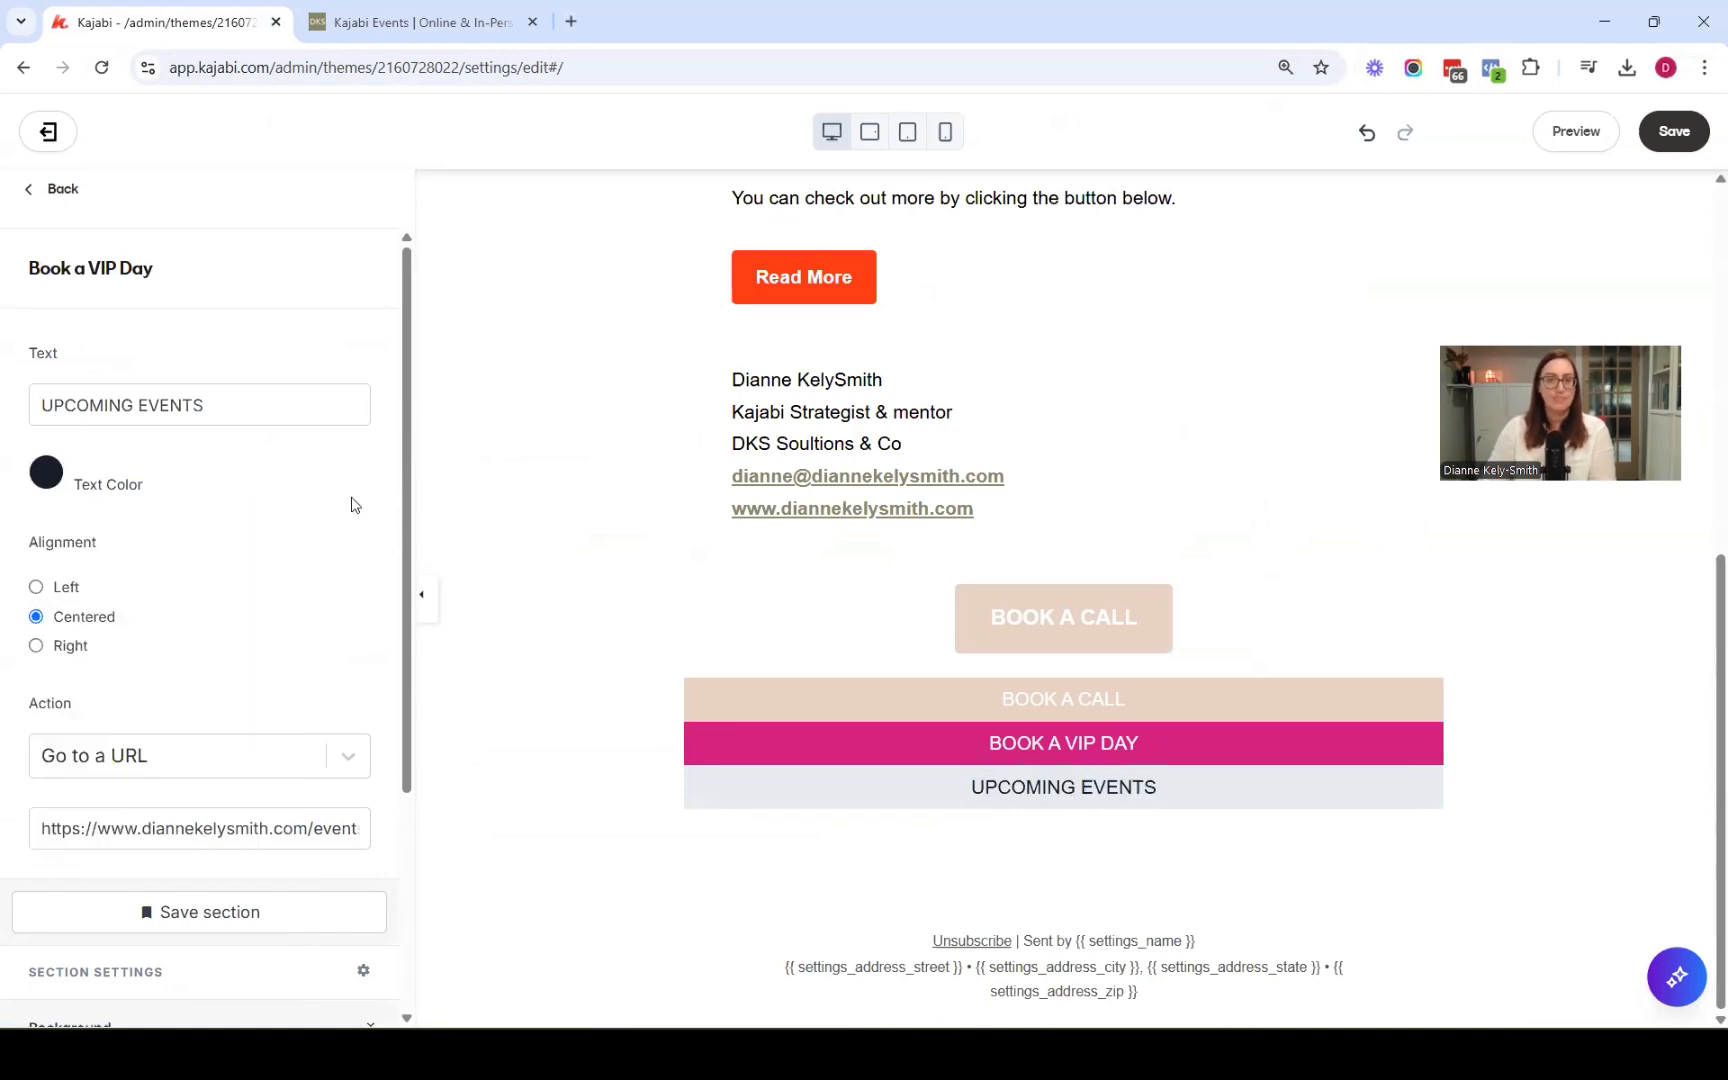
pyautogui.click(1675, 134)
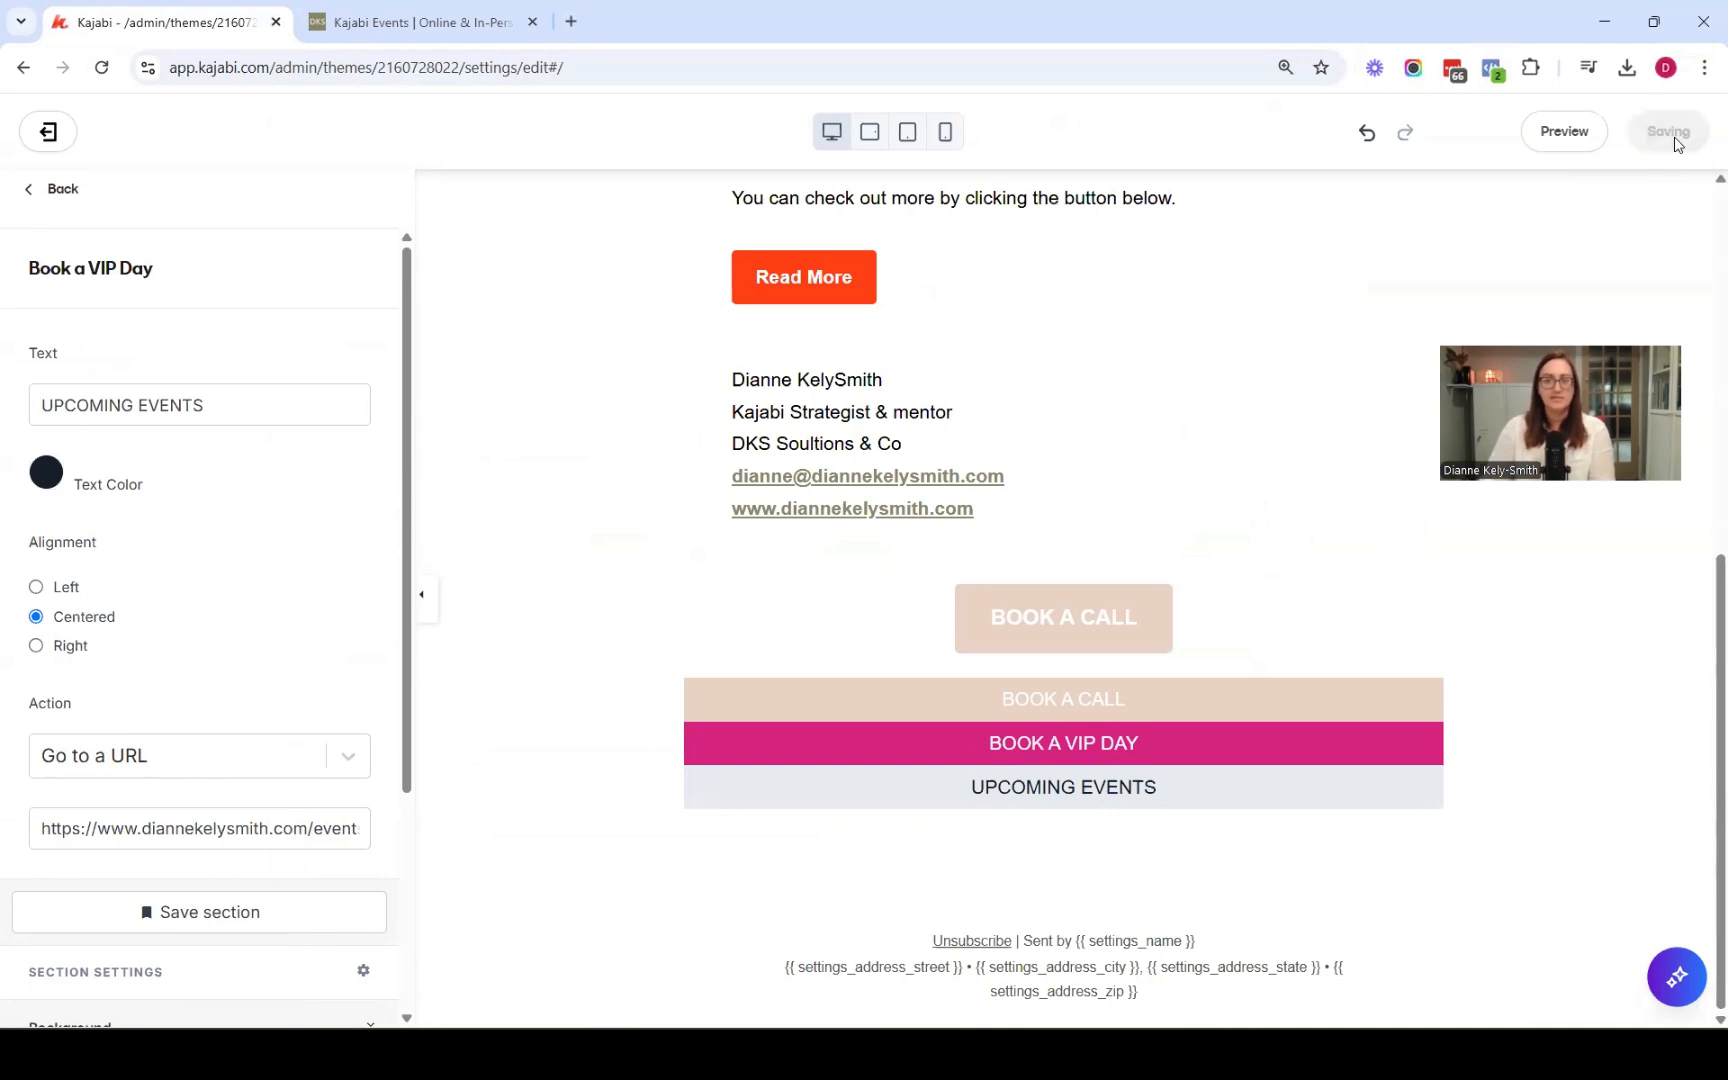
# Rename the duplicated announcement section to Events
pyautogui.click(56, 188)
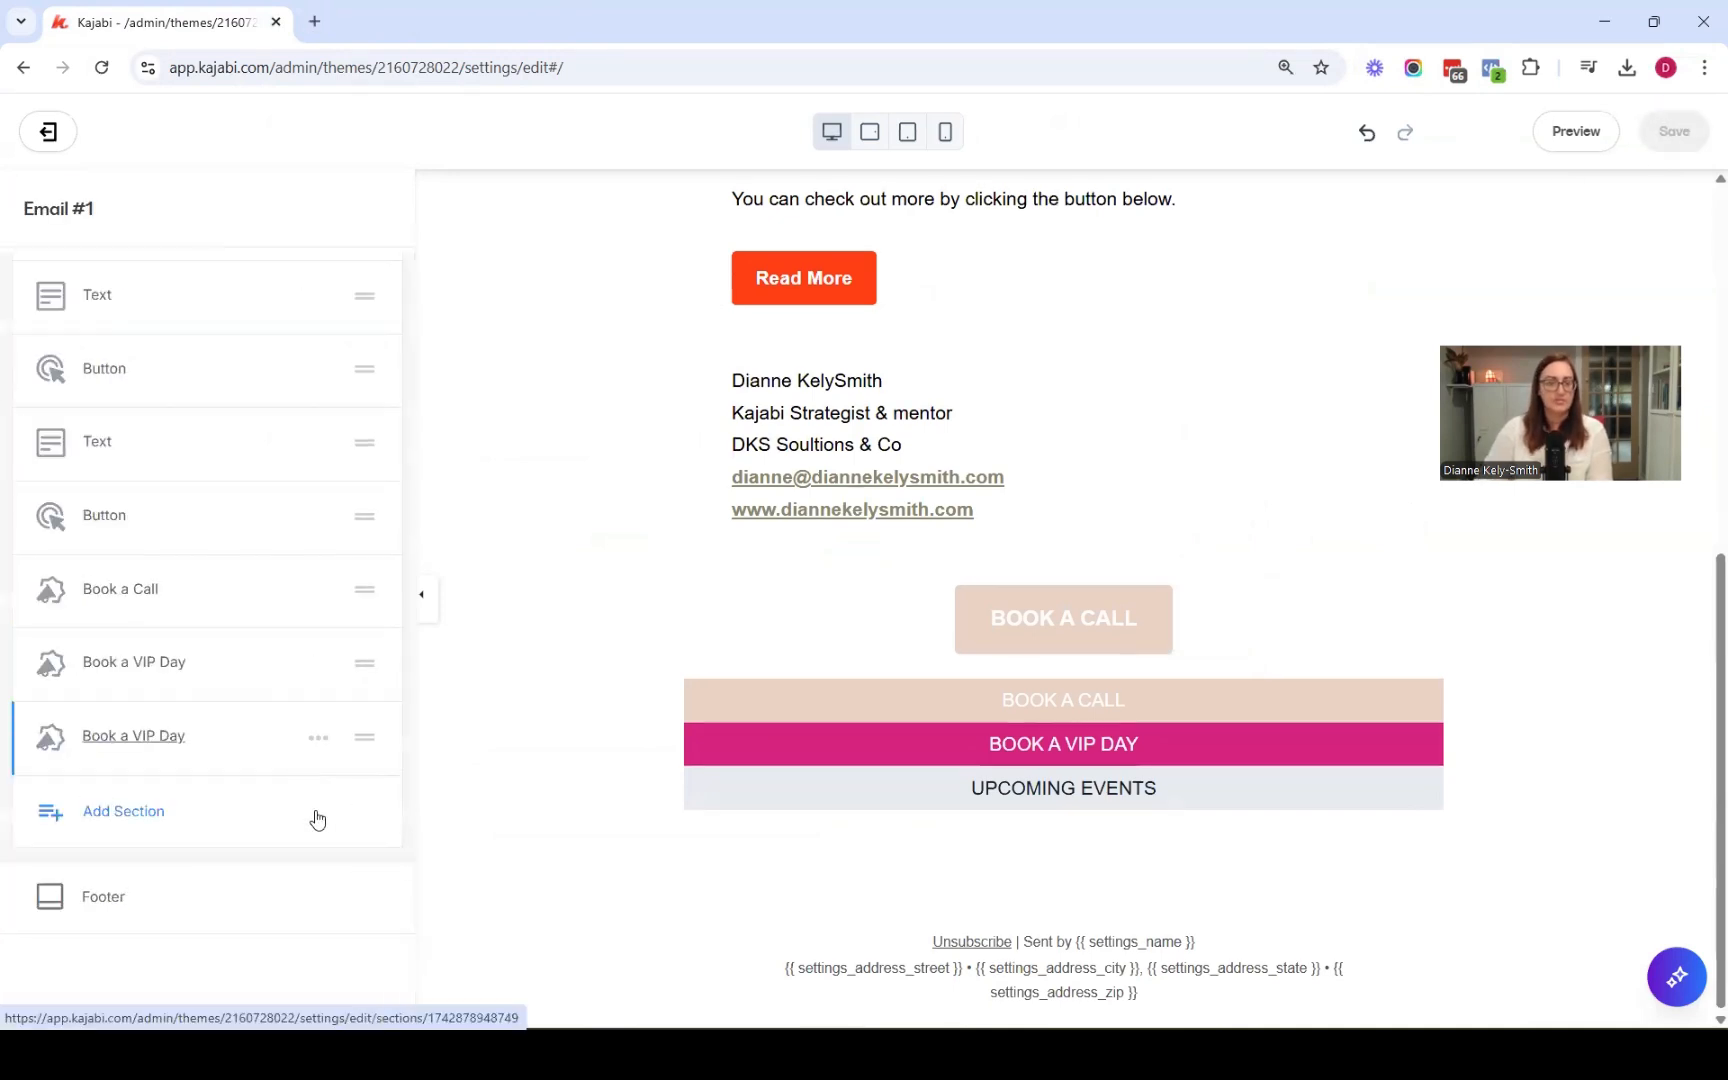
pyautogui.click(318, 737)
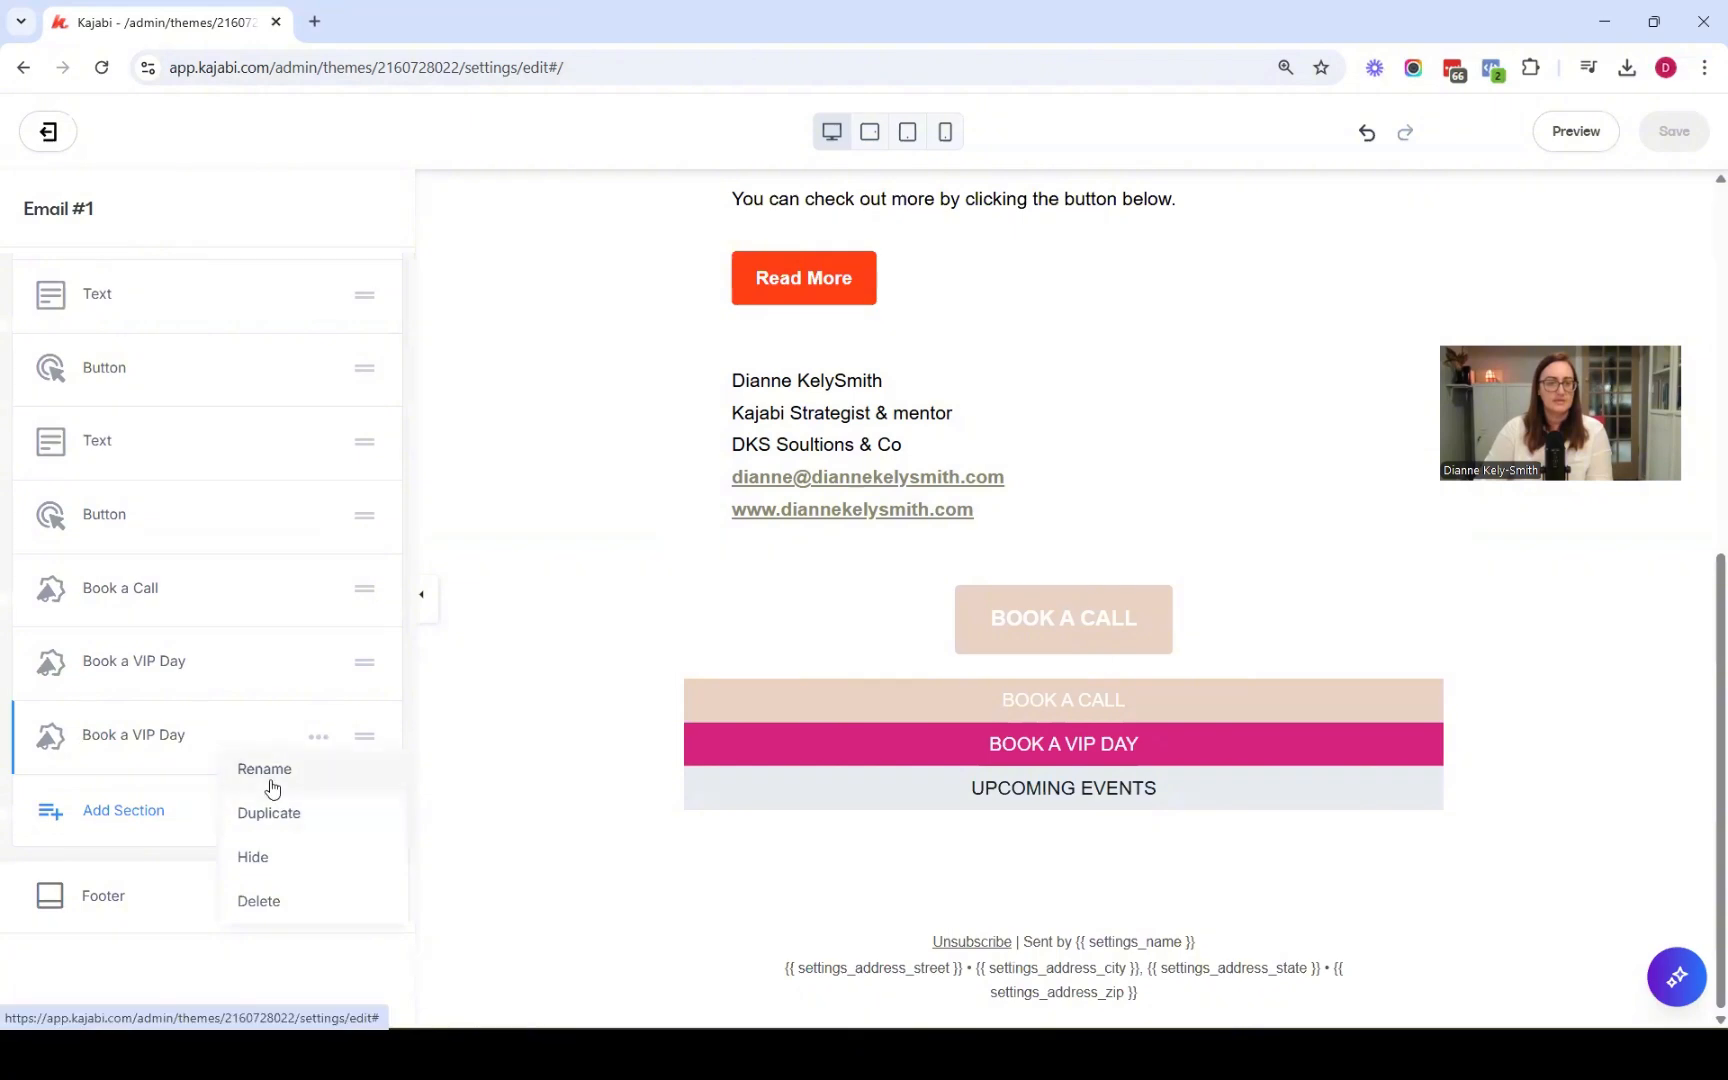
pyautogui.click(264, 769)
pyautogui.hotkey('ctrl', 'a')
pyautogui.write('Event')
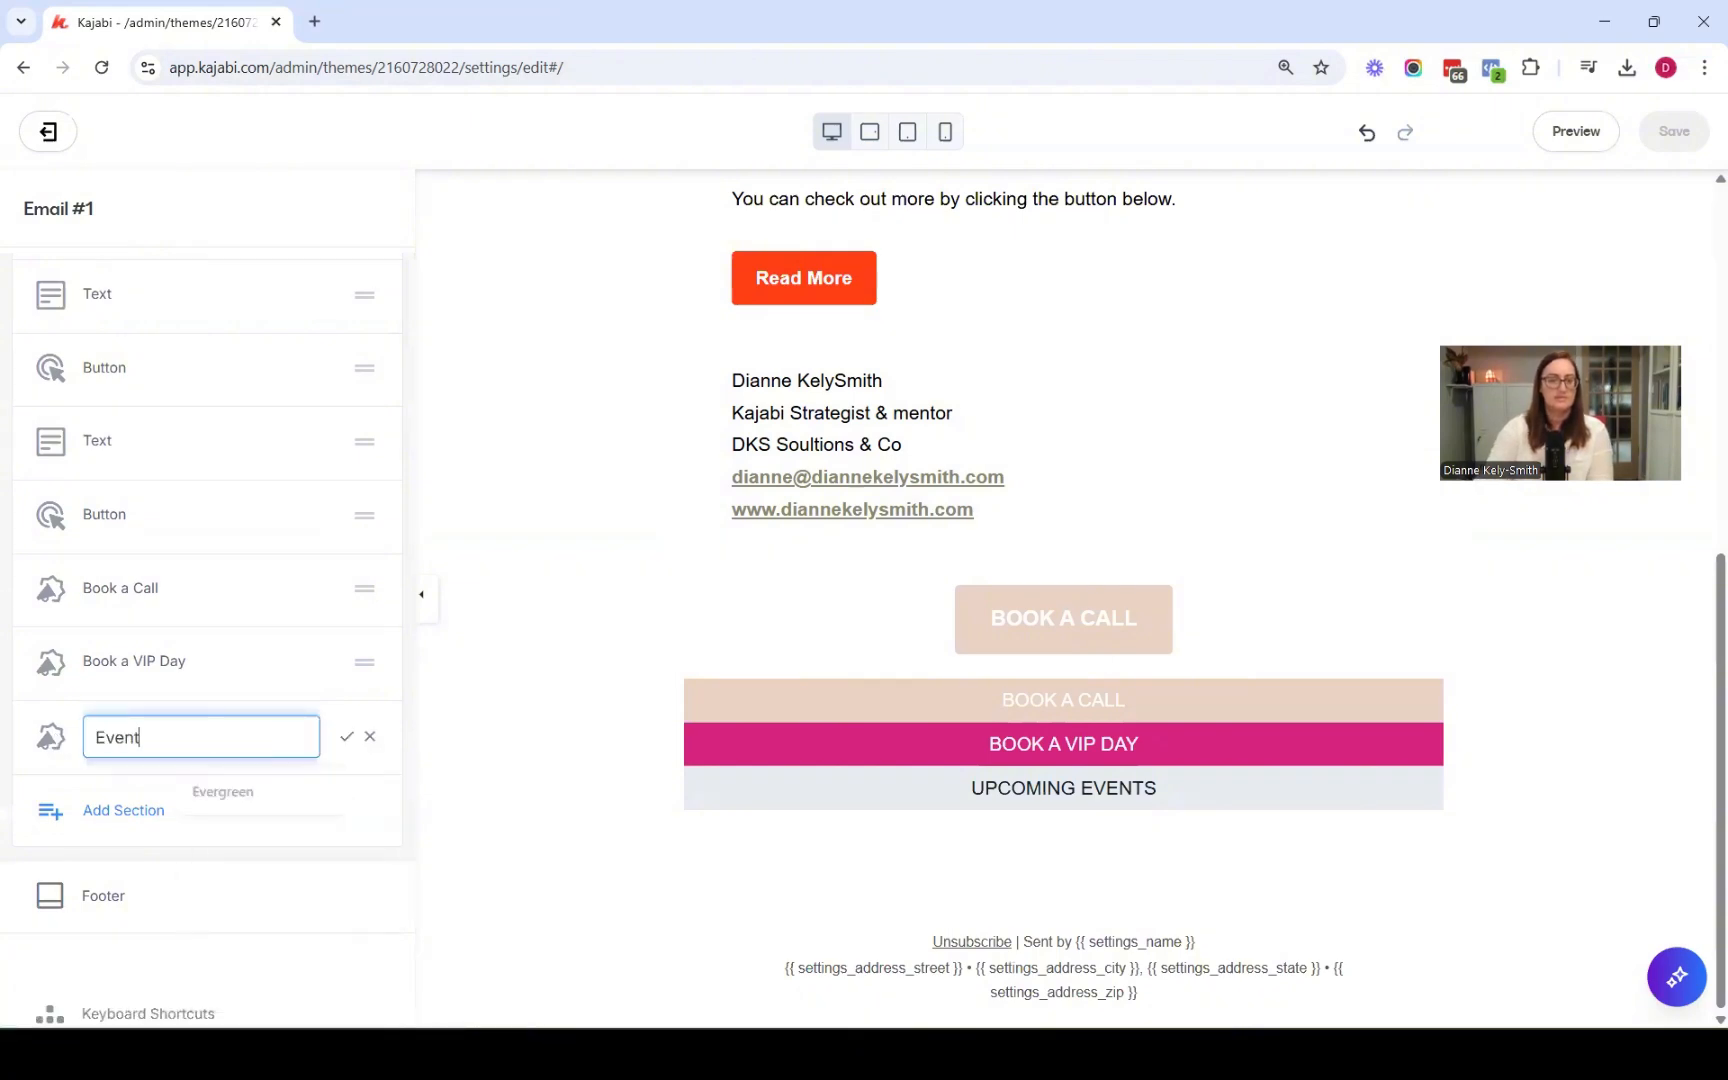
pyautogui.write('s')
pyautogui.press('Return')
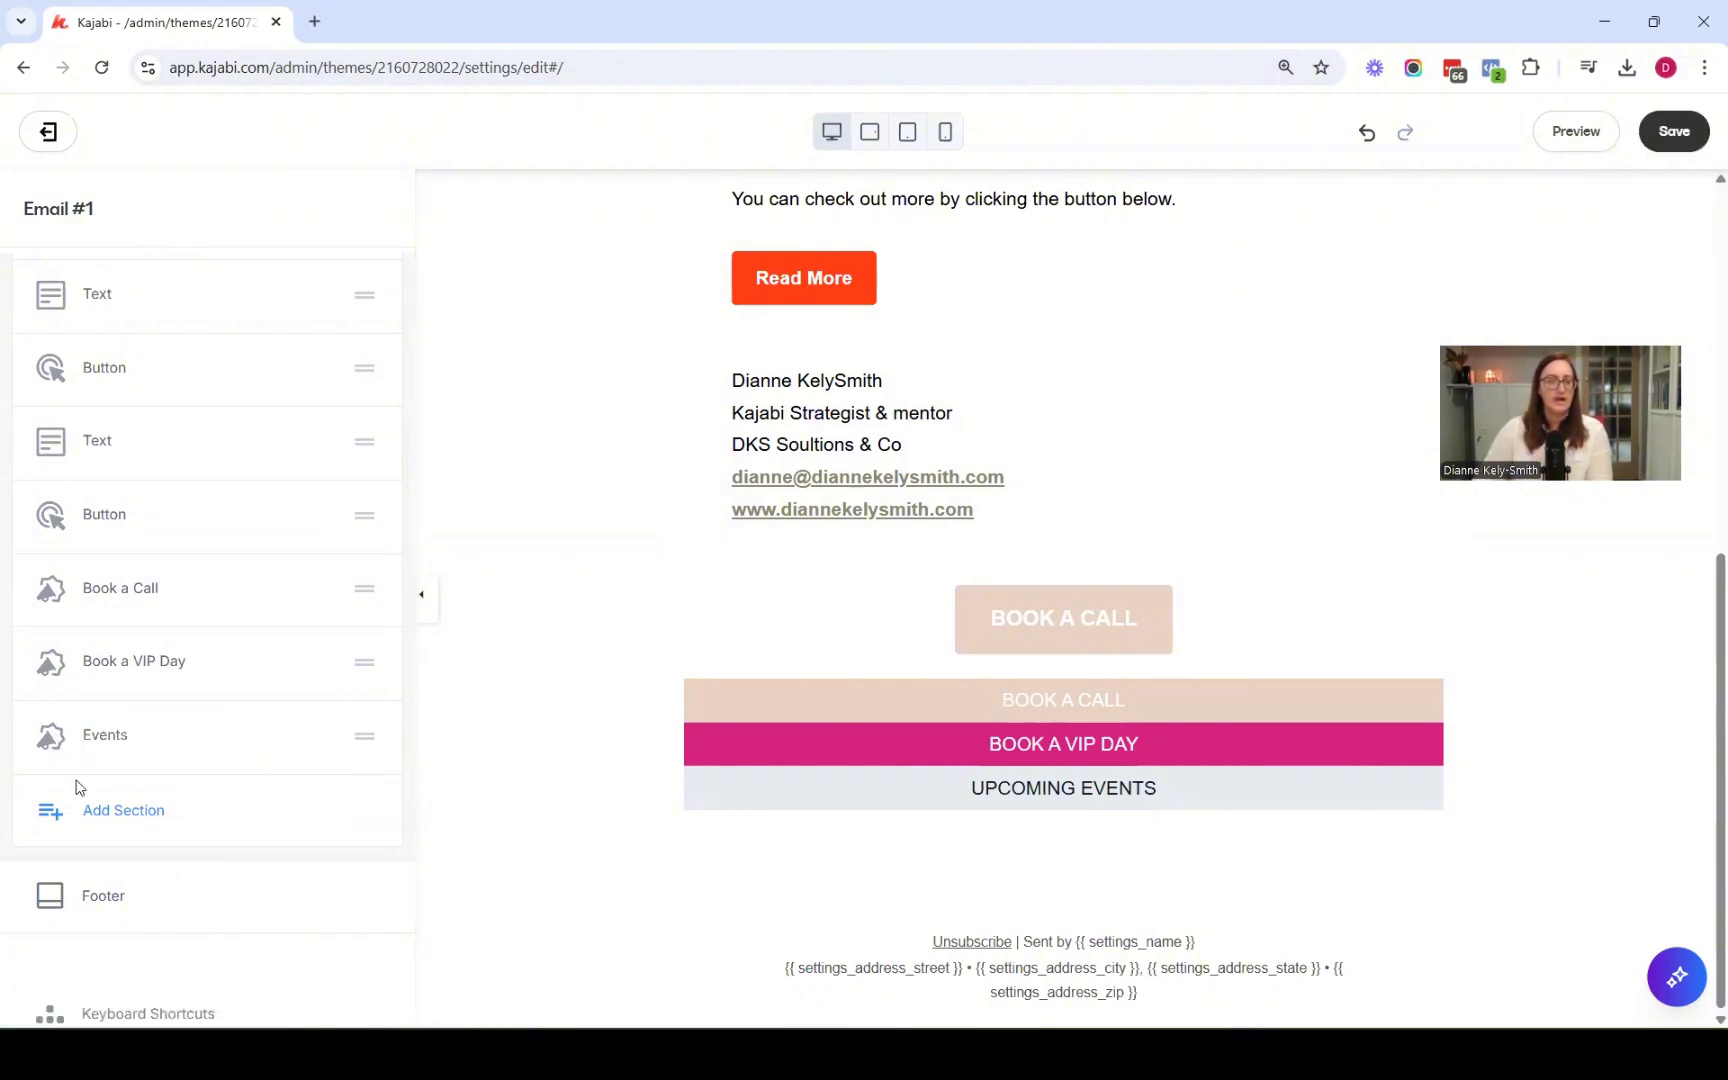
# Duplicate the Events section, retitling the copy FOLLOW ME ON INSTAGRAM with the Instagram profile as its link
pyautogui.click(318, 737)
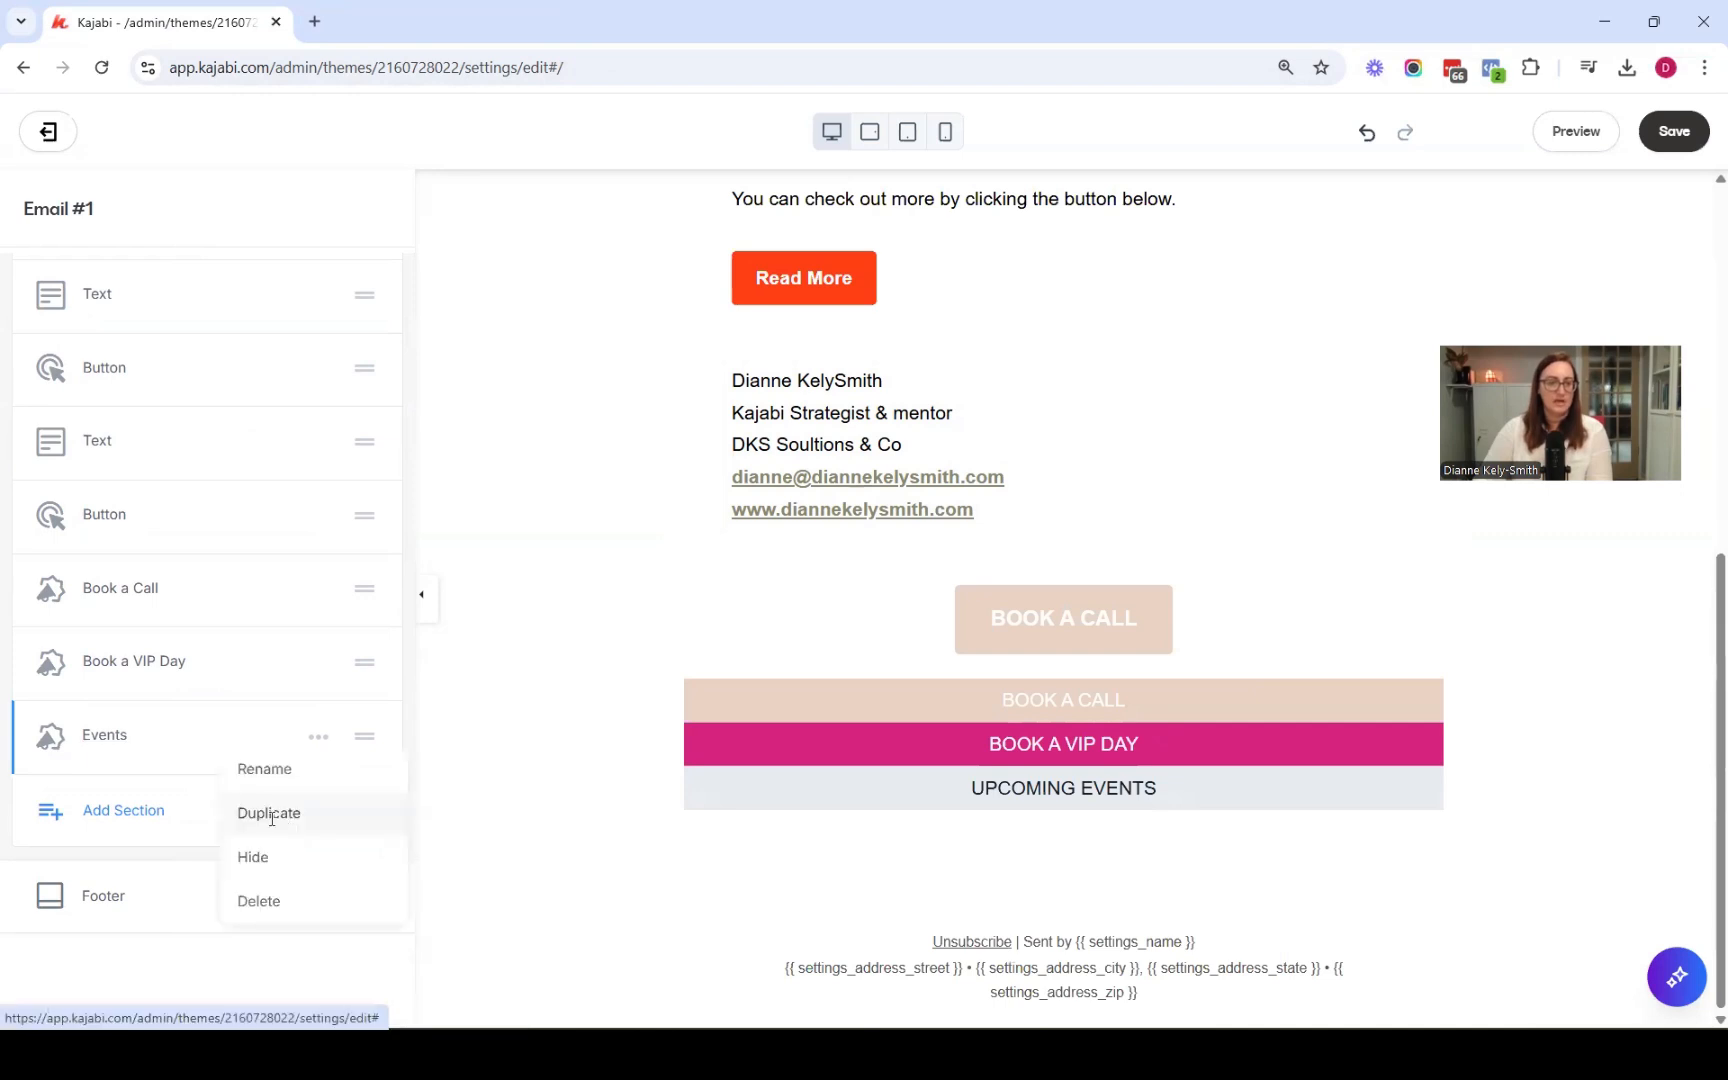
pyautogui.click(268, 812)
pyautogui.tripleClick(200, 404)
pyautogui.write('FO')
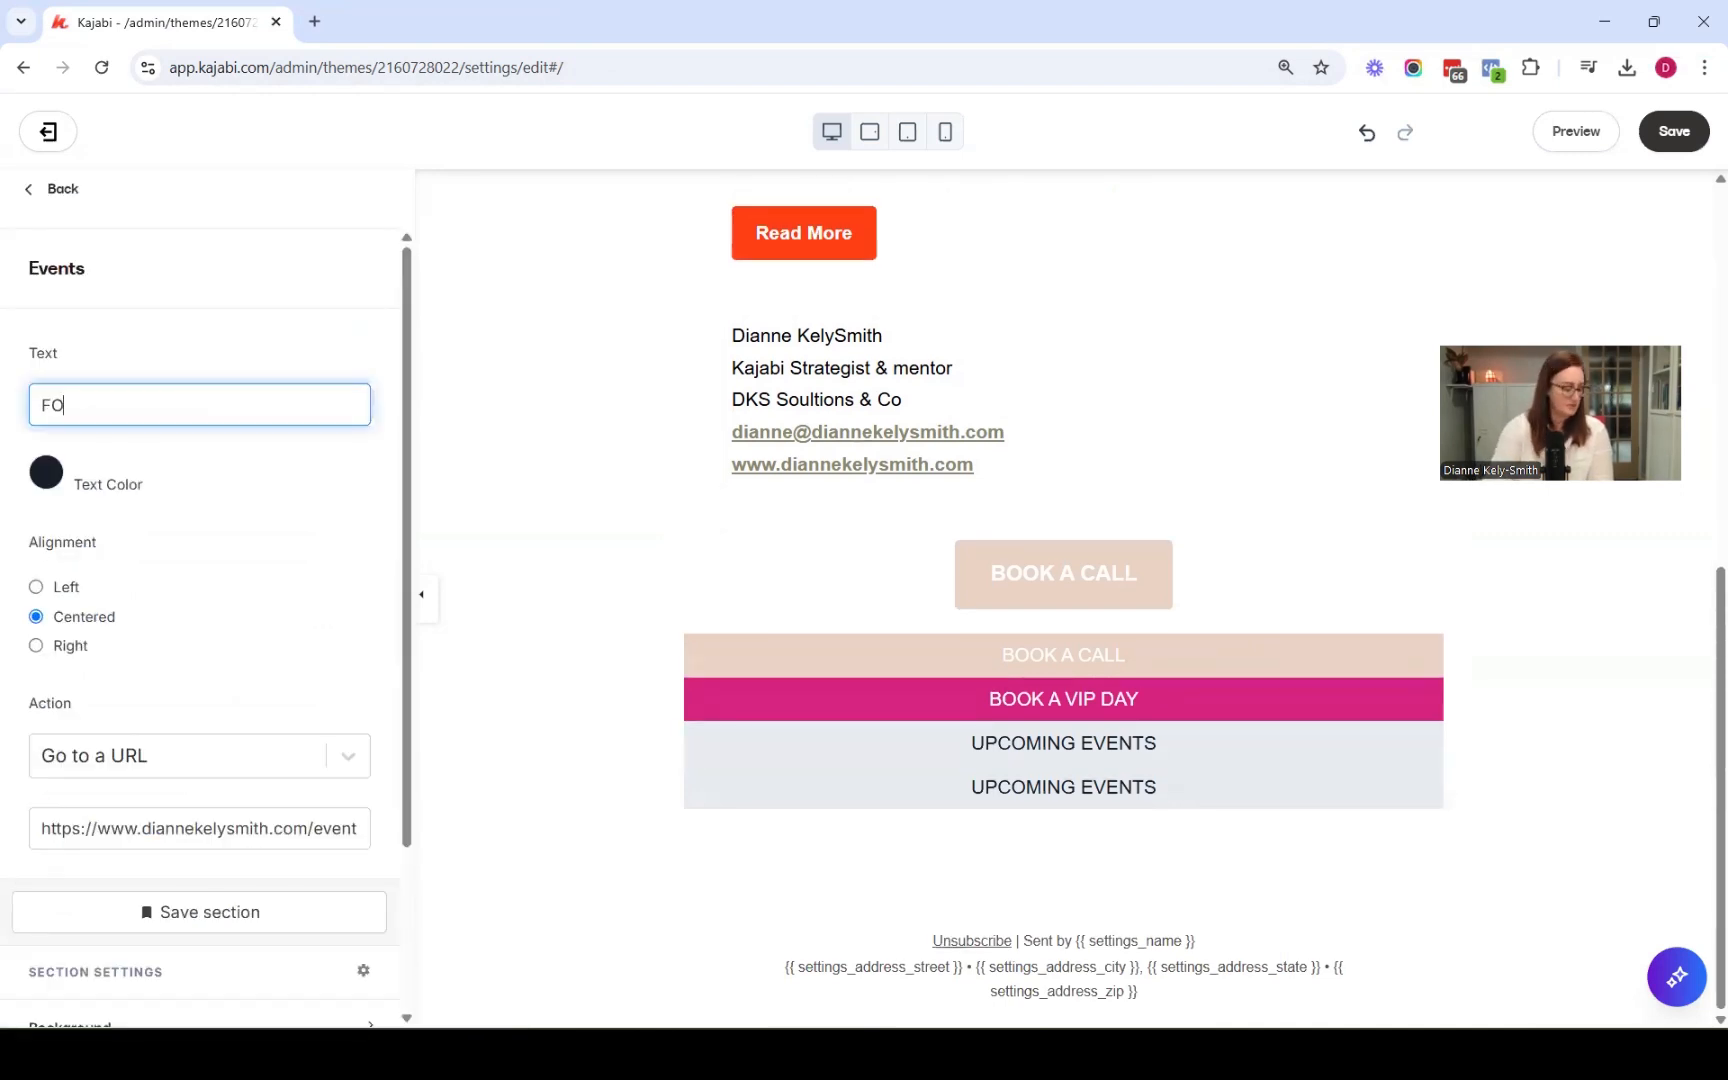
pyautogui.write('LLOW US')
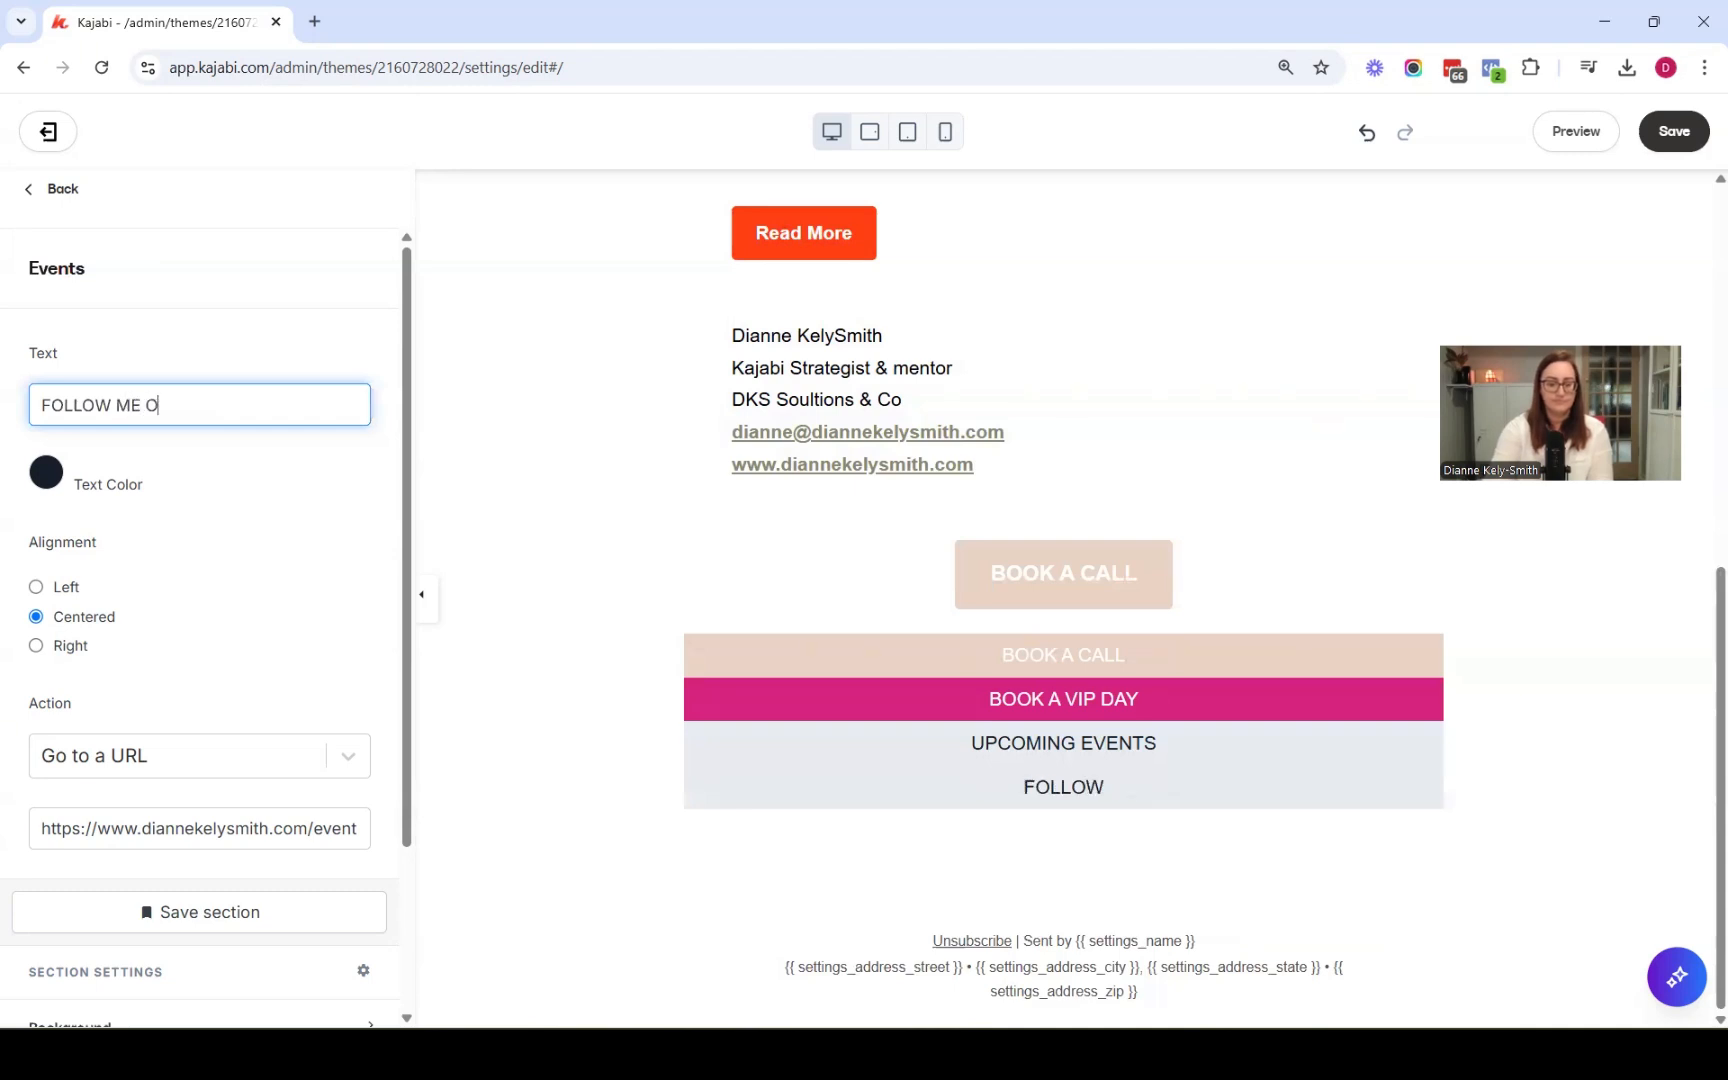
pyautogui.write('ME ON INSTAGRAM')
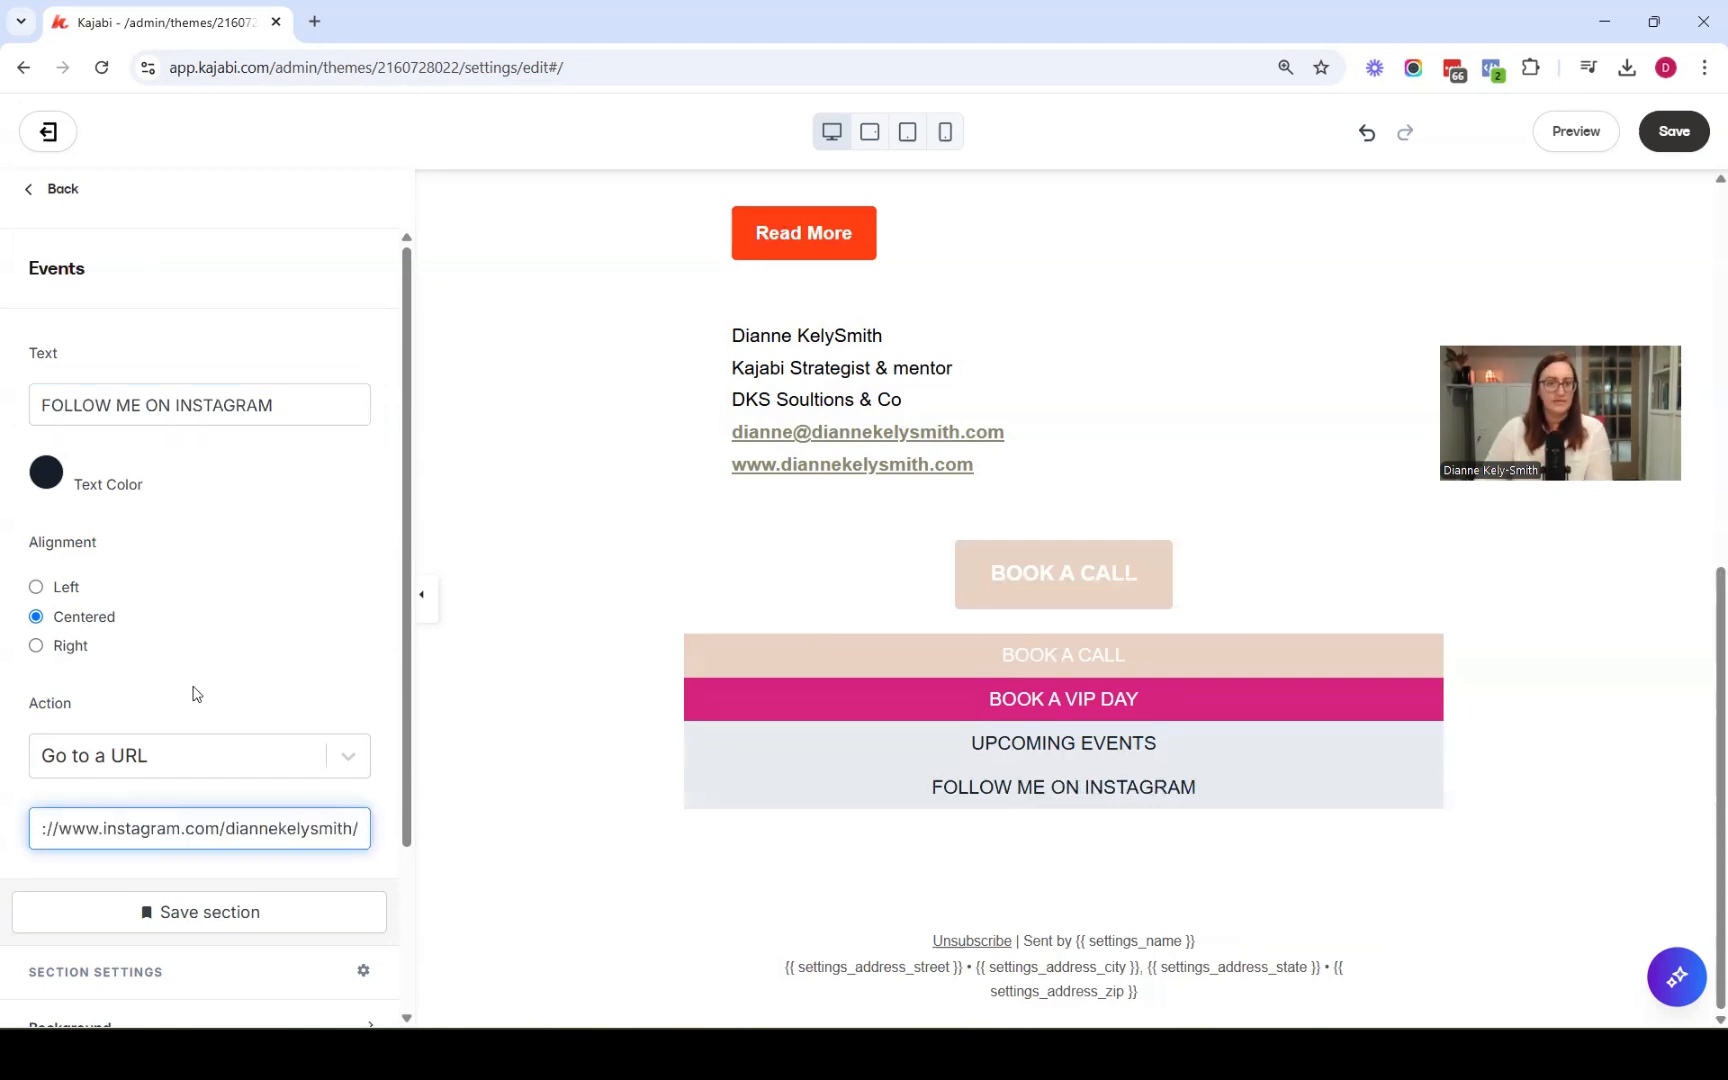
# Set the Instagram announcement's background to the olive green swatch
pyautogui.scroll(-3, 194, 696)
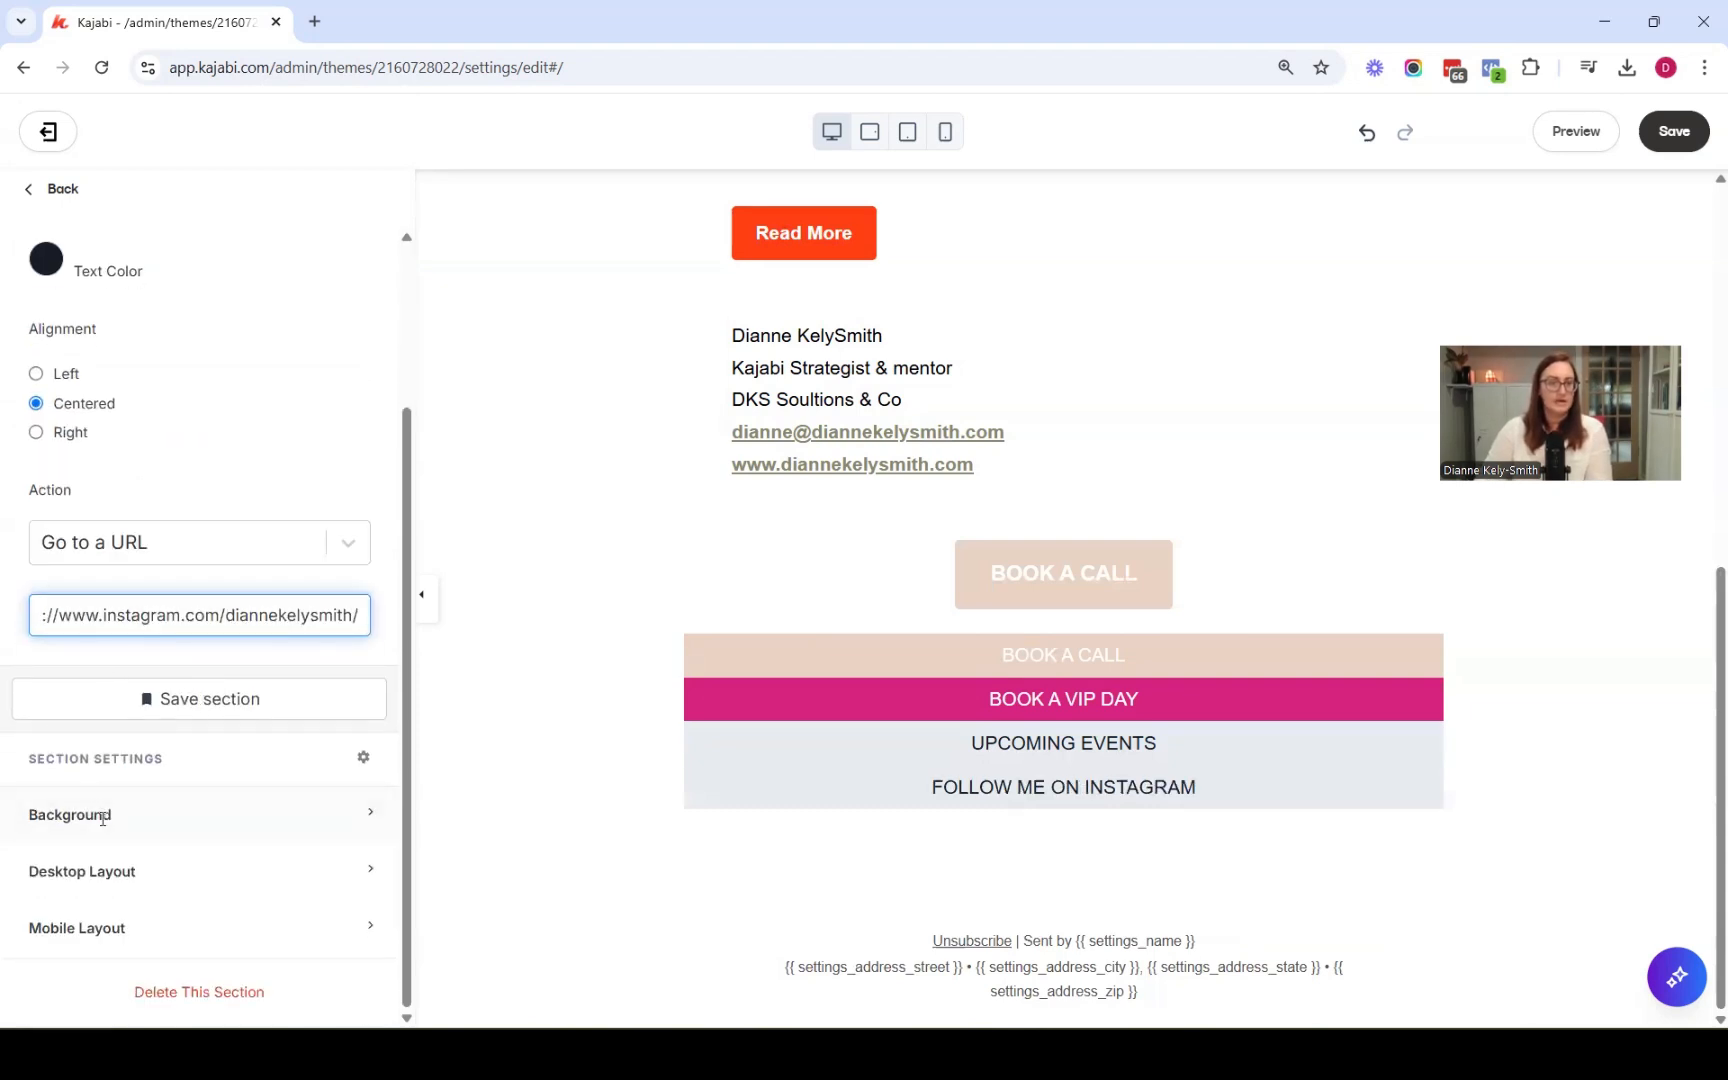
pyautogui.click(103, 818)
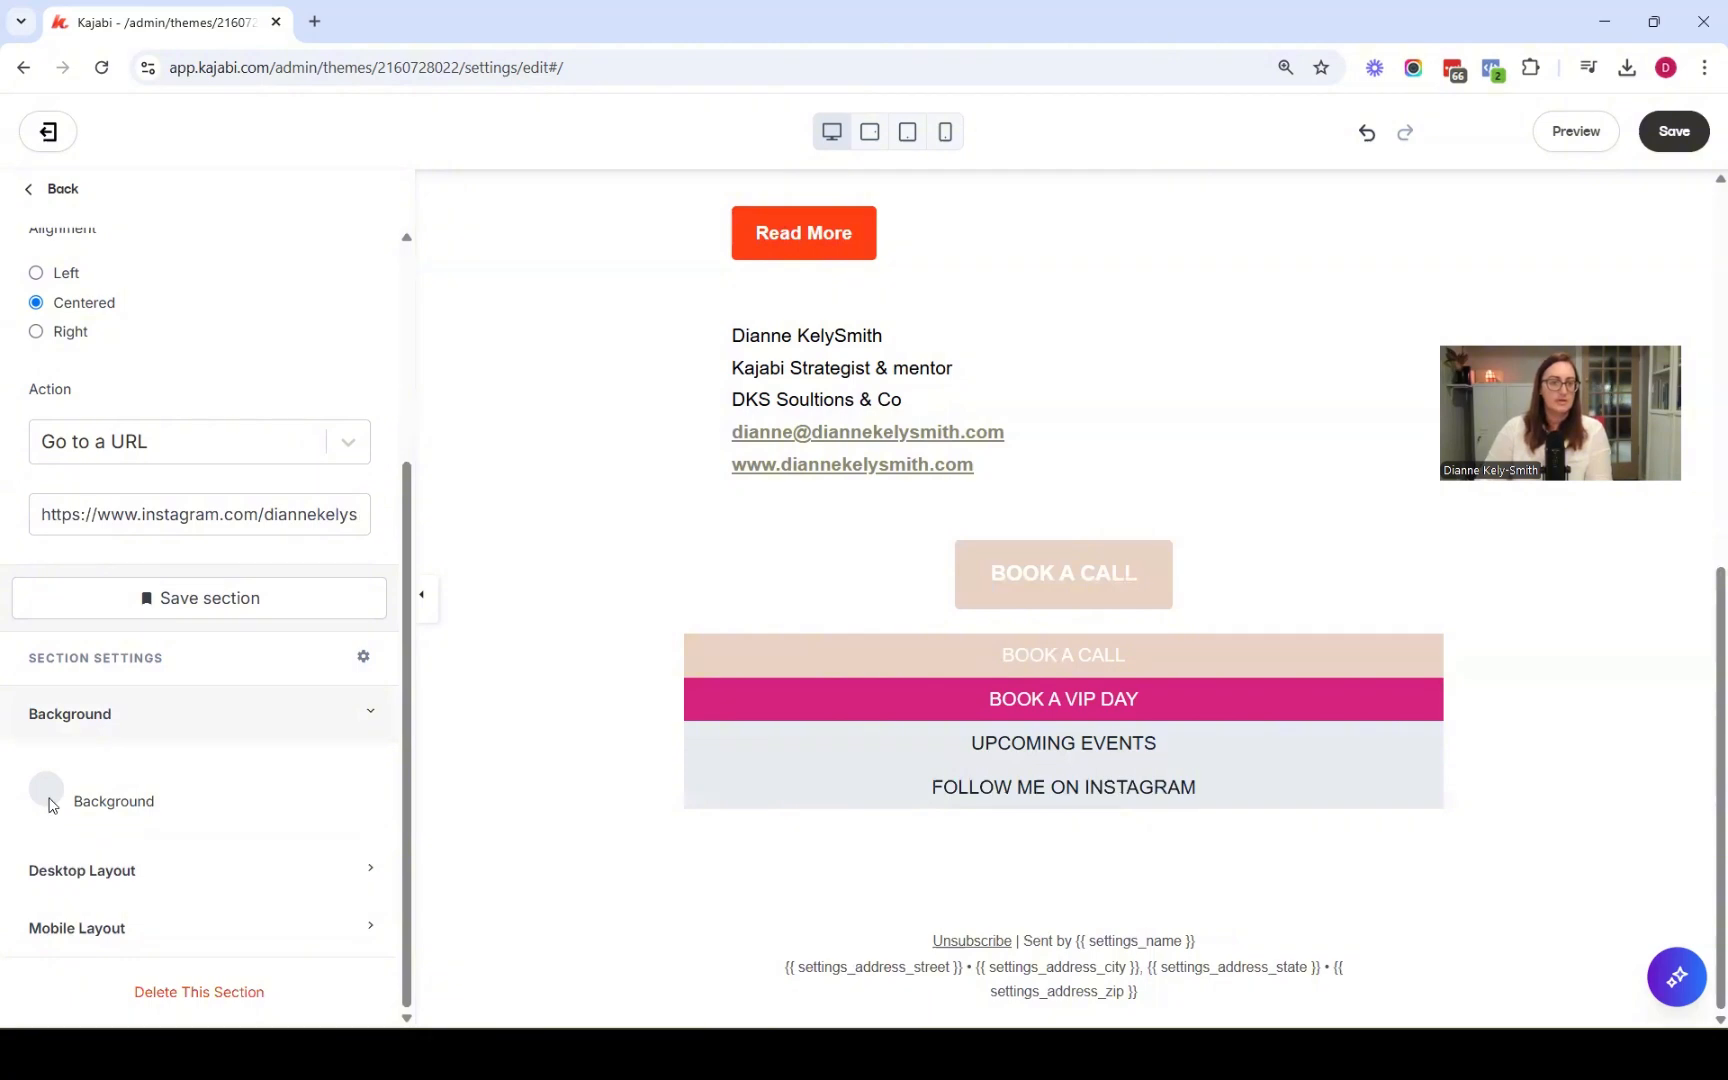
pyautogui.click(52, 805)
pyautogui.click(171, 716)
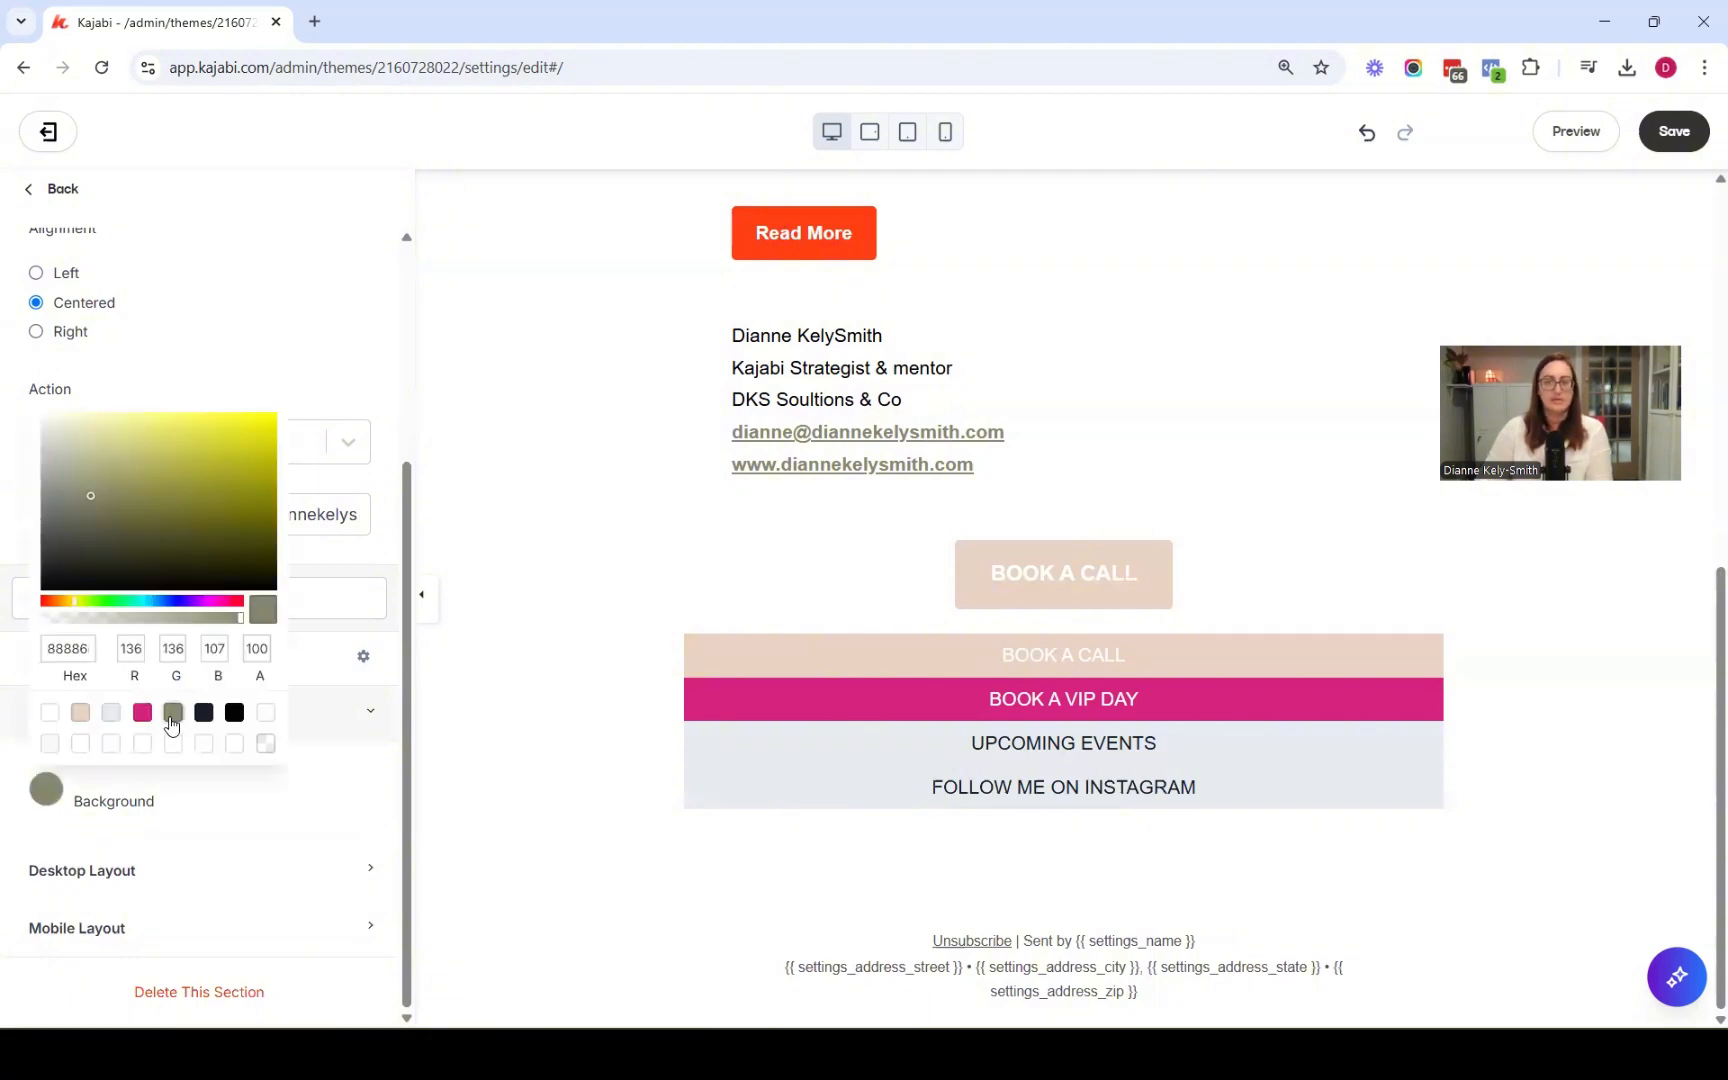
pyautogui.click(477, 713)
# Set the Instagram announcement's text colour to white and save the email
pyautogui.scroll(3, 34, 460)
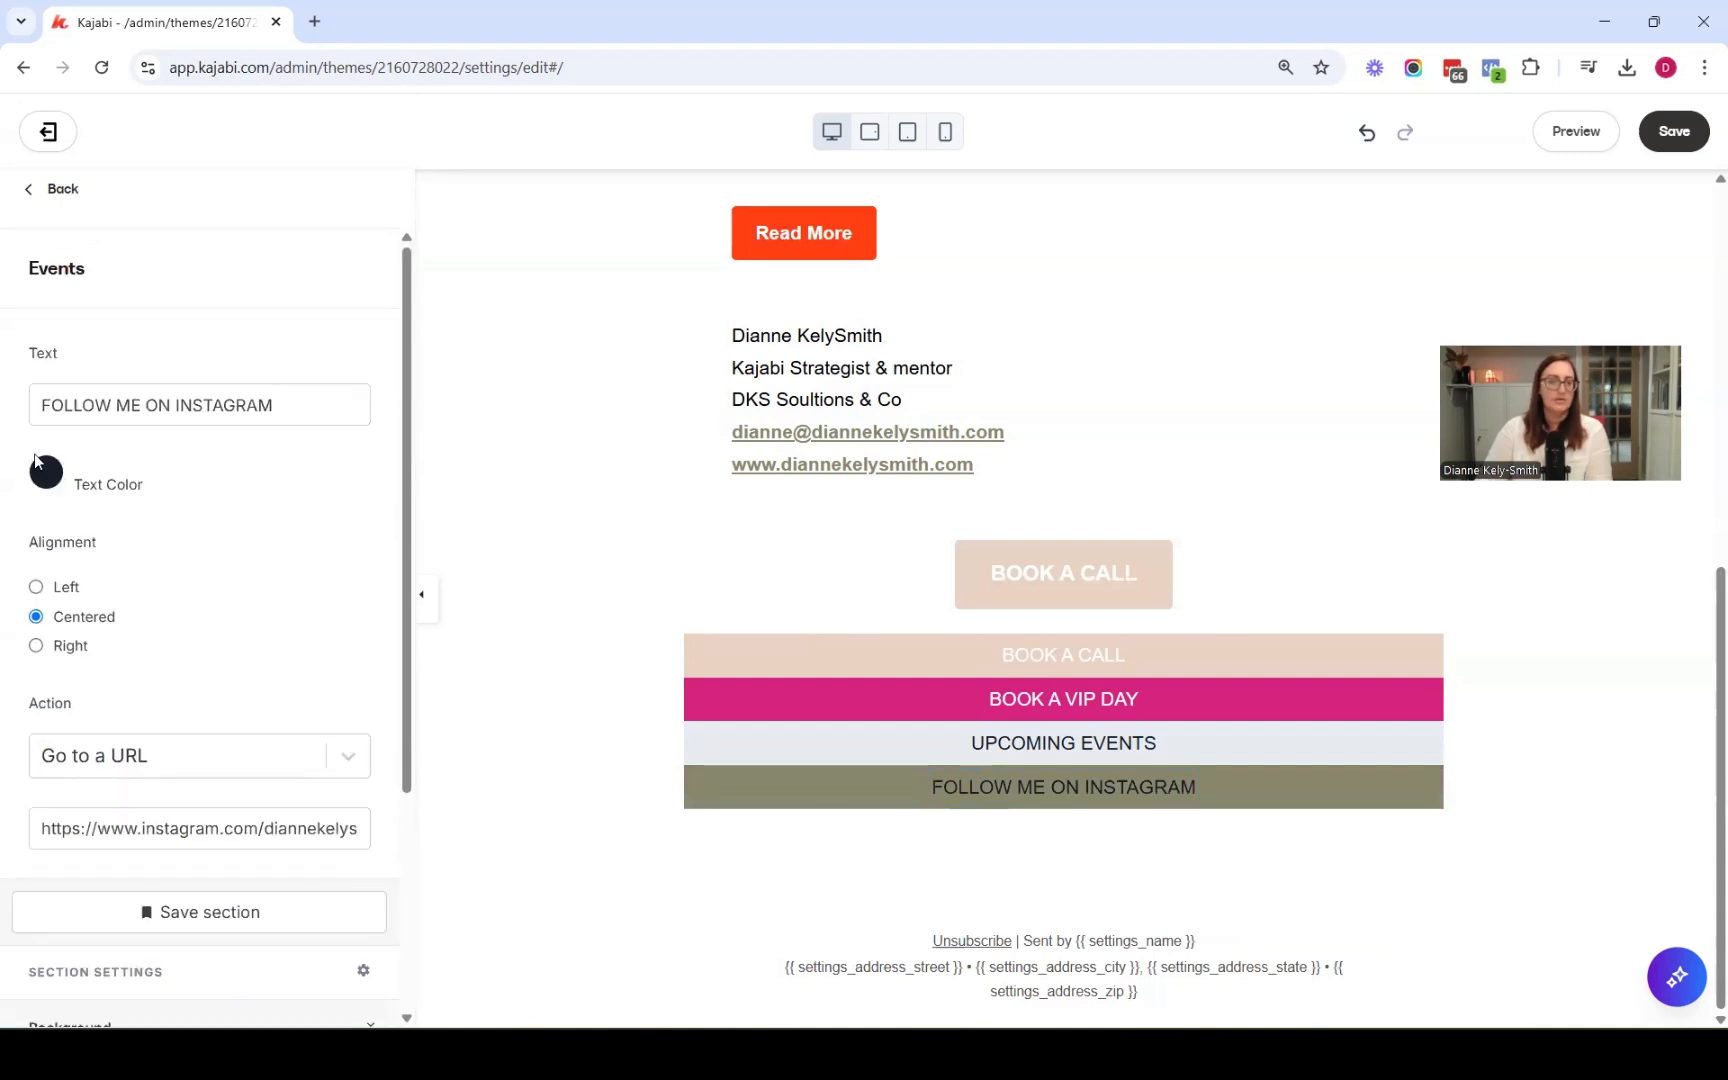
pyautogui.click(47, 476)
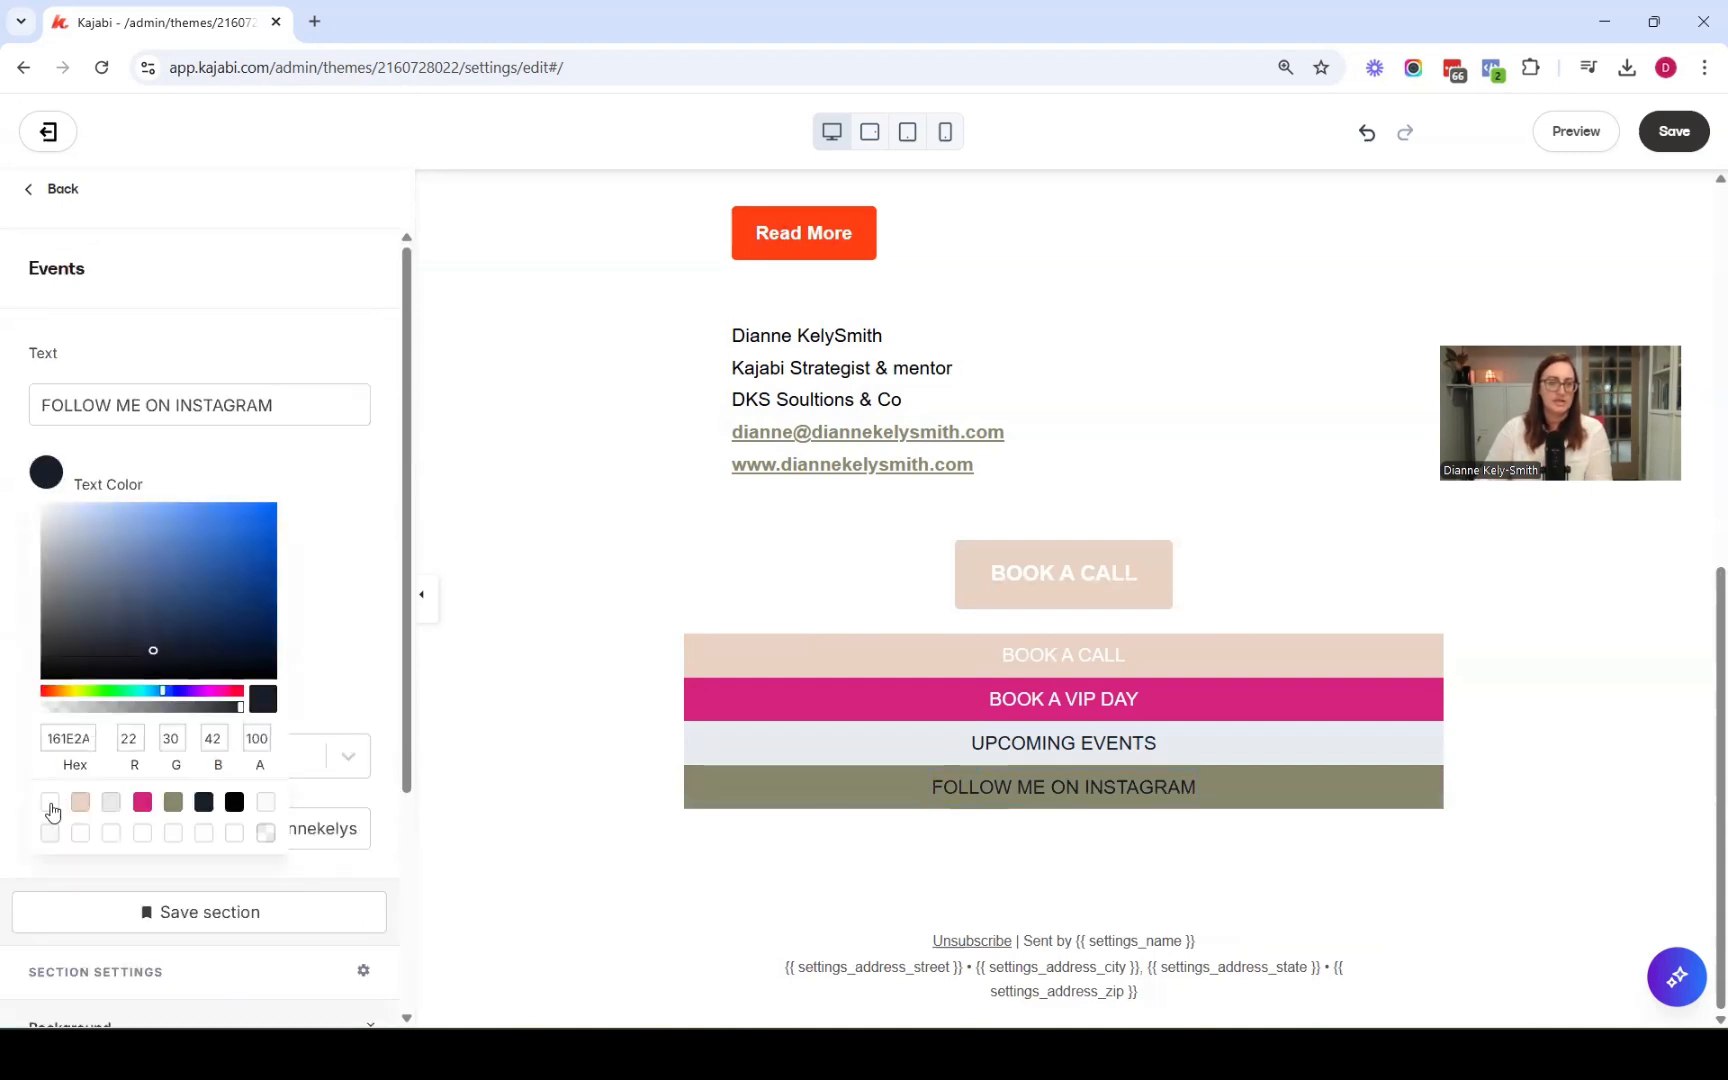
pyautogui.moveTo(156, 649); pyautogui.dragTo(38, 499)
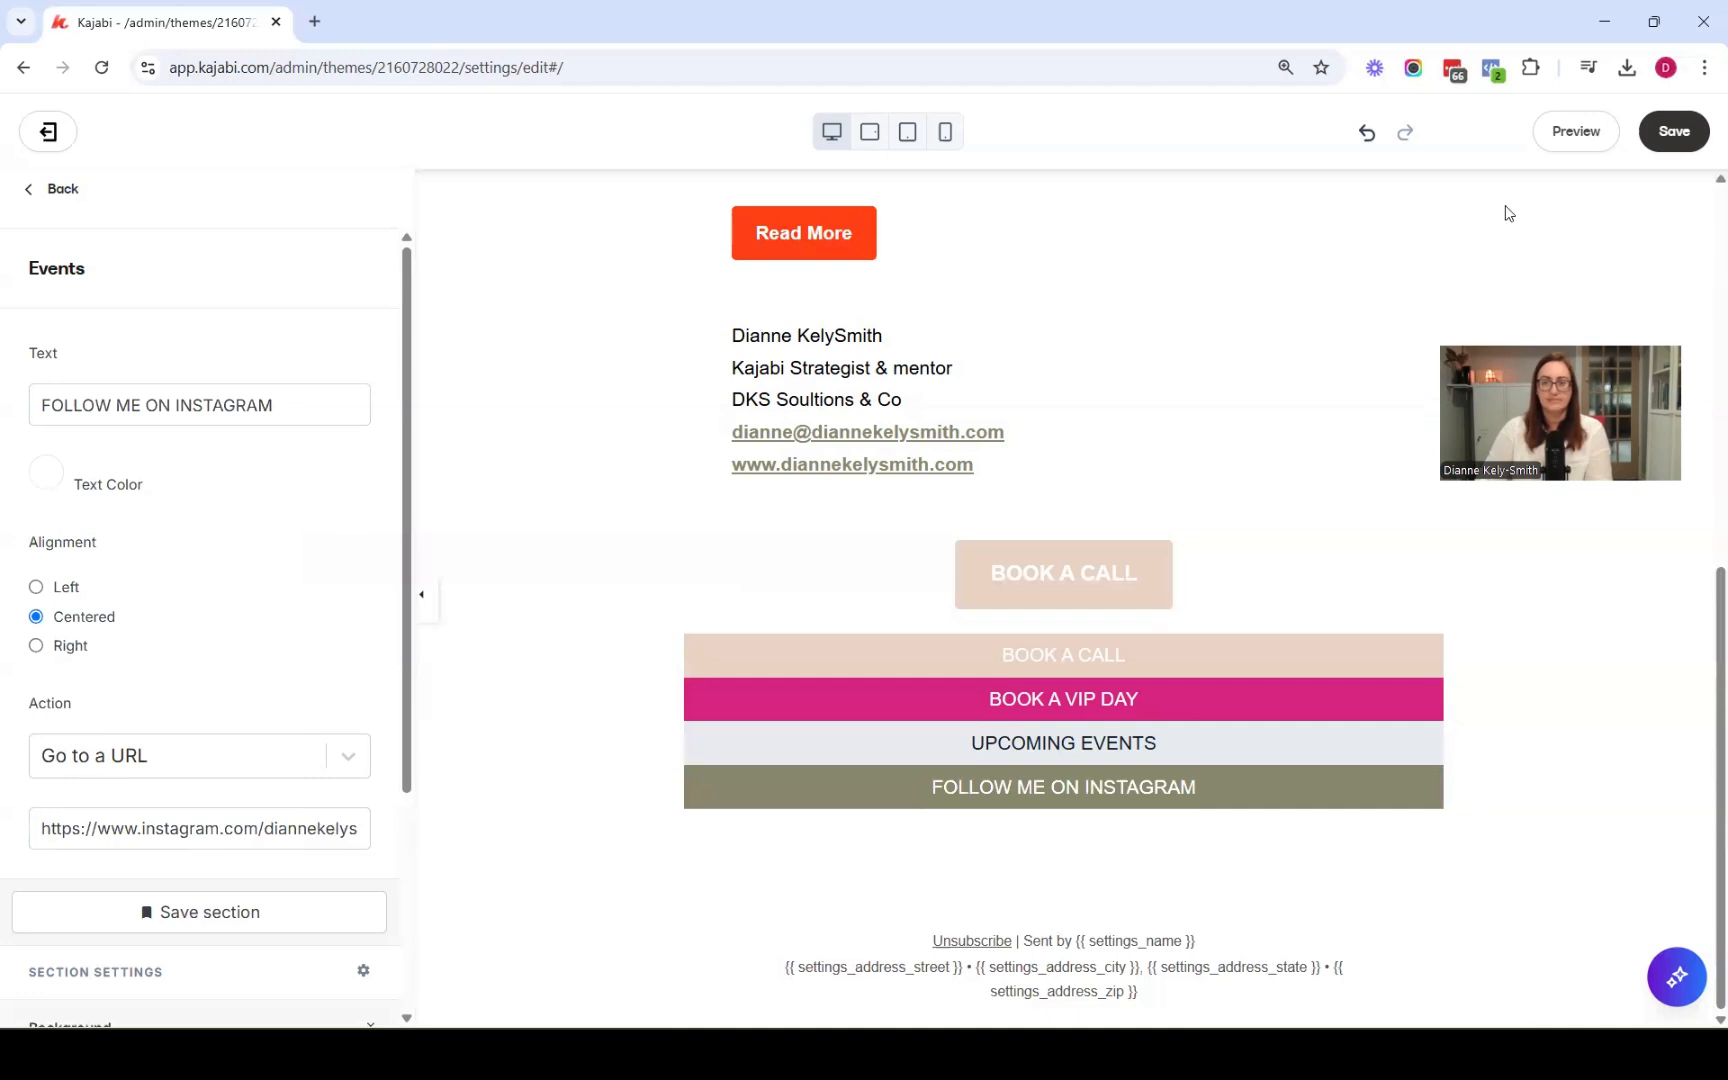
pyautogui.click(1668, 140)
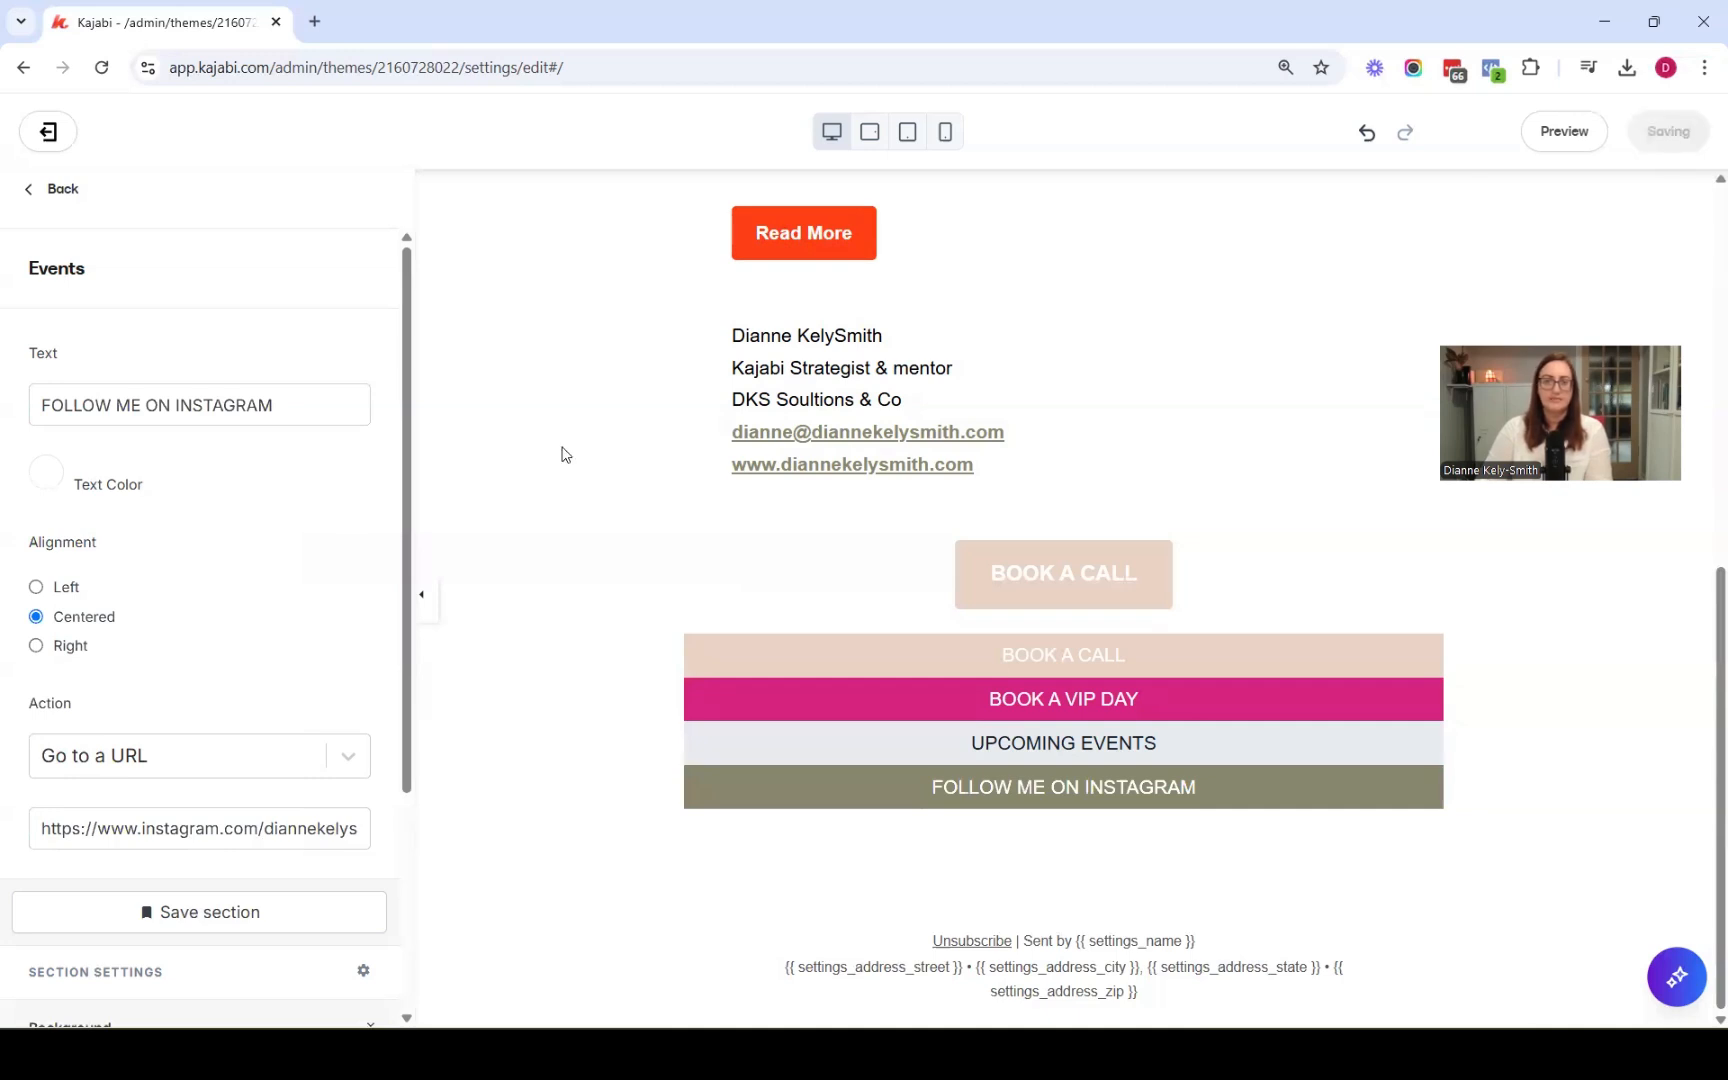
# Rename the new announcement section to Follow me on instragram
pyautogui.click(319, 705)
pyautogui.click(264, 737)
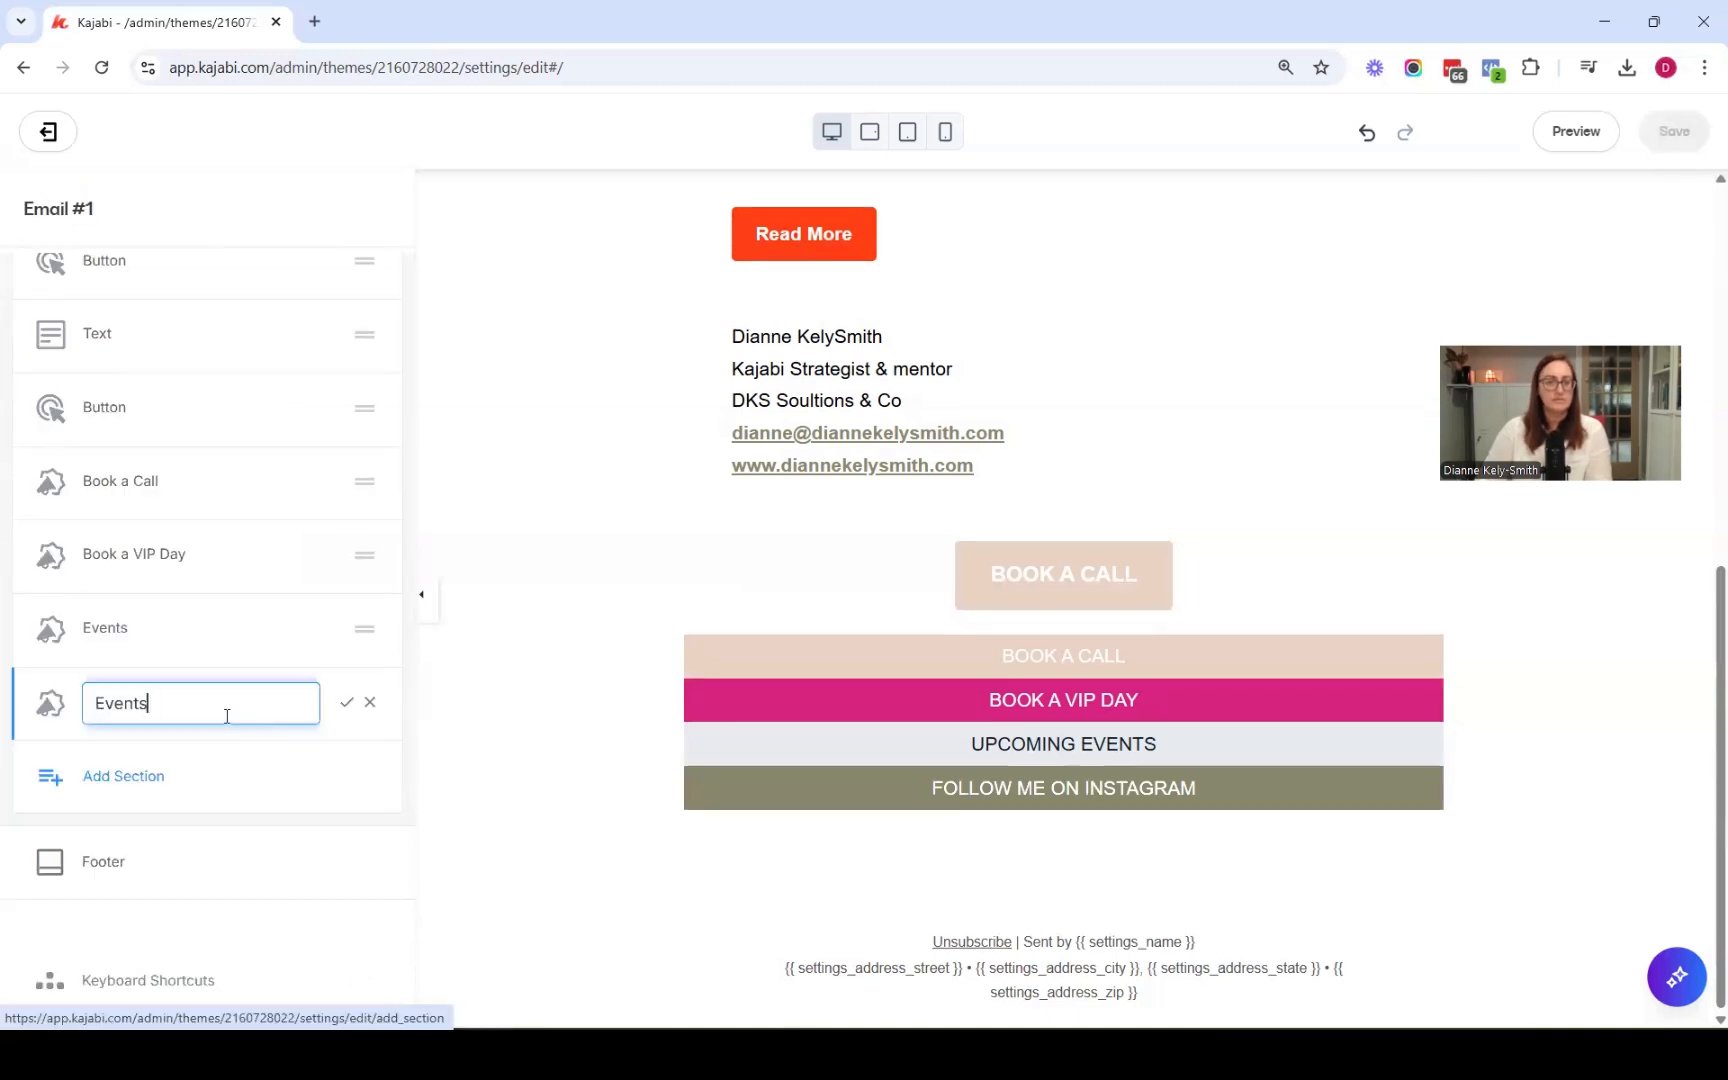
pyautogui.hotkey('ctrl', 'a')
pyautogui.write('Follo')
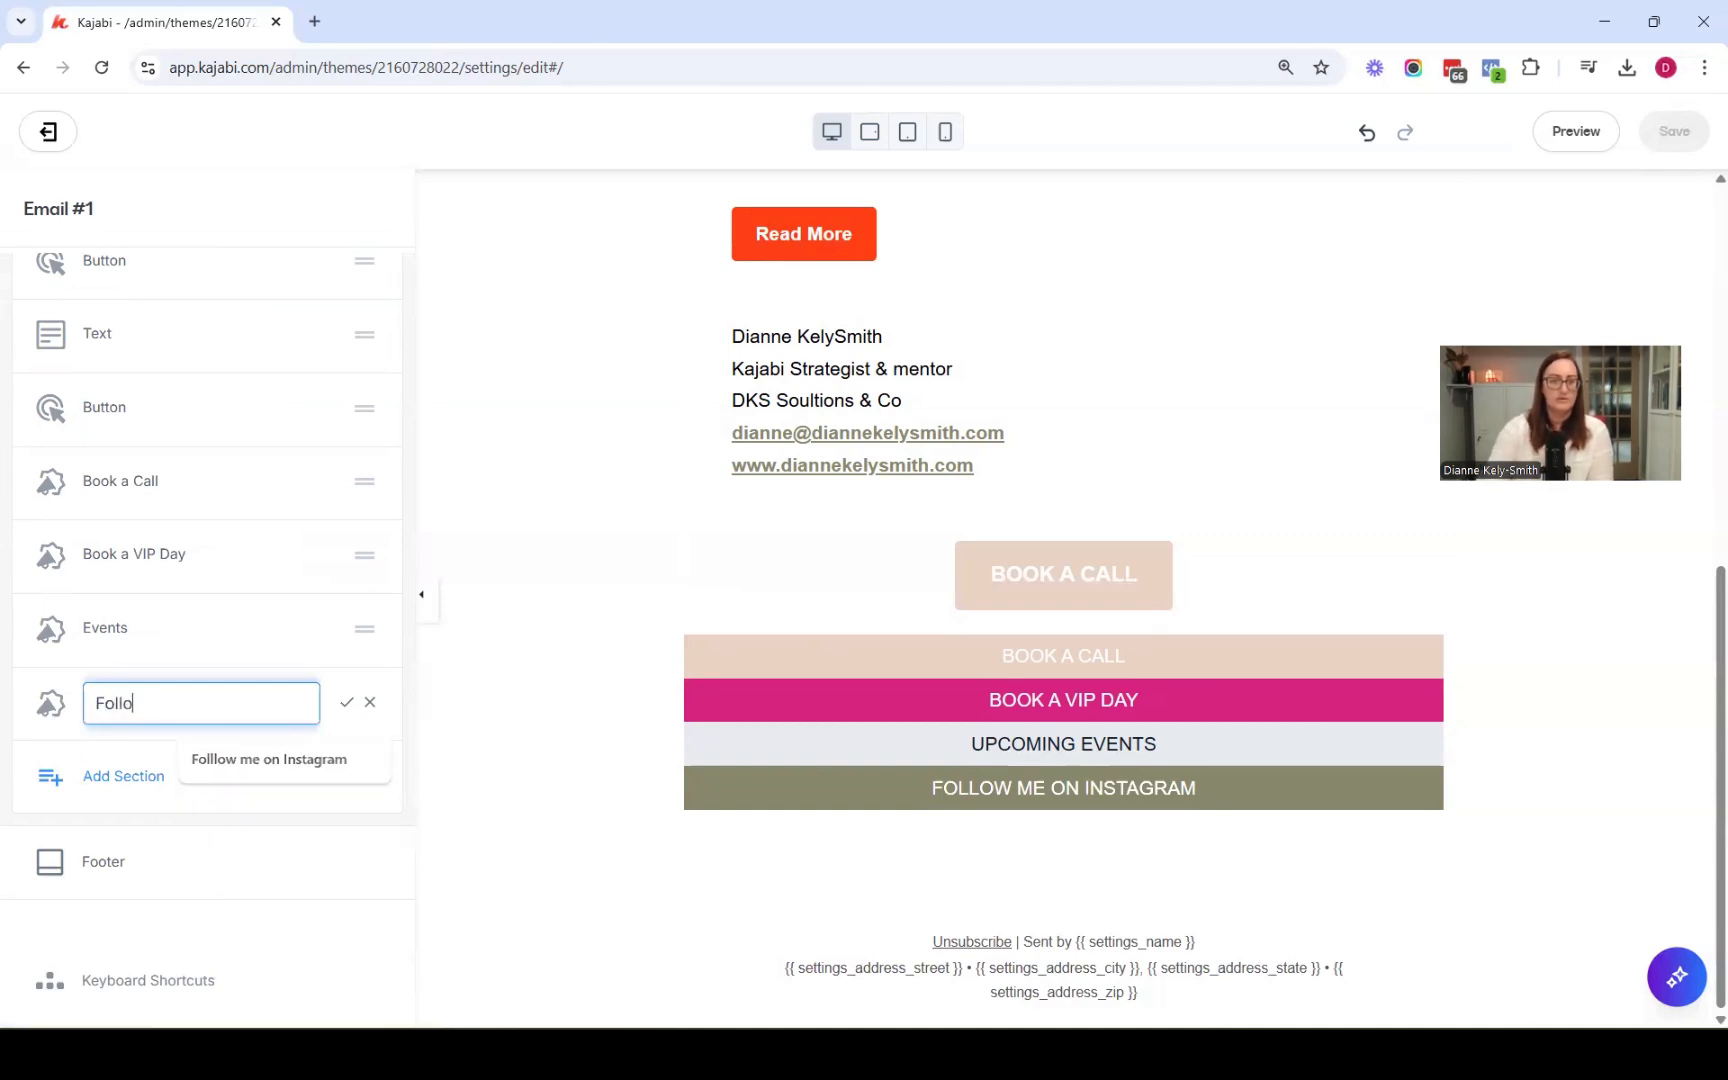
pyautogui.write('w')
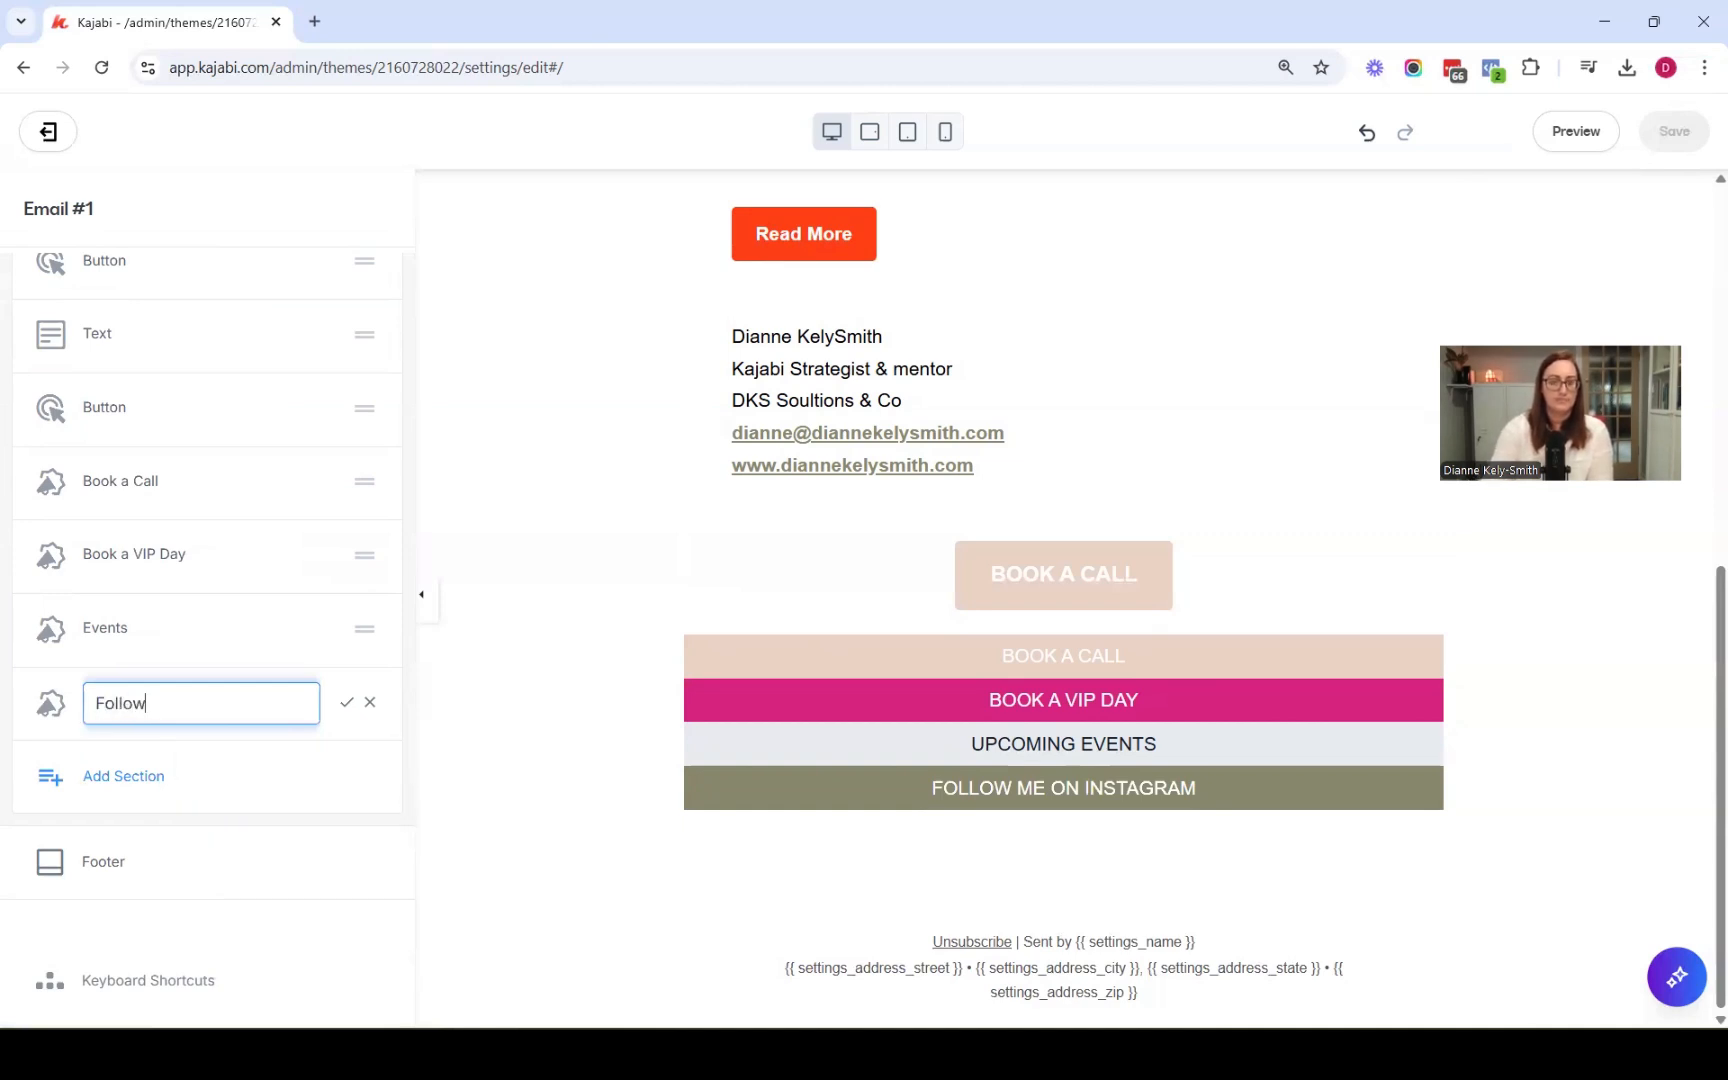
pyautogui.write(' me on instragram')
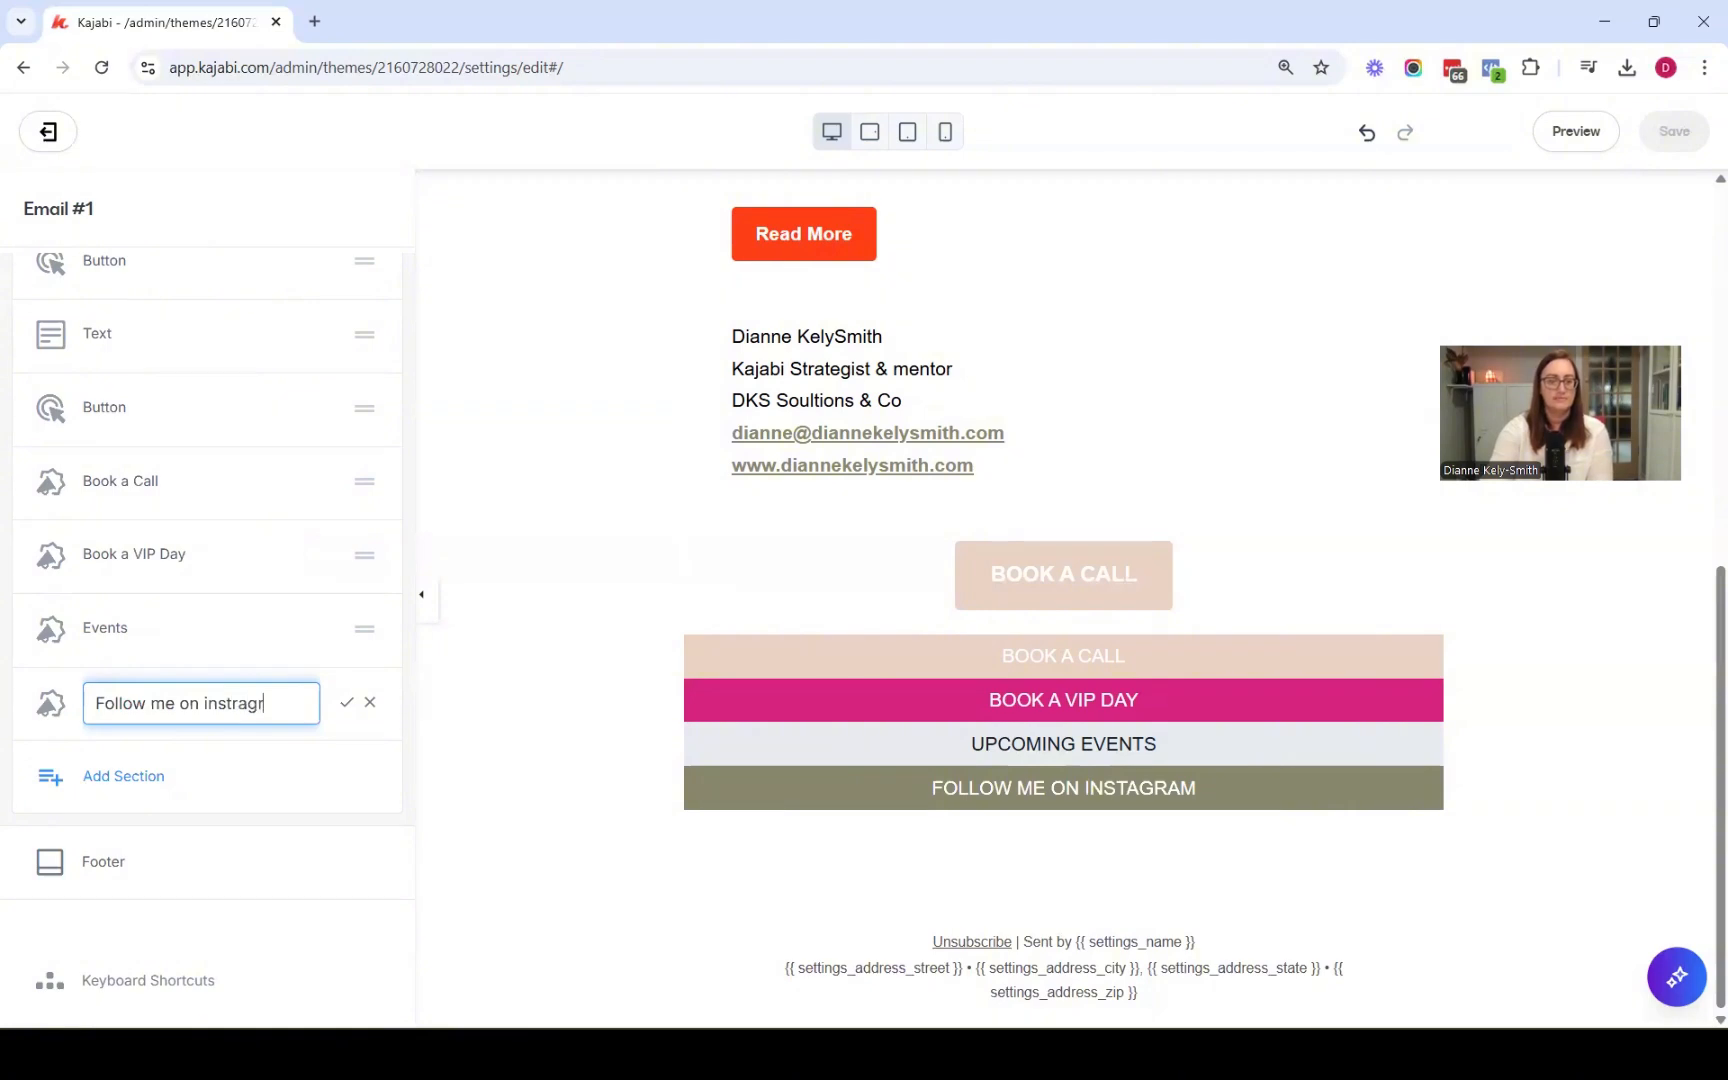
pyautogui.press('Return')
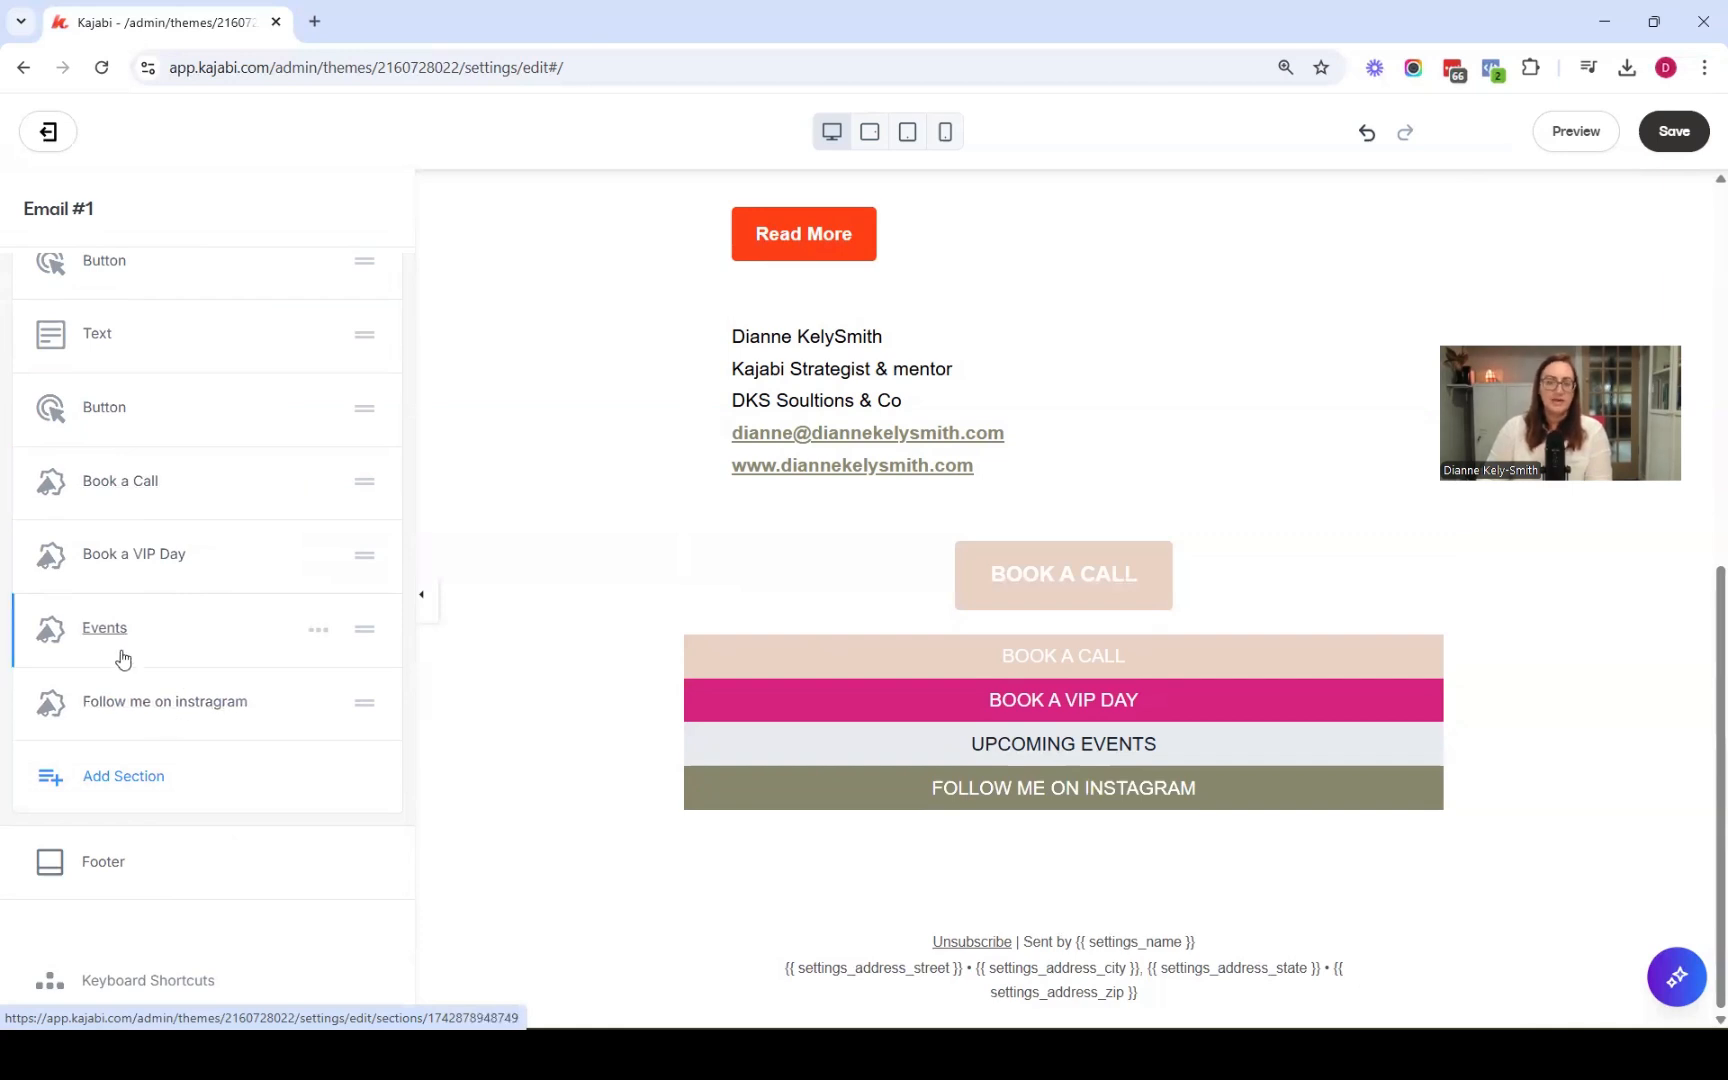
# Move the Follow me on instragram section above the Book a Call section and save the email
pyautogui.scroll(-1, 267, 698)
pyautogui.scroll(2, 454, 609)
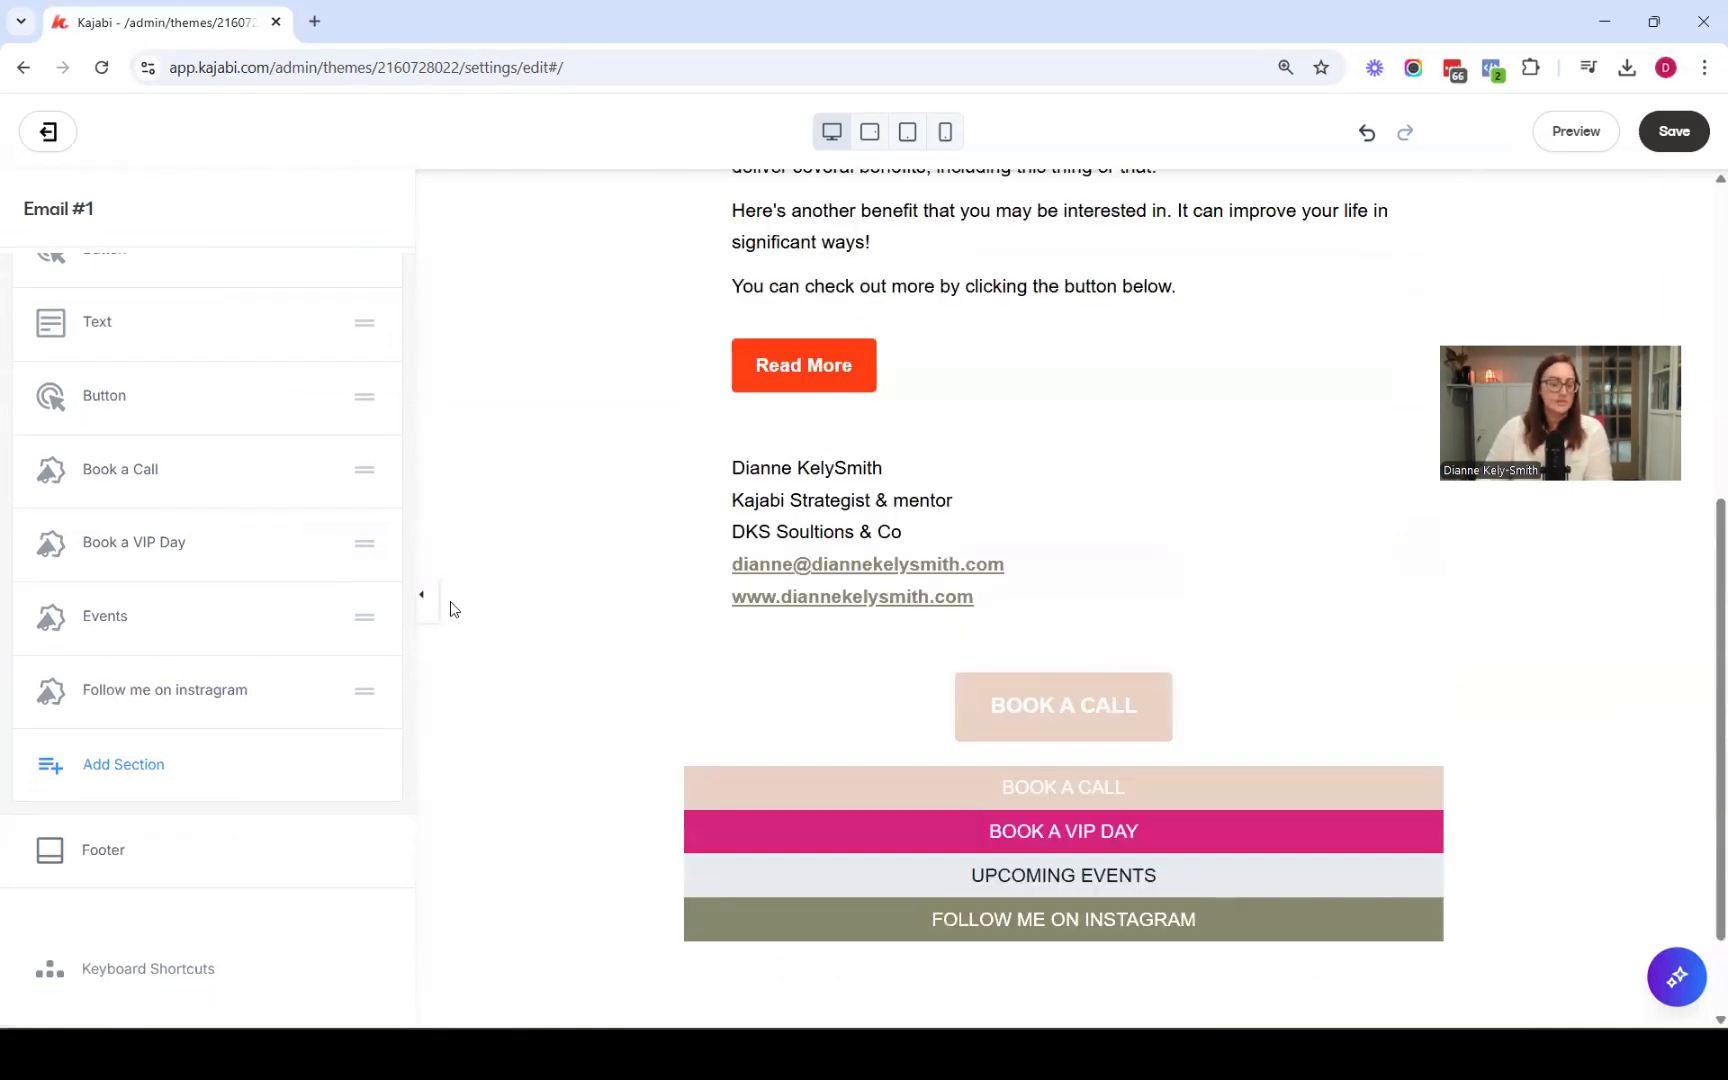
pyautogui.scroll(-2, 450, 601)
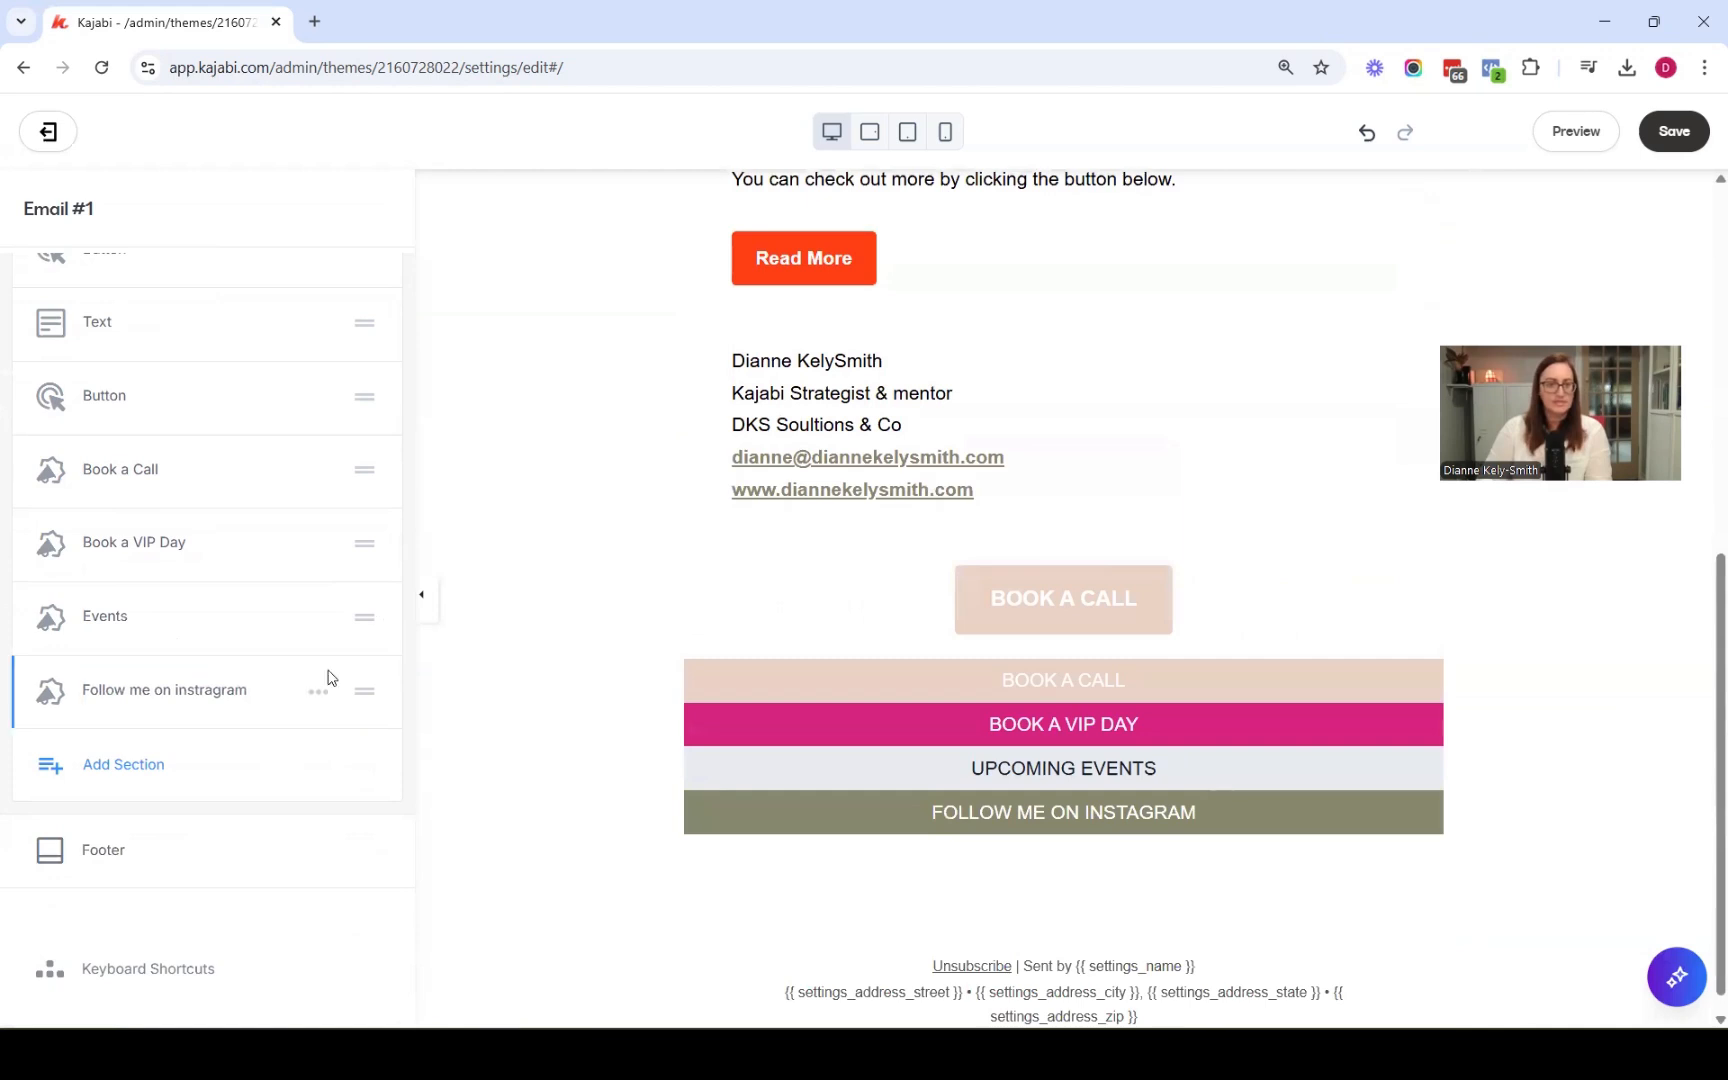
pyautogui.moveTo(362, 690); pyautogui.dragTo(327, 494)
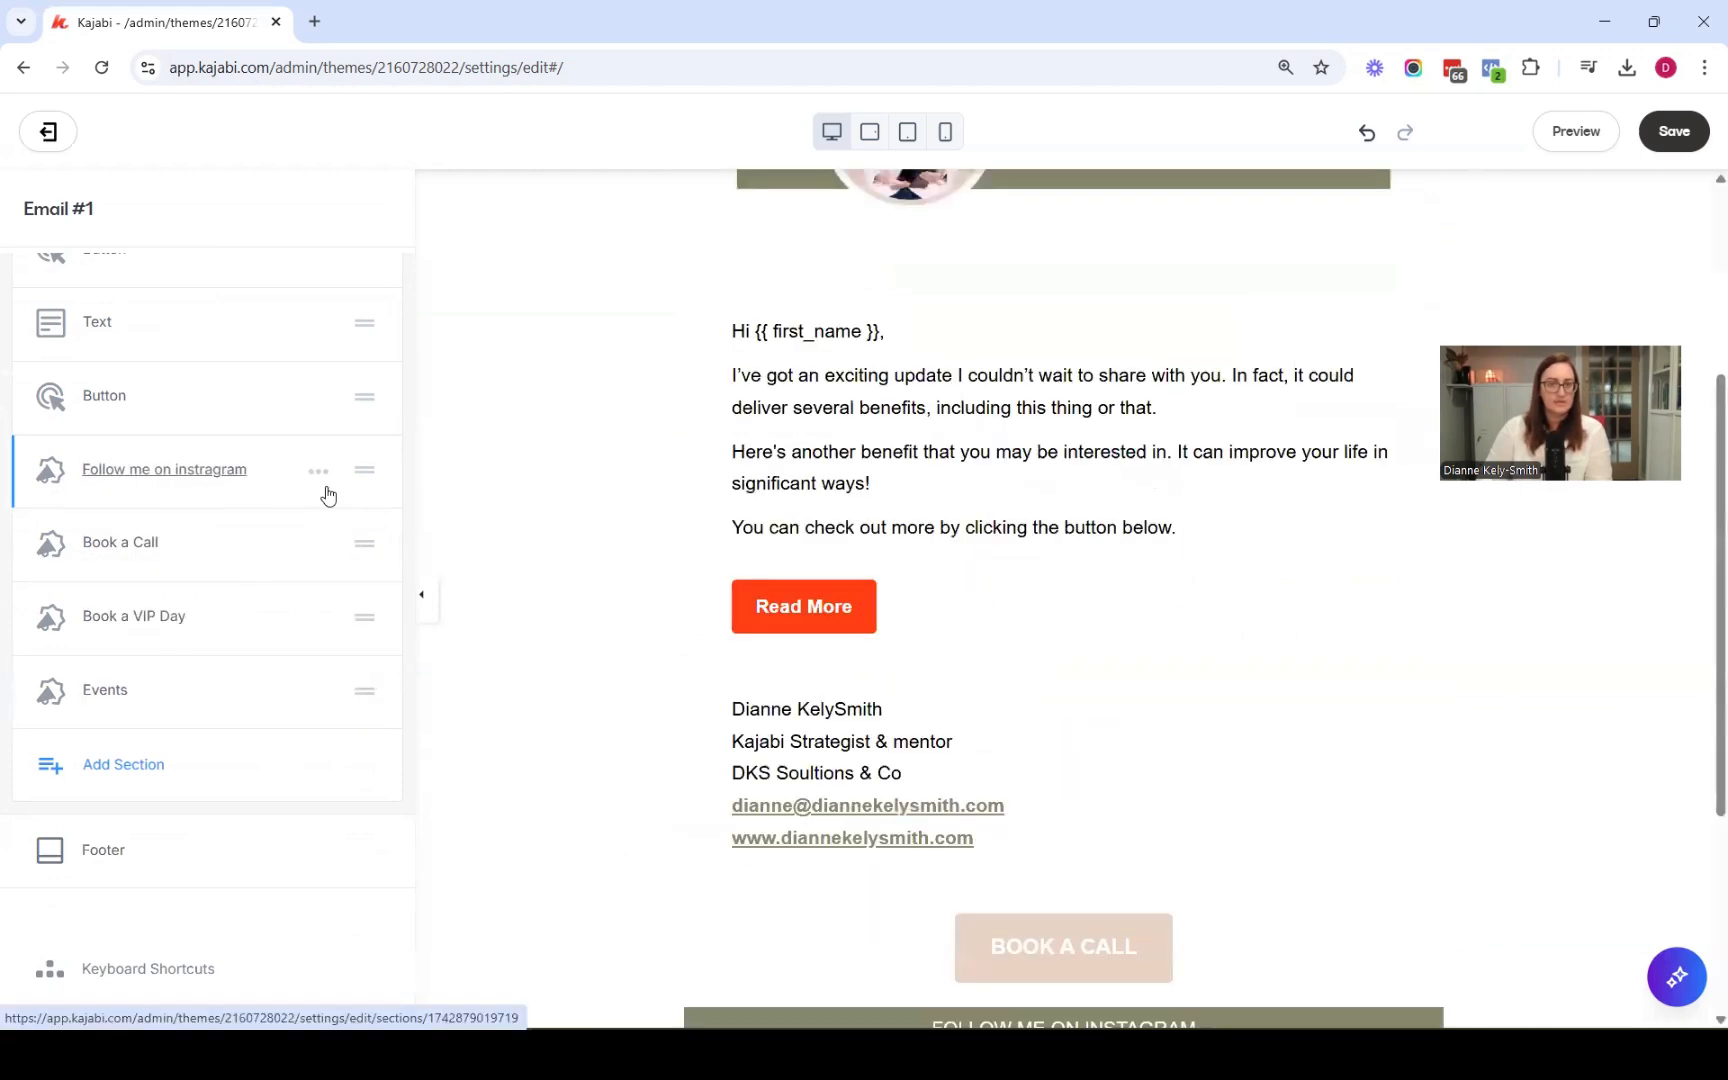
pyautogui.scroll(-3, 790, 645)
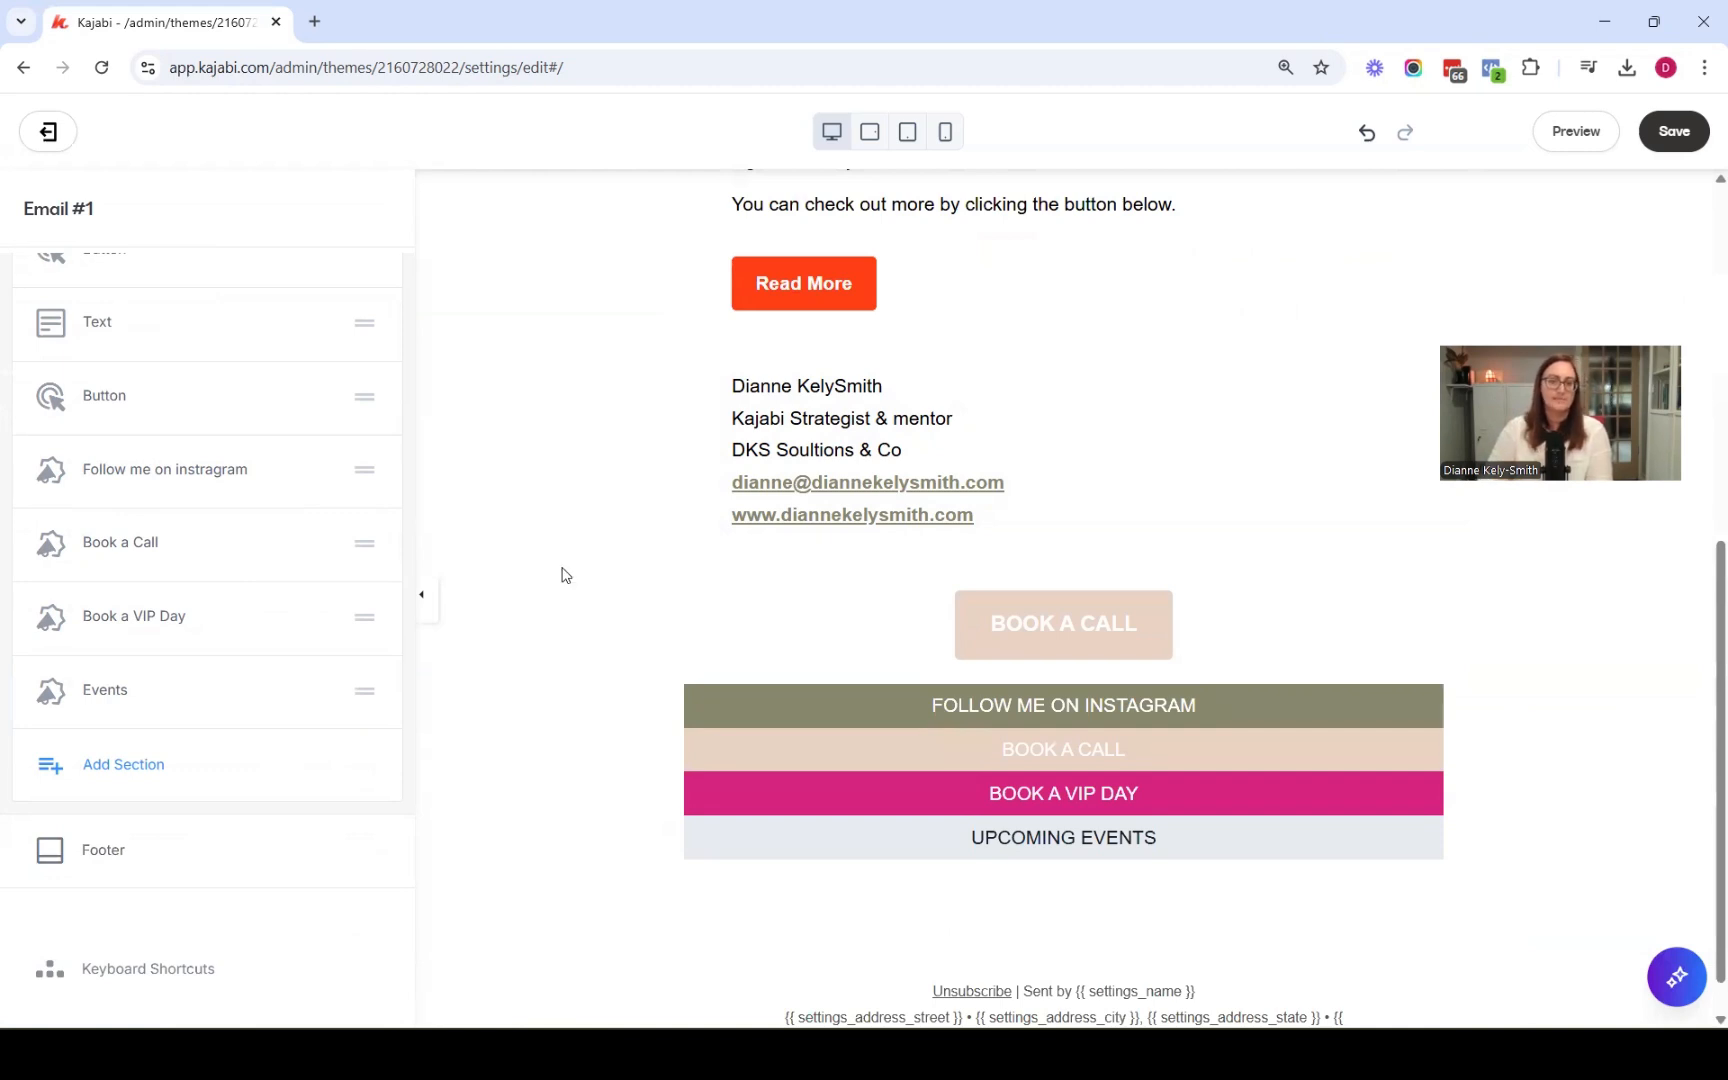
pyautogui.click(1668, 132)
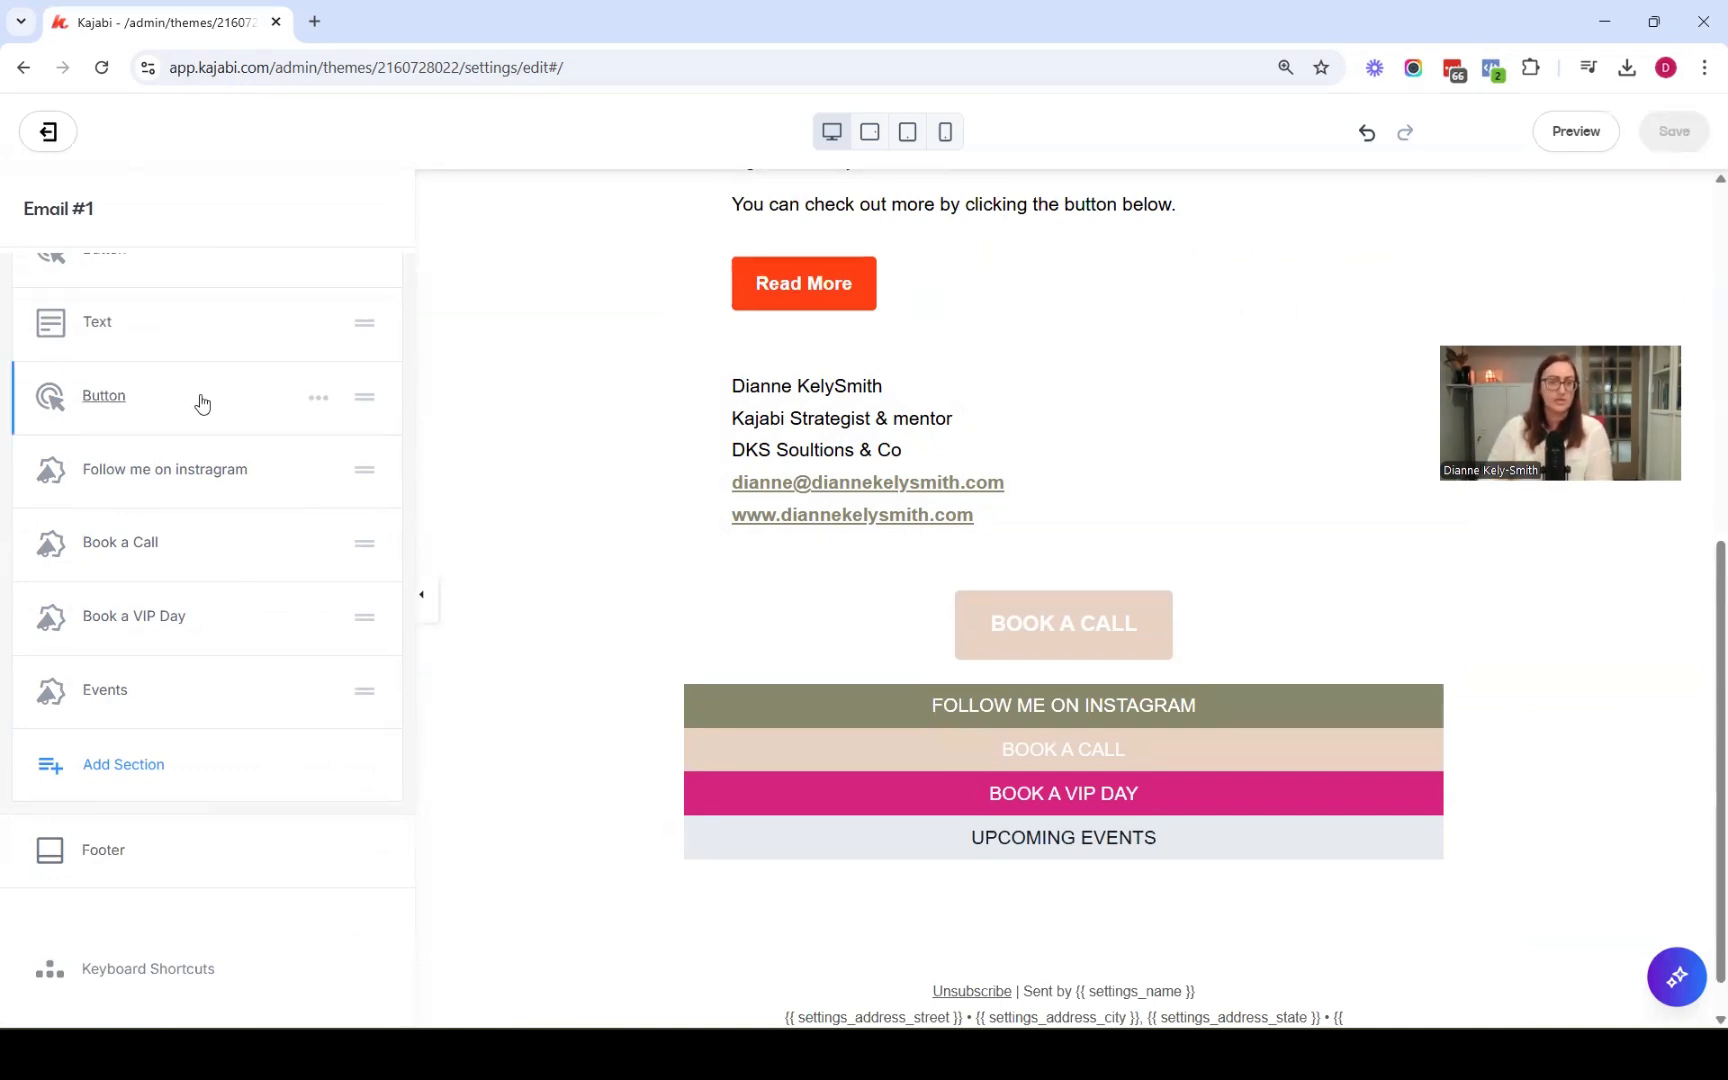
# Add a Social Icons section below the announcement bars
pyautogui.click(112, 783)
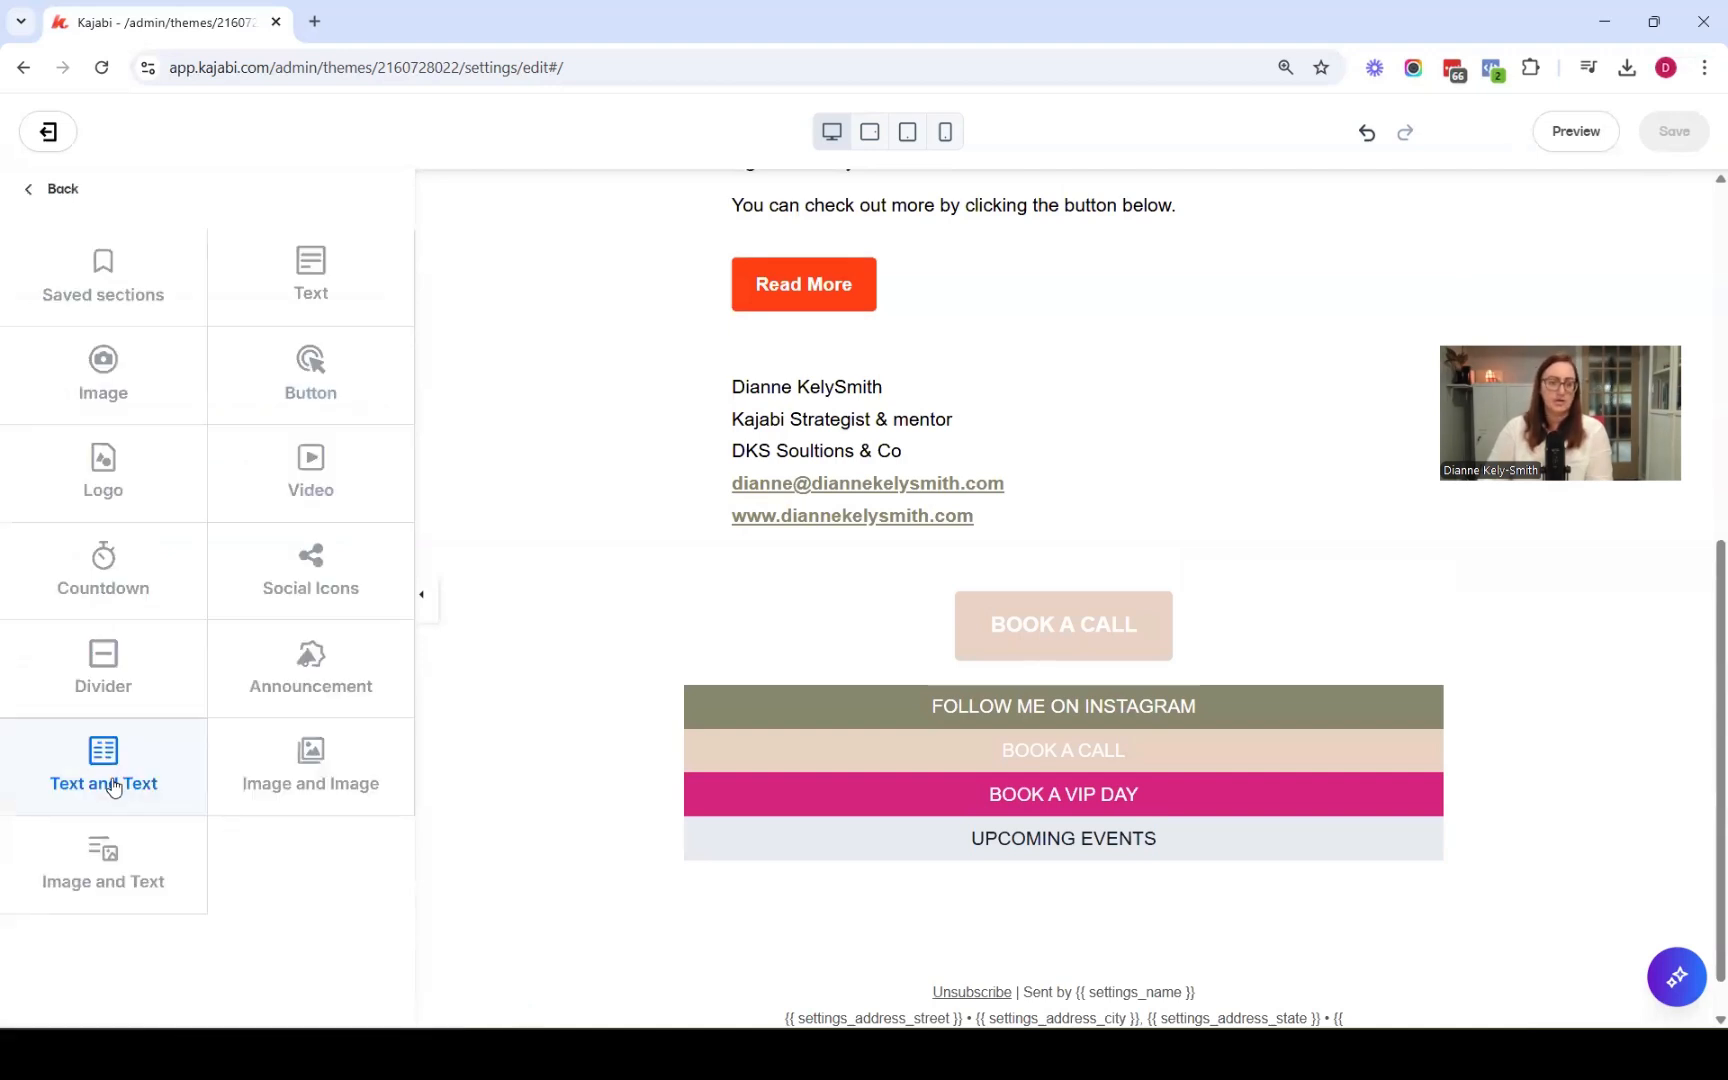
pyautogui.click(306, 560)
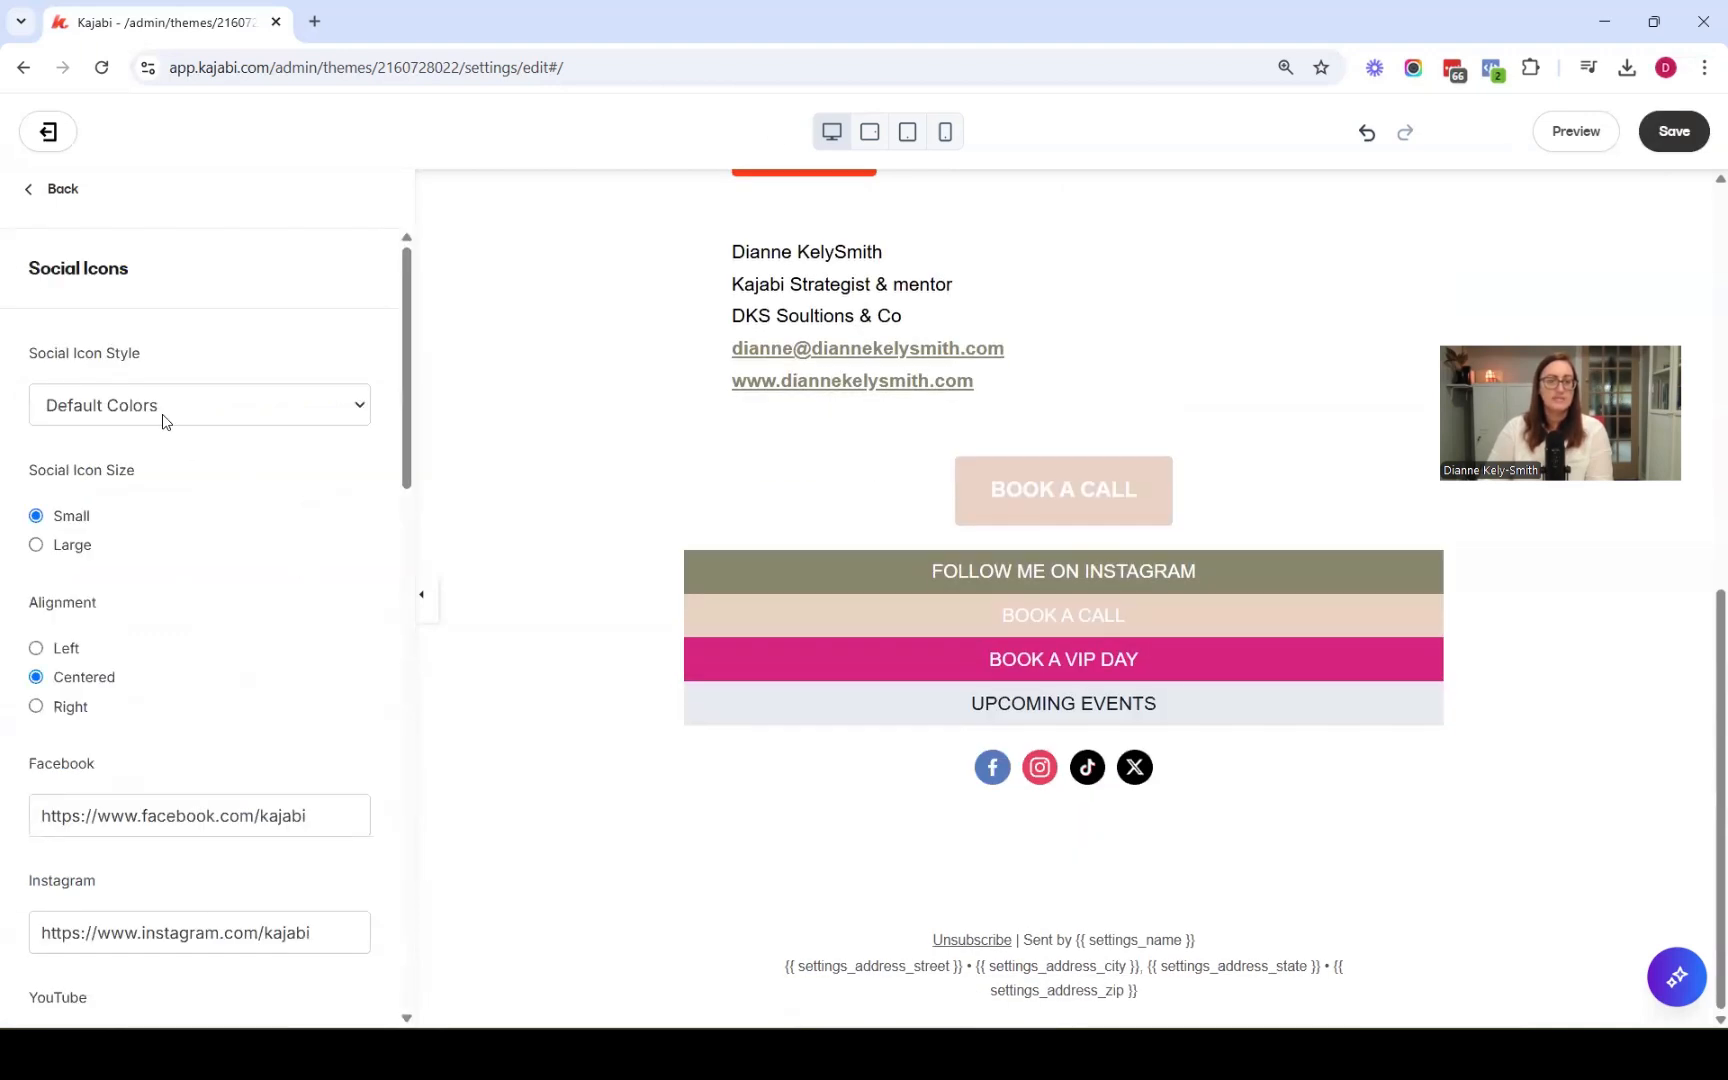
pyautogui.click(161, 411)
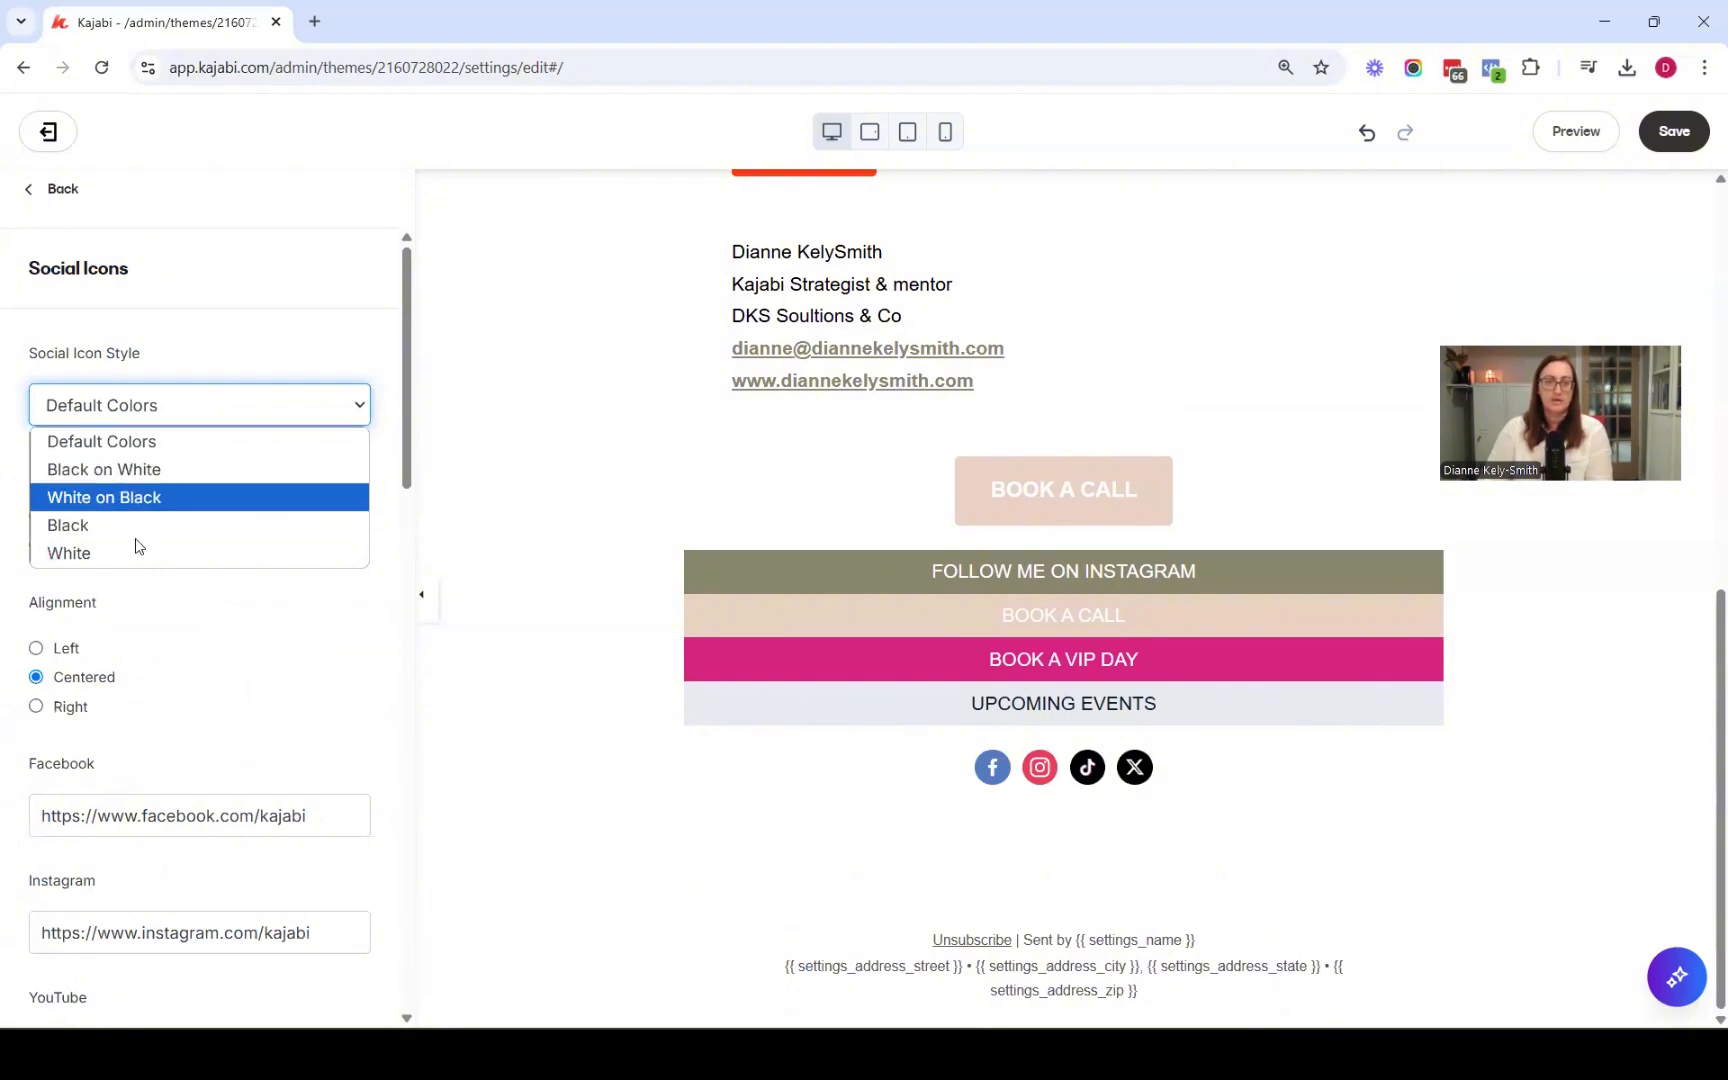
pyautogui.click(184, 360)
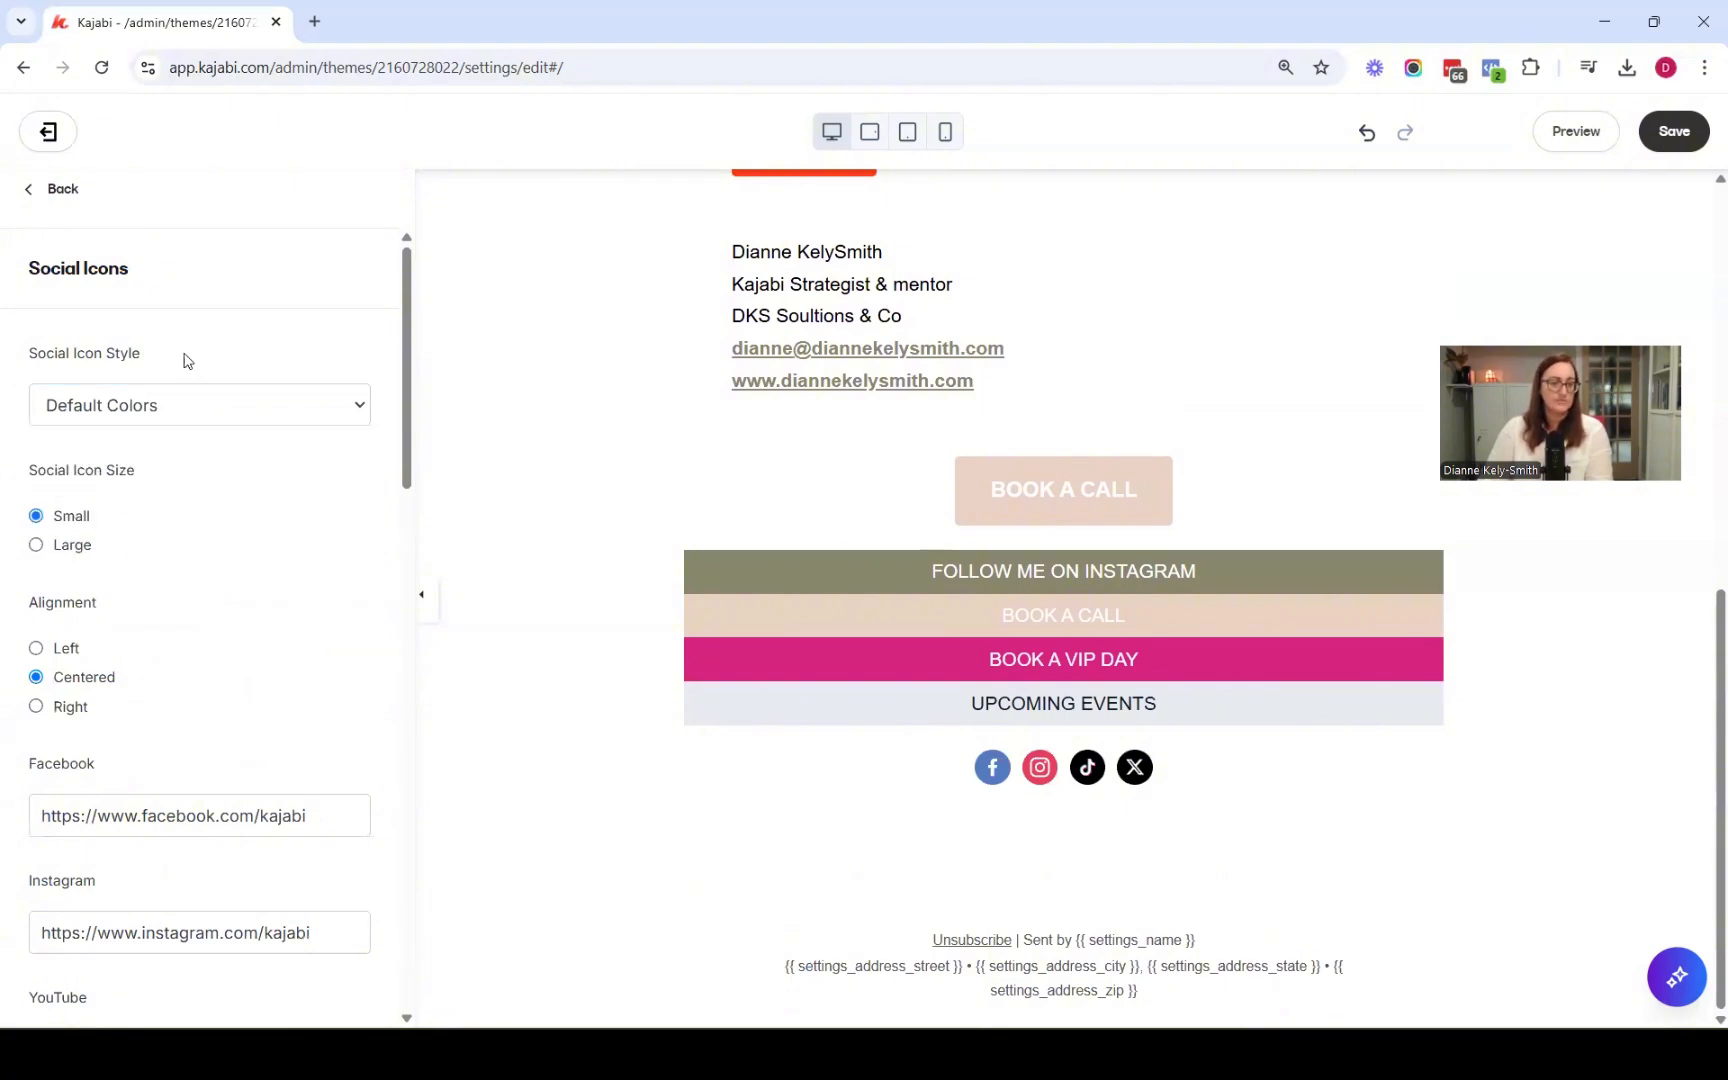
# Paste the business Facebook page and Instagram profile URLs into the social icons' Facebook and Instagram fields
pyautogui.scroll(-3, 311, 498)
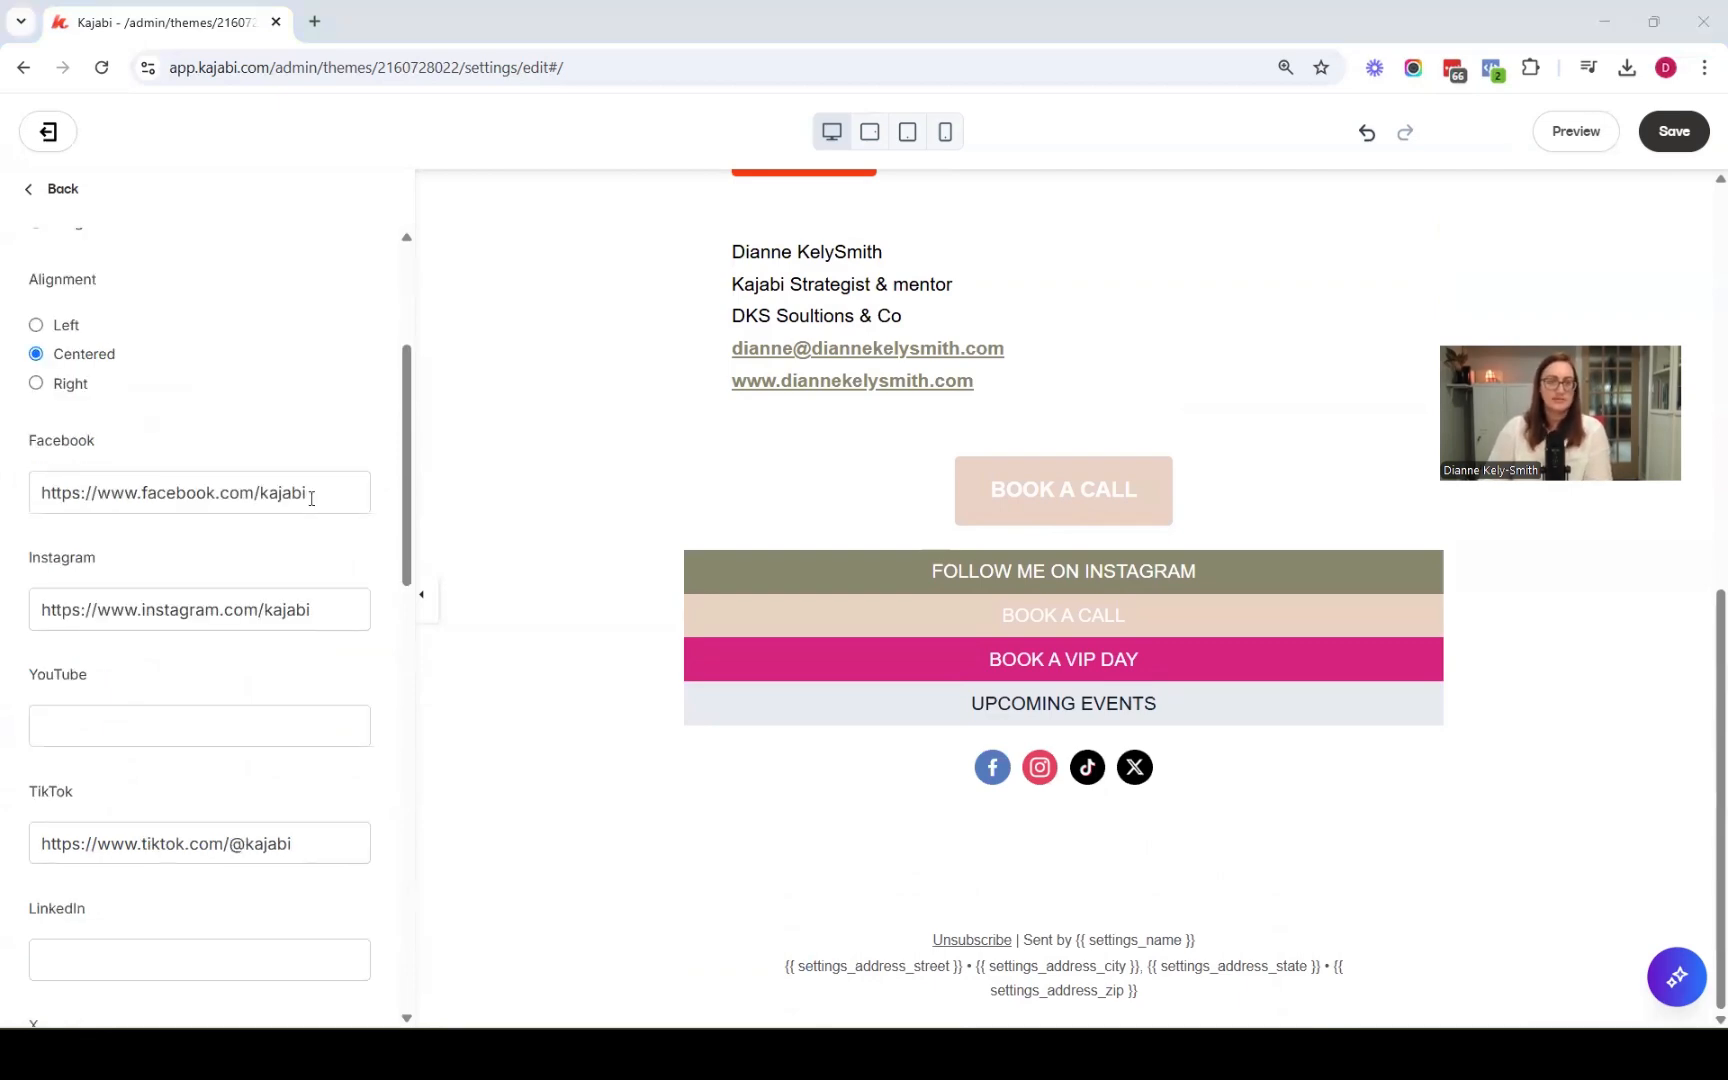
pyautogui.tripleClick(311, 498)
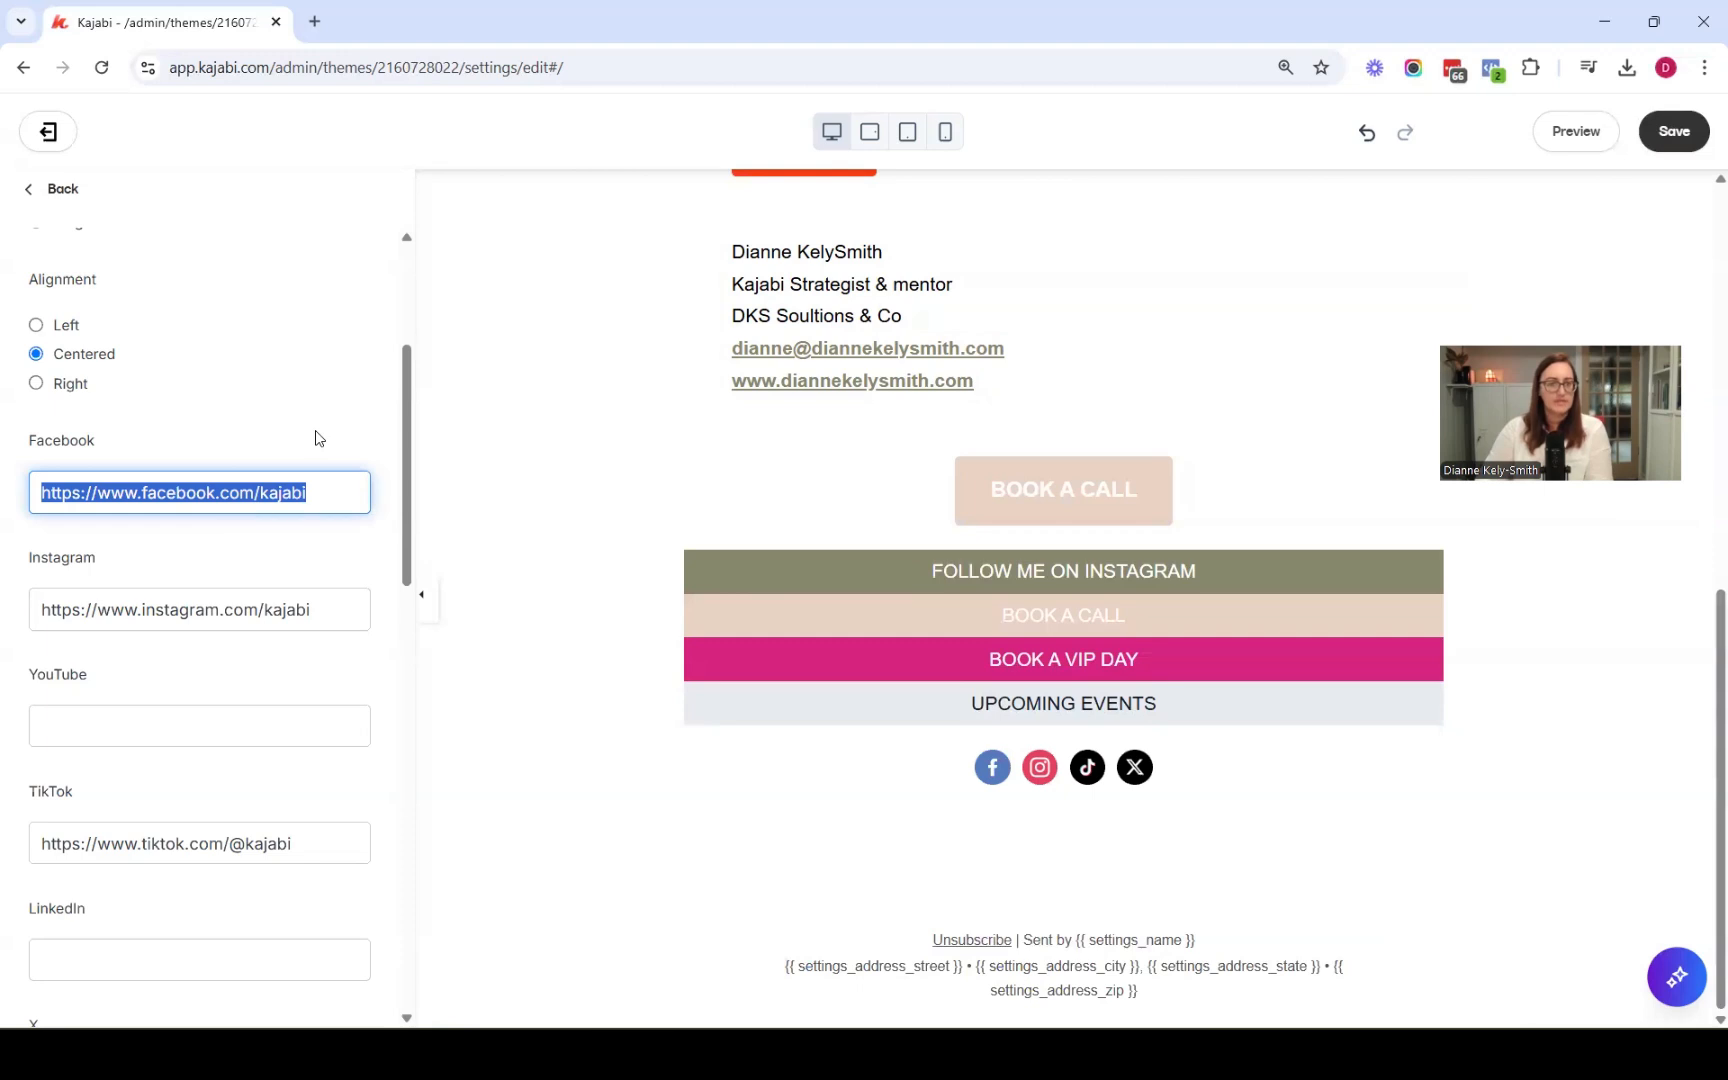
pyautogui.write('https://www.facebook.com/dkssolutions')
pyautogui.tripleClick(328, 609)
pyautogui.write('https://www.instagram.com/diannekelysmith/')
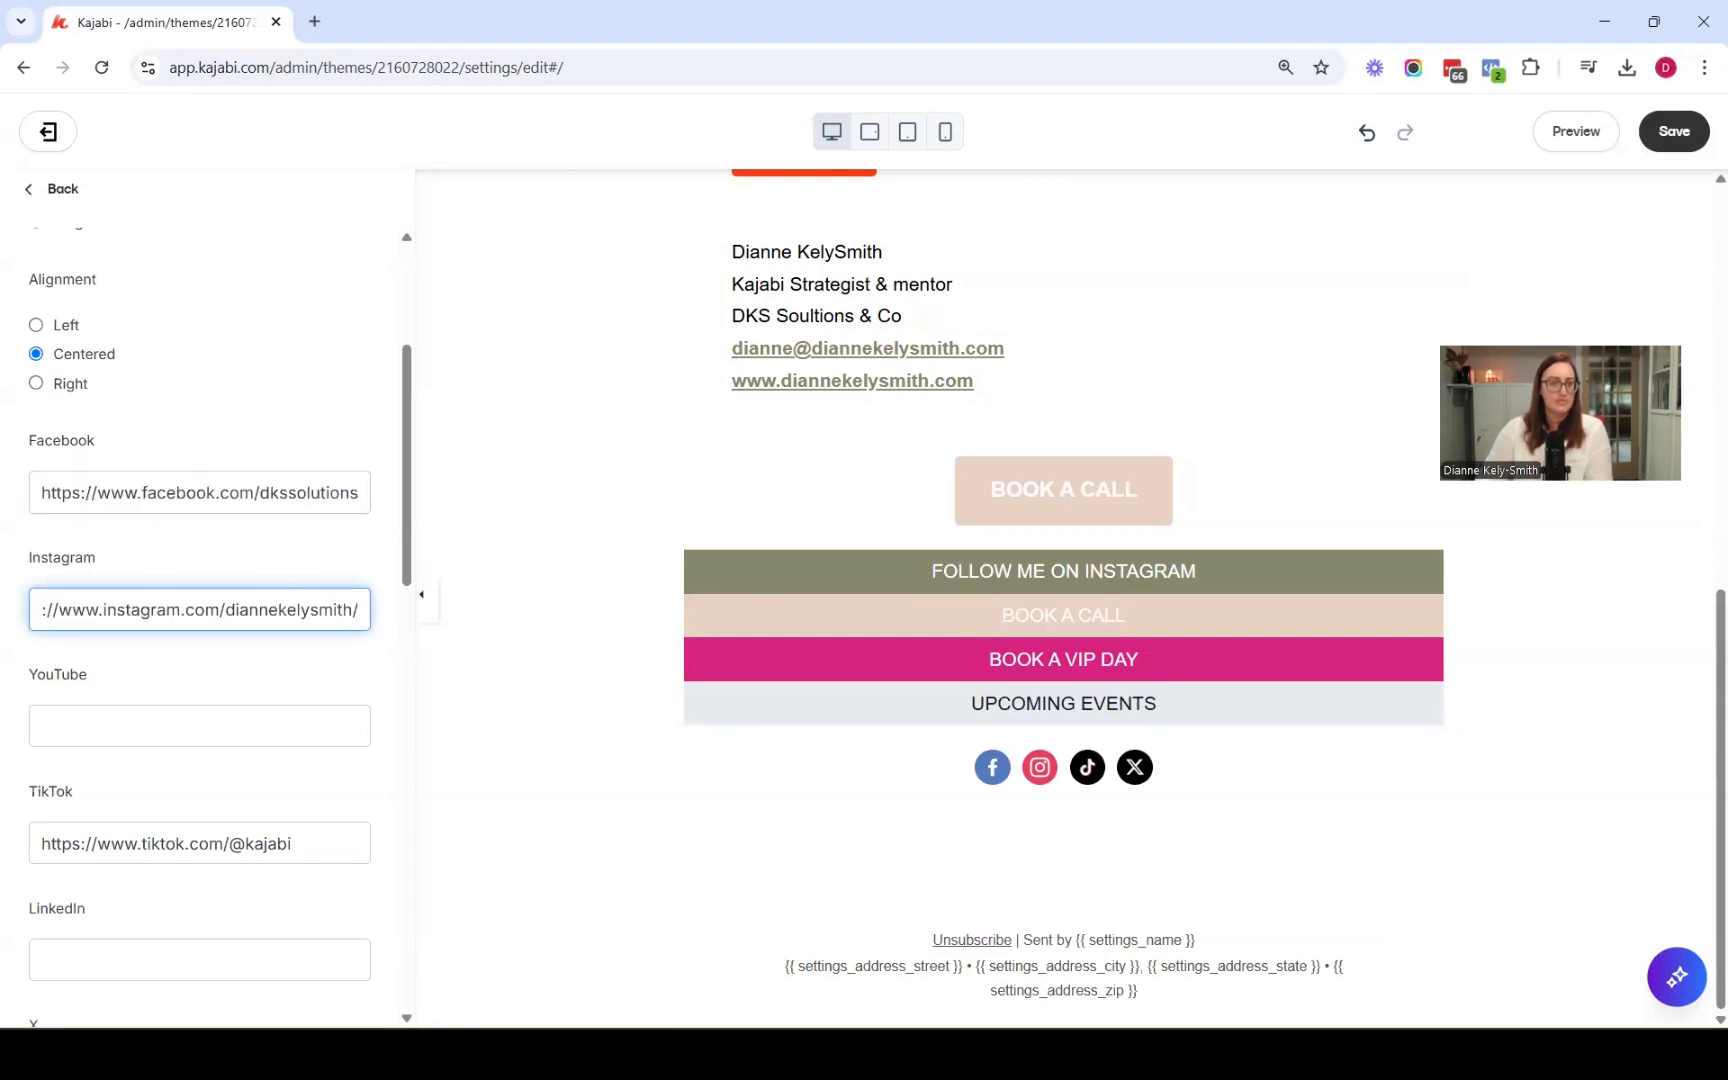
# Clear the TikTok and X links so only Facebook and Instagram icons remain
pyautogui.scroll(-4, 96, 648)
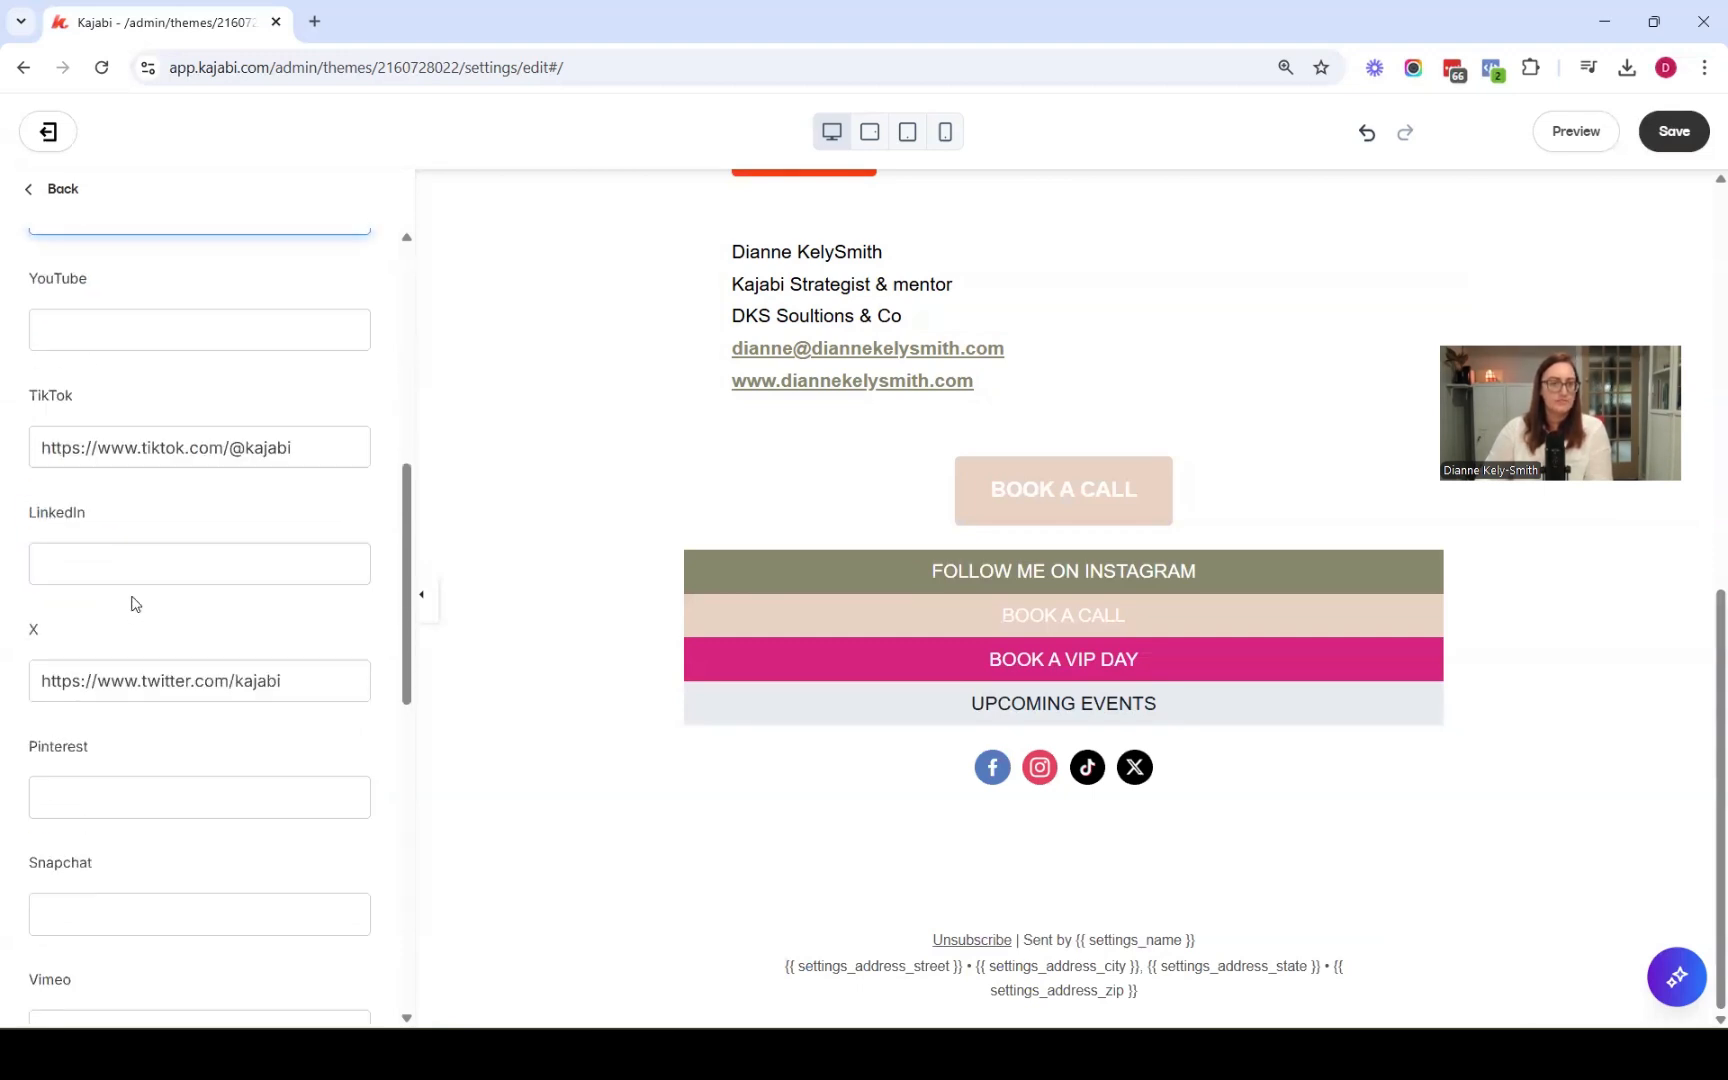
pyautogui.tripleClick(320, 413)
pyautogui.press('BackSpace')
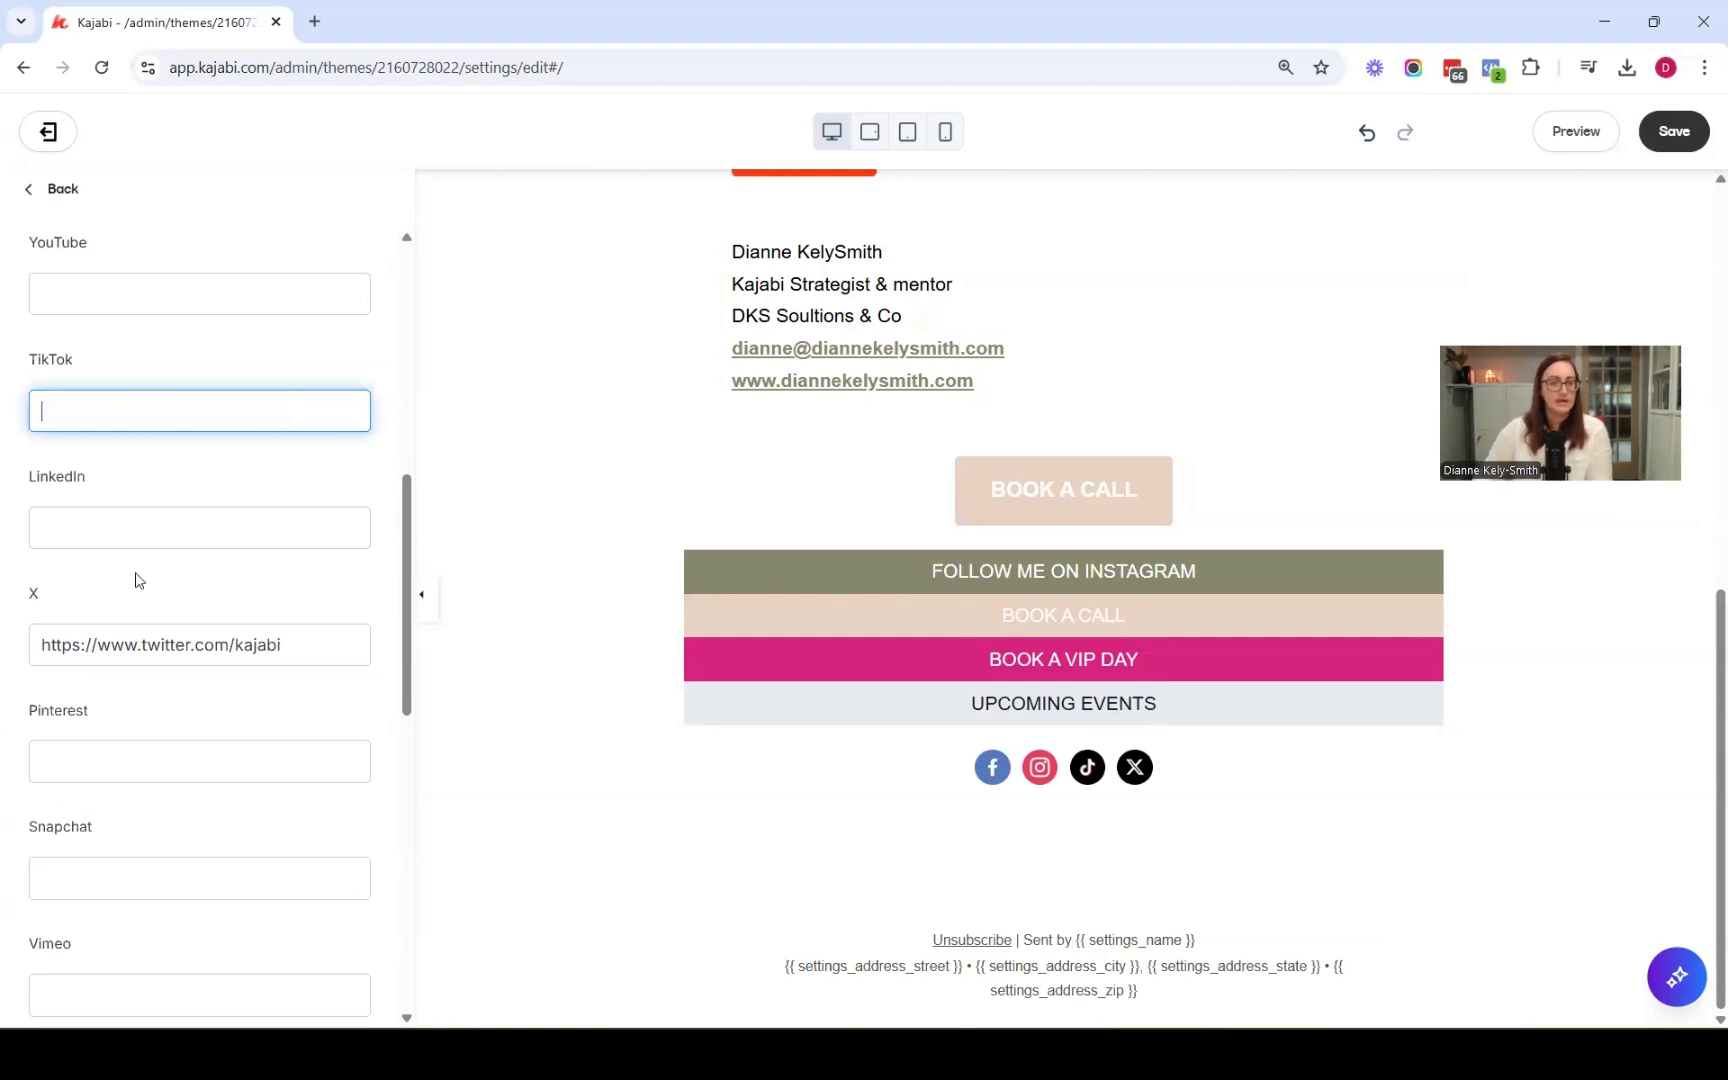
pyautogui.tripleClick(308, 650)
pyautogui.press('BackSpace')
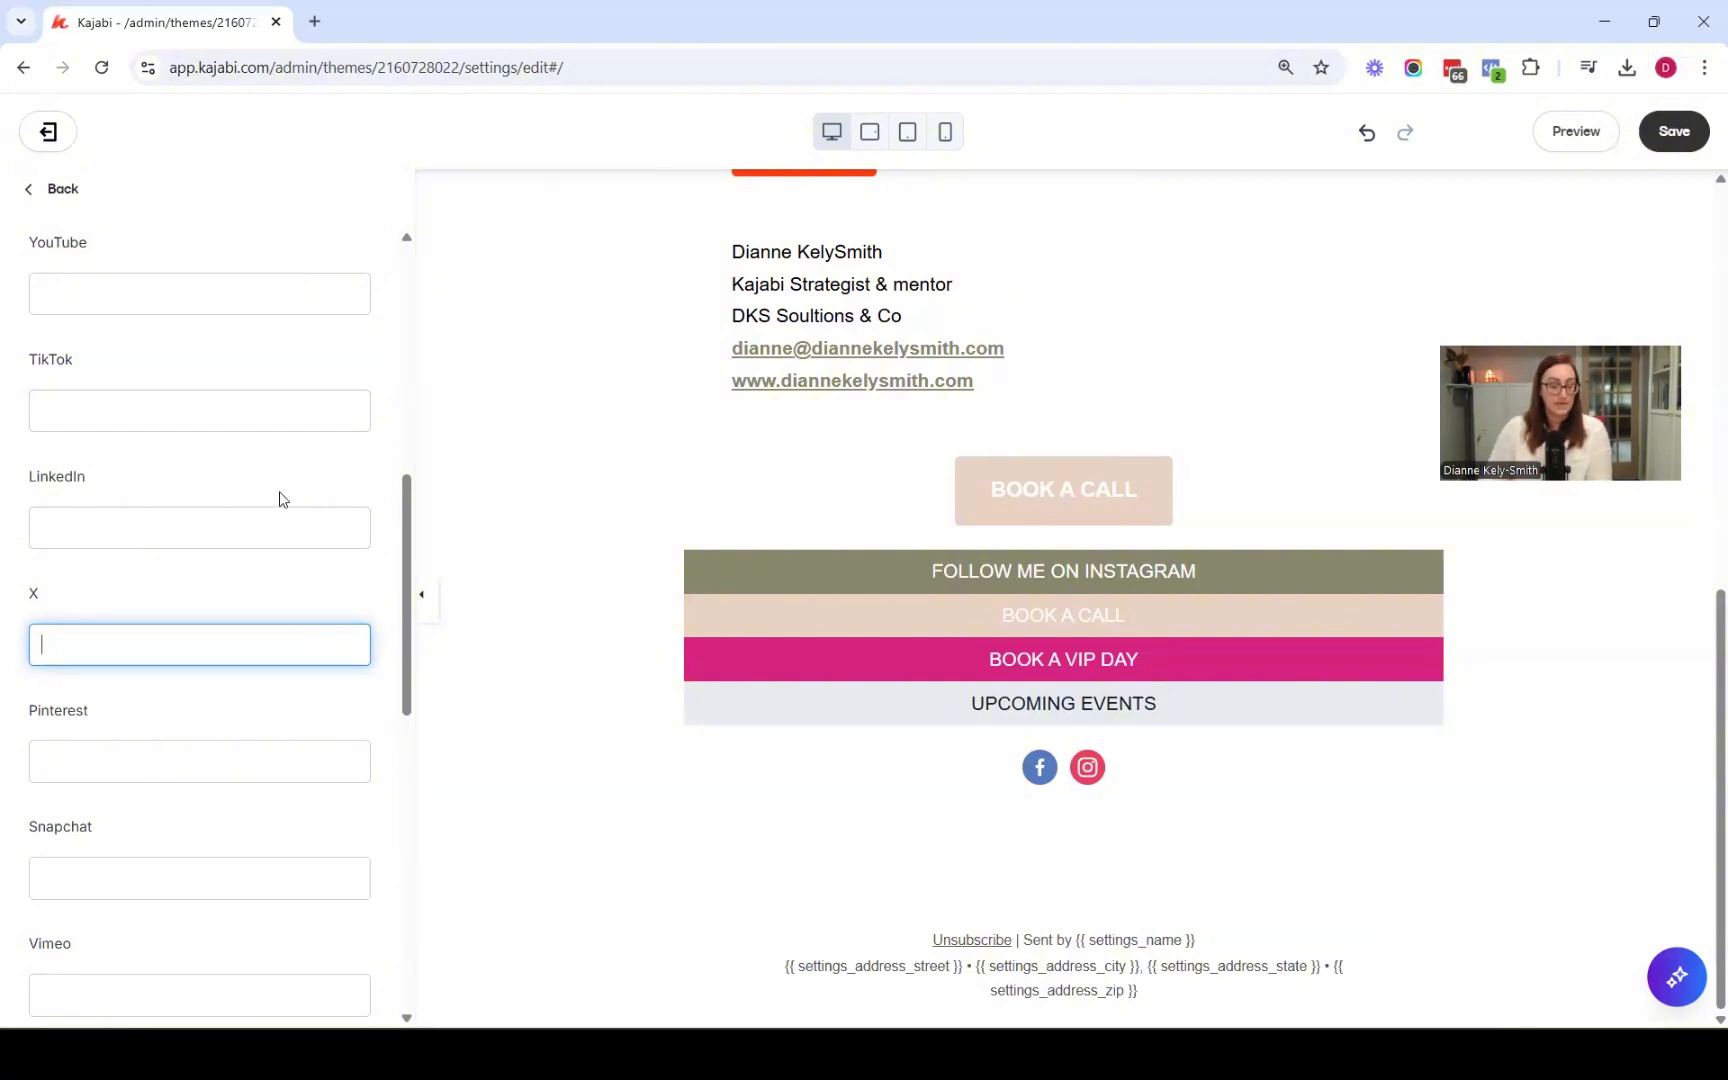
# Save the email with the updated social icons and return to the section list
pyautogui.scroll(-3, 278, 498)
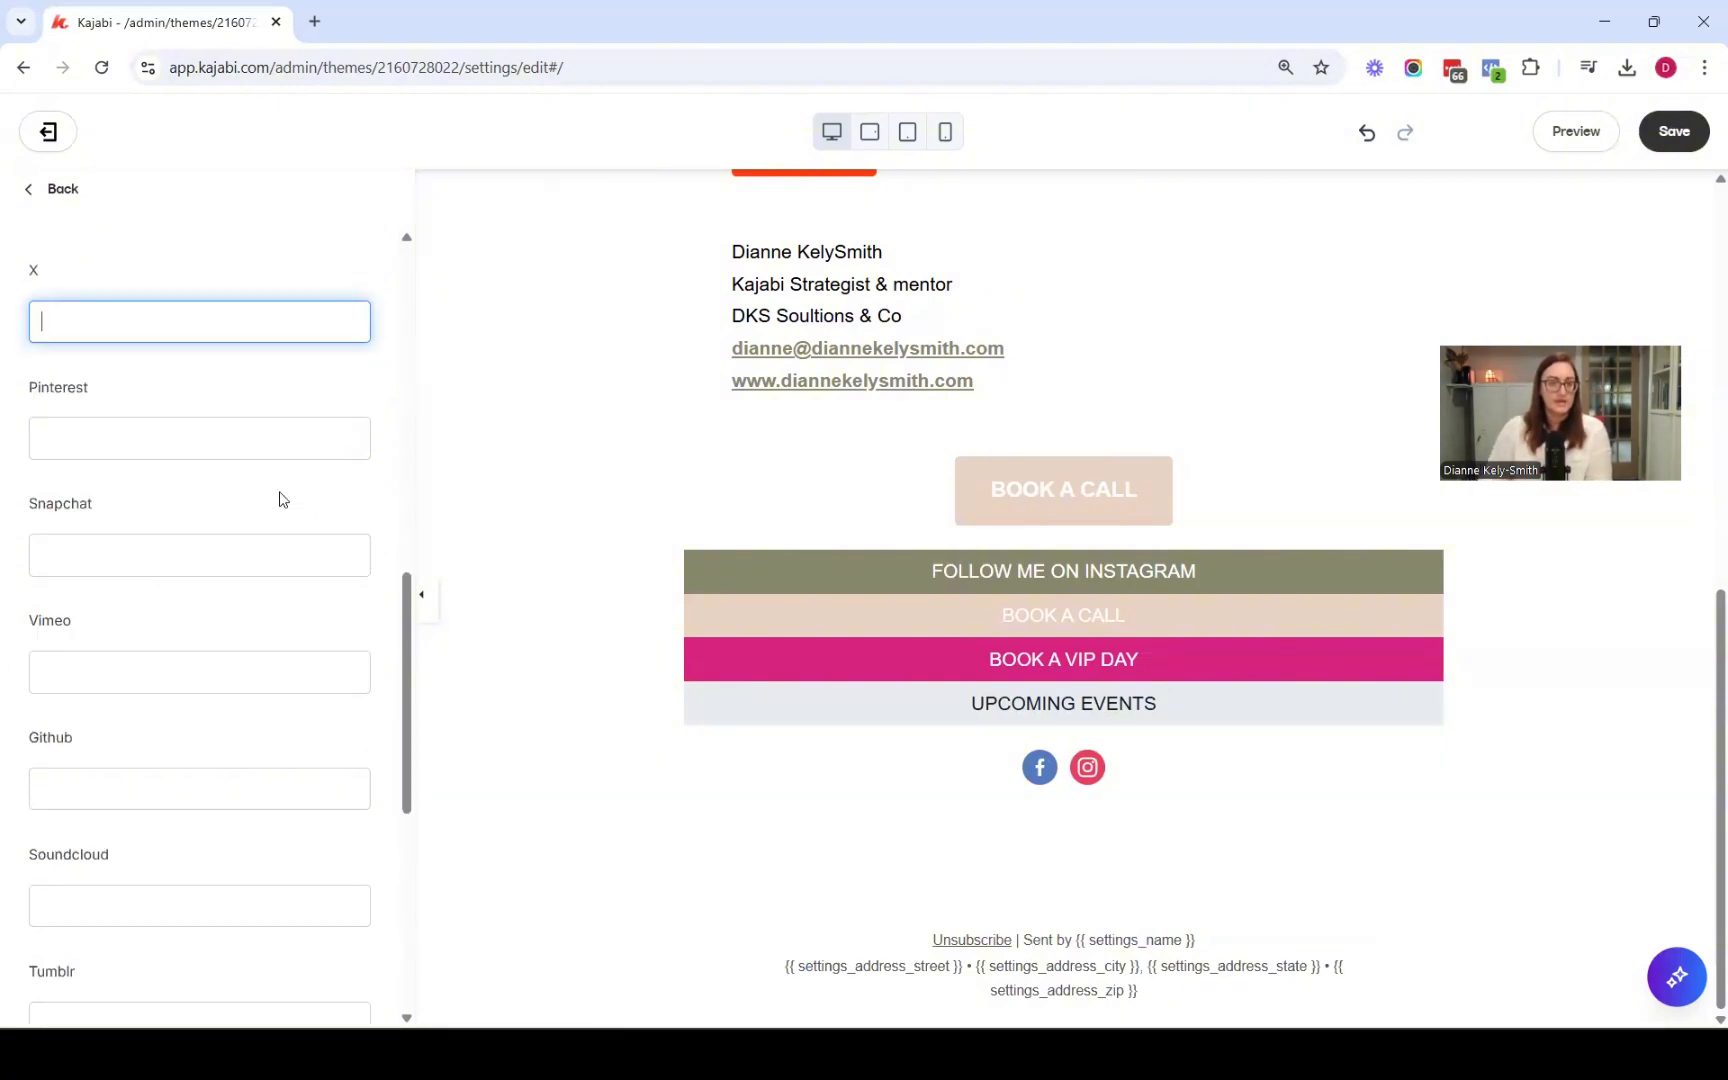
pyautogui.click(1672, 131)
pyautogui.scroll(-15, 284, 423)
pyautogui.scroll(-2, 284, 423)
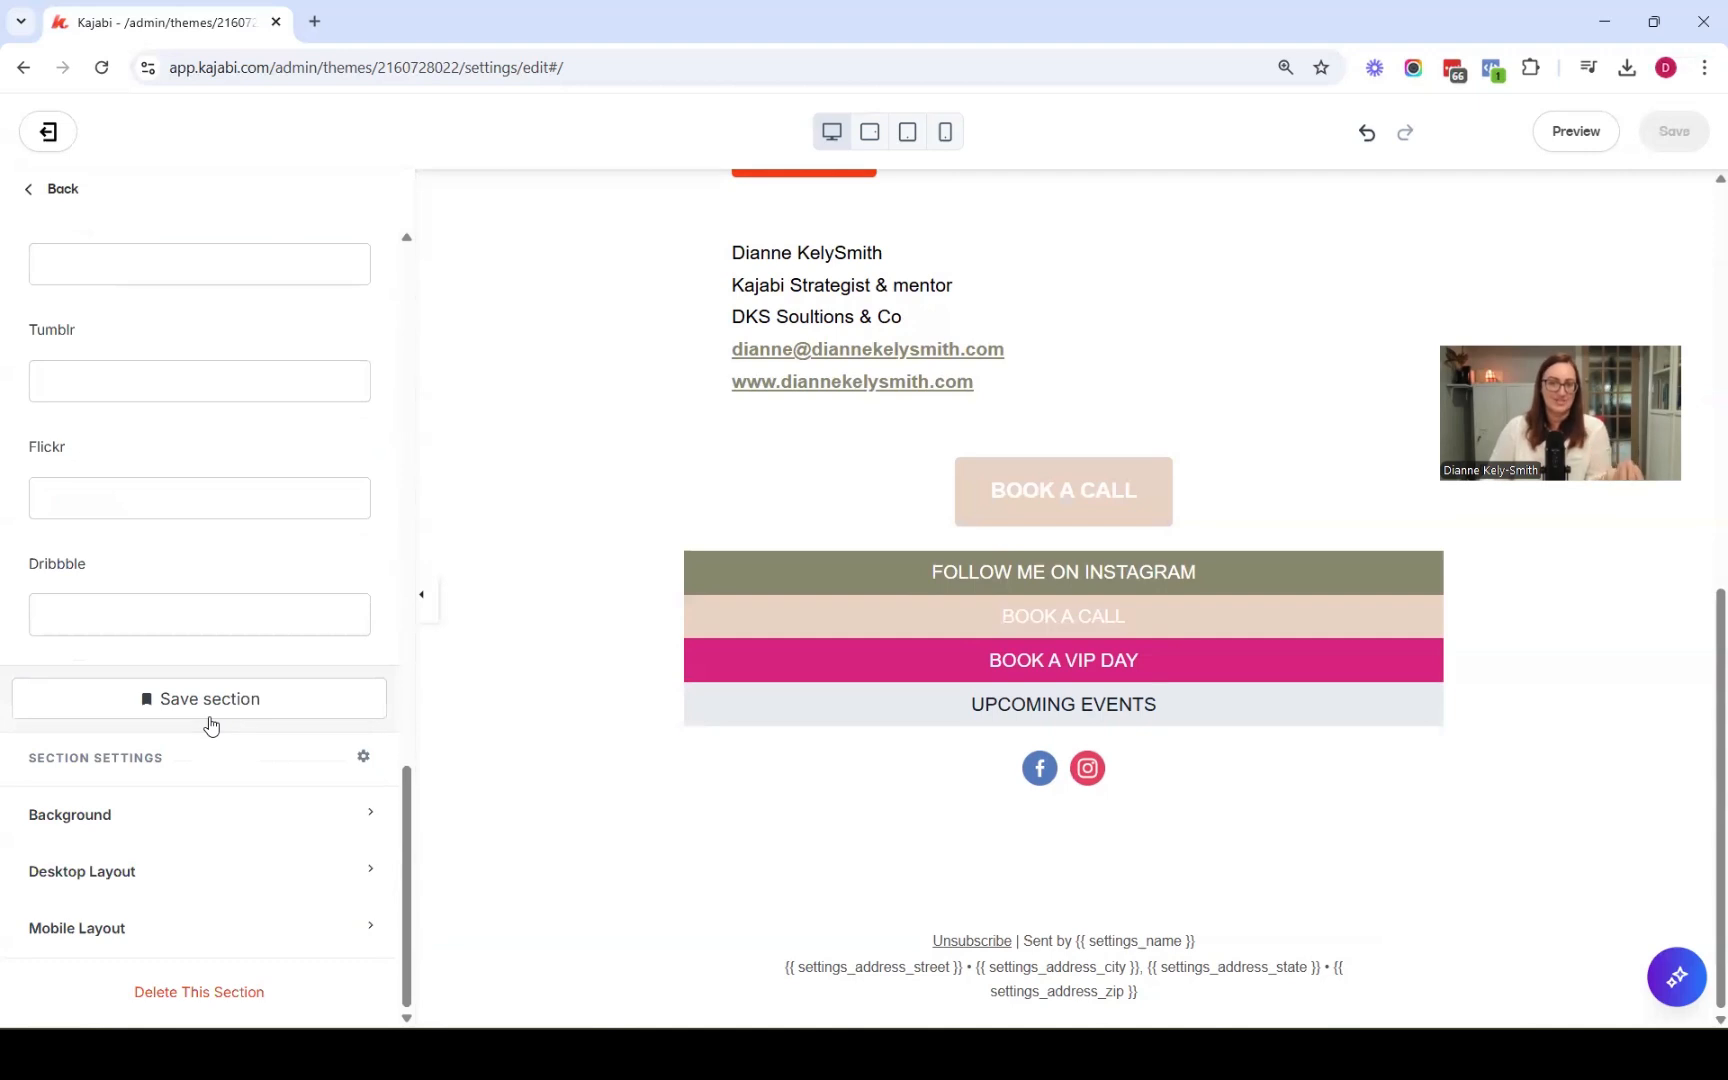
pyautogui.click(62, 195)
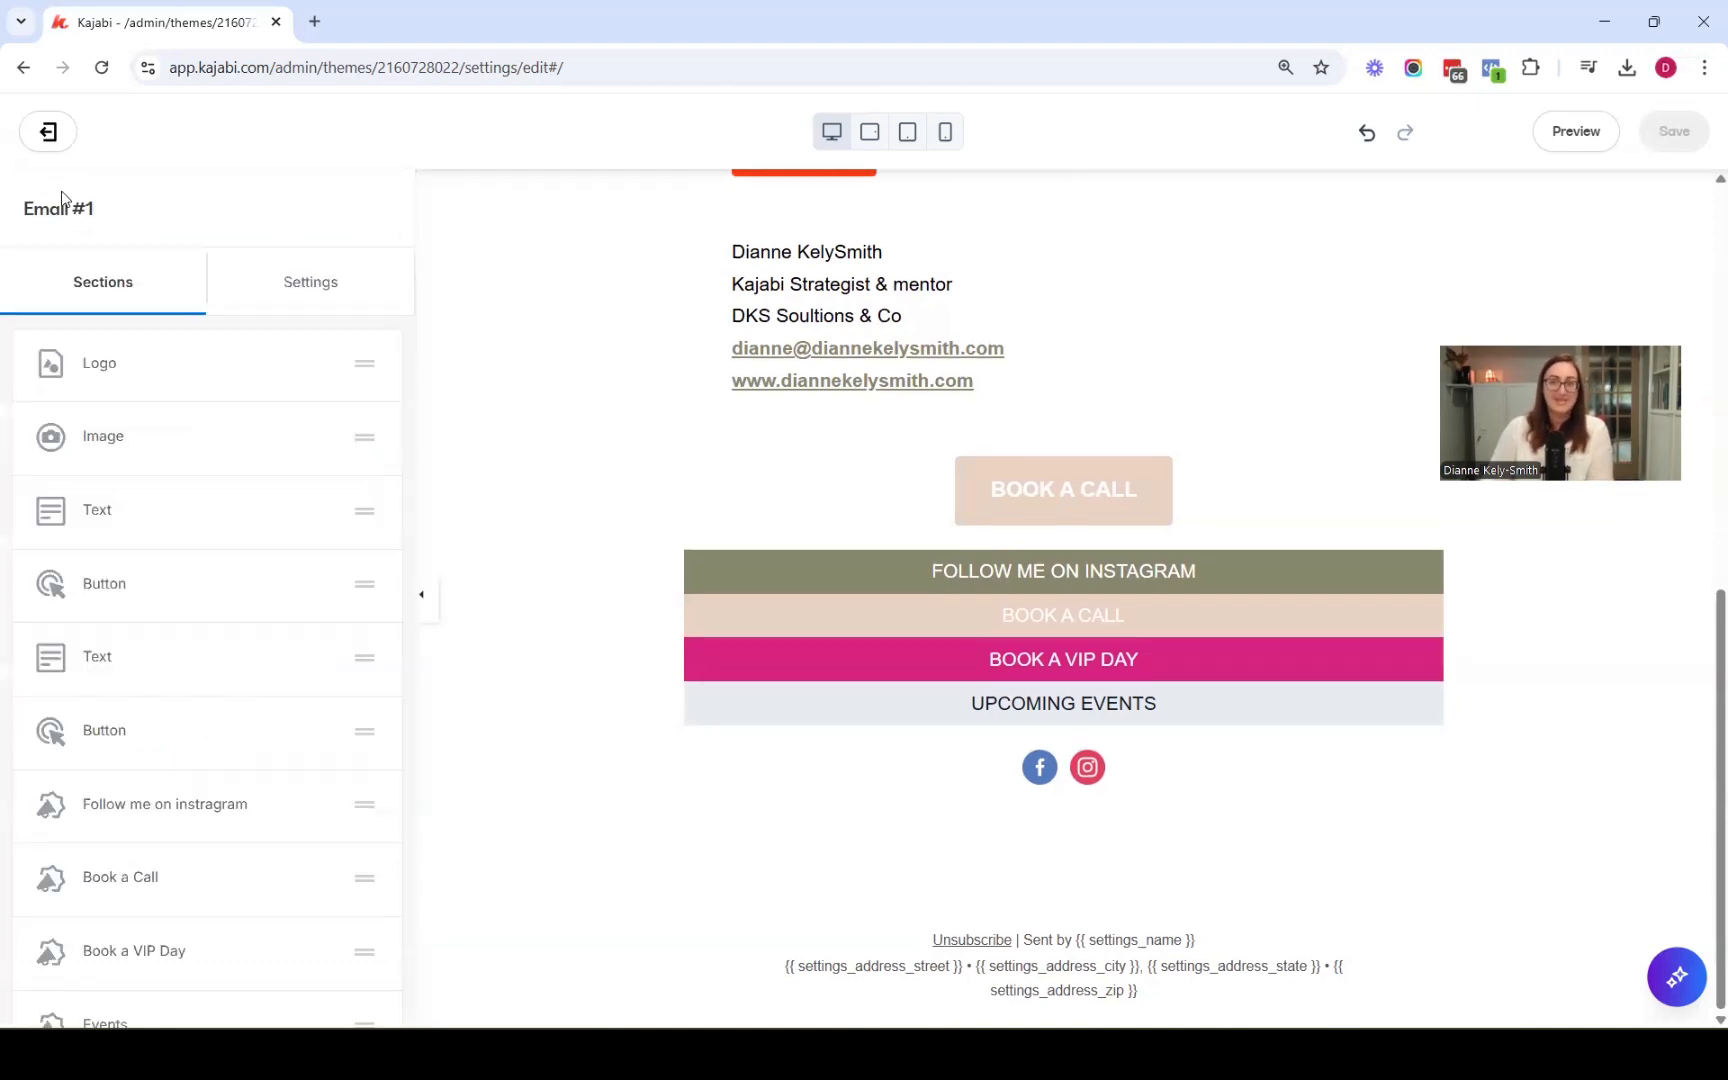
# Add an Image and Text section below the Social Icons section
pyautogui.scroll(-4, 202, 394)
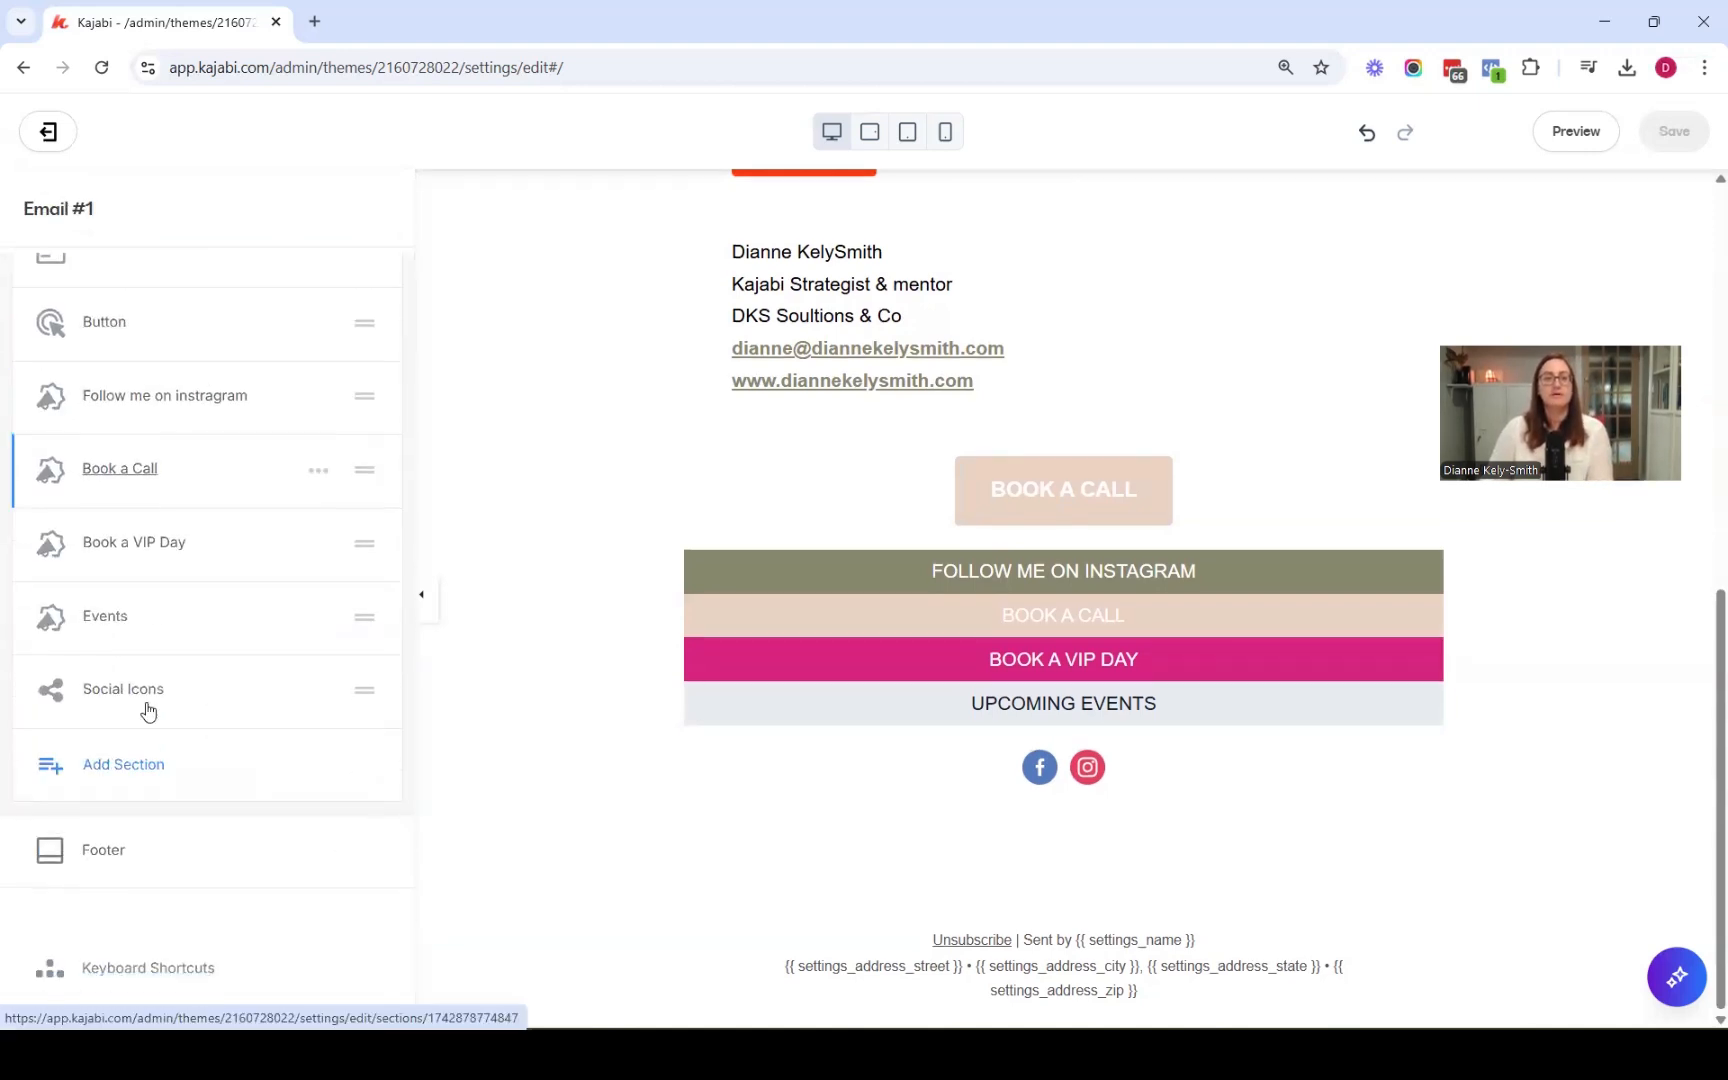
pyautogui.click(113, 767)
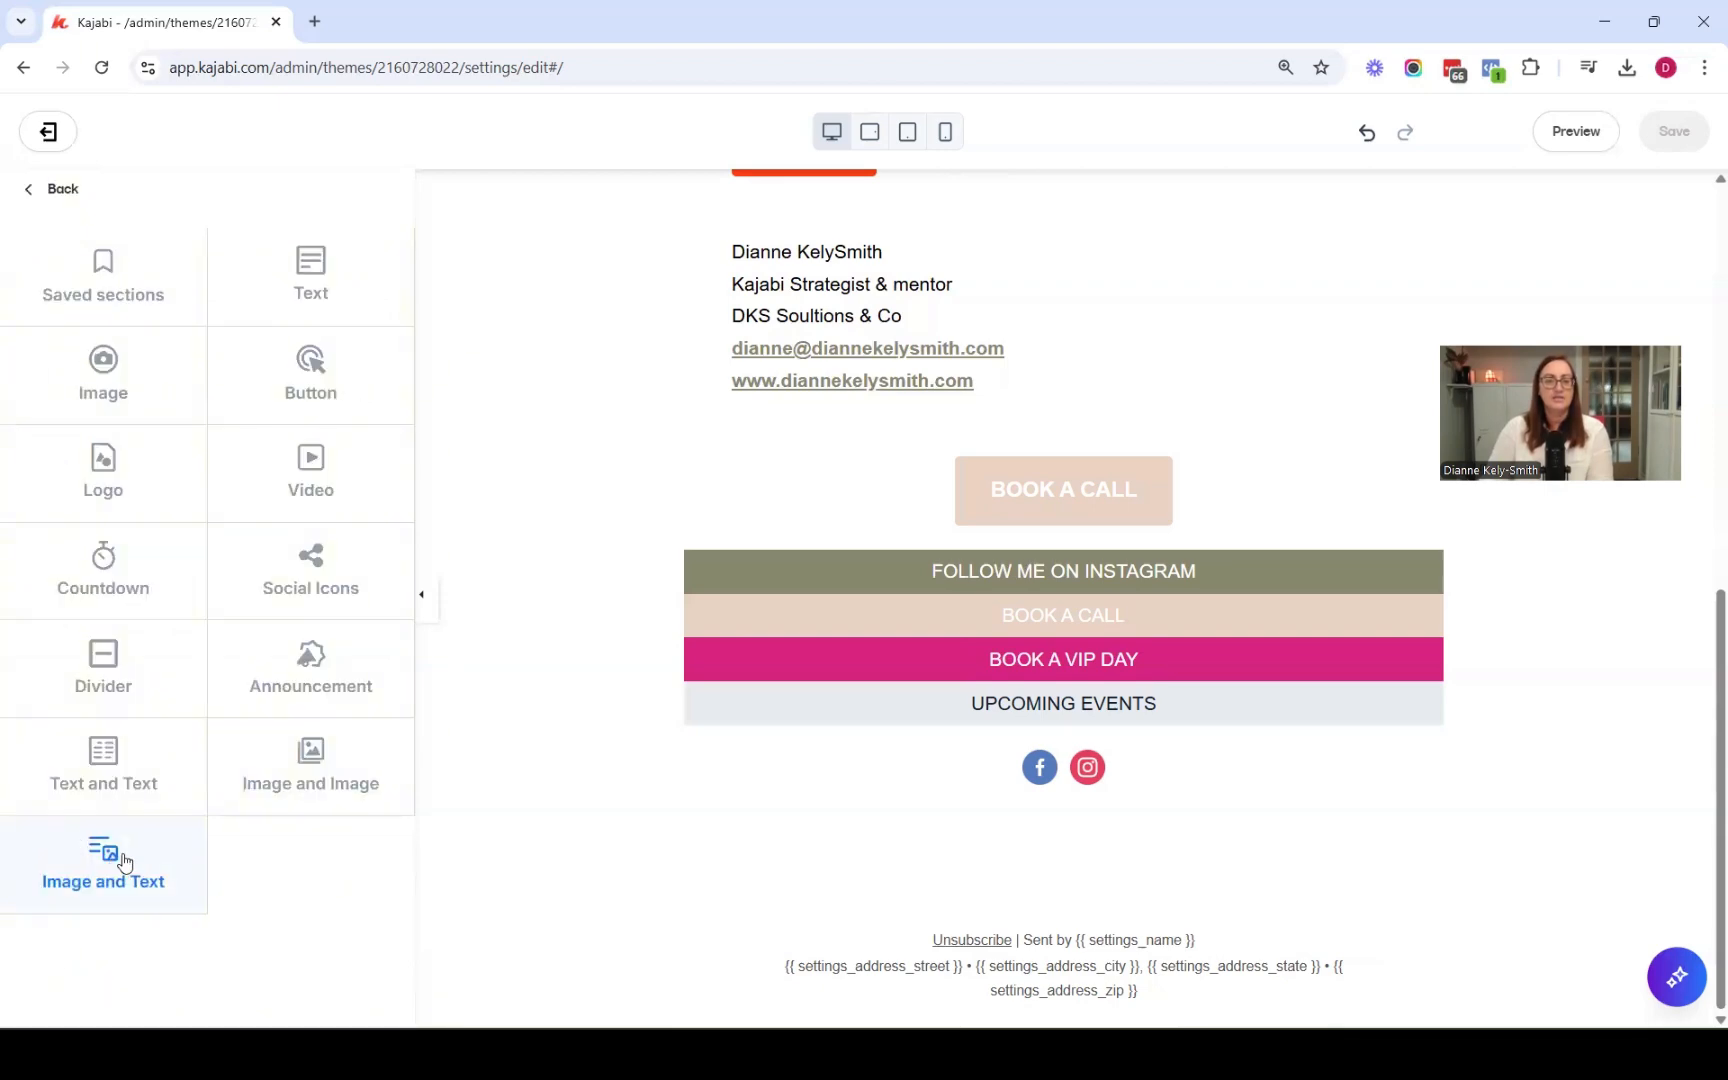
pyautogui.click(112, 852)
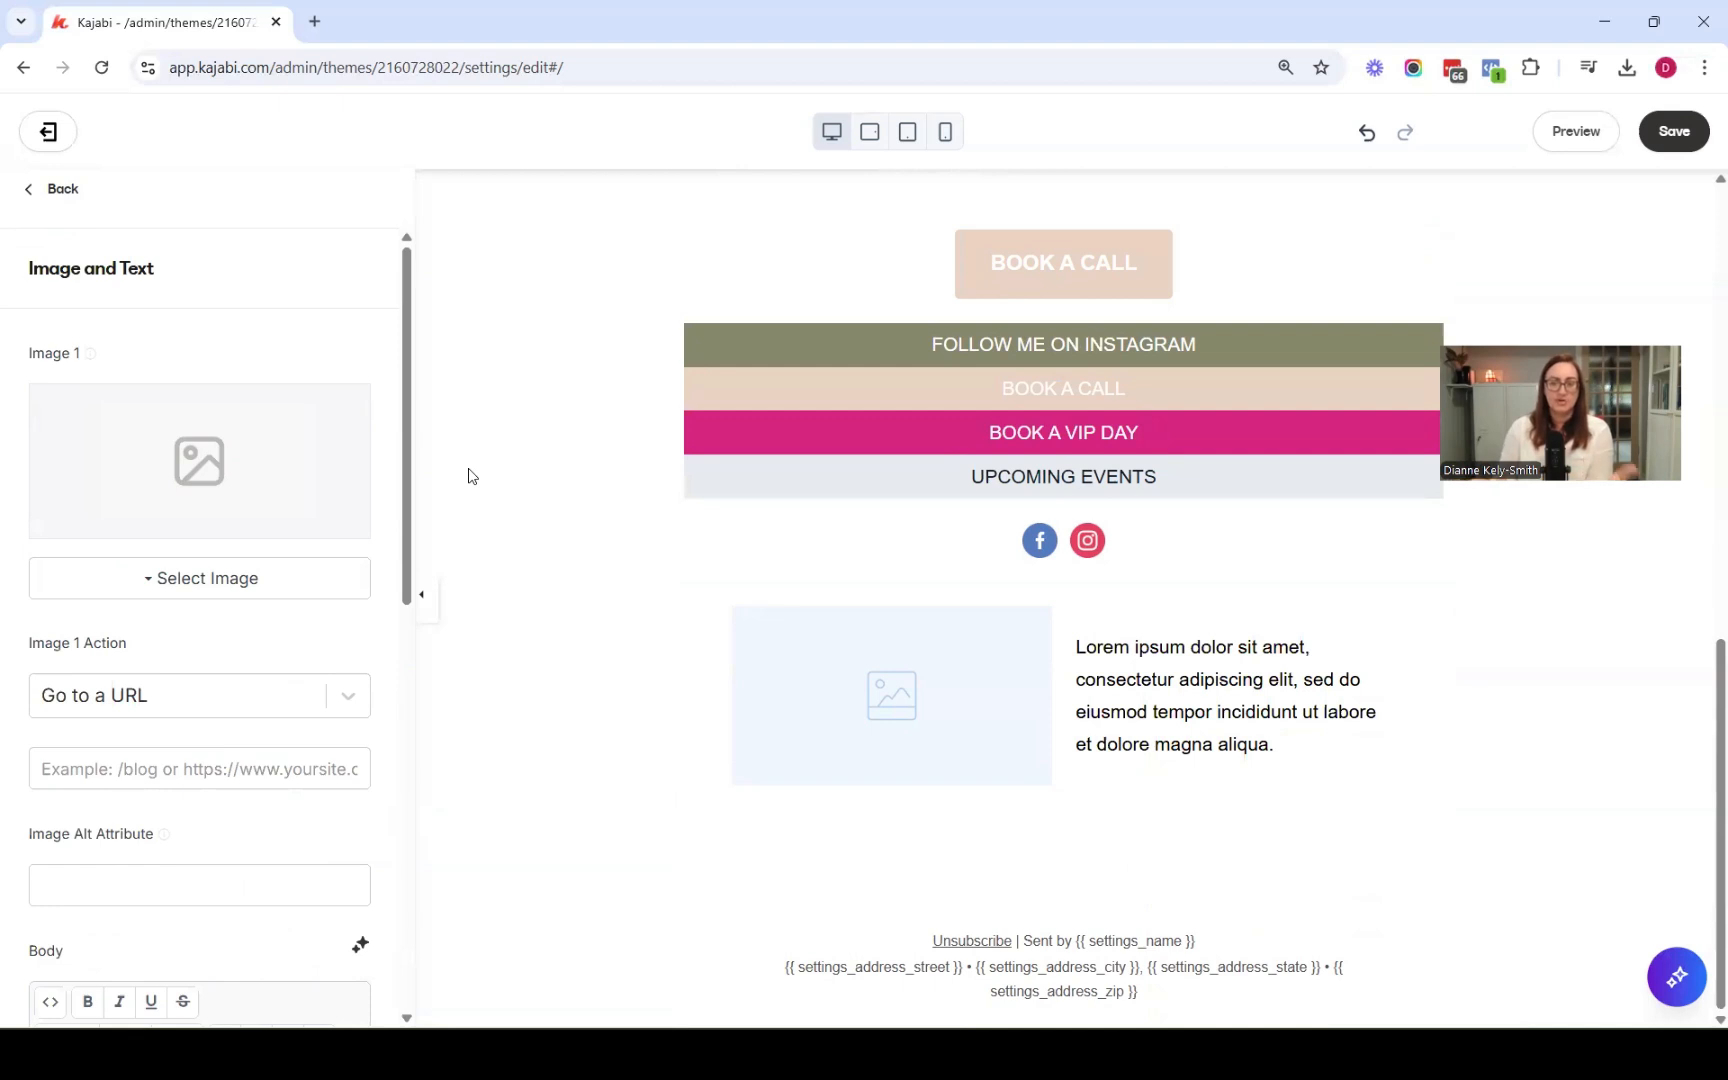
# Set the section's image to the recent photo of the woman sitting on the floor with a laptop
pyautogui.click(195, 578)
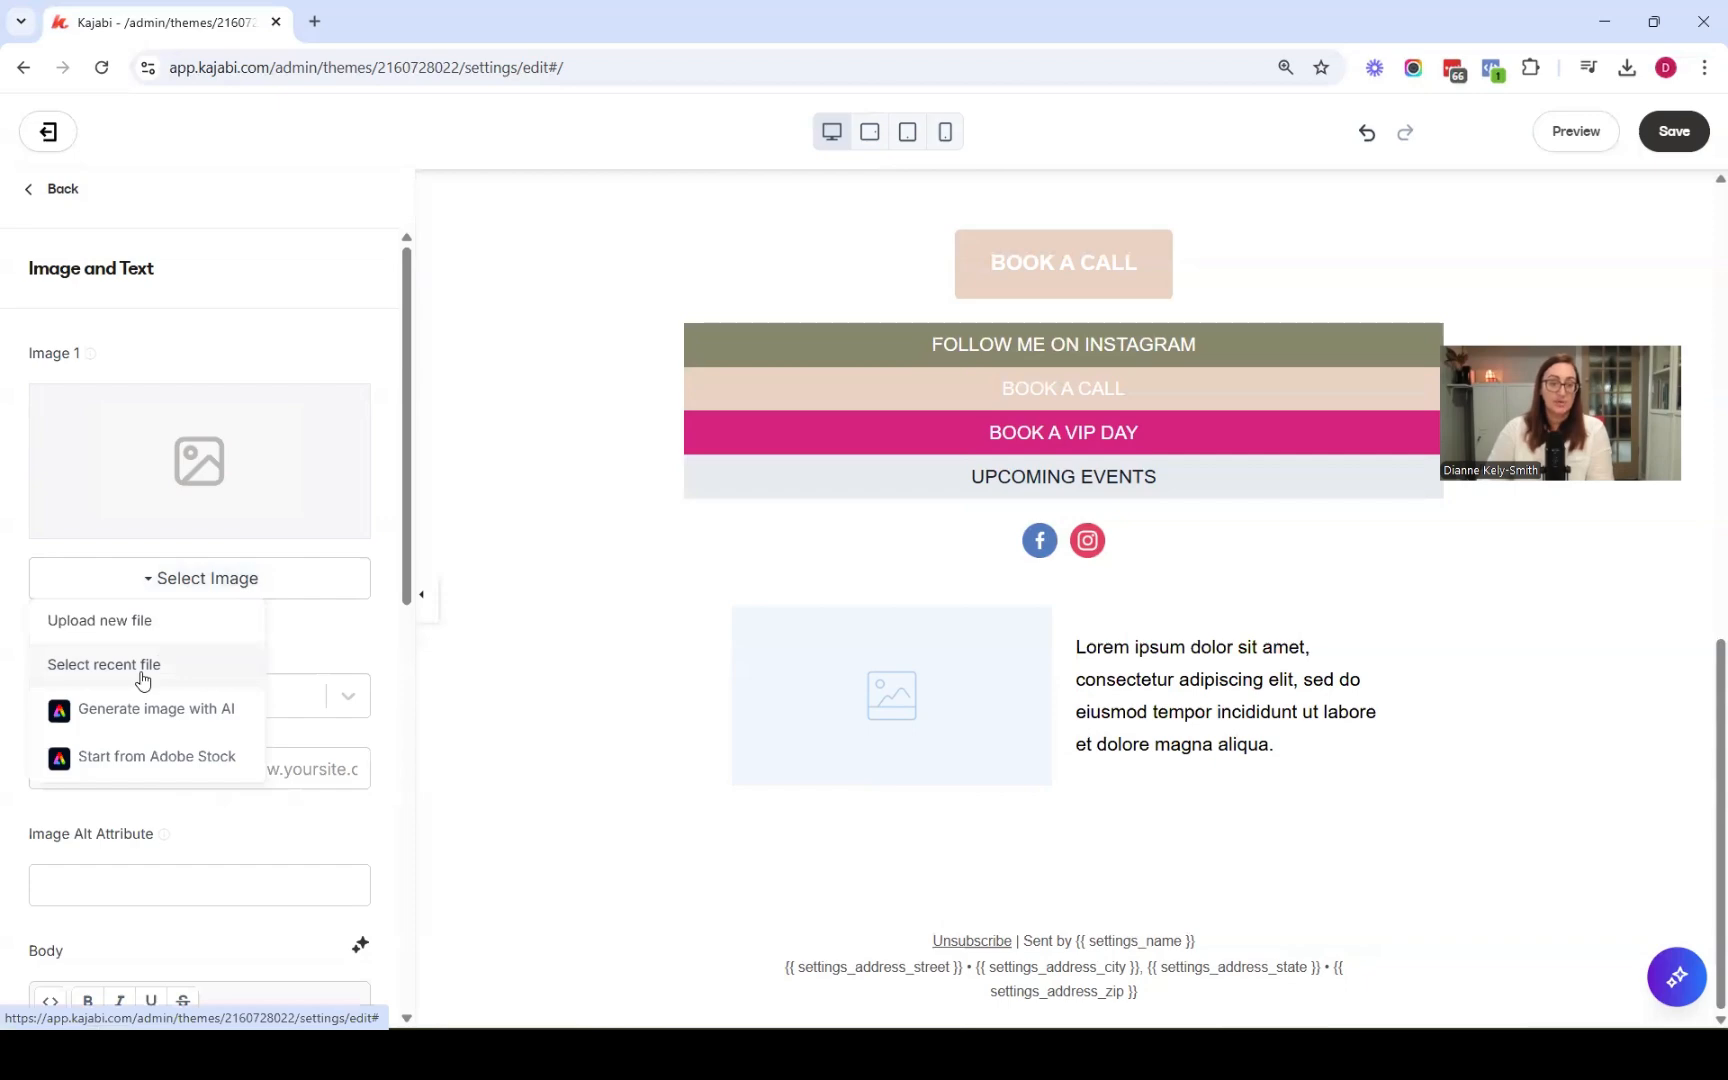
pyautogui.click(141, 679)
pyautogui.scroll(-2, 550, 680)
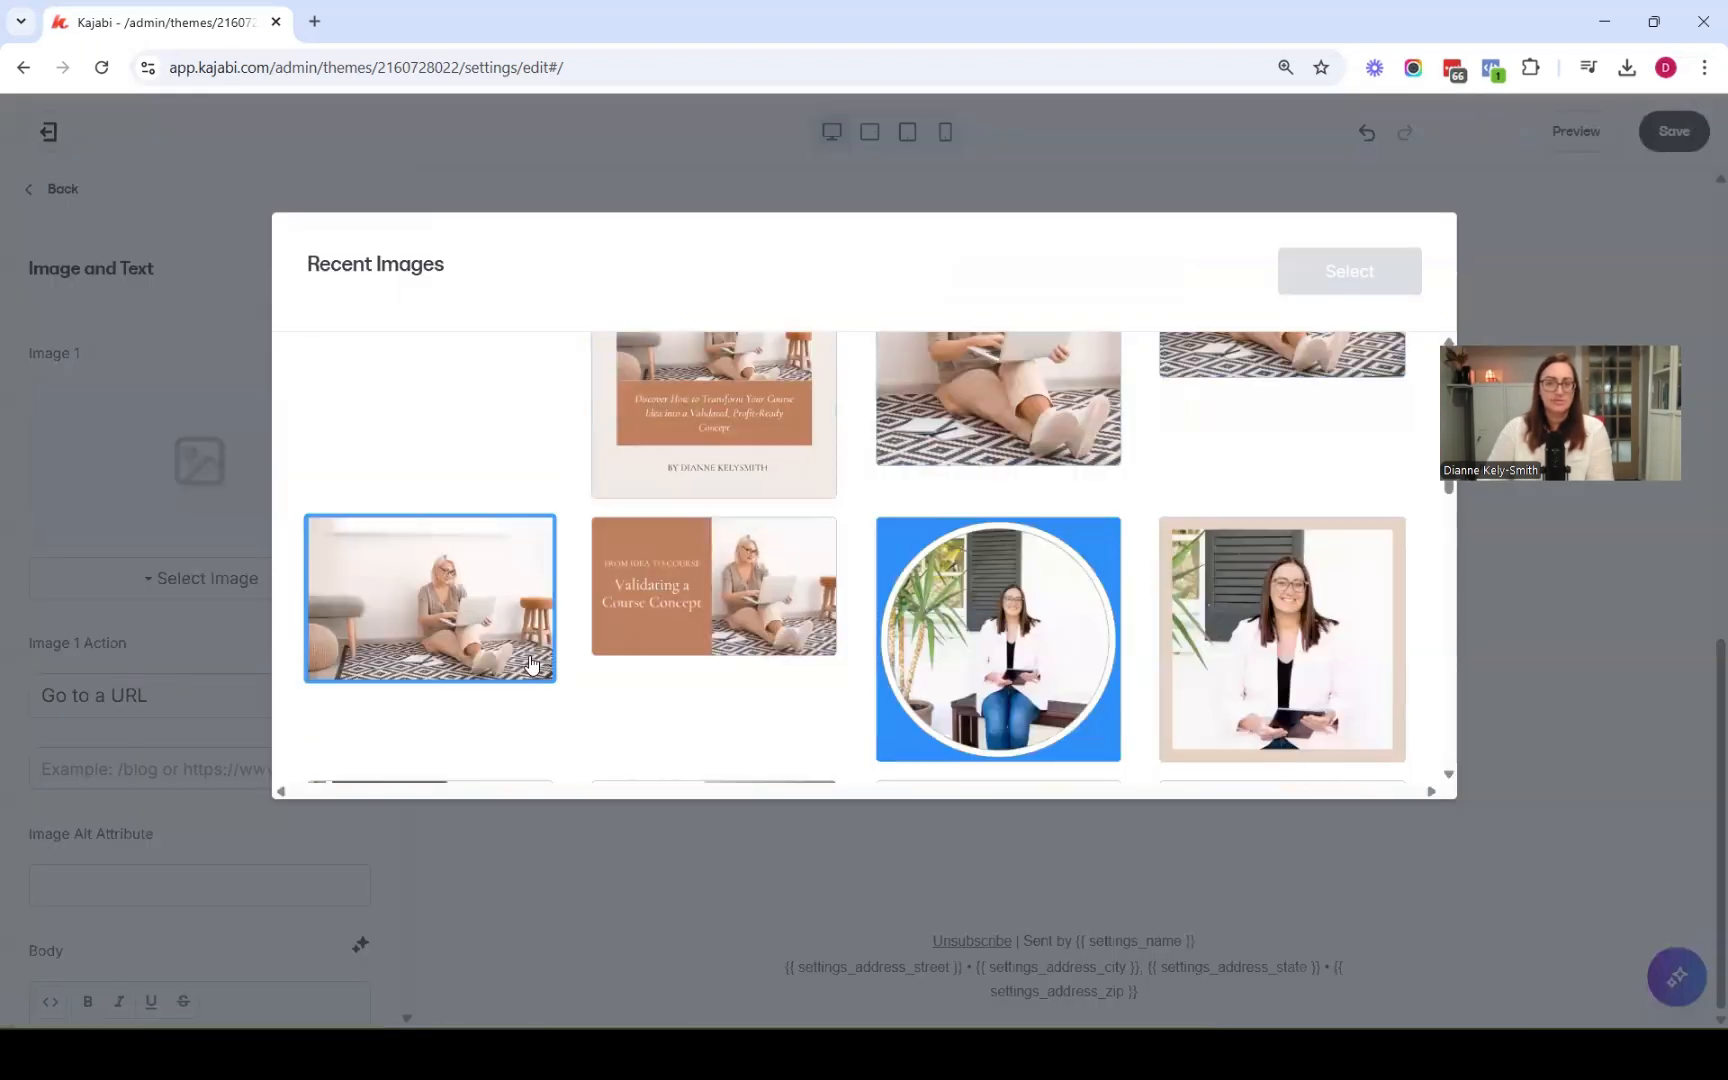
pyautogui.click(1321, 274)
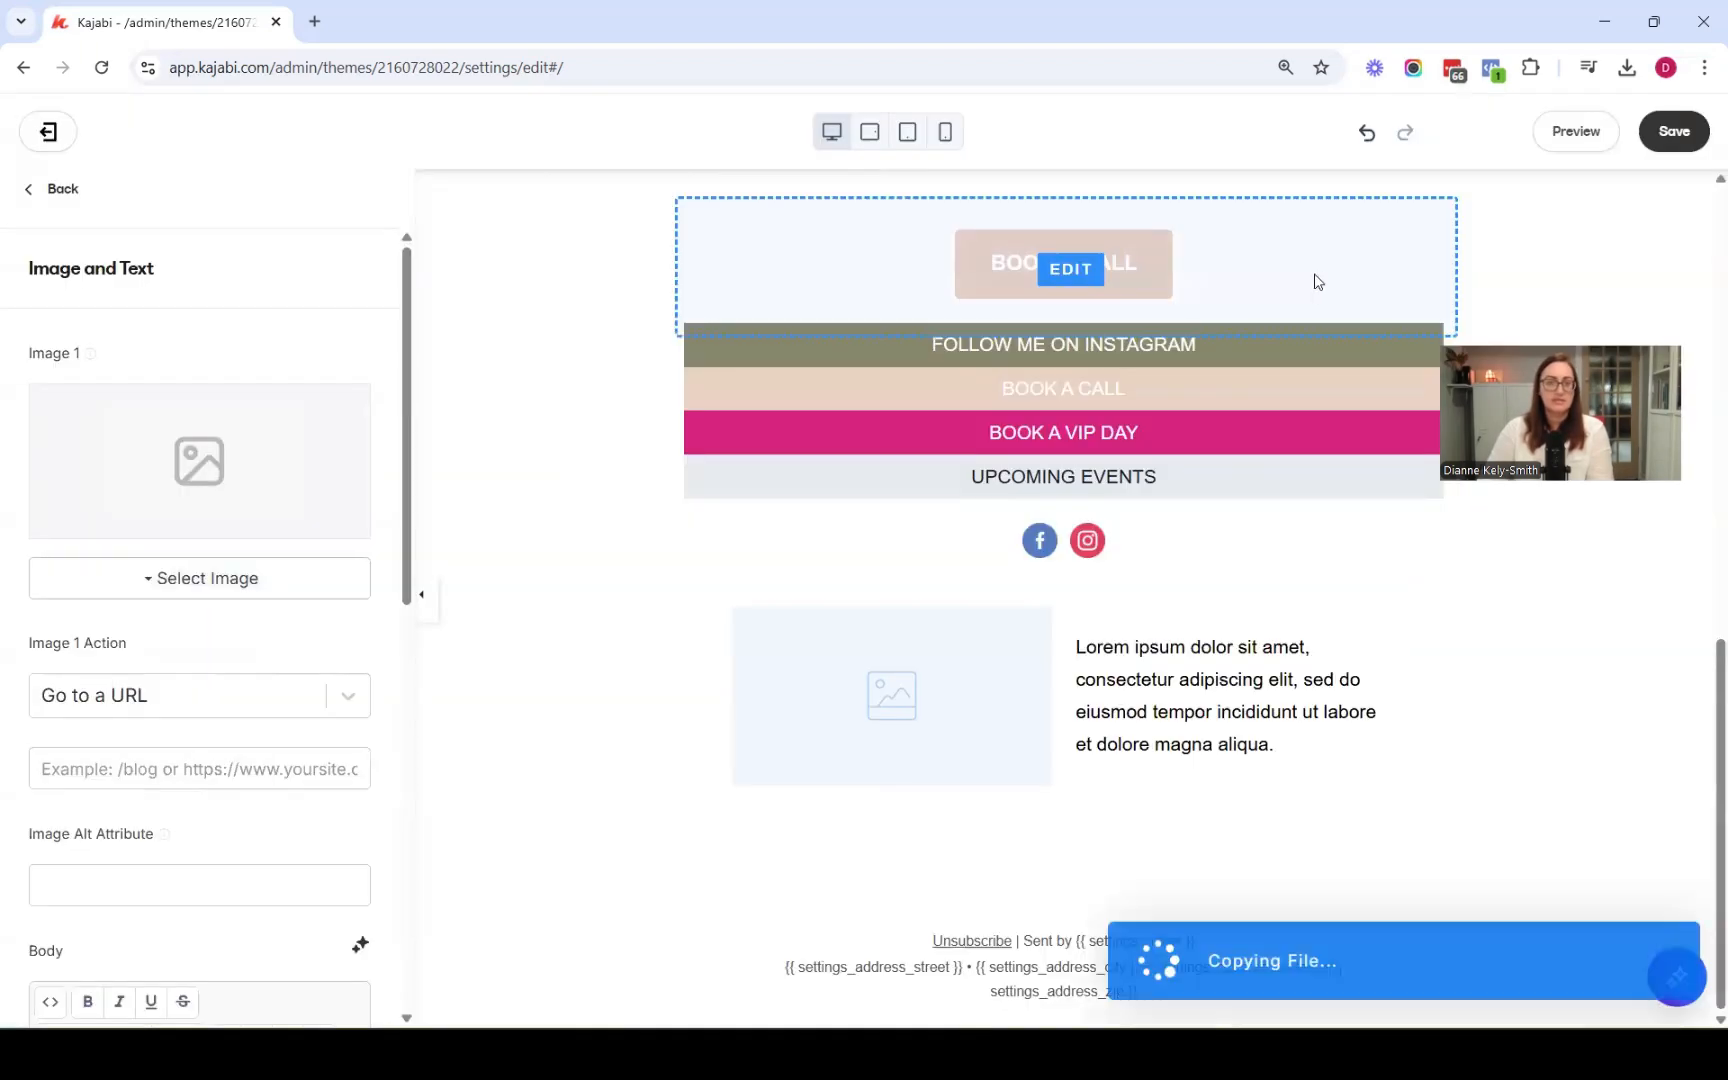
pyautogui.scroll(-5, 345, 584)
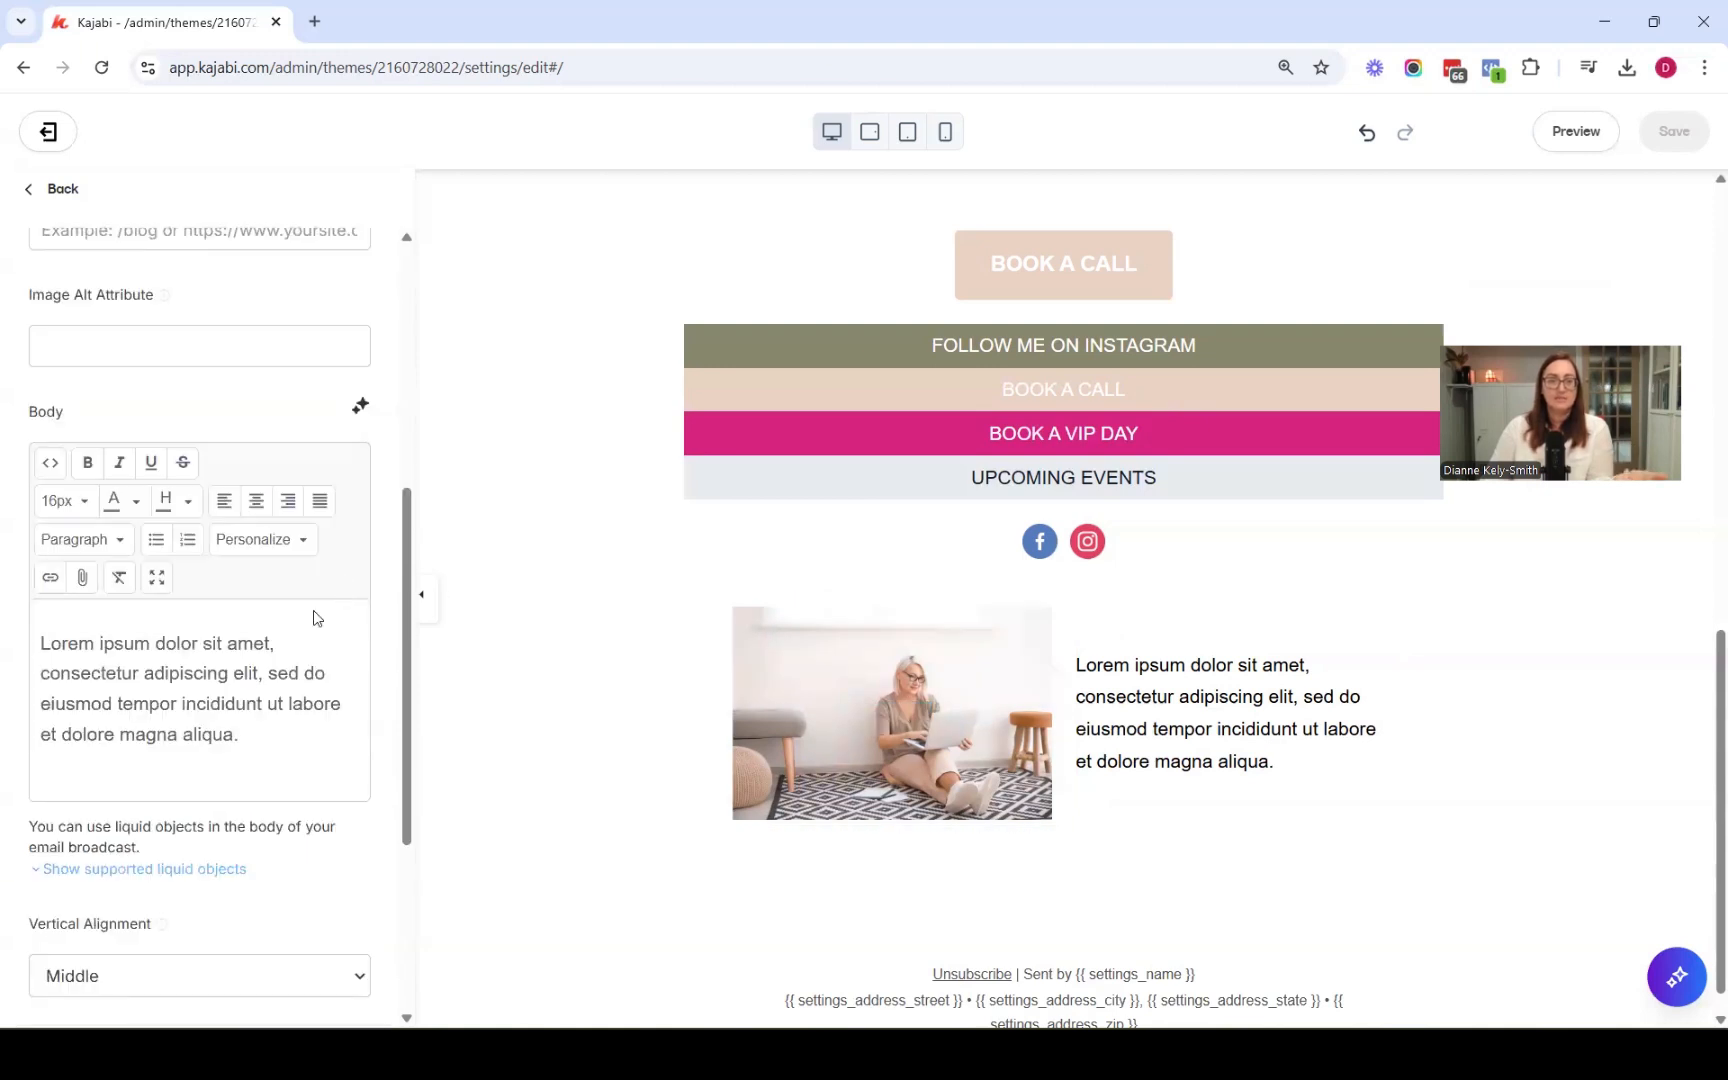